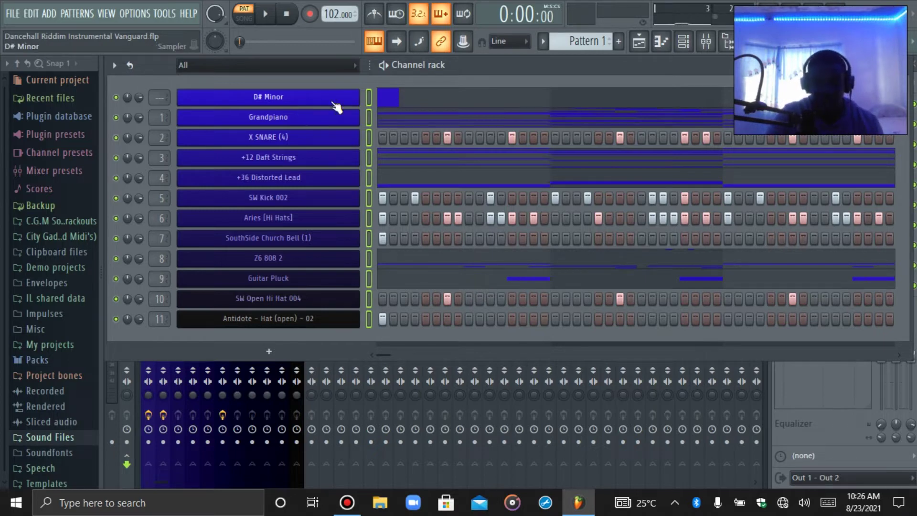
Look over the mixer and the channel rack with all channels selected, and play Pattern 1 before stopping it.
click(707, 42)
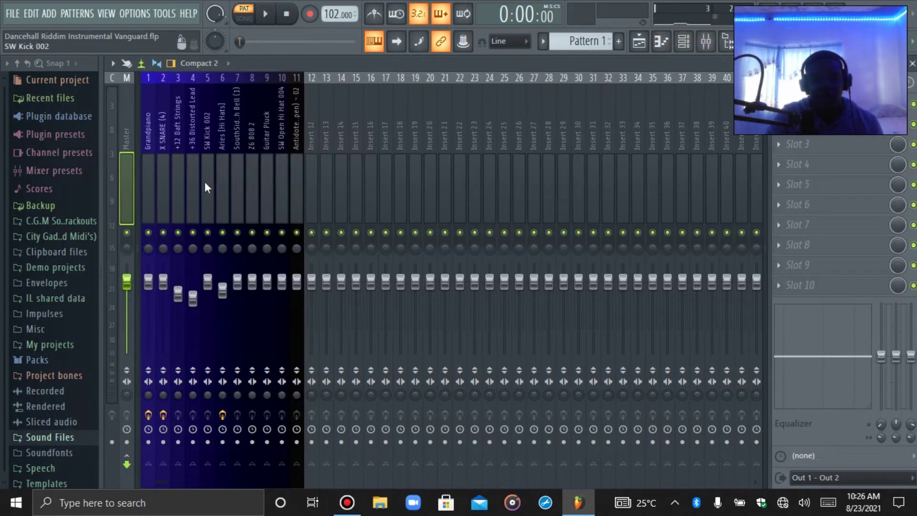
click(684, 41)
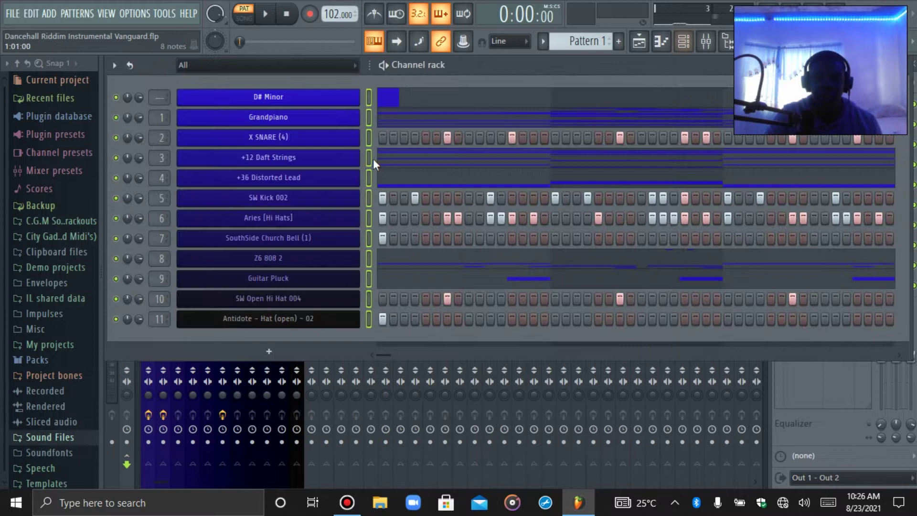
right_click(368, 97)
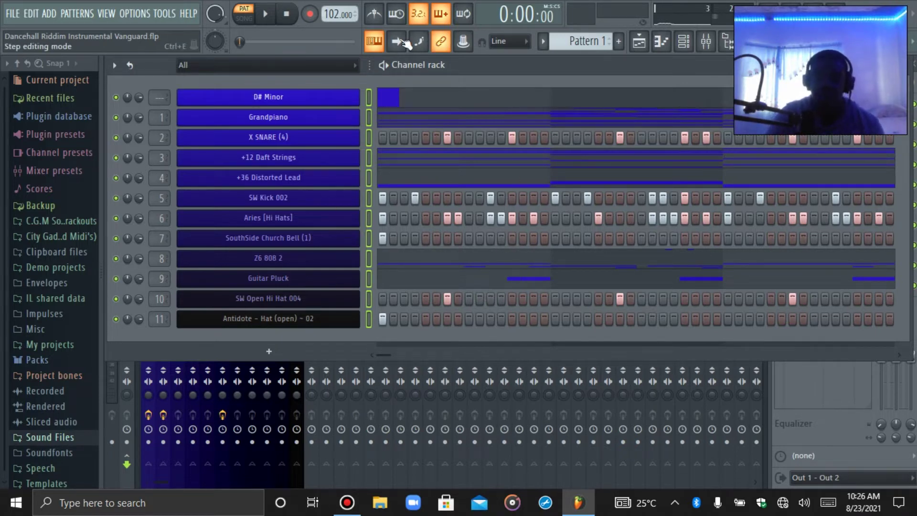
click(275, 16)
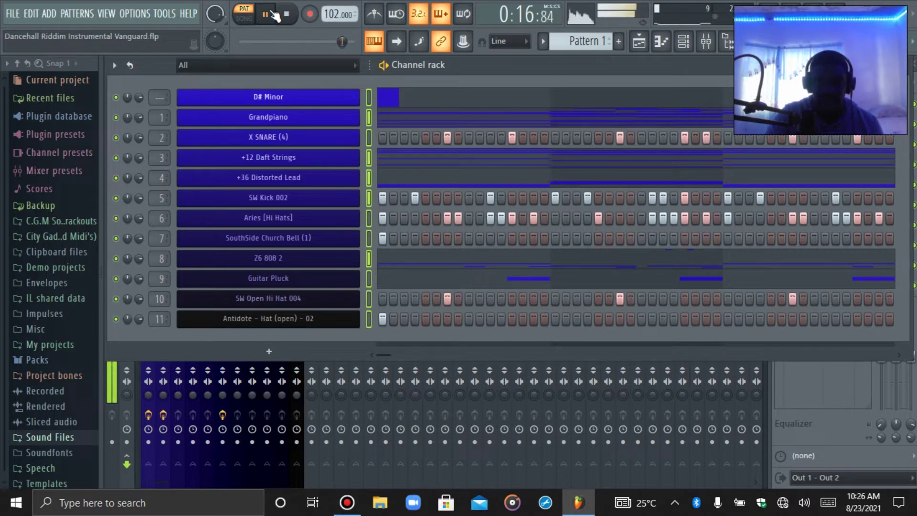
click(292, 16)
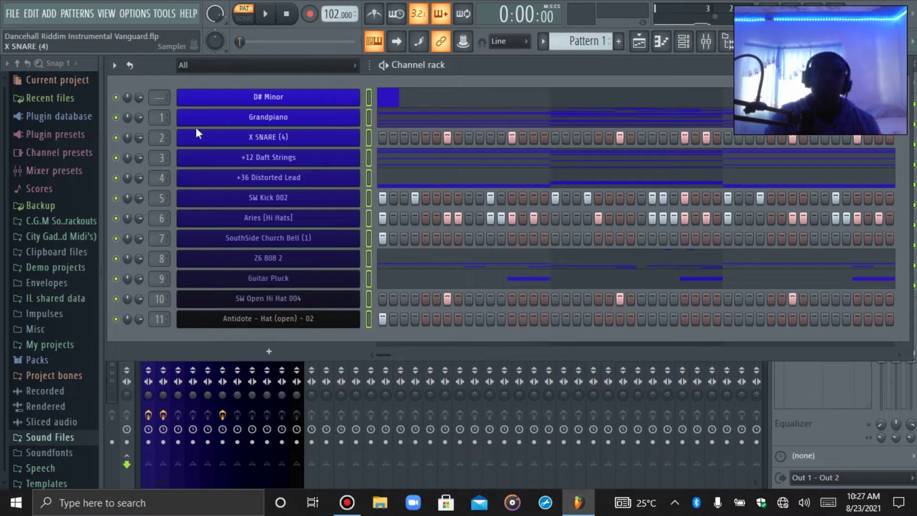
Open the D# Minor channel in the piano roll and look closely at the stacked scale notes in bar 1.
right_click(308, 101)
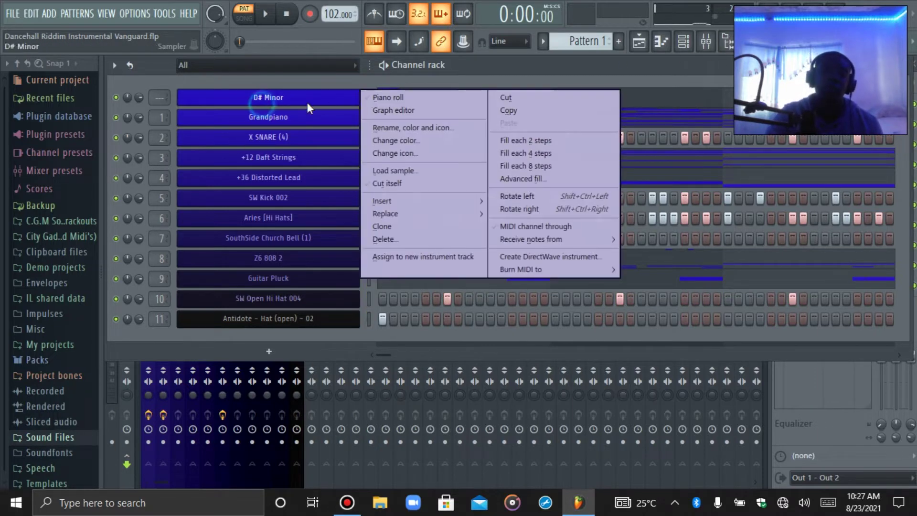
click(374, 95)
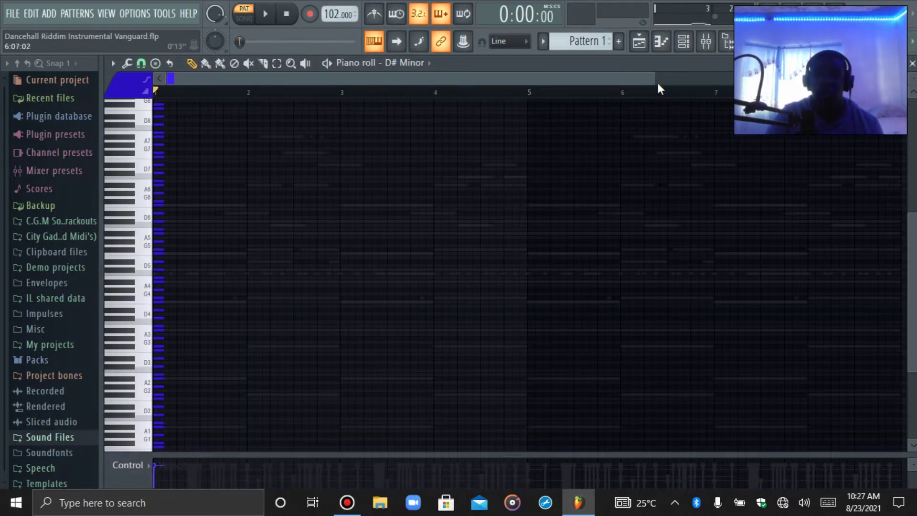
drag(654, 84, 258, 83)
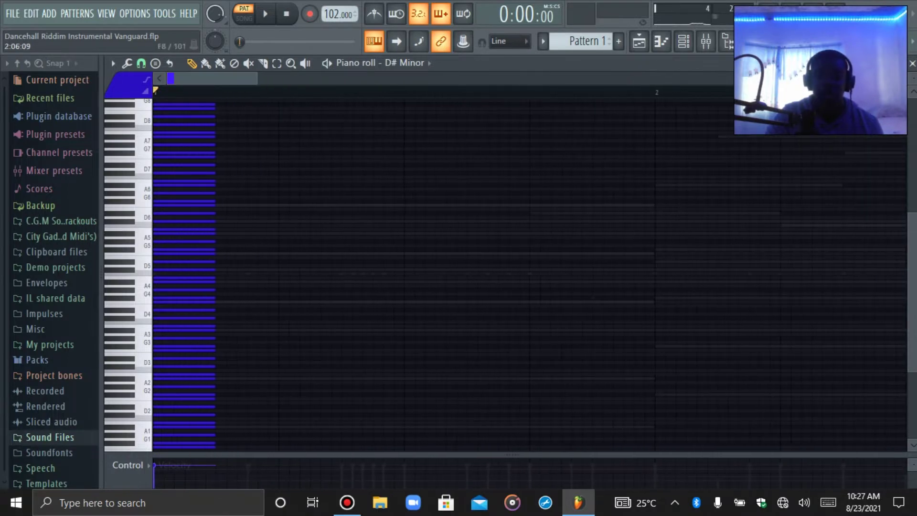
drag(912, 78, 912, 82)
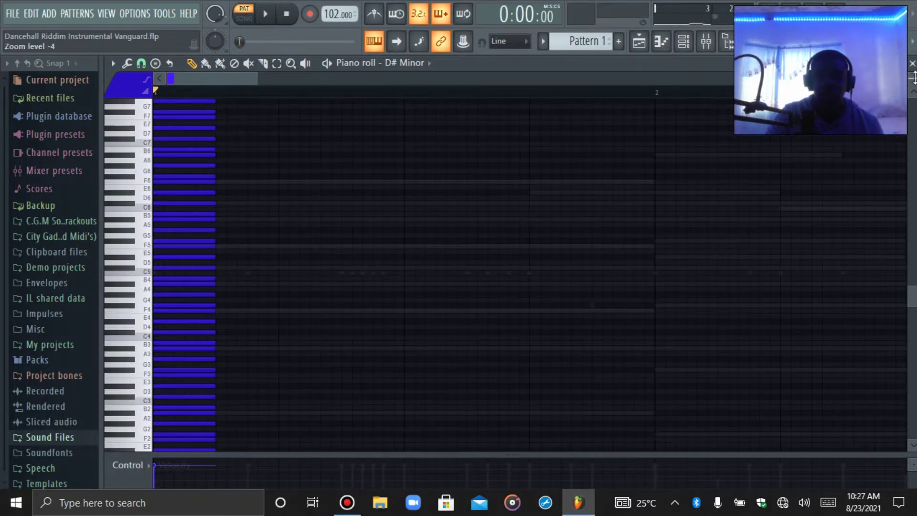
Try stamping a Minor Natural (Aeolian) scale starting on D#5 beside the existing notes, and delete the stamped notes.
click(162, 64)
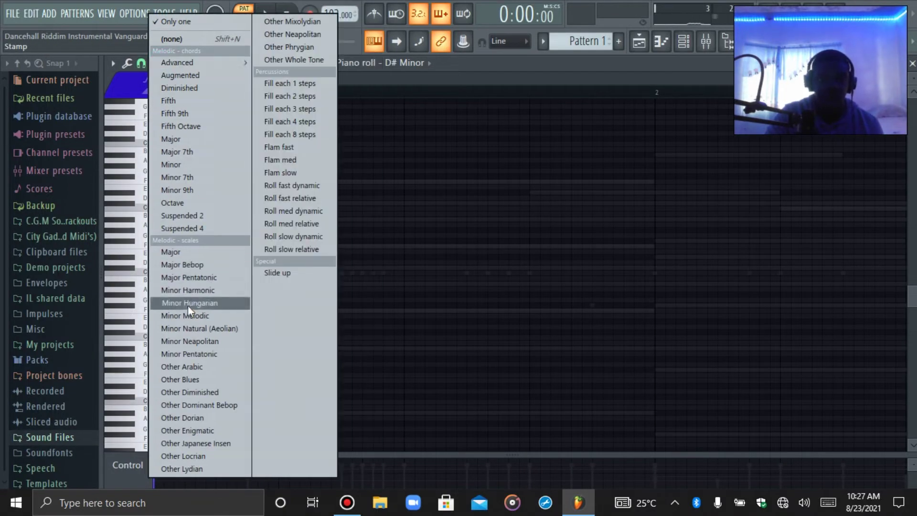
click(187, 328)
click(248, 287)
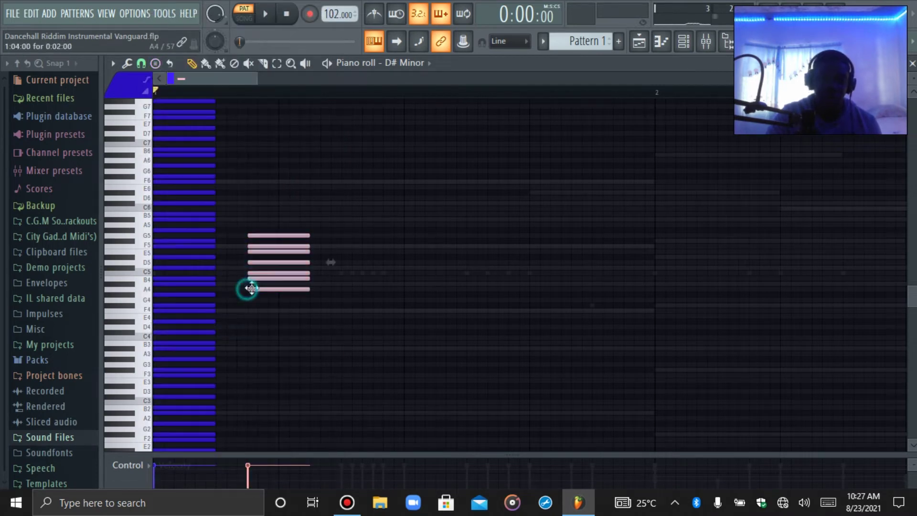
drag(252, 288, 221, 258)
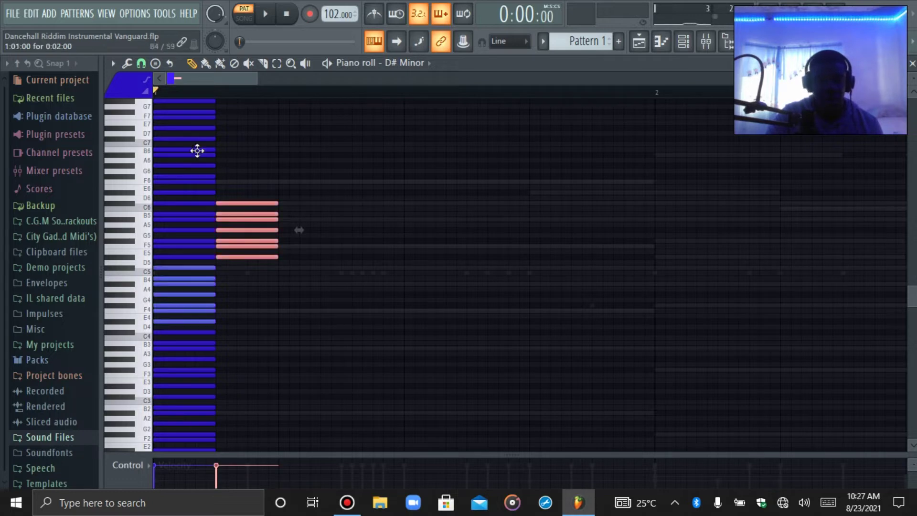
key(Delete)
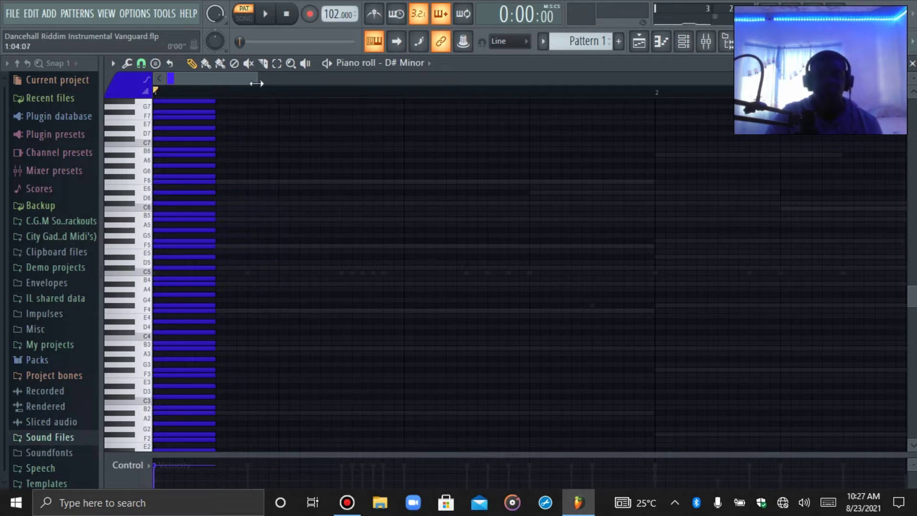
drag(256, 83, 649, 131)
double_click(655, 134)
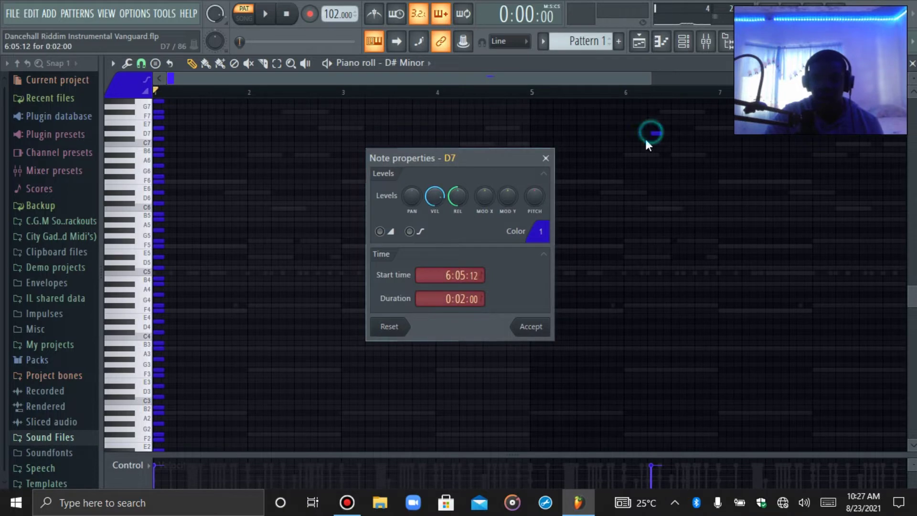
click(546, 158)
key(ctrl+z)
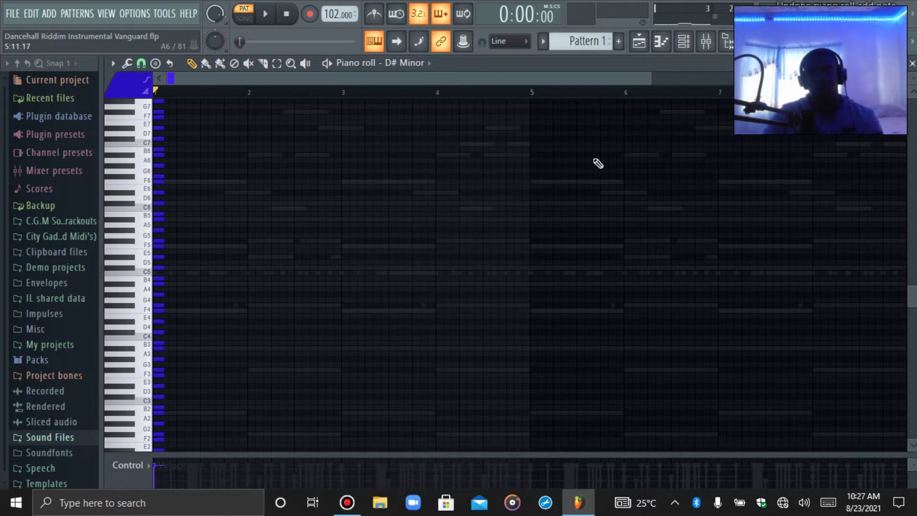
Examine the D# Minor scale guide notes across all octaves of the piano roll.
scroll(599, 171, down, 1)
scroll(603, 175, down, 5)
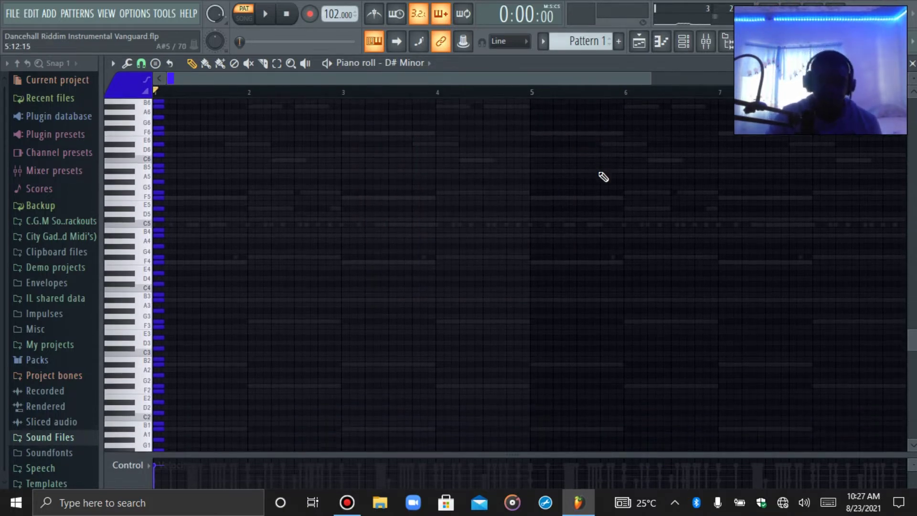
scroll(604, 177, up, 3)
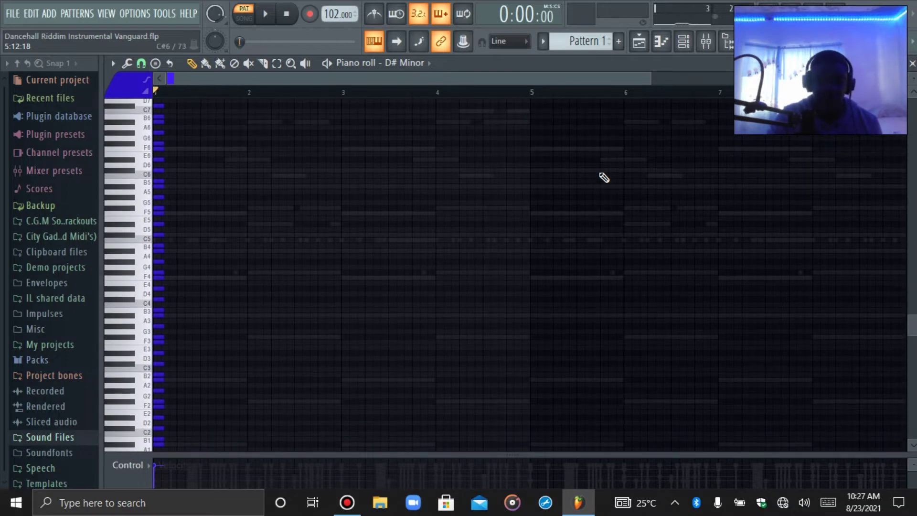
scroll(126, 272, down, 2)
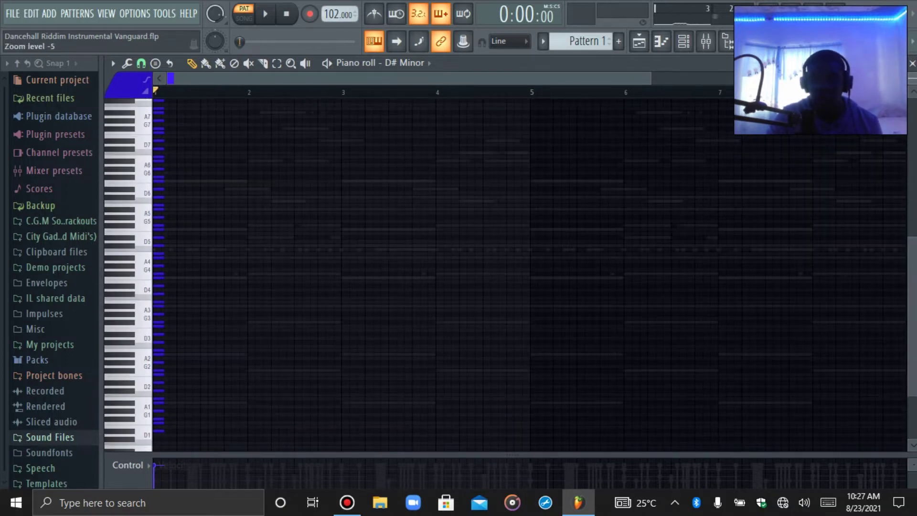
scroll(127, 274, up, 2)
drag(912, 78, 912, 83)
scroll(509, 200, down, 3)
scroll(508, 201, down, 2)
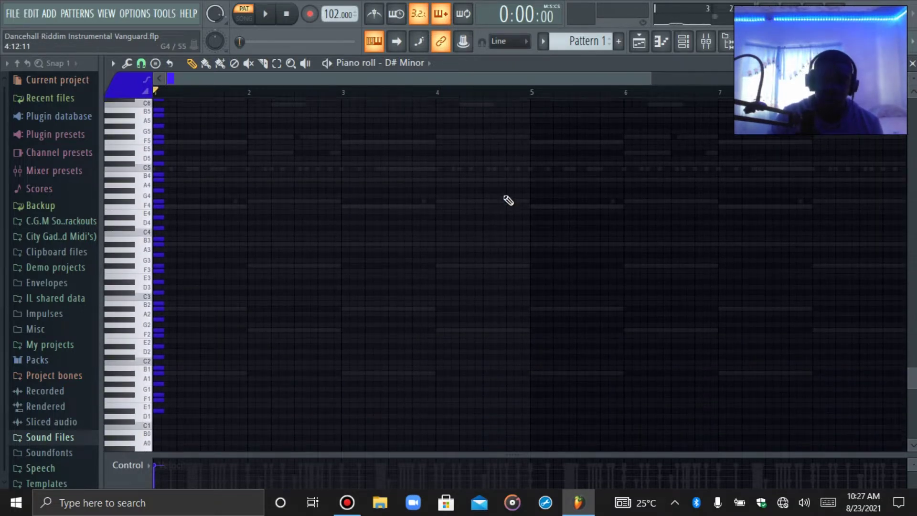
scroll(508, 200, up, 2)
scroll(508, 201, up, 3)
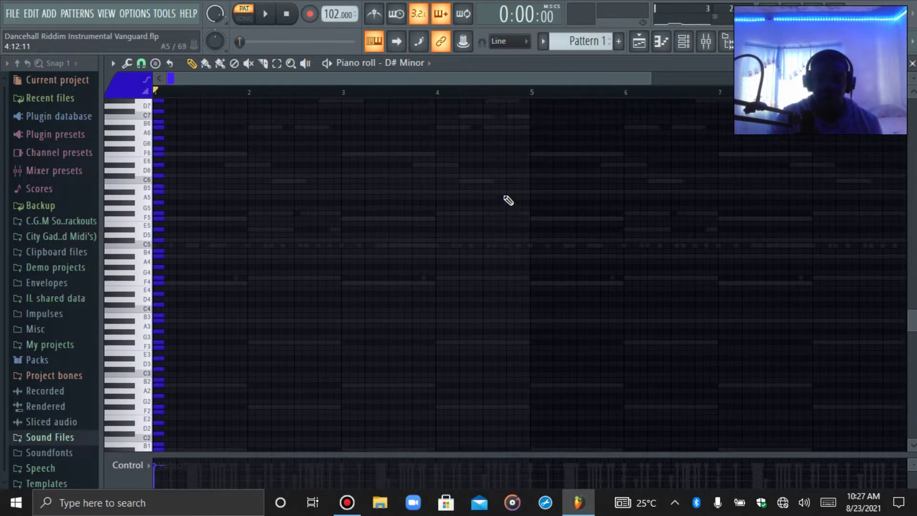
Switch the piano roll to the Grandpiano channel and bring its full note range into view.
click(395, 62)
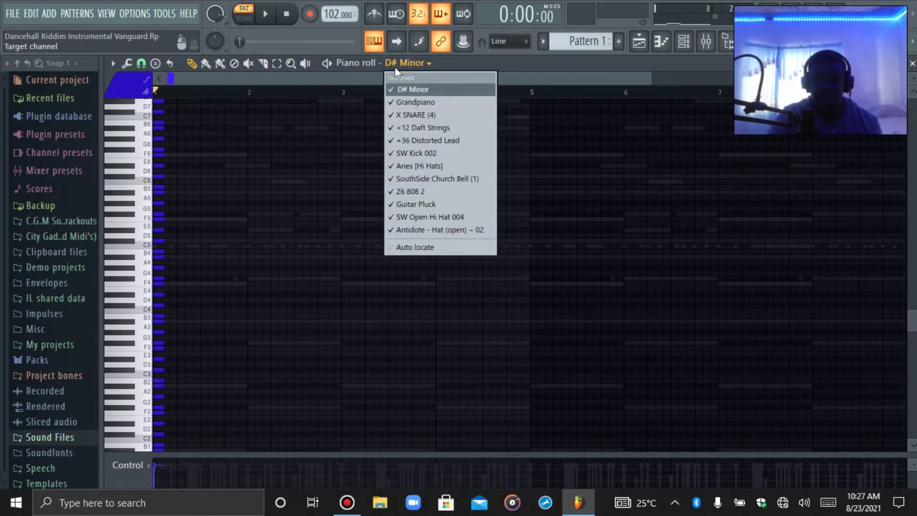
click(424, 97)
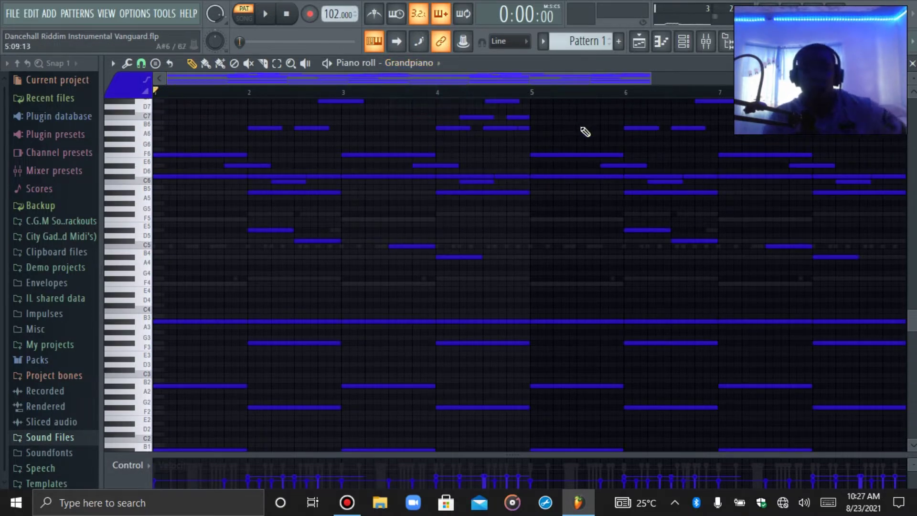
click(710, 45)
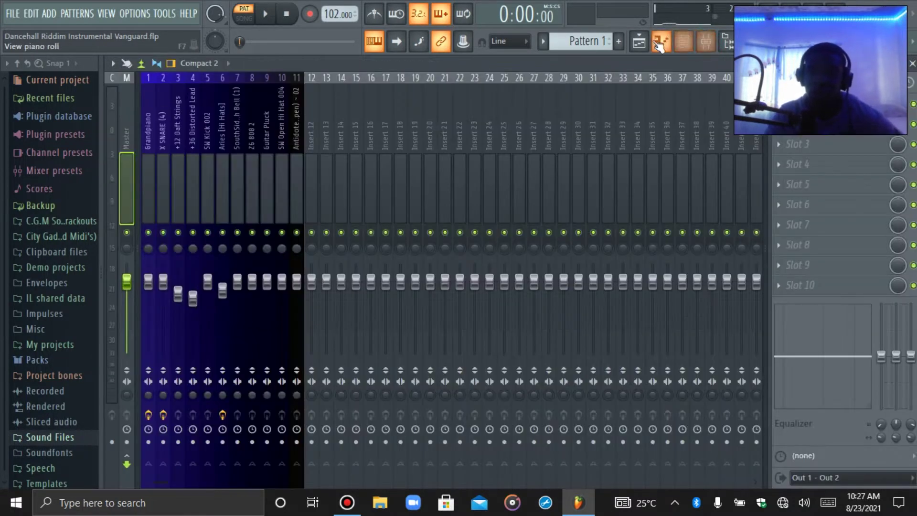
click(639, 41)
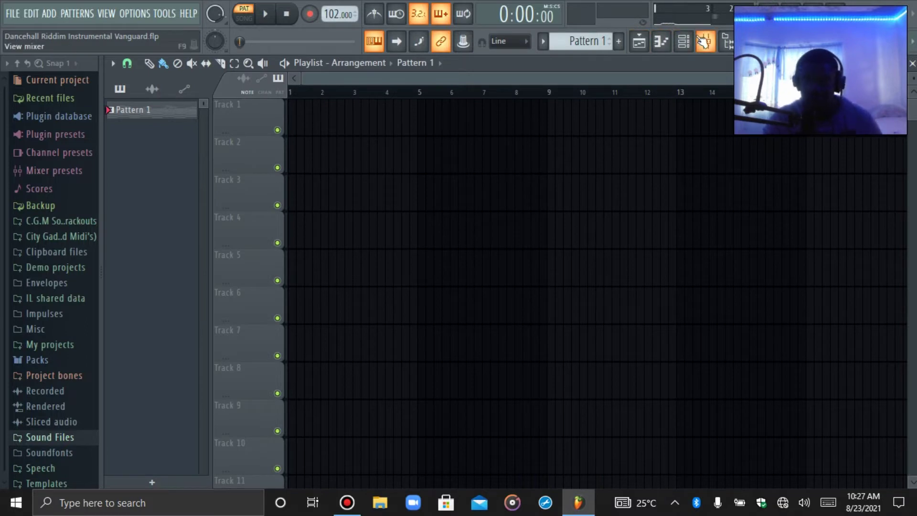
click(664, 42)
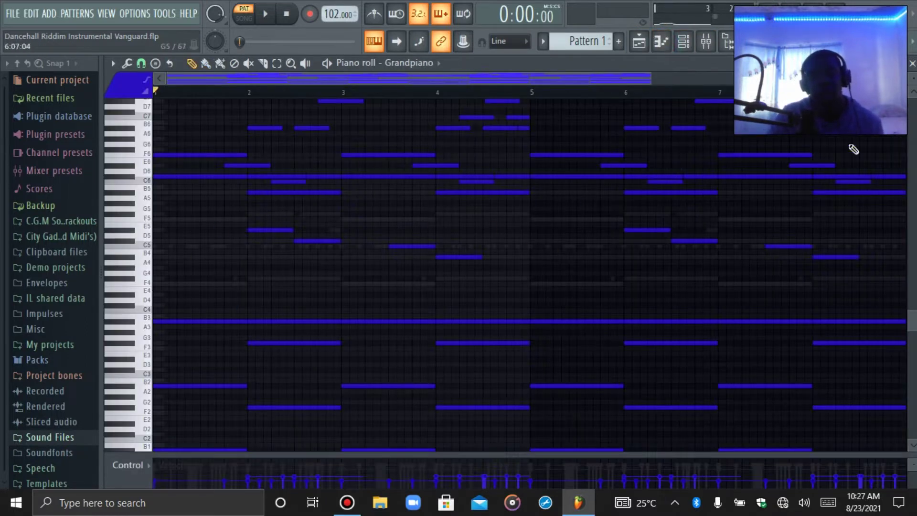
drag(913, 77, 913, 90)
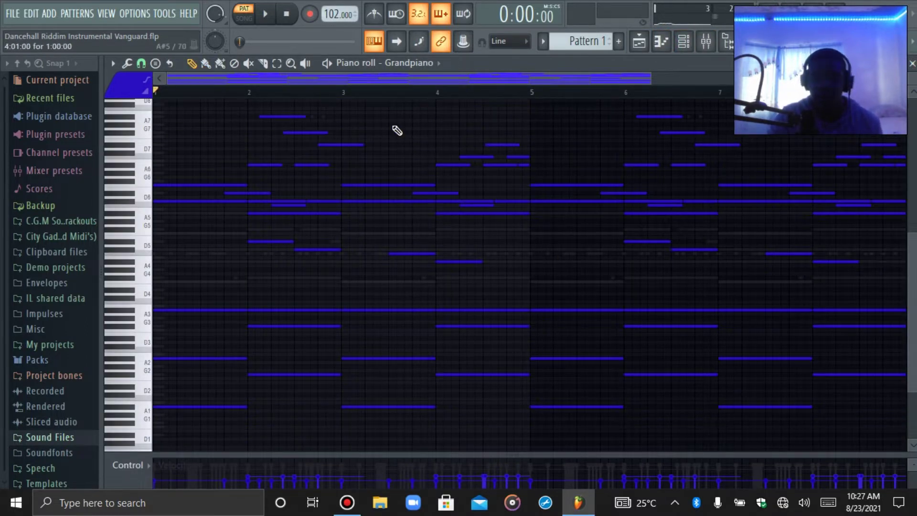
scroll(428, 180, up, 1)
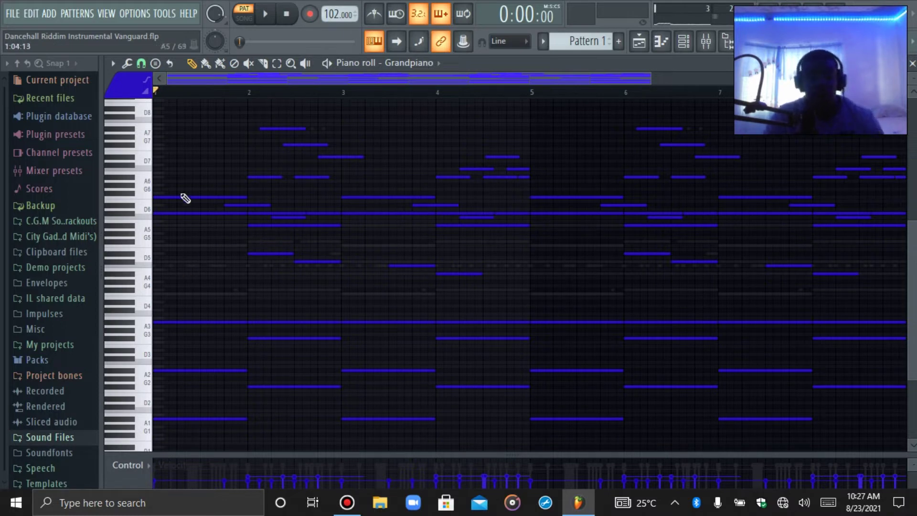
Move the F6 and C#6 Grandpiano notes in bar 1 down two octaves and briefly play the result.
drag(194, 168, 184, 246)
key(ctrl+Down)
key(ctrl+Down)
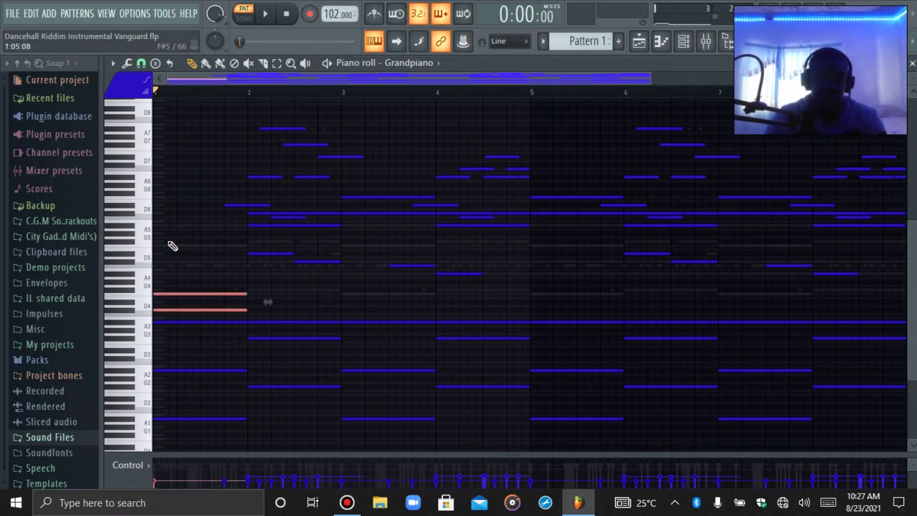
drag(181, 317, 191, 359)
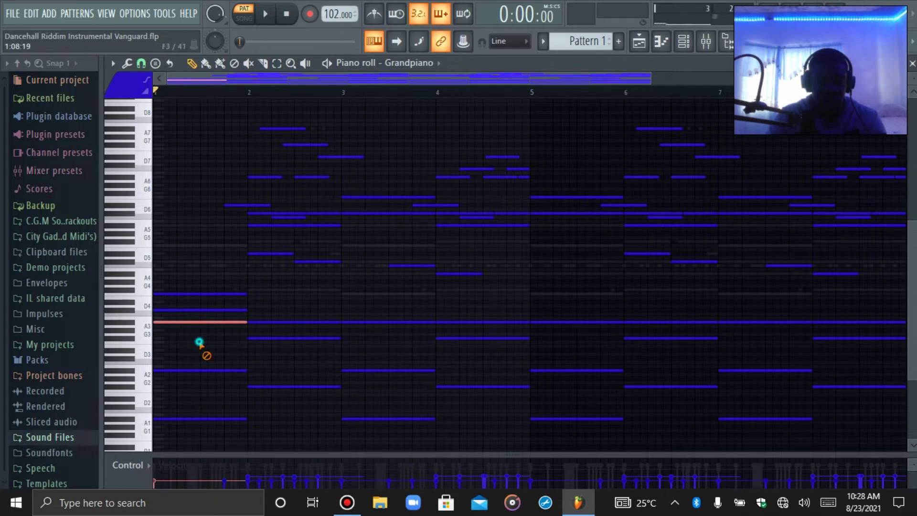
click(200, 343)
key(space)
key(space)
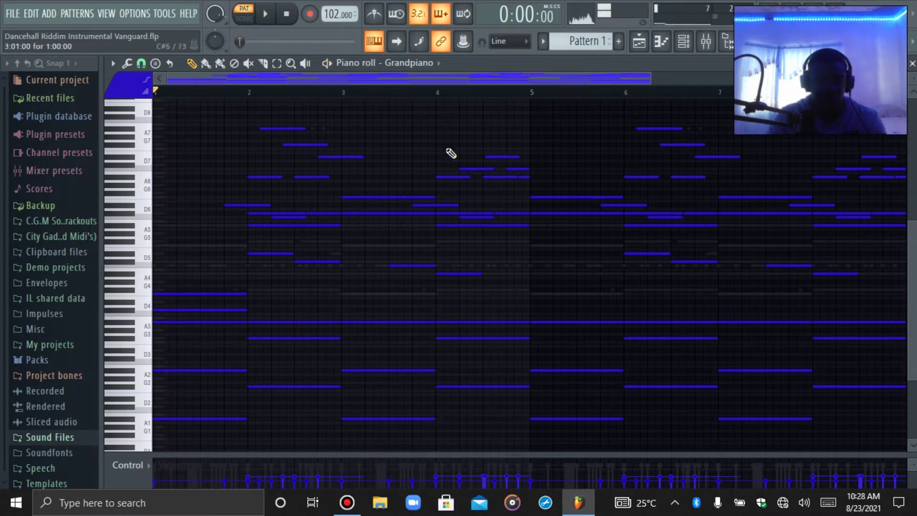
Solo the Grandpiano channel and play its first-bar chord from the piano roll.
click(639, 42)
right_click(116, 119)
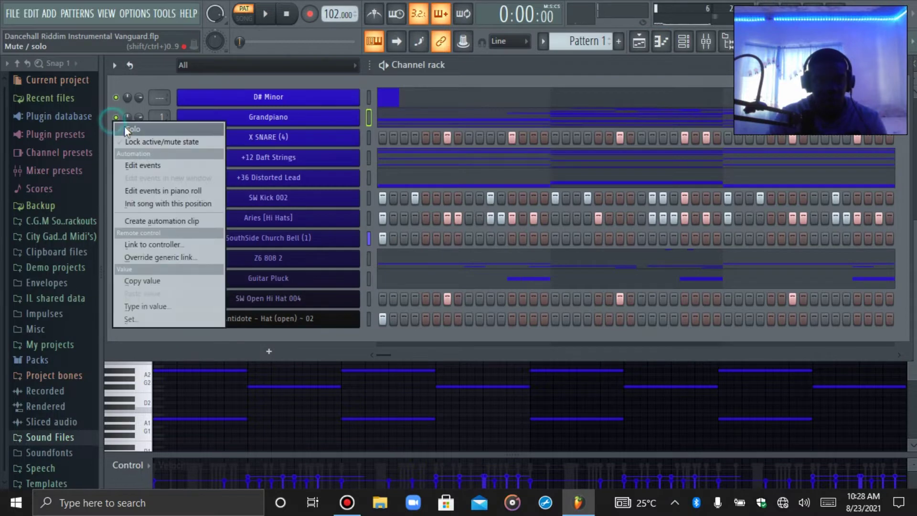
click(131, 129)
click(665, 42)
key(space)
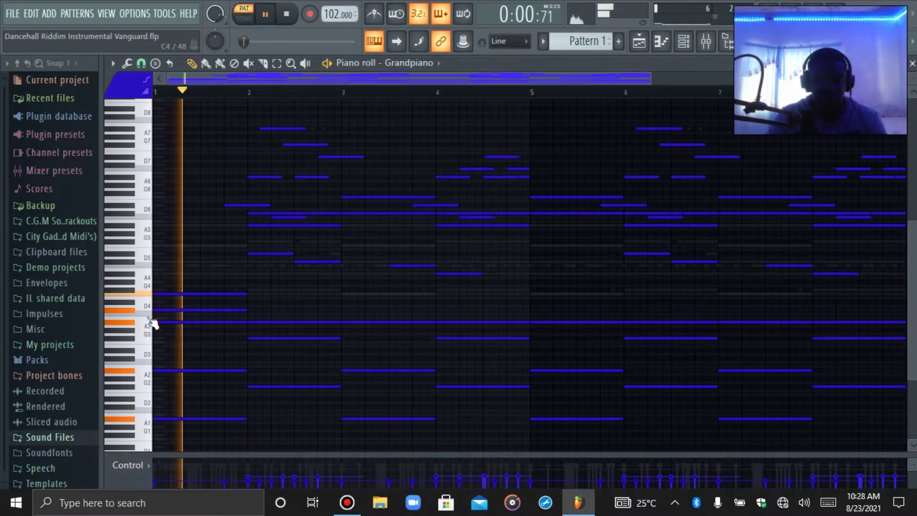
key(space)
Move the F4 and C#4 notes in bar 1 up two octaves, play the Grandpiano part and deselect the notes.
drag(185, 276, 199, 321)
key(ctrl+Up)
key(ctrl+Up)
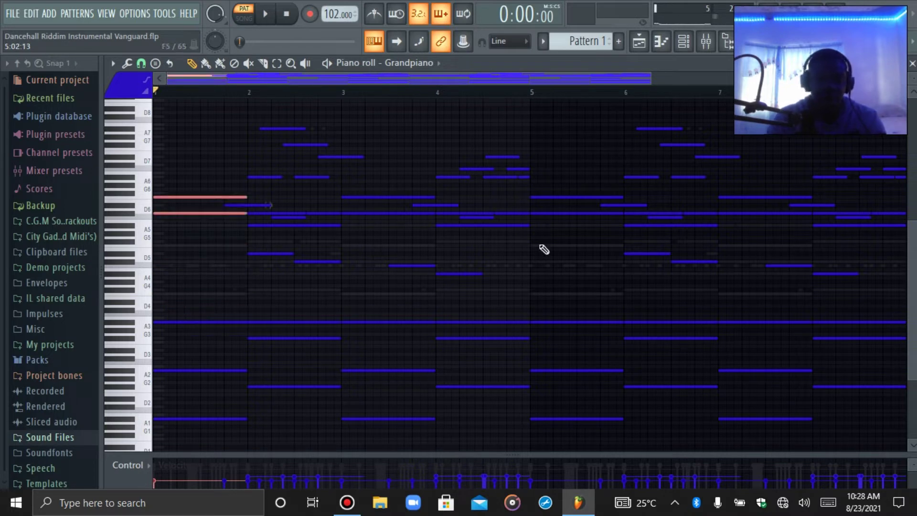
key(space)
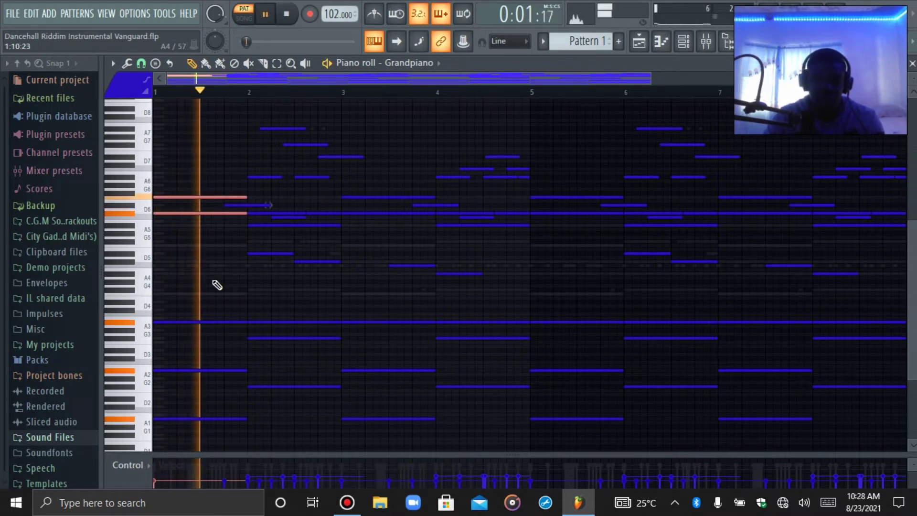
key(ctrl+d)
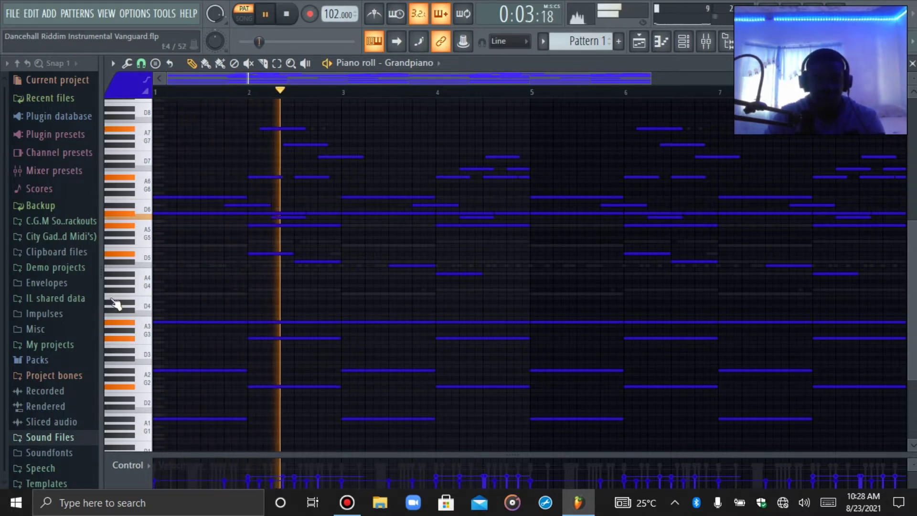
Stop playback and pick out the Grandpiano note crossing from bar 1 into bar 2, then clear the selection.
key(space)
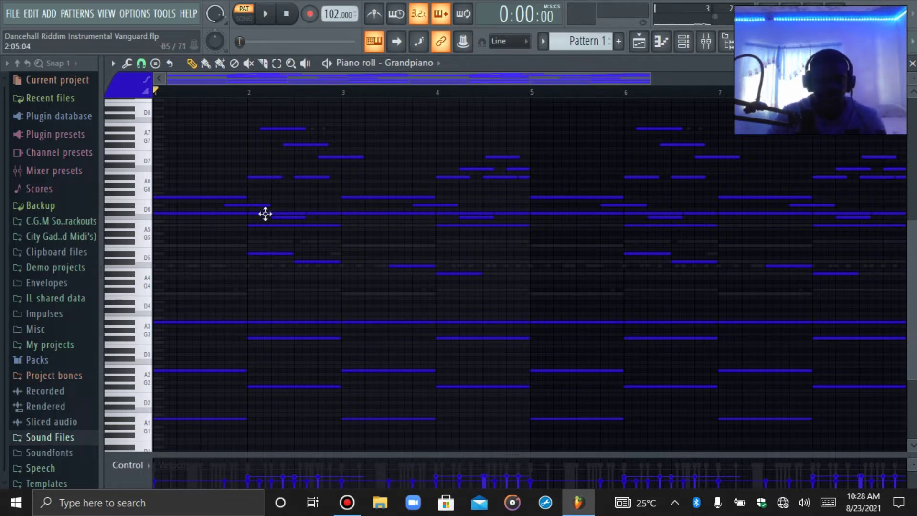
click(250, 206)
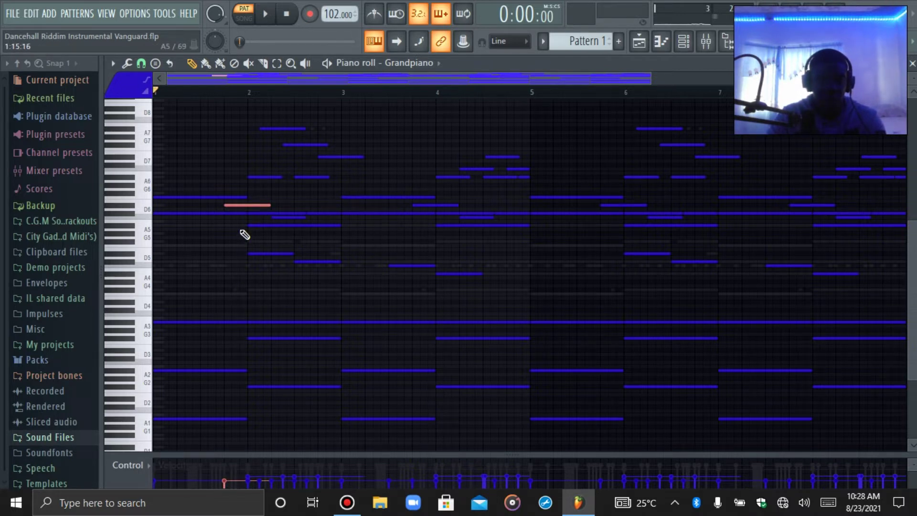
click(195, 260)
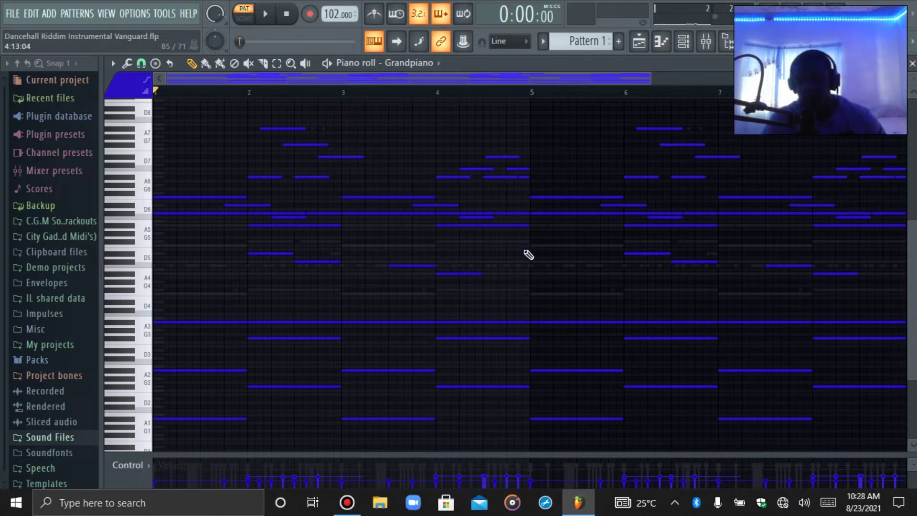
Bring up the channel rack, view the Nexus preset loaded on the Grandpiano channel and close the plugin.
click(706, 41)
click(661, 42)
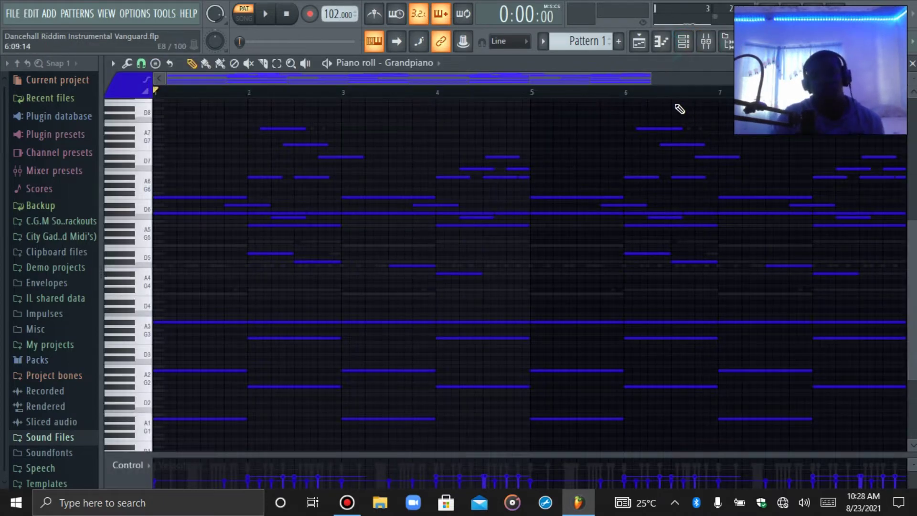
click(683, 42)
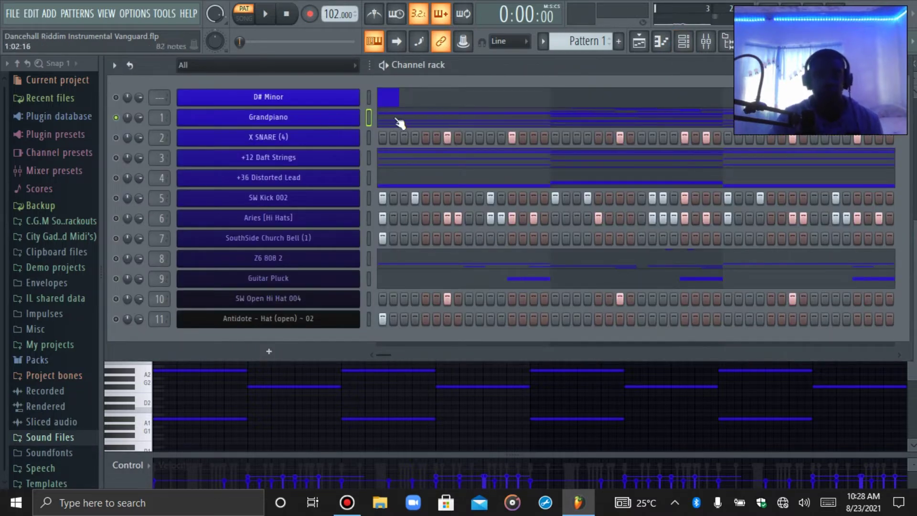
click(255, 117)
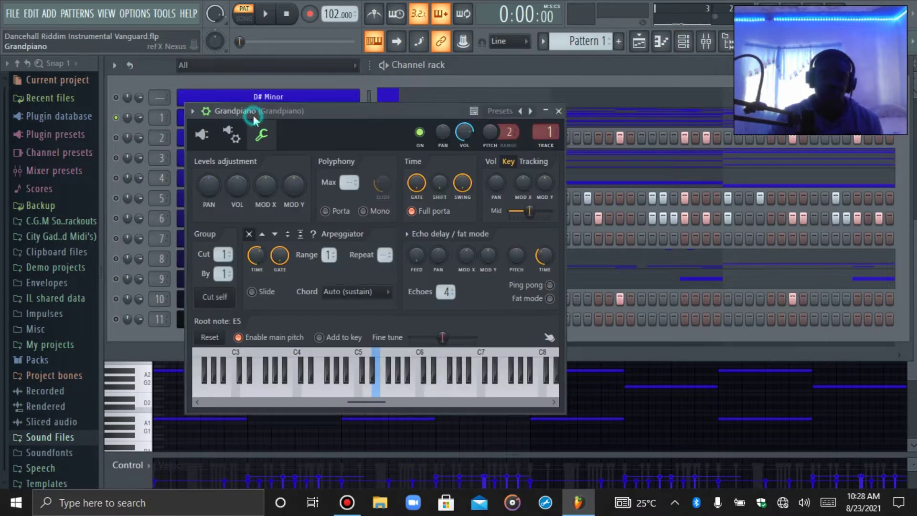
click(210, 117)
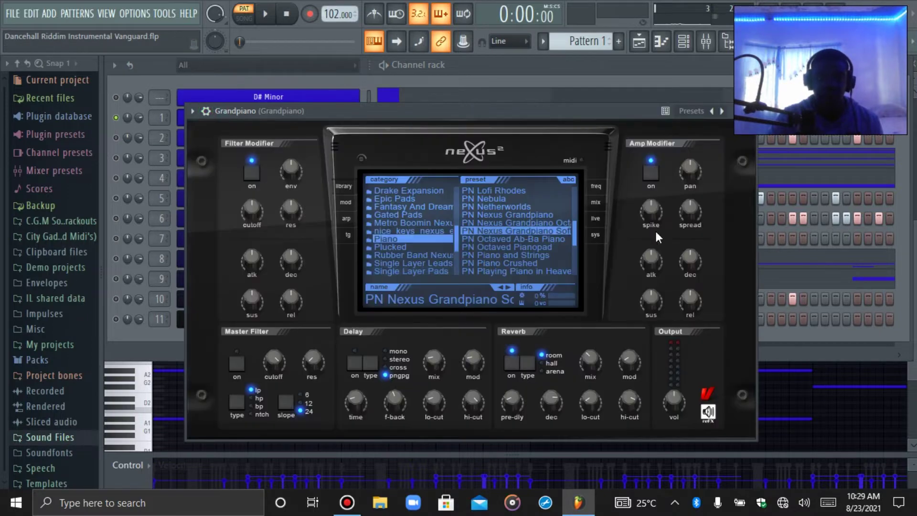
click(182, 117)
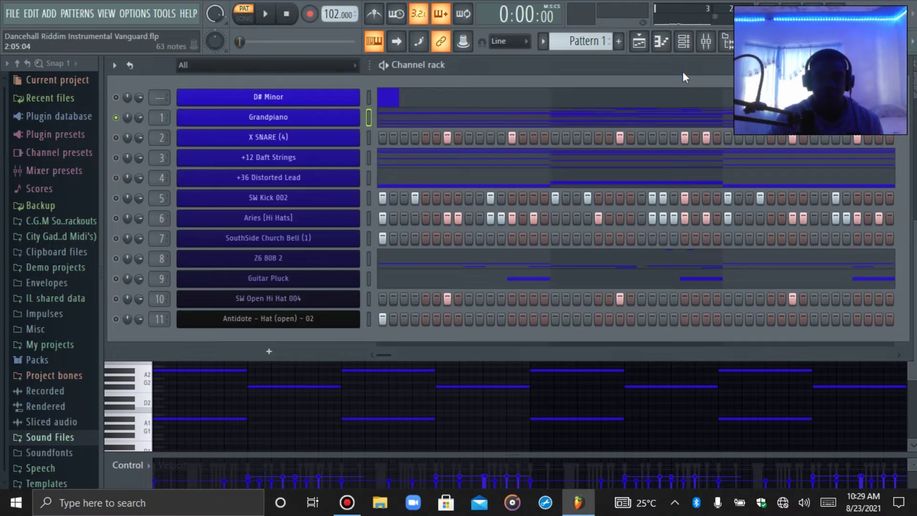
Glance at the mixer, return to the channel rack, solo X SNARE (4) and play its pattern.
click(704, 43)
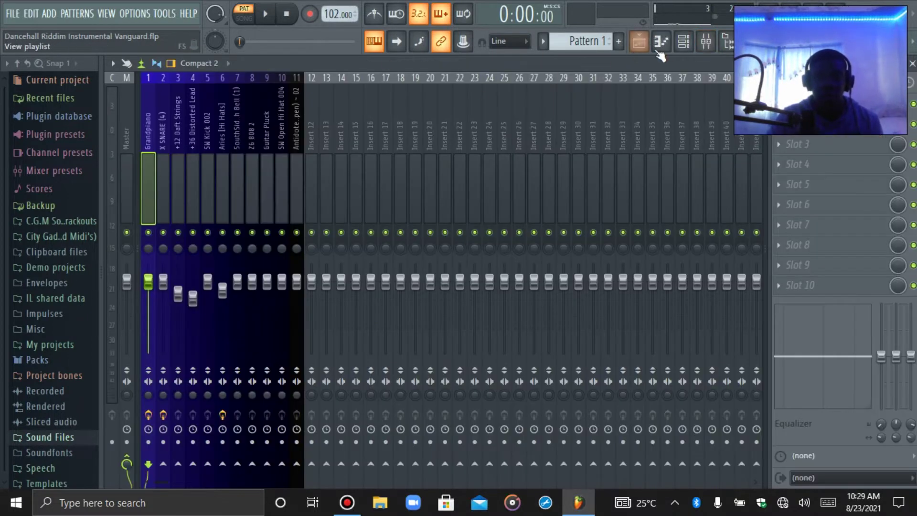
click(685, 45)
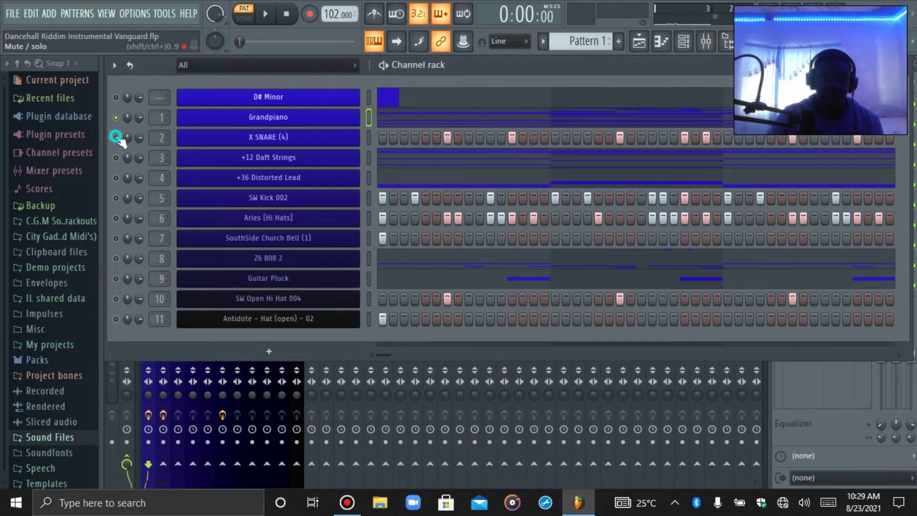
right_click(115, 138)
click(123, 142)
click(266, 13)
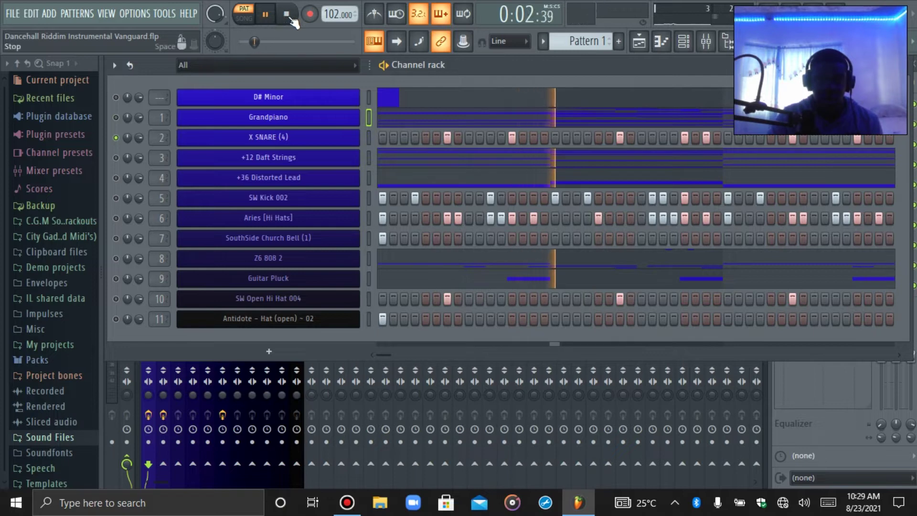
click(288, 15)
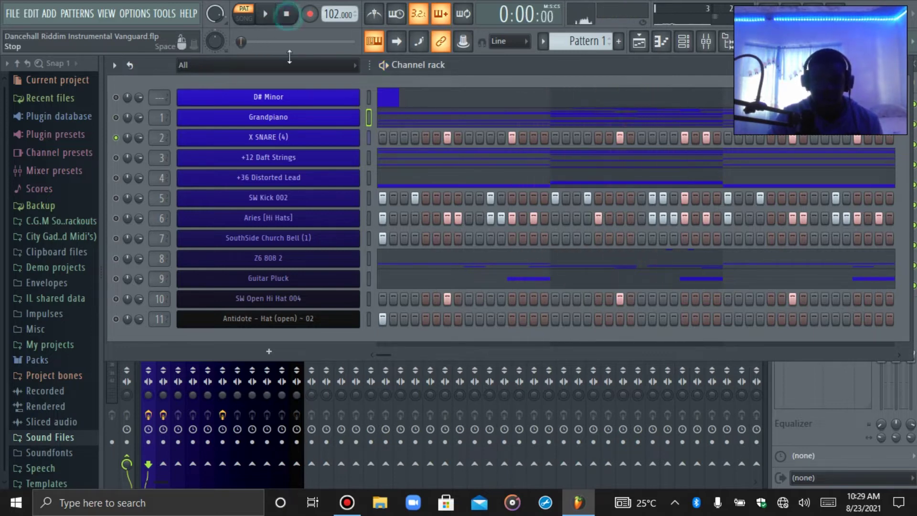
Solo the +12 Daft Strings channel, play it while viewing its Xpand!2 instrument, and stop playback.
right_click(115, 158)
click(123, 162)
key(space)
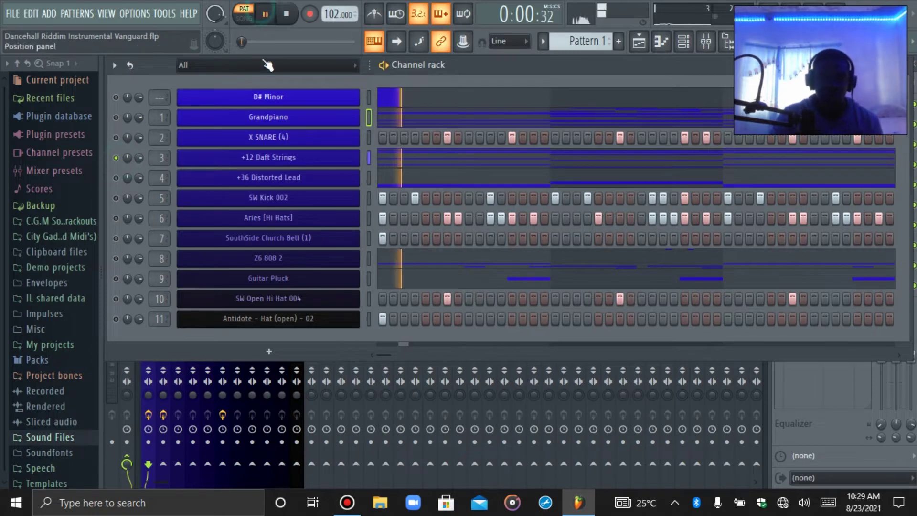
click(242, 157)
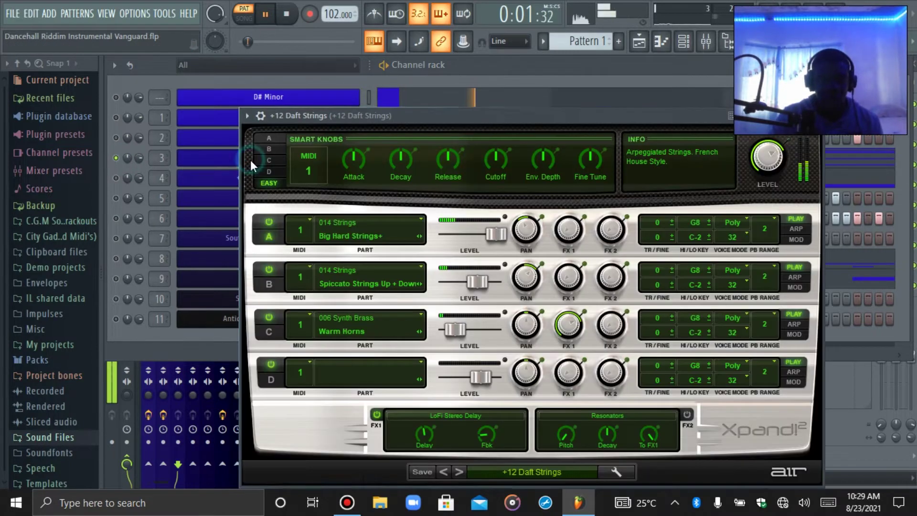
click(260, 115)
click(225, 162)
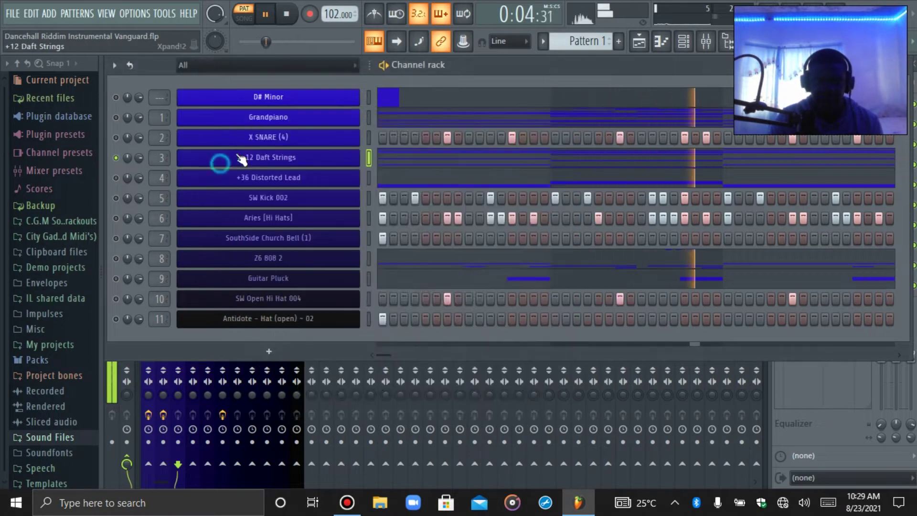
key(space)
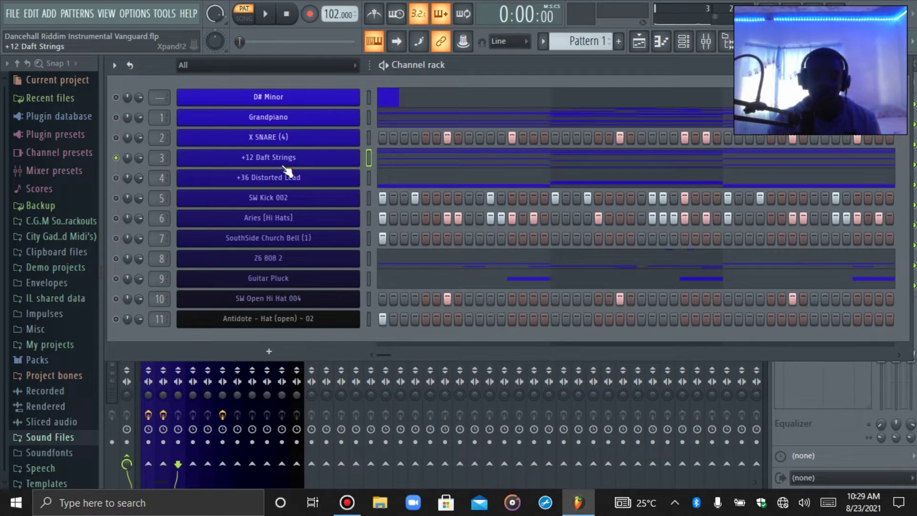
Unmute the +36 Distorted Lead channel and view its instrument settings before closing them.
click(116, 178)
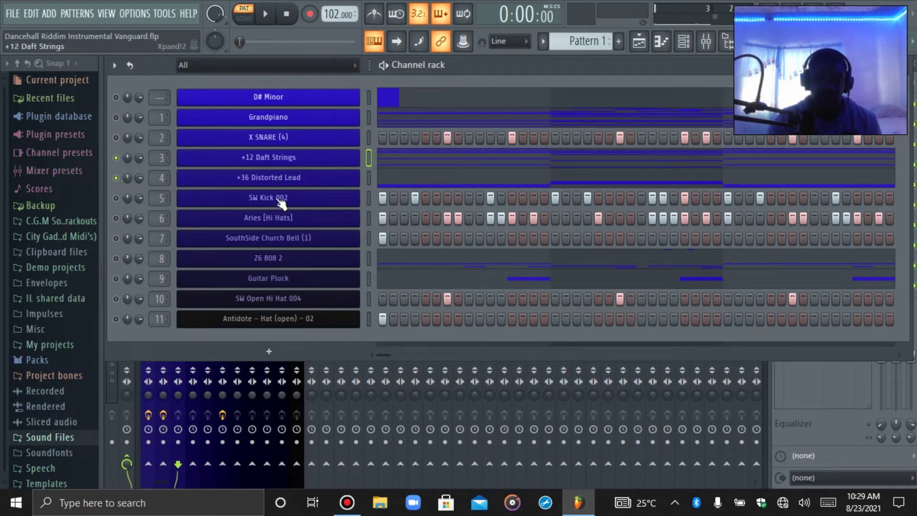
click(300, 182)
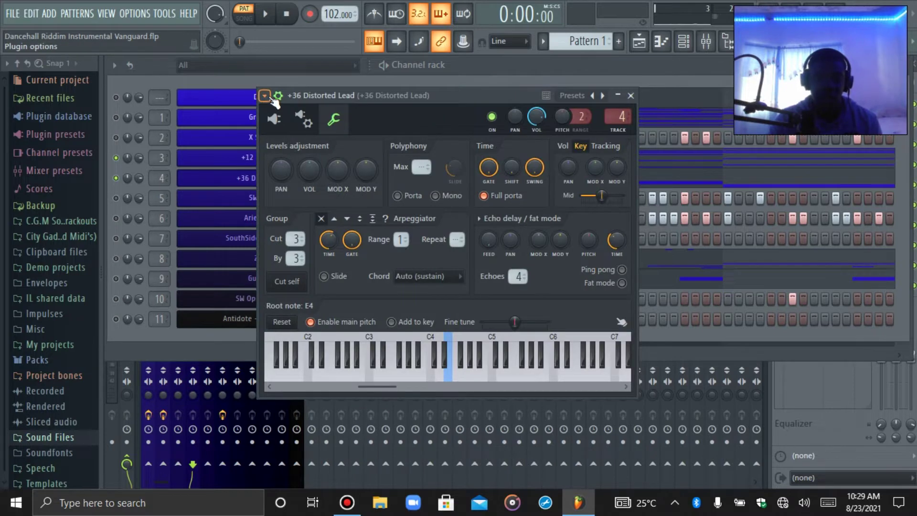
click(277, 95)
click(242, 174)
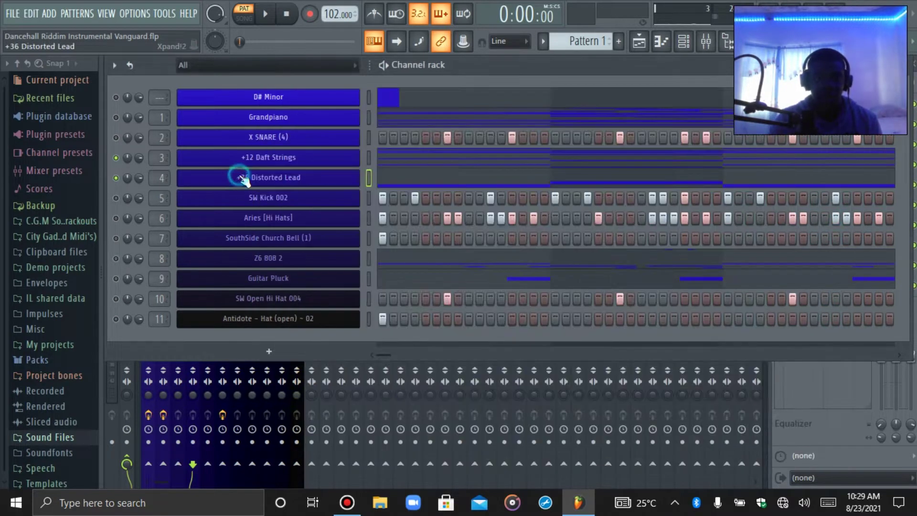
Play the strings and distorted lead together, bring in the Grandpiano channel during playback, and stop.
click(266, 14)
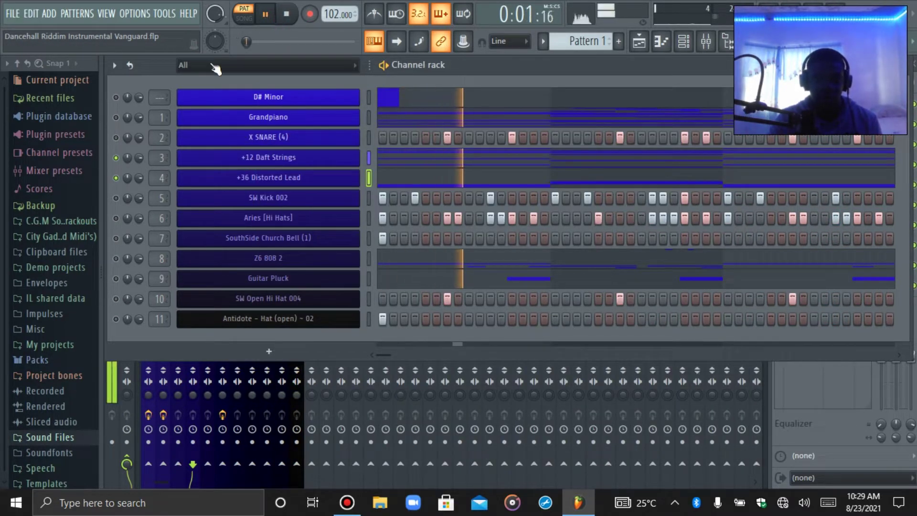
click(116, 118)
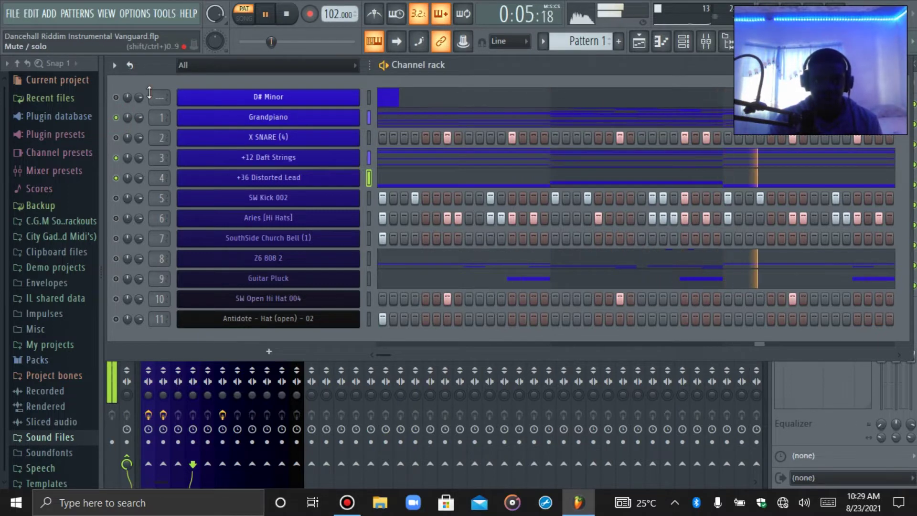
key(space)
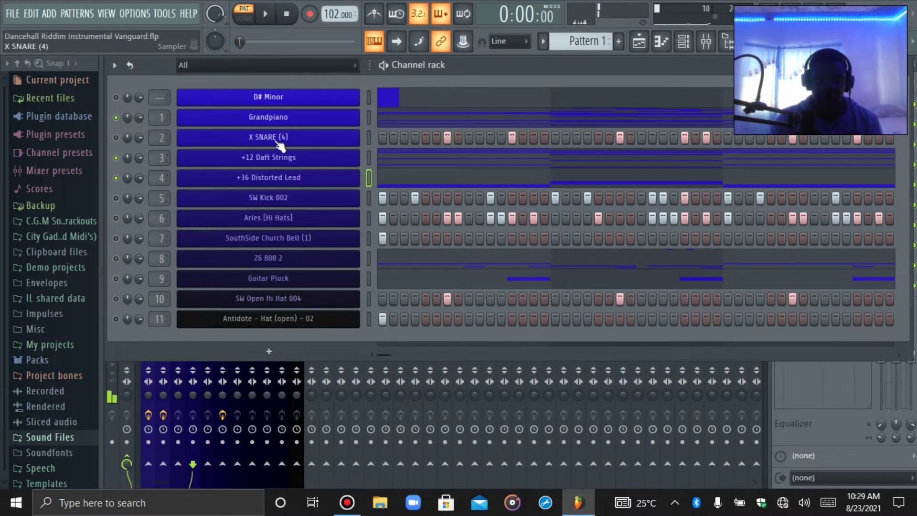
Solo the Guitar Pluck channel, unmute +12 Daft Strings and play the two parts together.
right_click(117, 279)
click(181, 283)
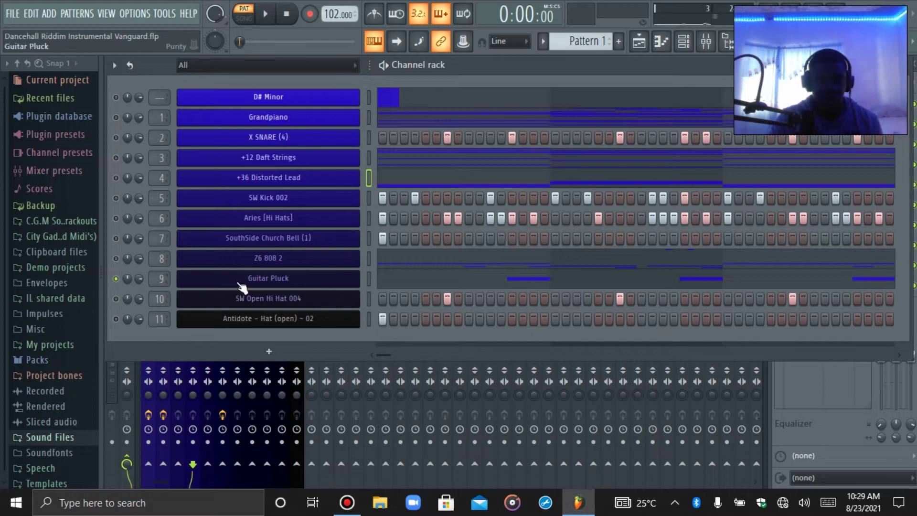
click(116, 157)
click(265, 14)
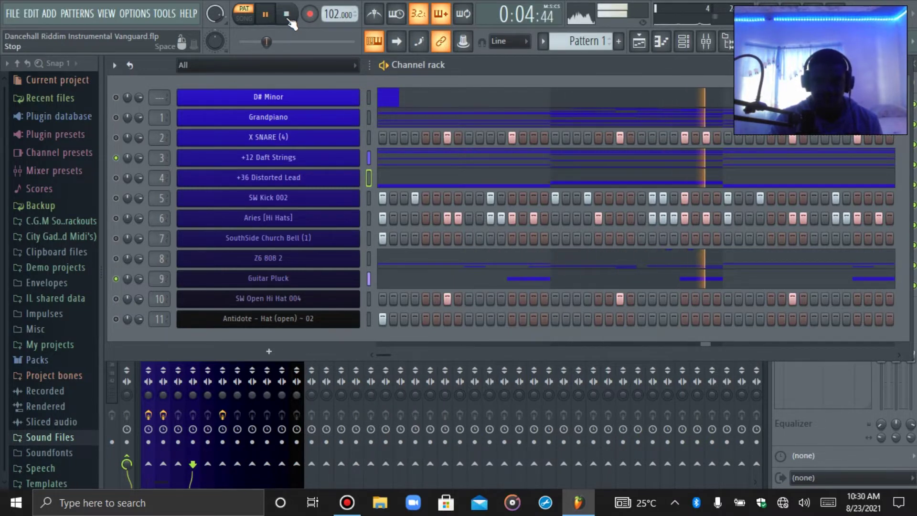
click(288, 19)
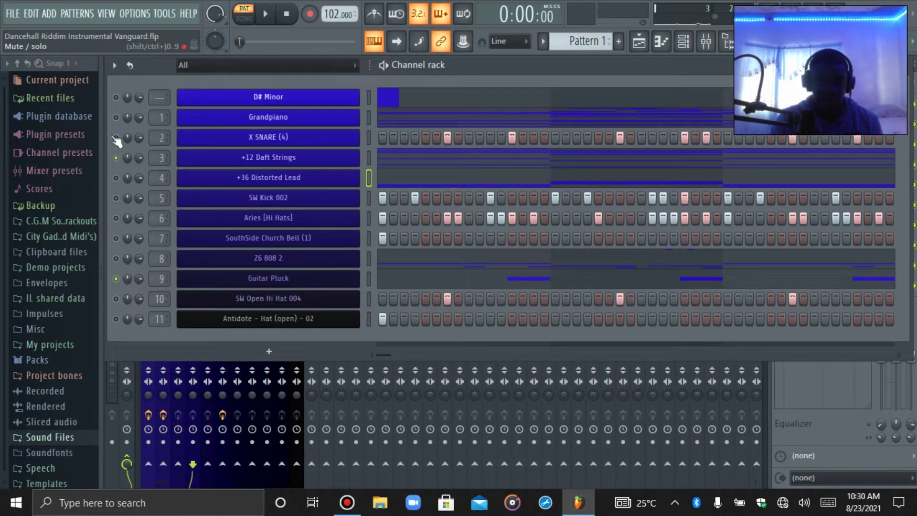
Unmute every channel by soloing and unsoloing Grandpiano, and briefly play the full pattern.
right_click(116, 118)
click(135, 125)
right_click(115, 118)
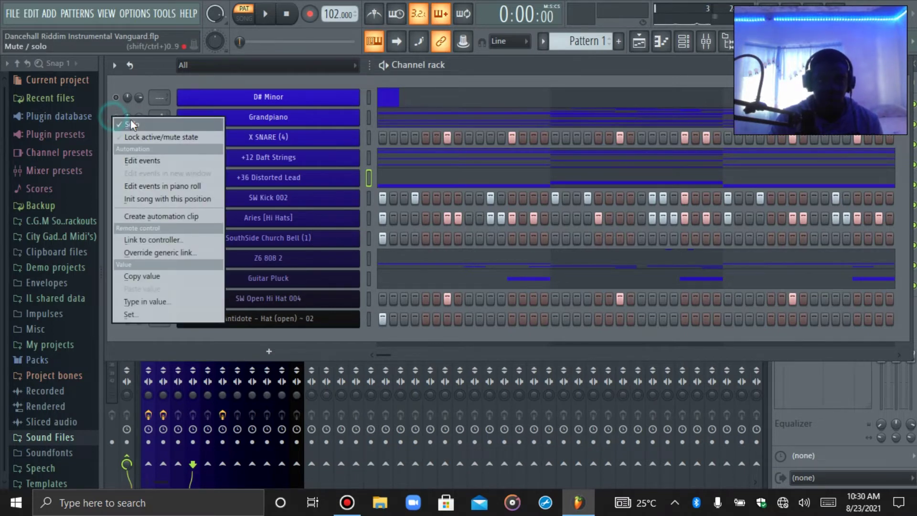
click(132, 122)
click(266, 14)
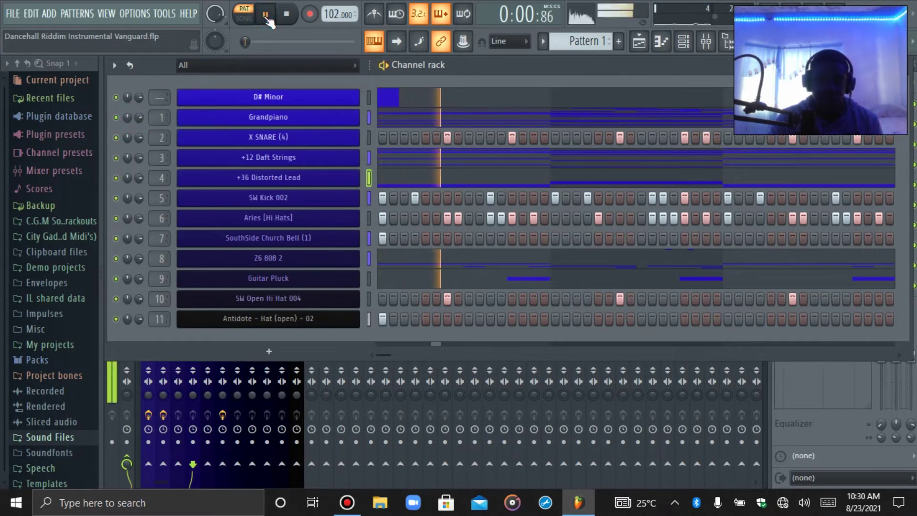
click(287, 14)
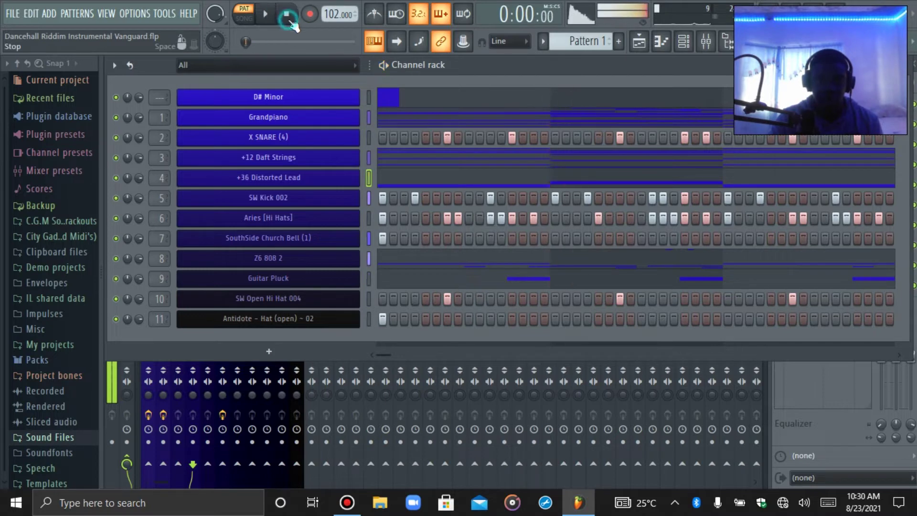
View the Clean Mute preset in the Guitar Pluck channel's Purity instrument, shifting its window slightly, and close it.
click(277, 279)
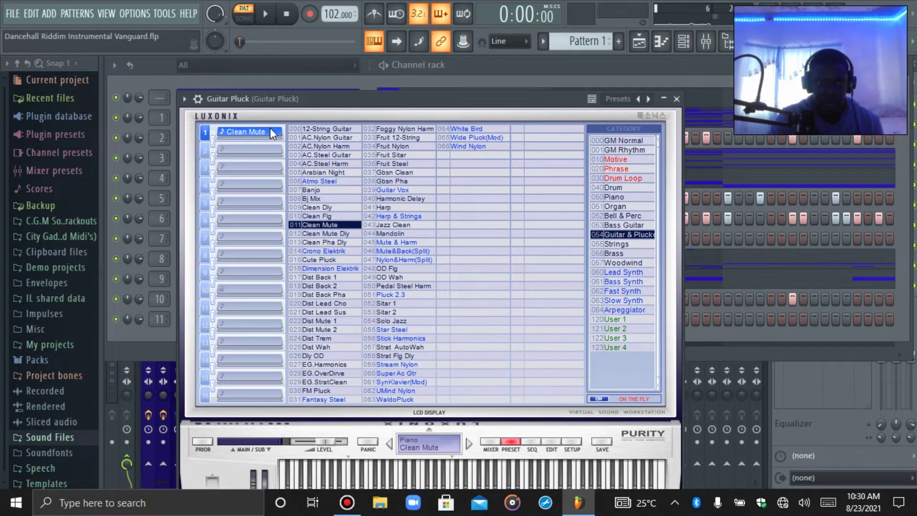
drag(479, 99, 500, 86)
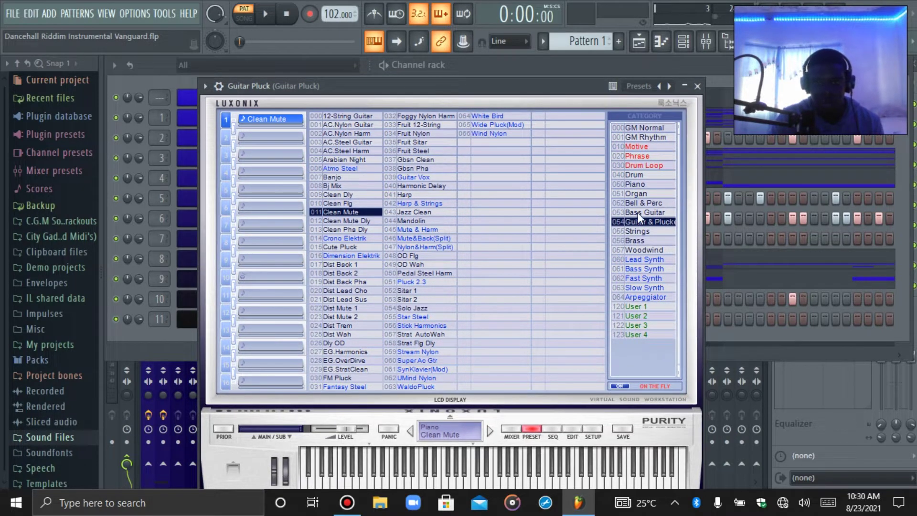
click(699, 85)
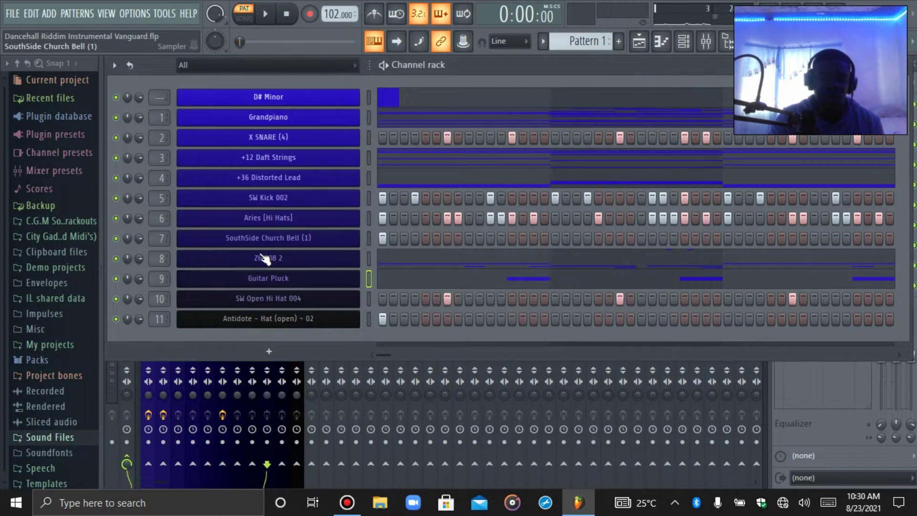
Solo SW Kick 002, unmute Aries [Hi Hats] and X SNARE (4), and play the drum parts together.
right_click(116, 198)
click(134, 203)
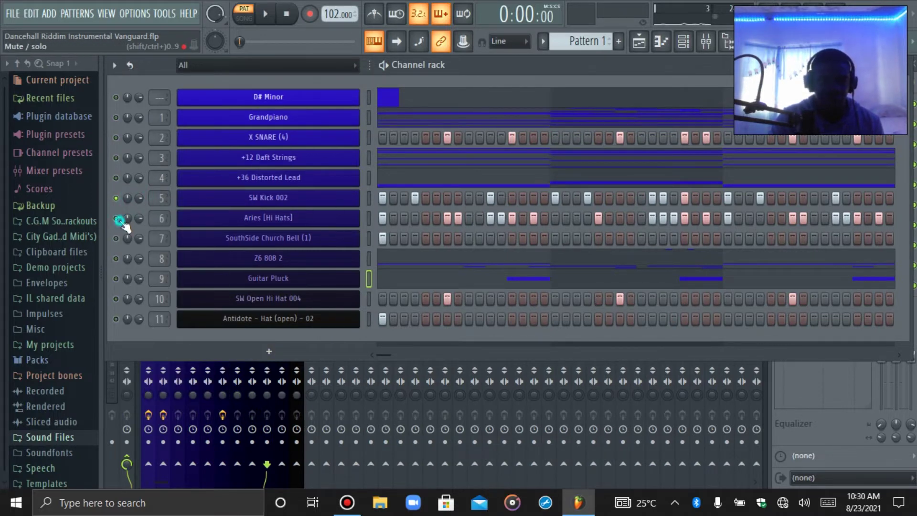
click(116, 219)
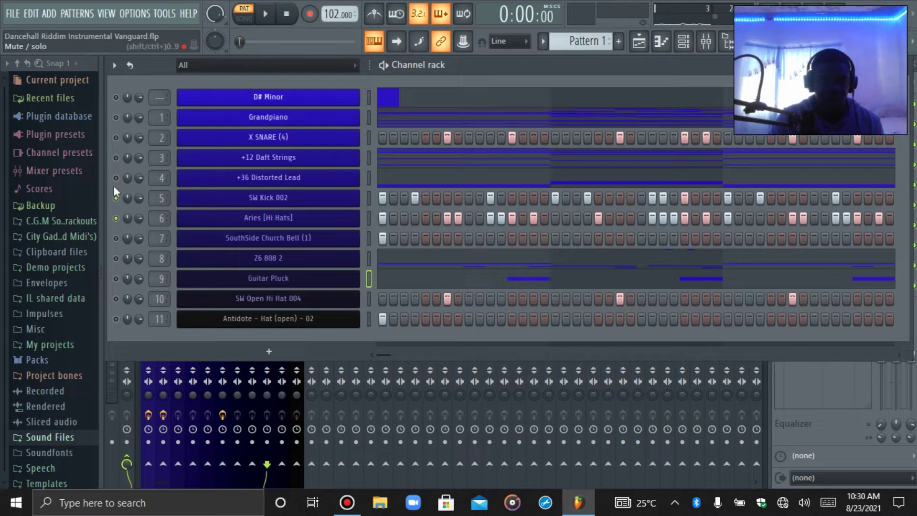
click(265, 14)
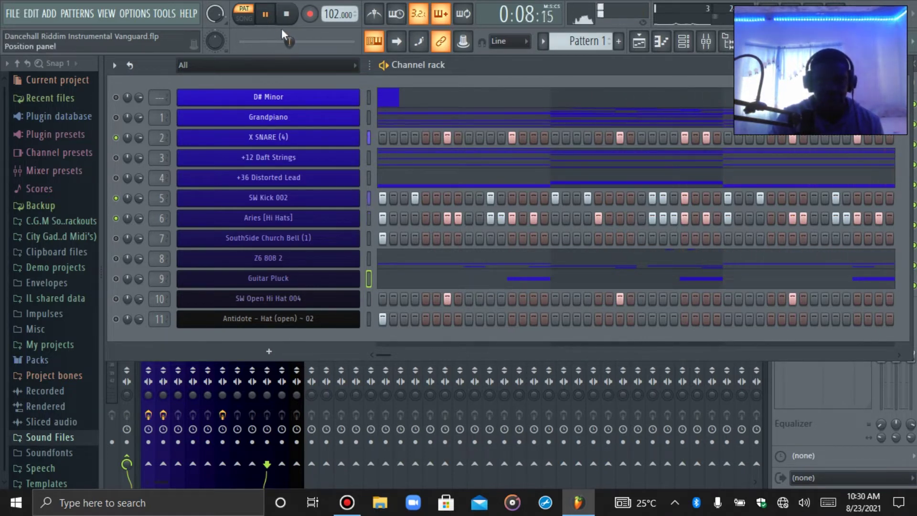
click(288, 16)
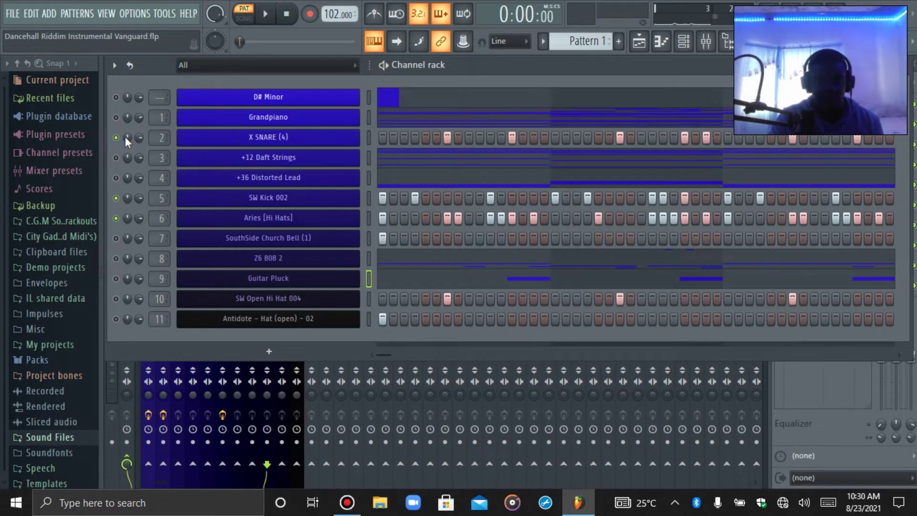
Play +12 Daft Strings together with the snare, kick and hi-hat parts, and restore every channel to unmuted.
click(268, 15)
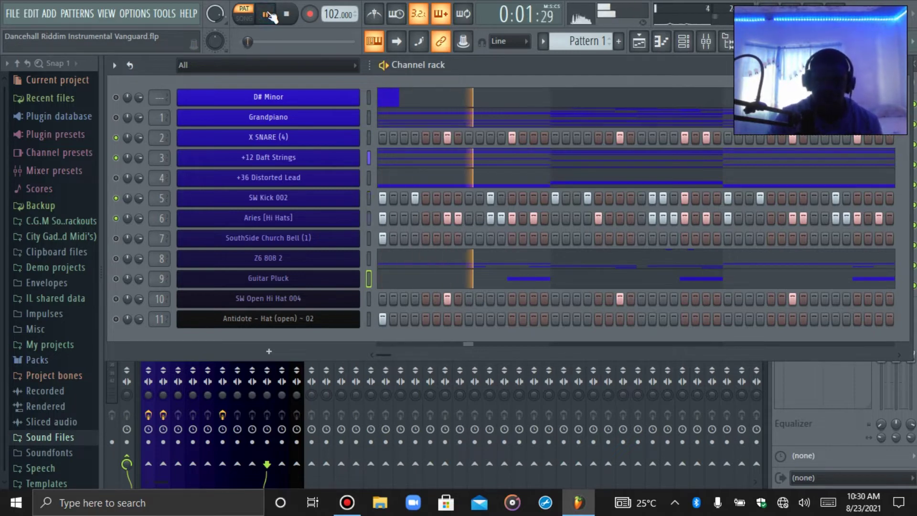
click(289, 15)
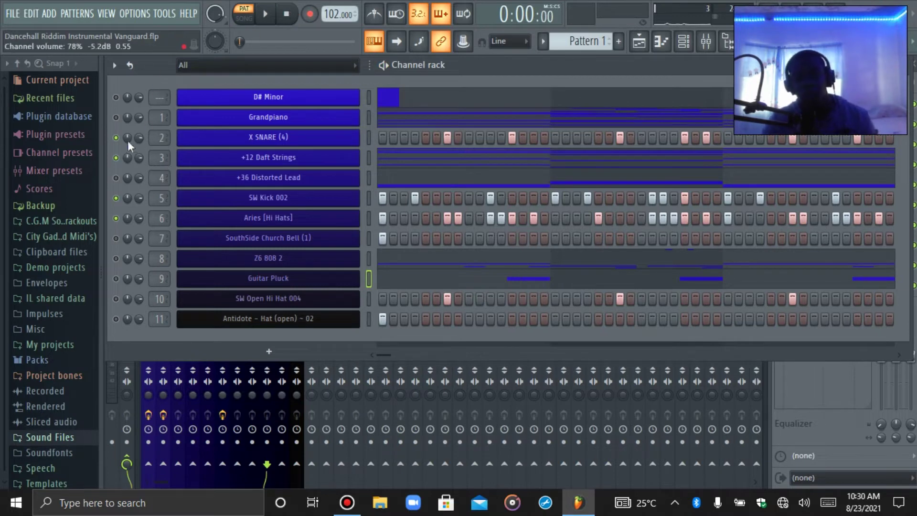
right_click(117, 118)
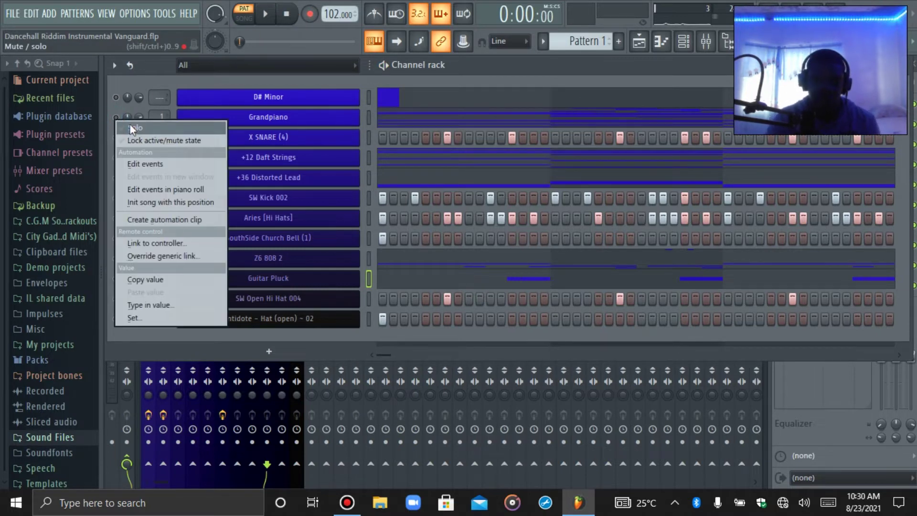
click(130, 125)
right_click(115, 109)
click(133, 121)
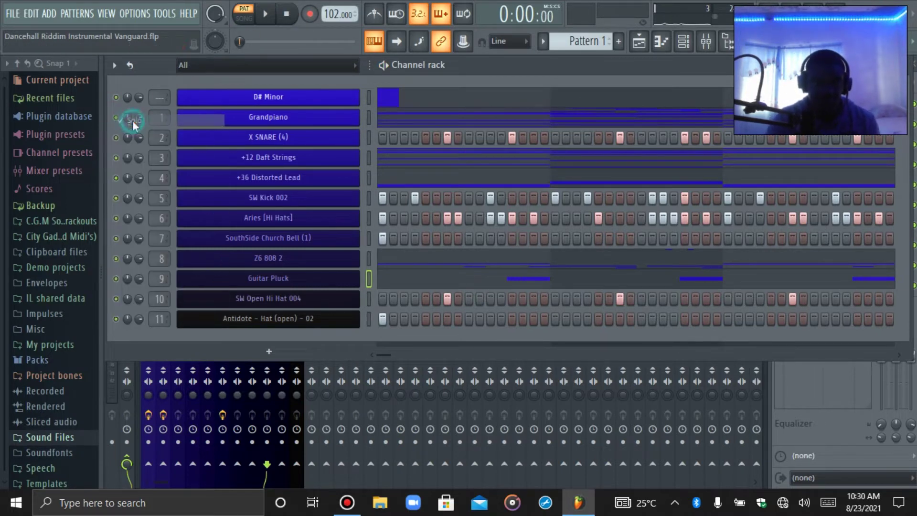
Solo SW Kick 002, unmute Grandpiano and play the kick and piano together.
right_click(115, 199)
click(117, 208)
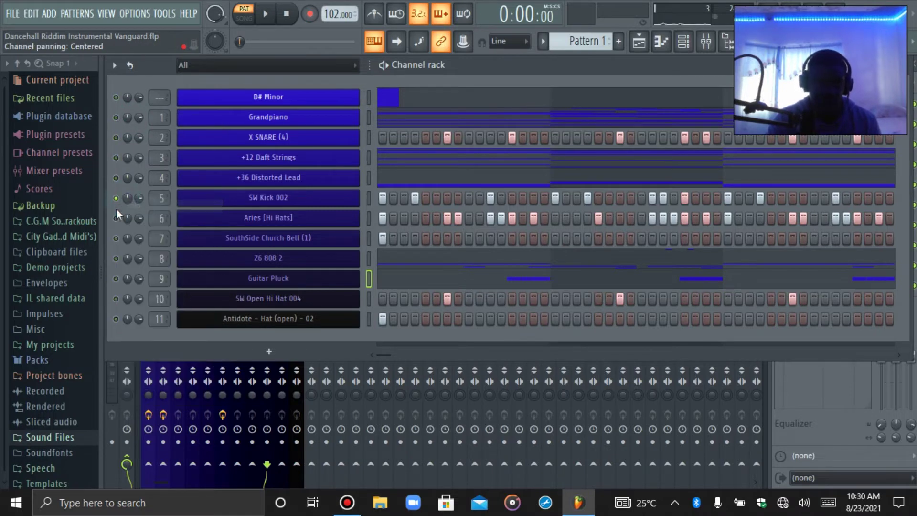
click(121, 118)
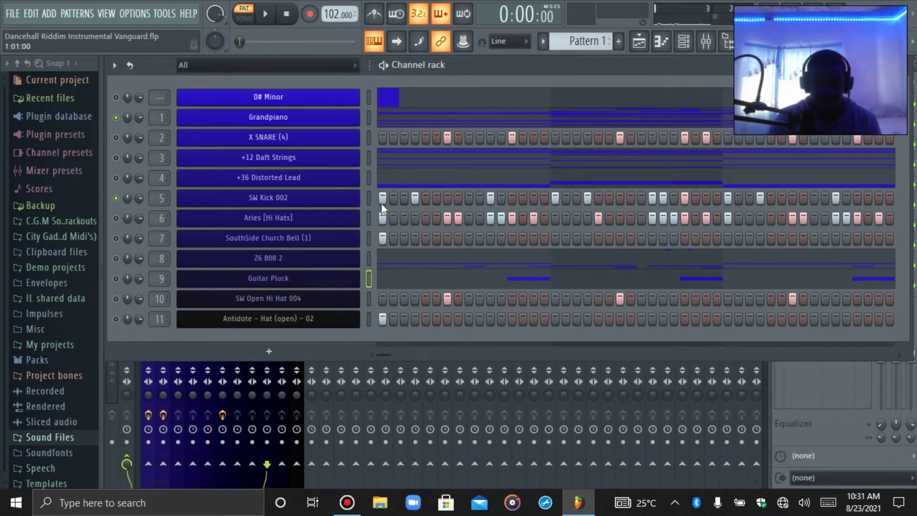
key(space)
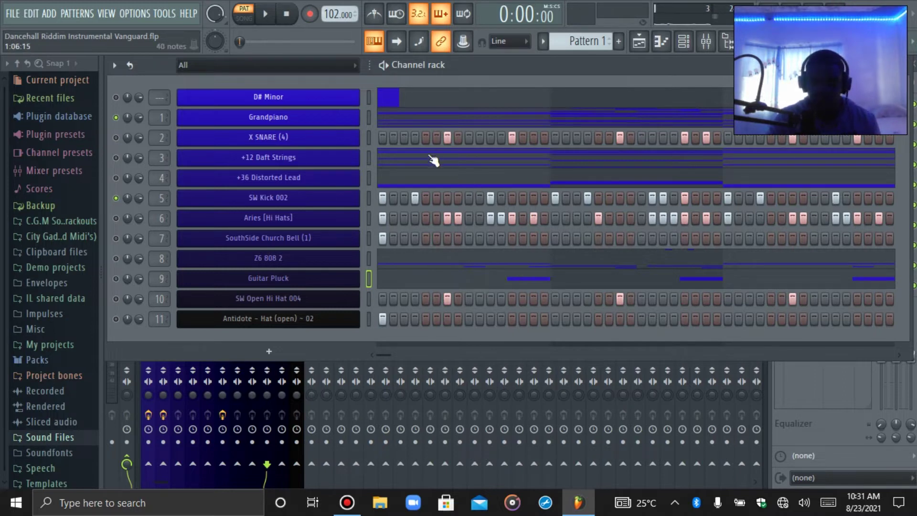
Unmute every channel by soloing and unsoloing Grandpiano, and briefly play the full pattern.
right_click(116, 118)
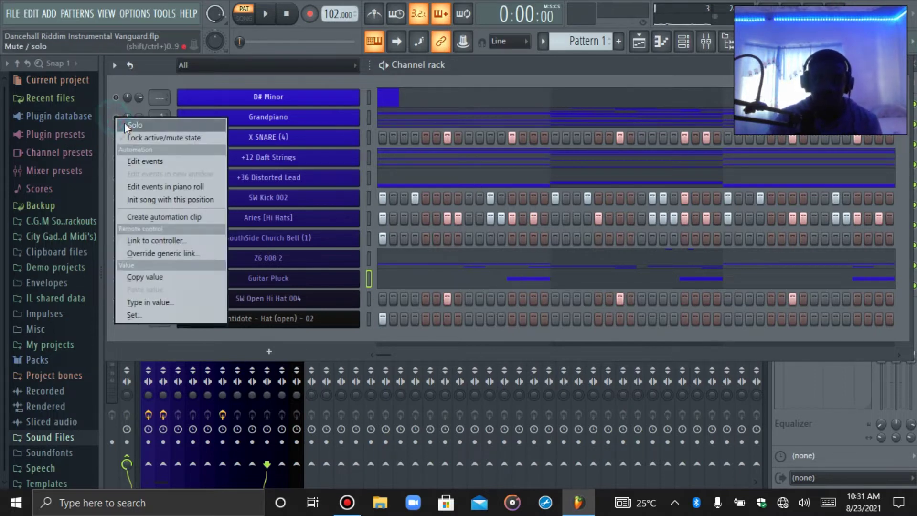
click(124, 122)
right_click(116, 118)
click(125, 124)
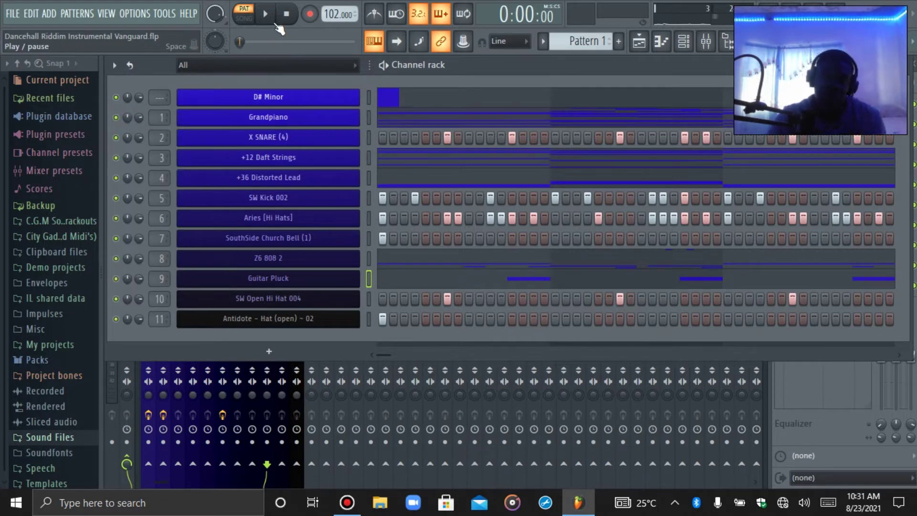
click(265, 14)
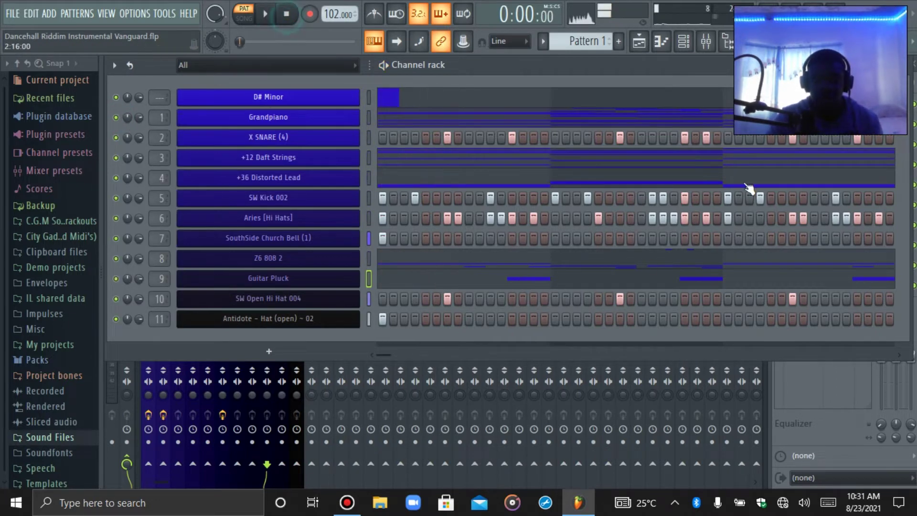
Check the mixer, return to the channel rack and select all channels.
click(712, 46)
click(712, 46)
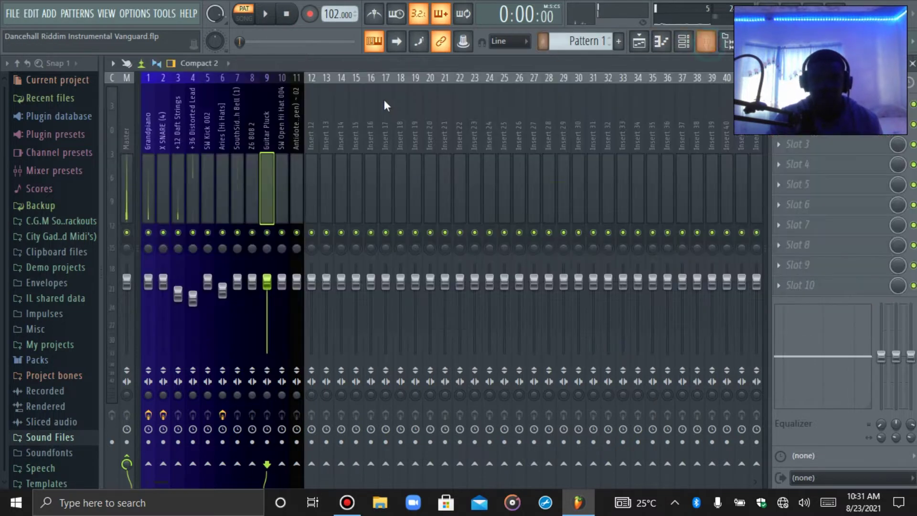
click(684, 41)
click(707, 44)
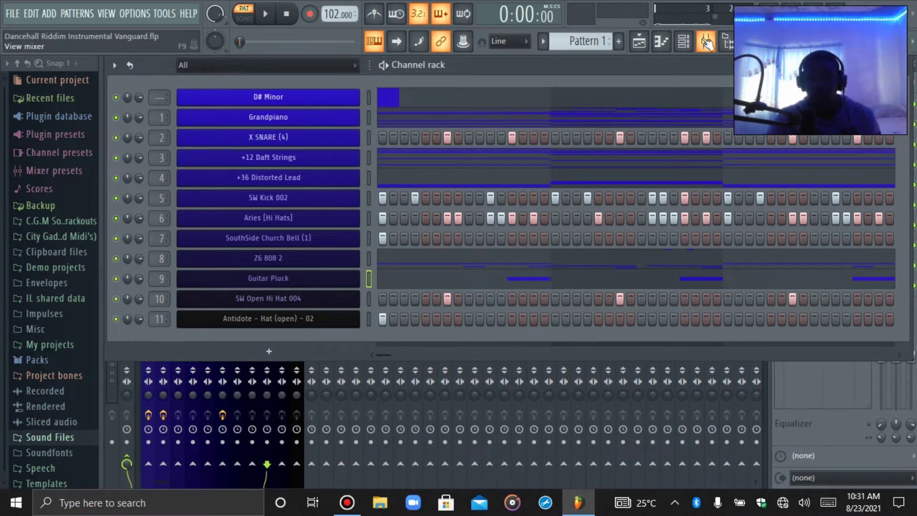
double_click(368, 97)
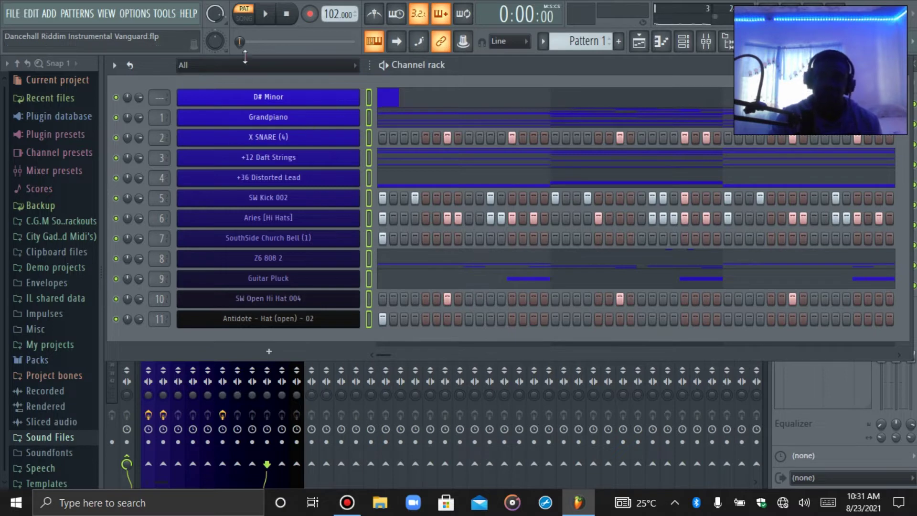
Play the full pattern twice from the beginning, stopping playback each time.
click(265, 13)
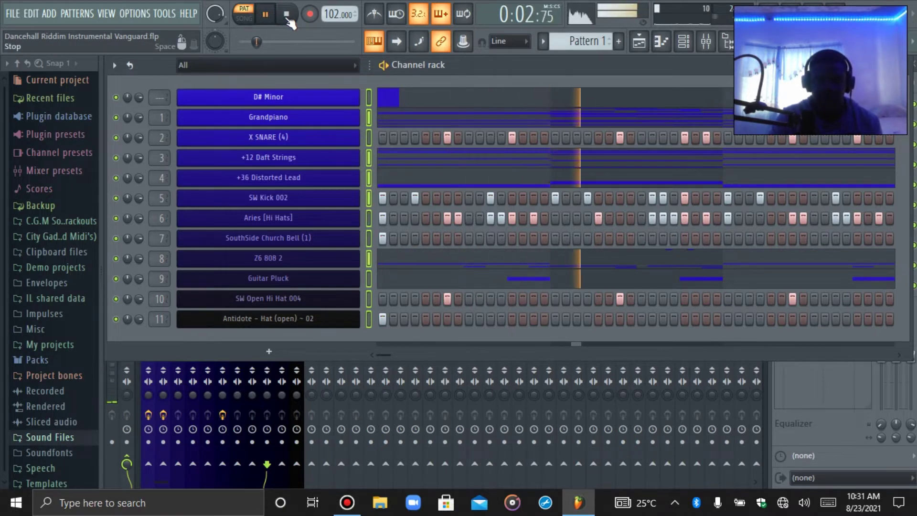
click(288, 19)
click(269, 17)
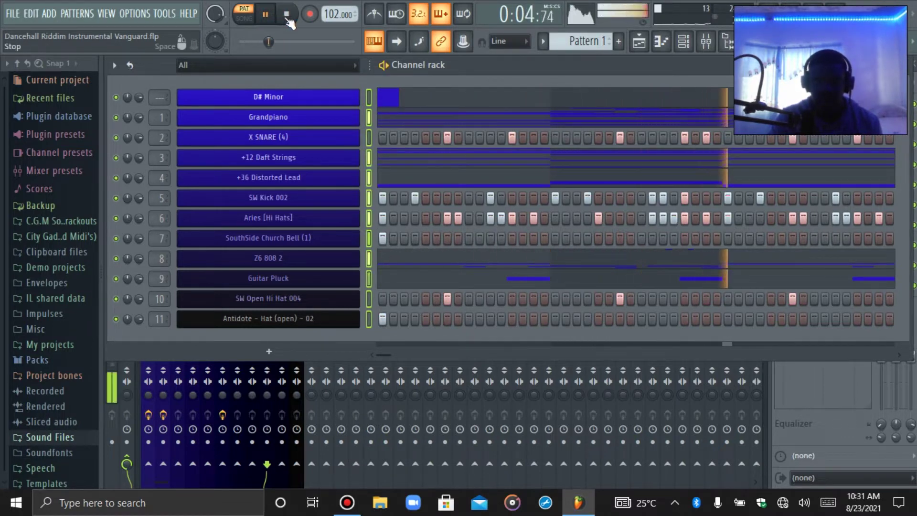
click(288, 20)
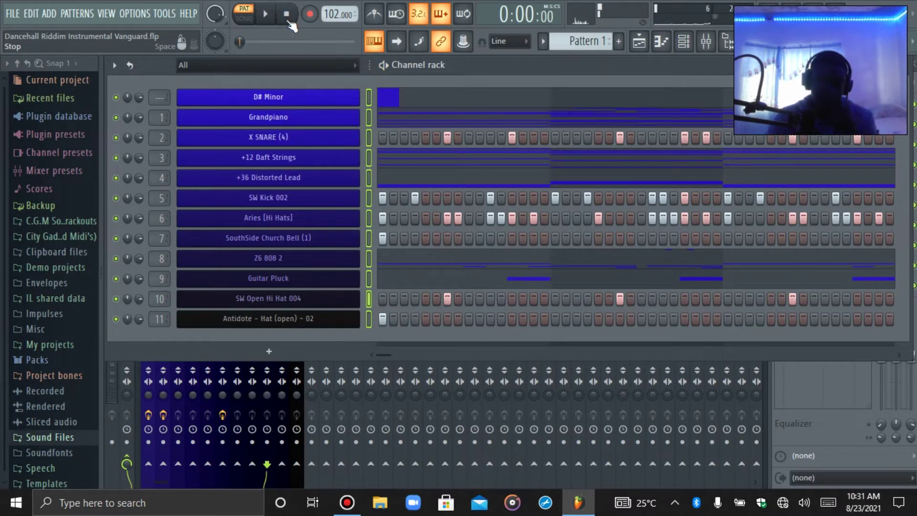
Show the mixer, solo the Grandpiano track and start playback of the pattern.
click(706, 41)
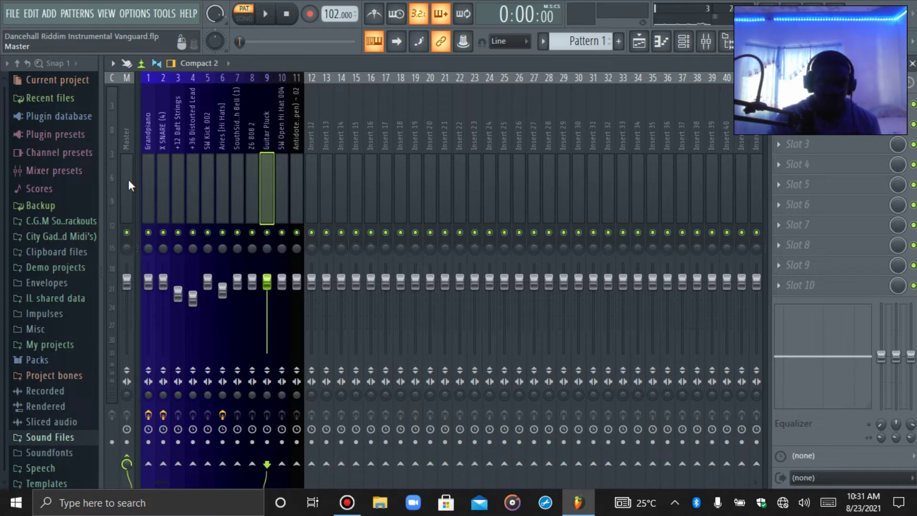
click(146, 161)
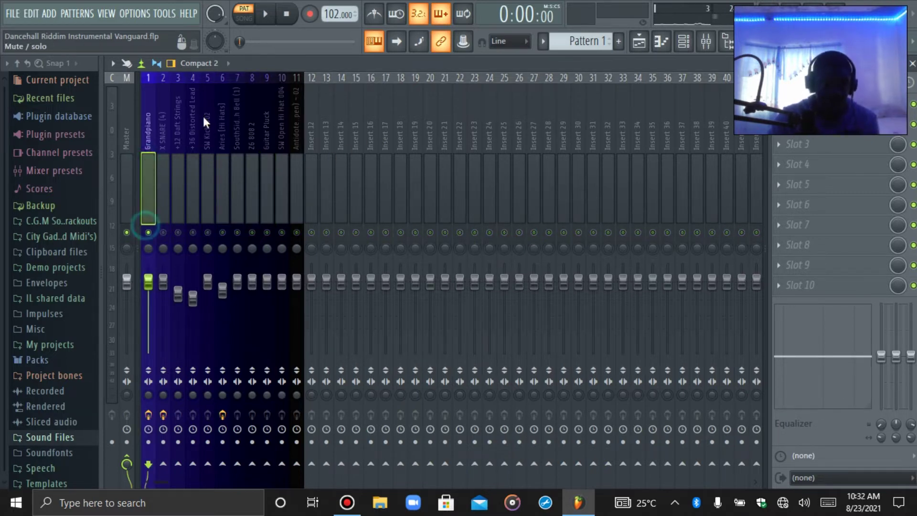
click(265, 15)
click(688, 44)
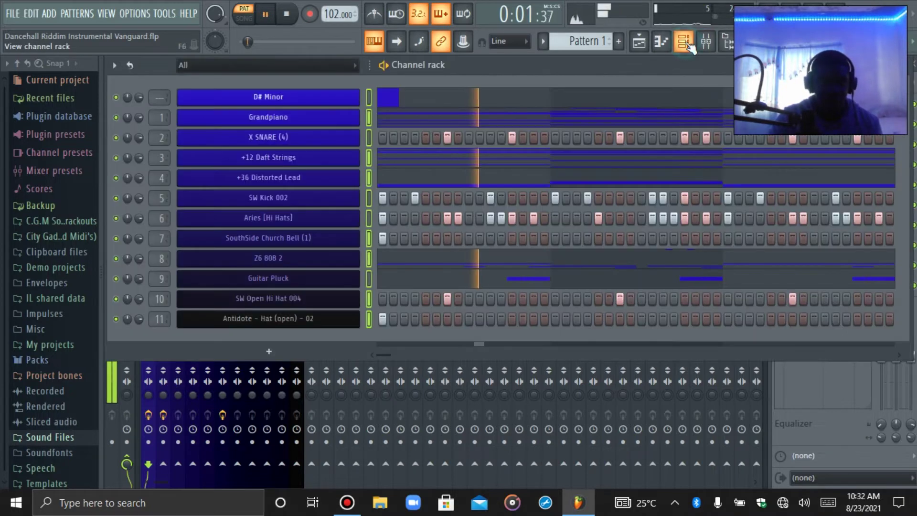
click(689, 43)
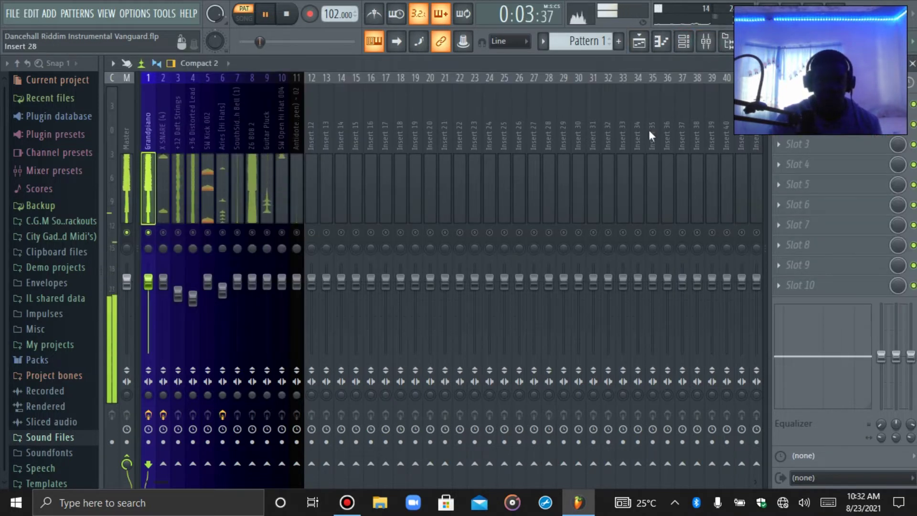
Set the band 1 high pass of Grandpiano's Fruity parametric EQ 2 to about 210 Hz, close the EQ and stop playback.
click(812, 105)
click(812, 104)
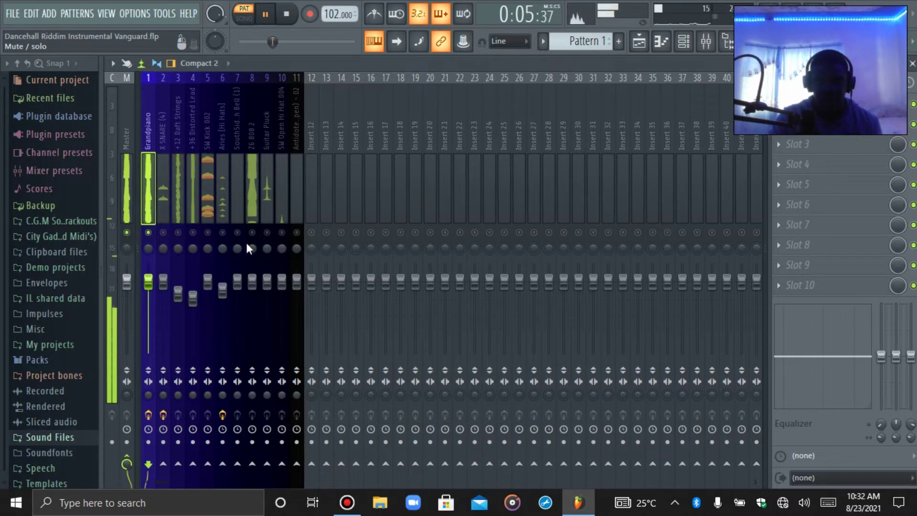
click(812, 104)
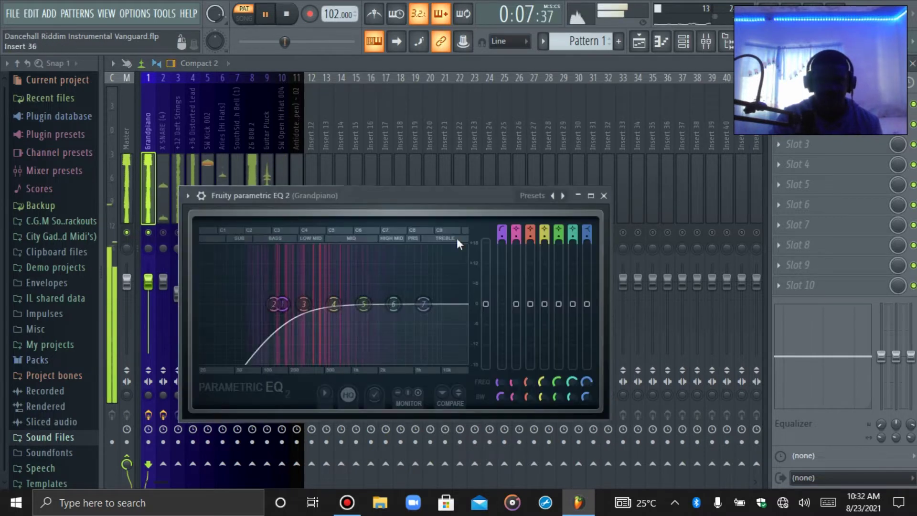
drag(282, 304, 290, 304)
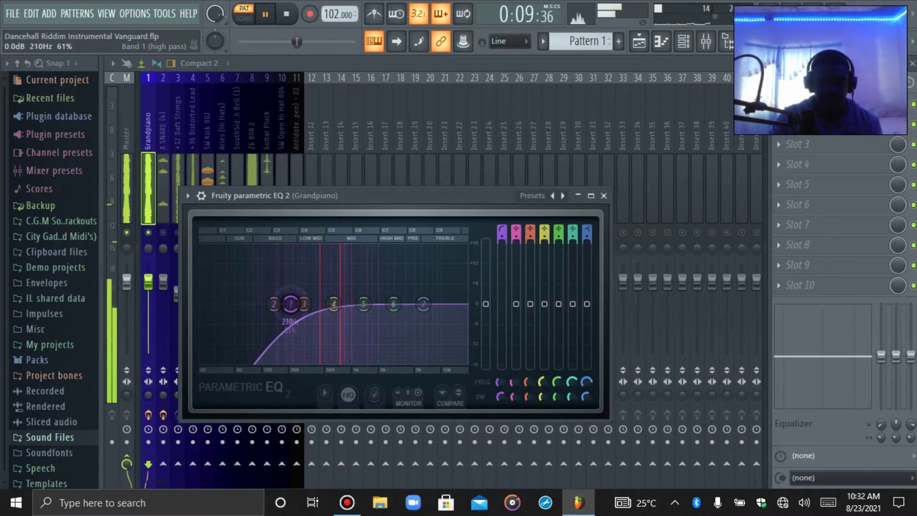
click(812, 104)
key(space)
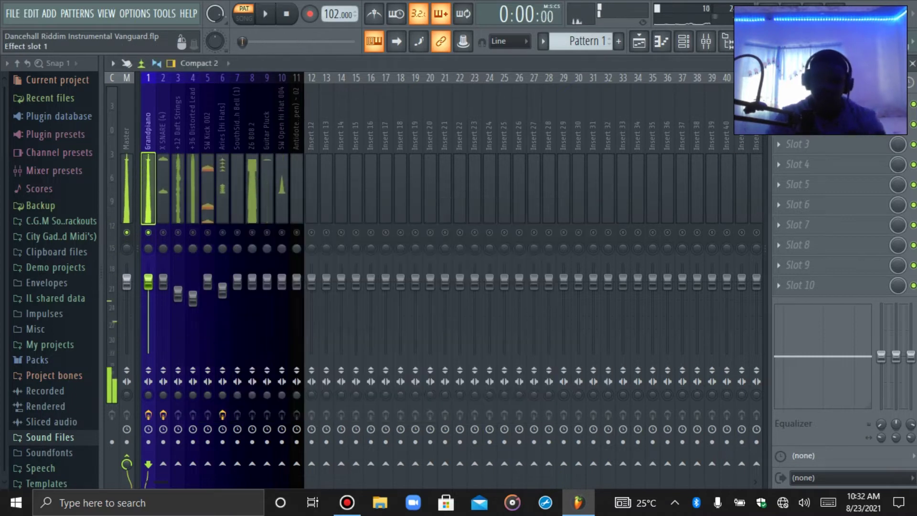
Lower the Grandpiano mixer track's volume to about 80% (-4.7 dB) while listening to it.
drag(148, 288, 149, 289)
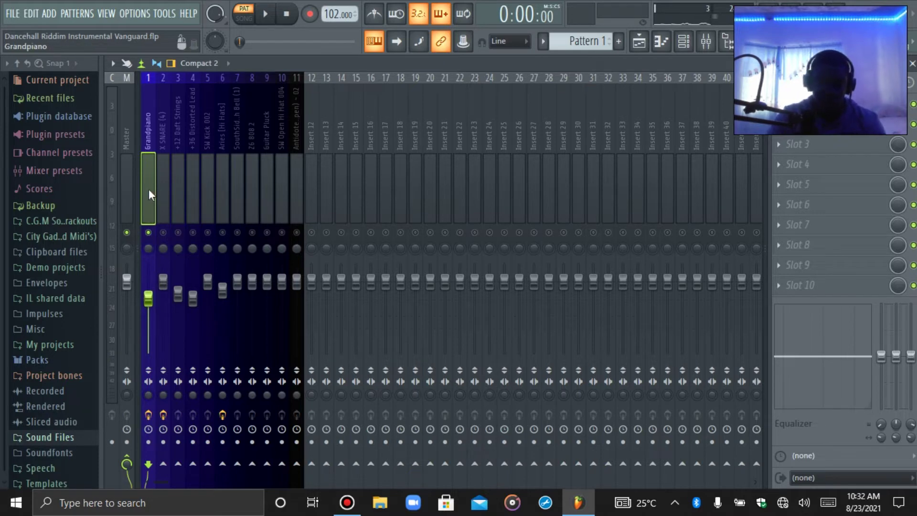
key(space)
drag(152, 301, 153, 298)
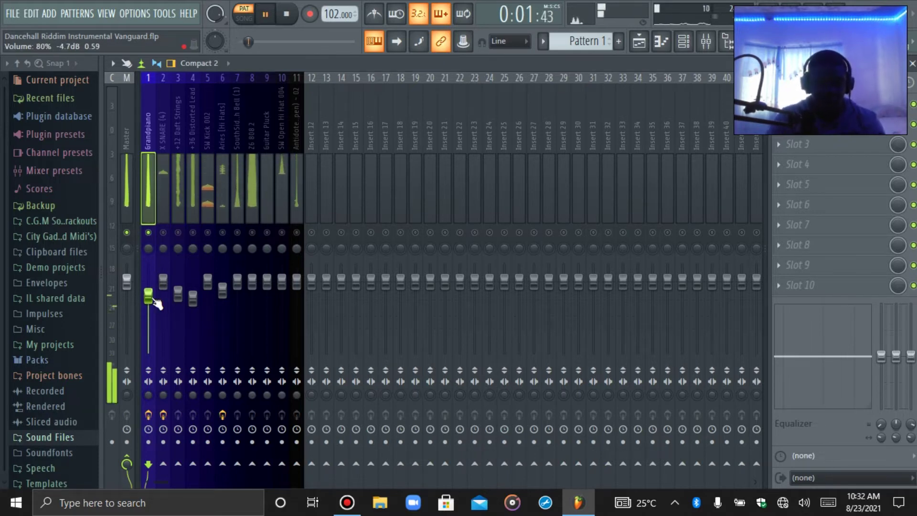
Unmute the X SNARE (4) mixer track alongside Grandpiano, stop playback and open its Fruity parametric EQ 2.
click(166, 200)
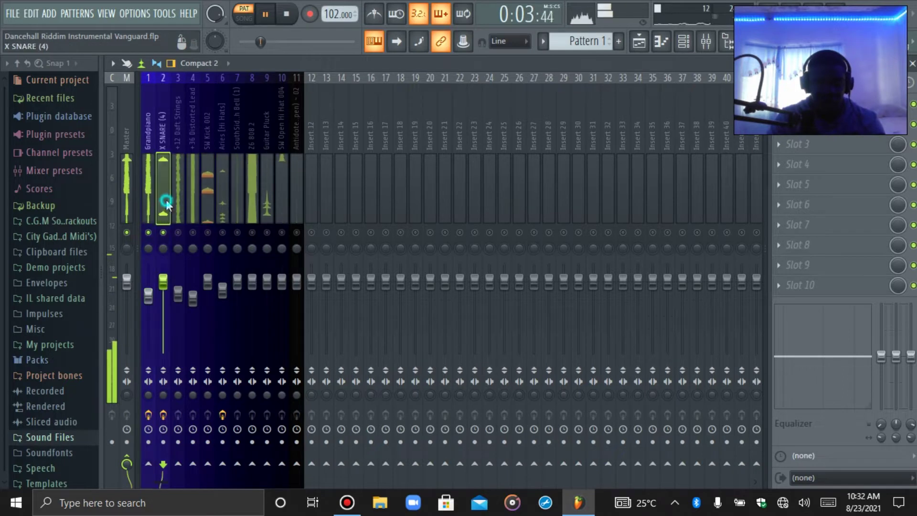
key(space)
click(812, 104)
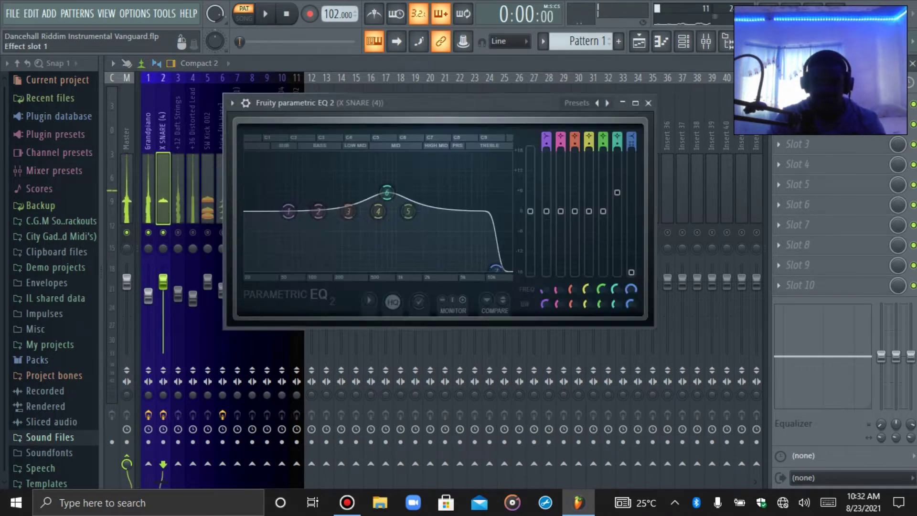
Raise the snare EQ's band 6 peak, move the band 7 high shelf to about 13490 Hz and briefly audition the result.
drag(387, 193, 390, 180)
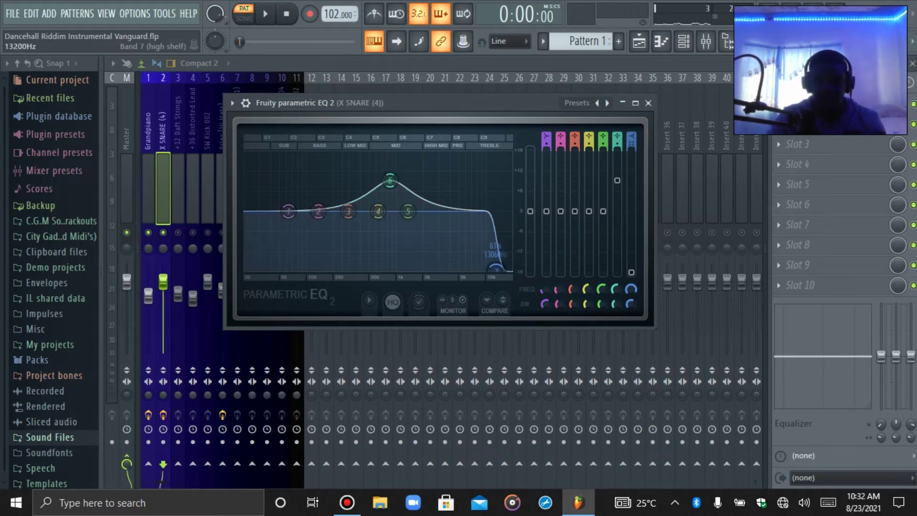
drag(495, 269, 497, 269)
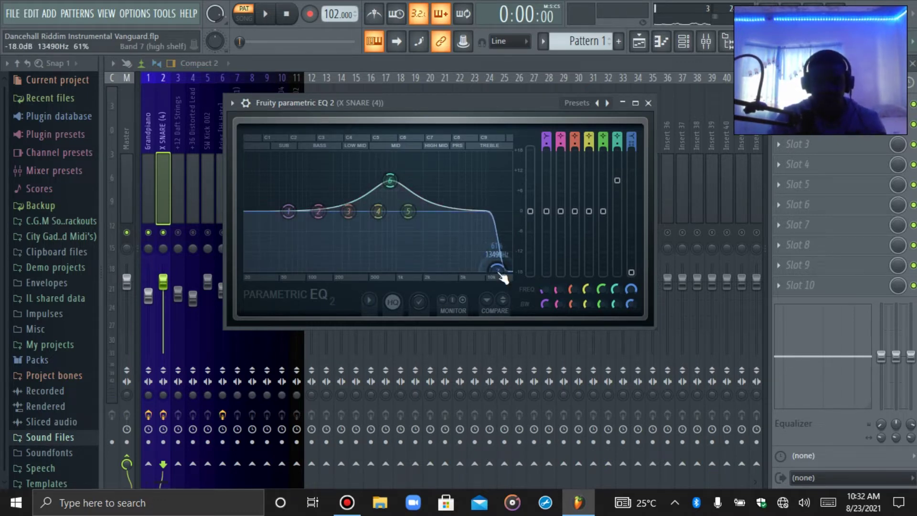
key(space)
key(space)
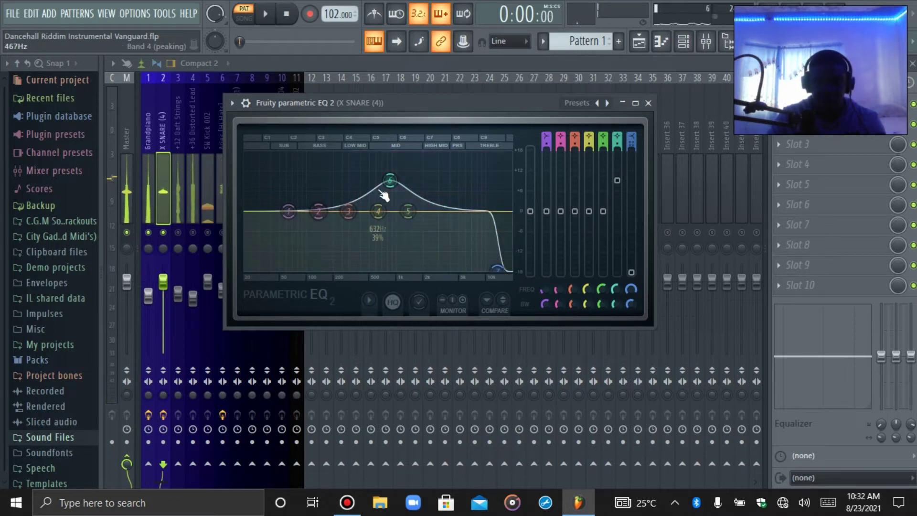
Shift the snare EQ's band 6 peak down to about 684 Hz while listening to the pattern.
drag(390, 180, 391, 188)
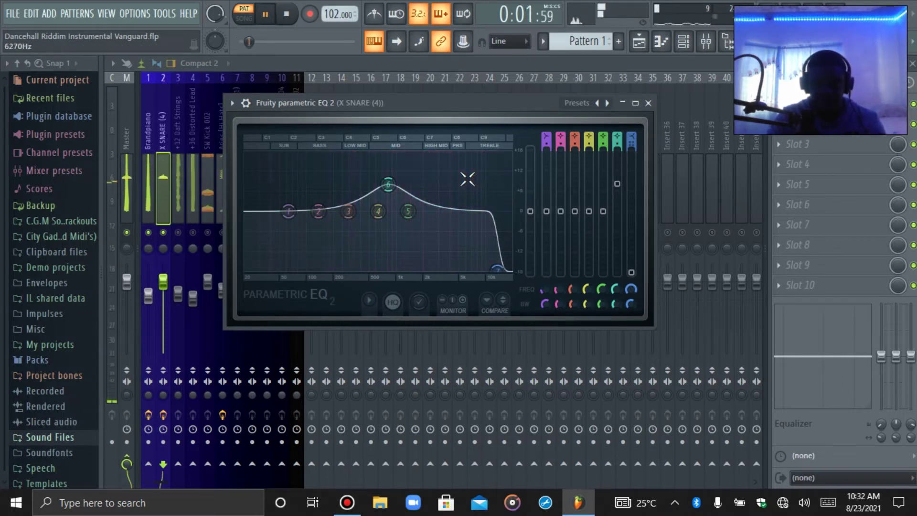
mouse_move(385, 188)
drag(426, 182, 381, 183)
key(space)
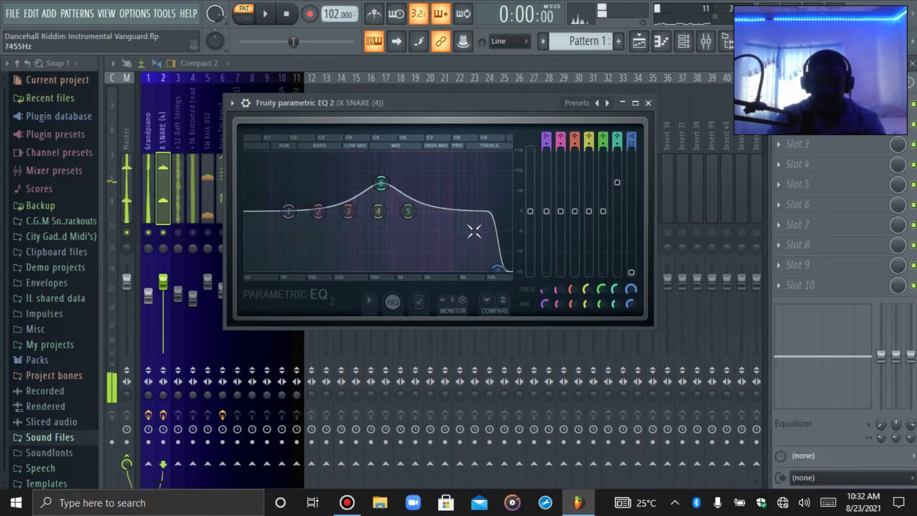
Nudge the snare EQ's band 7 high shelf slightly higher in frequency during playback, and close the EQ.
key(space)
mouse_move(496, 268)
mouse_down()
mouse_move(485, 266)
mouse_move(499, 269)
mouse_up()
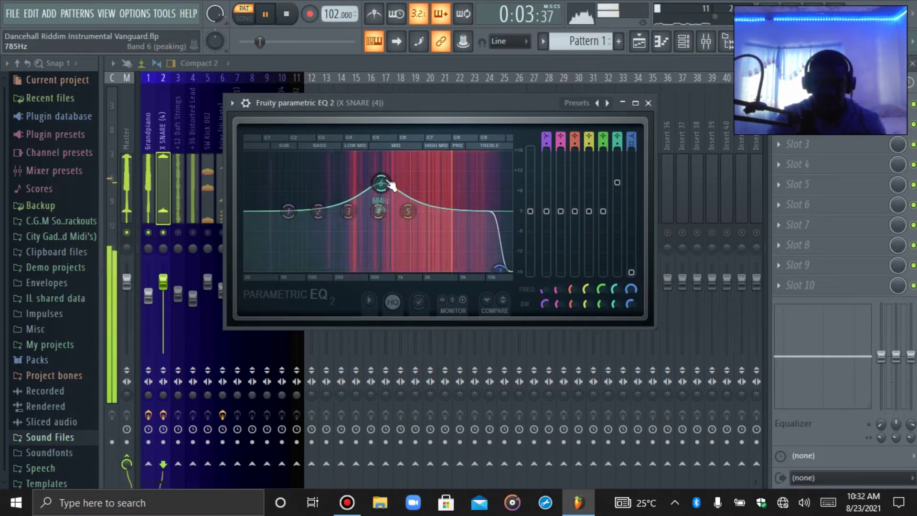
key(space)
click(812, 104)
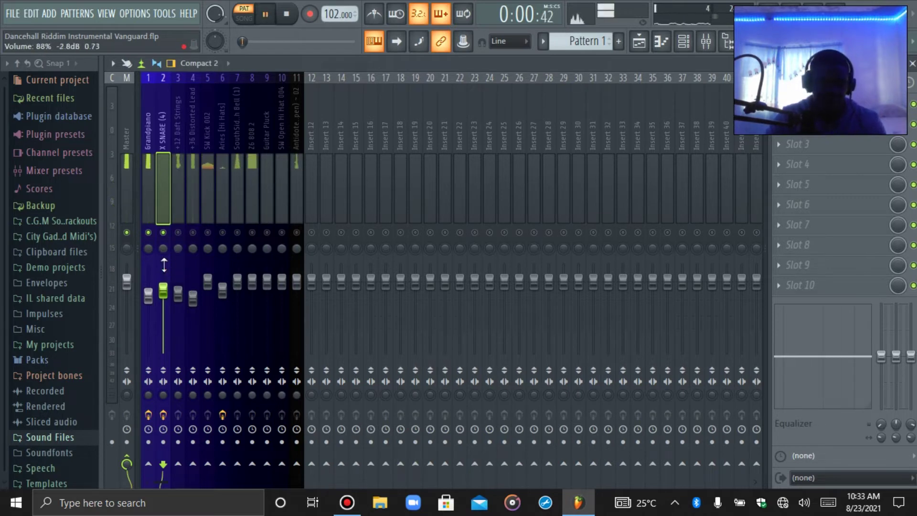
Unmute the +12 Daft Strings mixer track, stop playback and add a Fruity Parametric EQ 2 to it.
click(178, 234)
key(space)
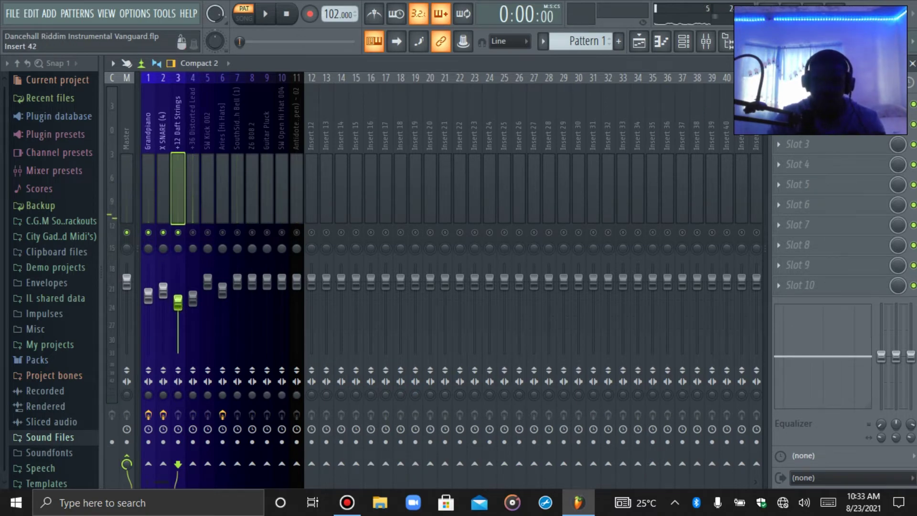
click(779, 104)
click(506, 298)
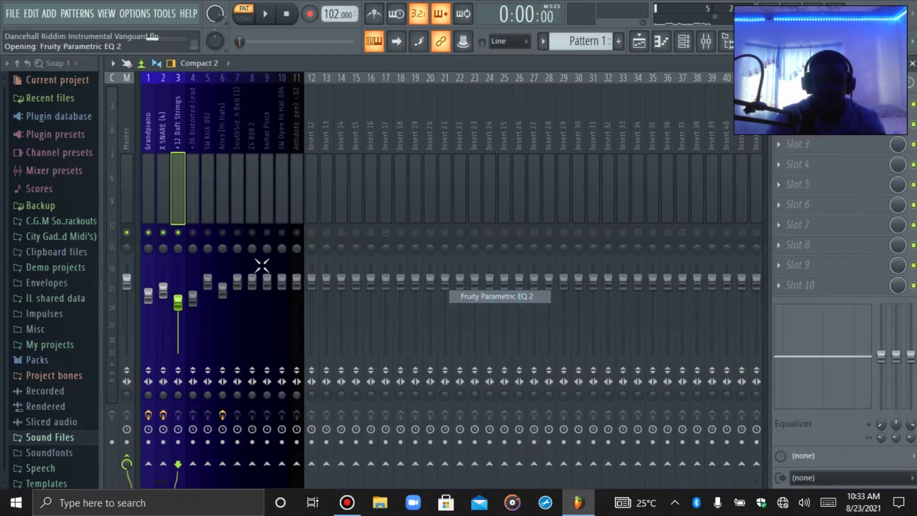
Make band 1 of the strings EQ a high pass at about 475 Hz, audition it and close the EQ.
drag(153, 235, 186, 300)
mouse_move(207, 330)
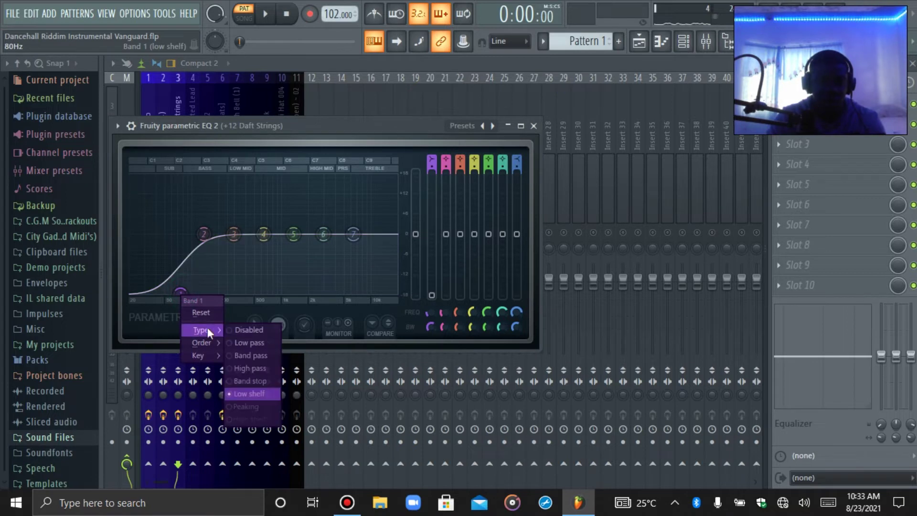
click(248, 368)
drag(180, 234, 250, 235)
key(space)
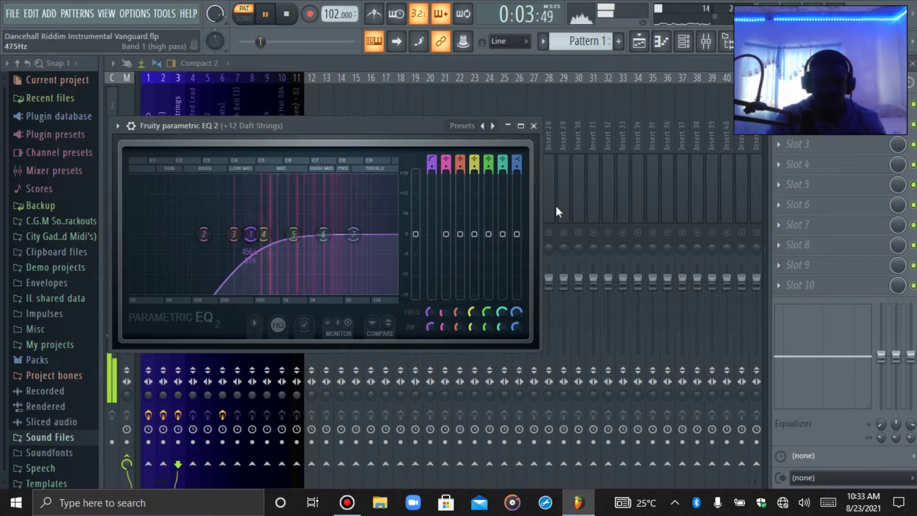
click(812, 105)
key(space)
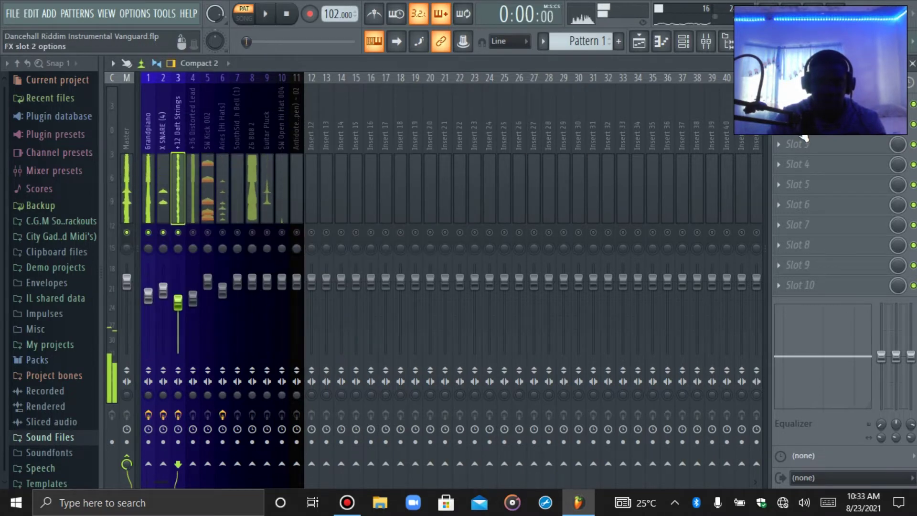
Add Fruity Reeverb 2 to the strings track with a reduced wet level, and slightly lower the track's volume during playback.
click(803, 130)
click(284, 201)
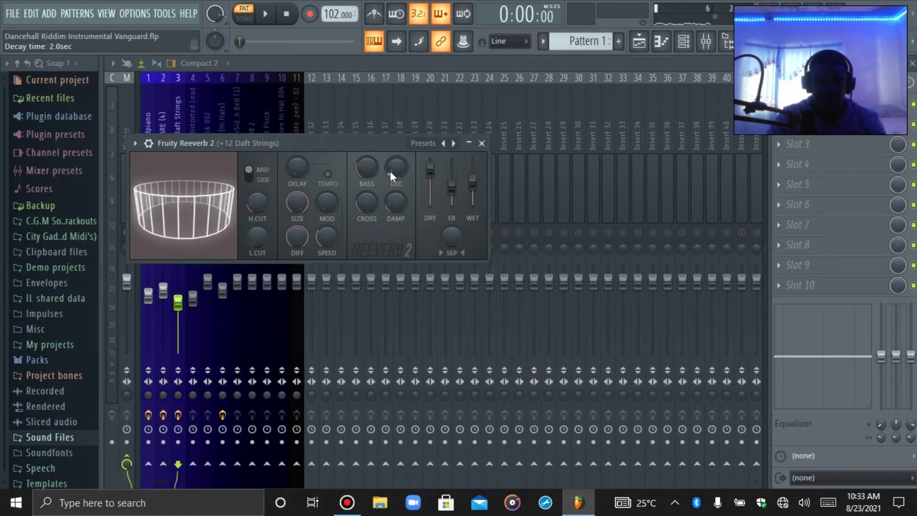
drag(472, 181, 473, 192)
key(space)
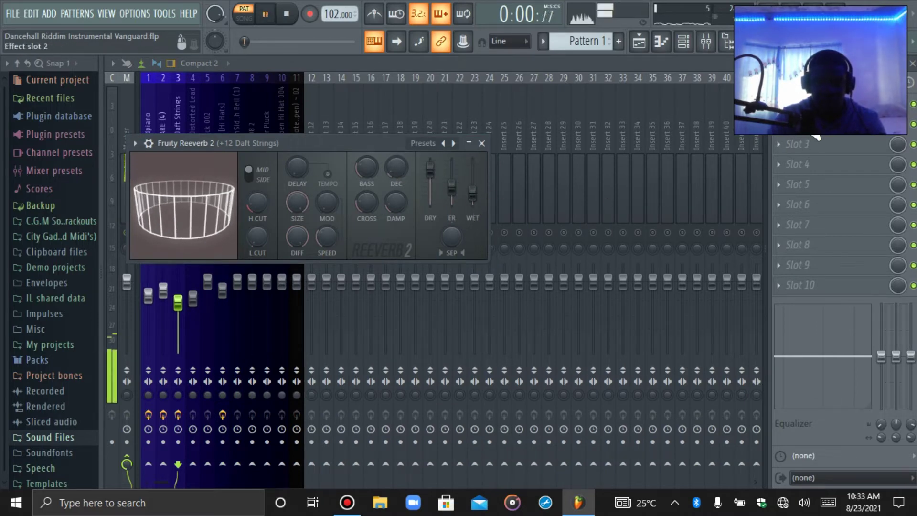
click(812, 130)
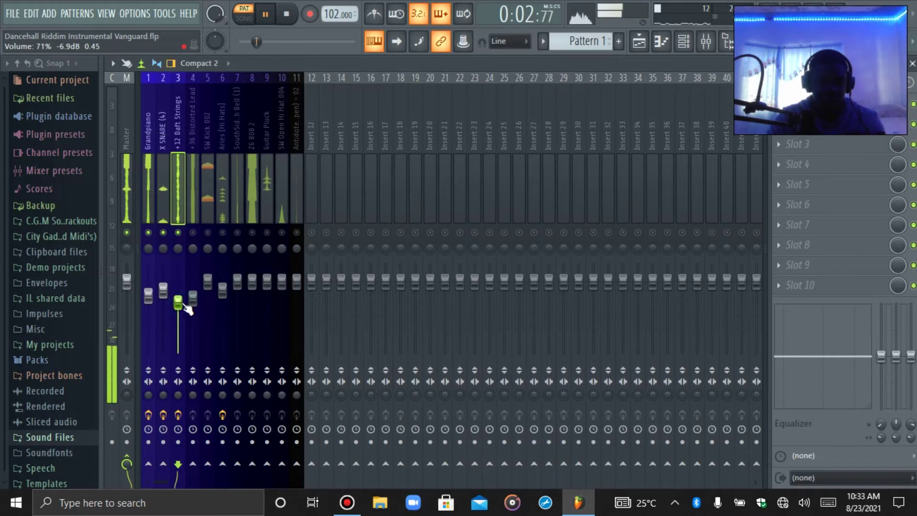
drag(182, 304, 181, 307)
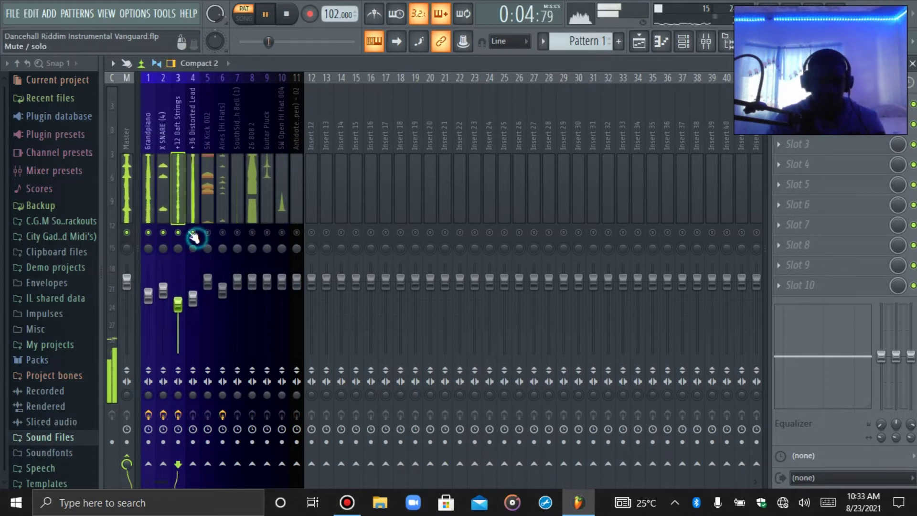
Select the +36 Distorted Lead track, stop playback and add a Fruity Parametric EQ 2 to it.
click(194, 195)
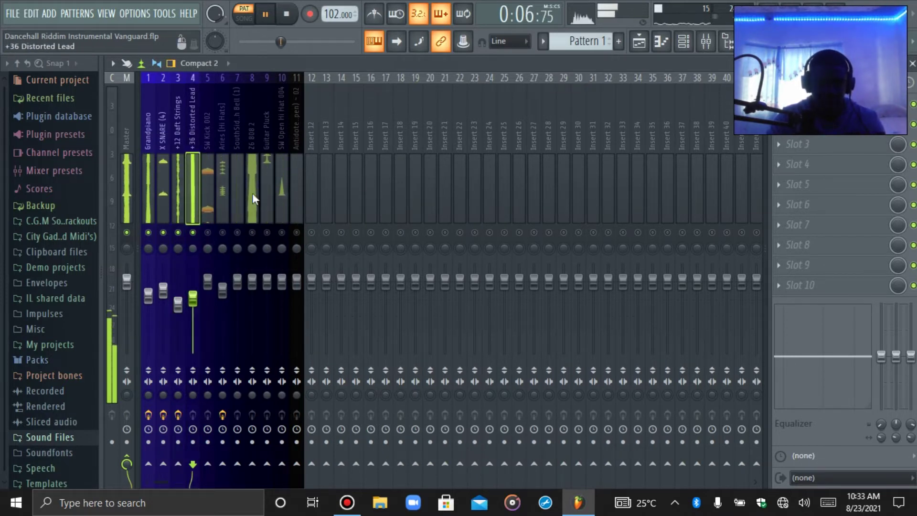
key(space)
click(779, 104)
click(534, 295)
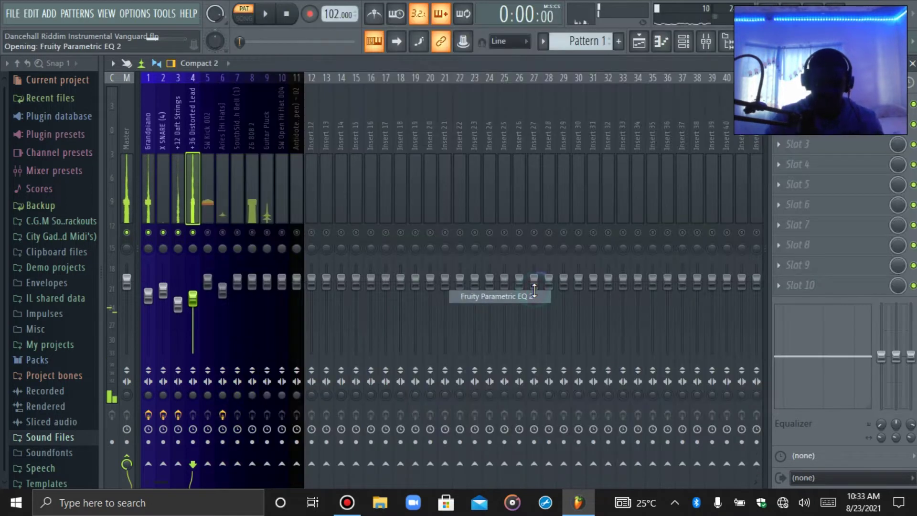
Change band 1 of the Distorted Lead's EQ to a high pass at about 436 Hz.
drag(229, 266, 251, 324)
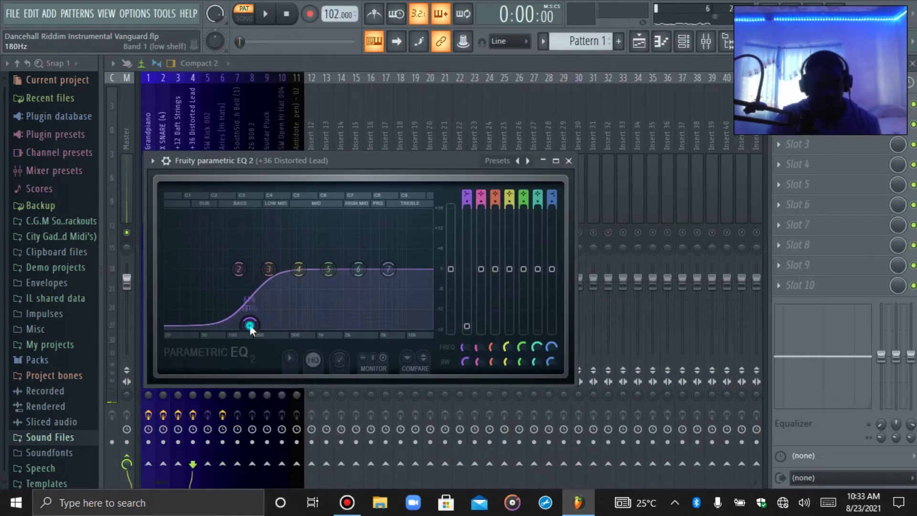
right_click(251, 325)
mouse_move(283, 356)
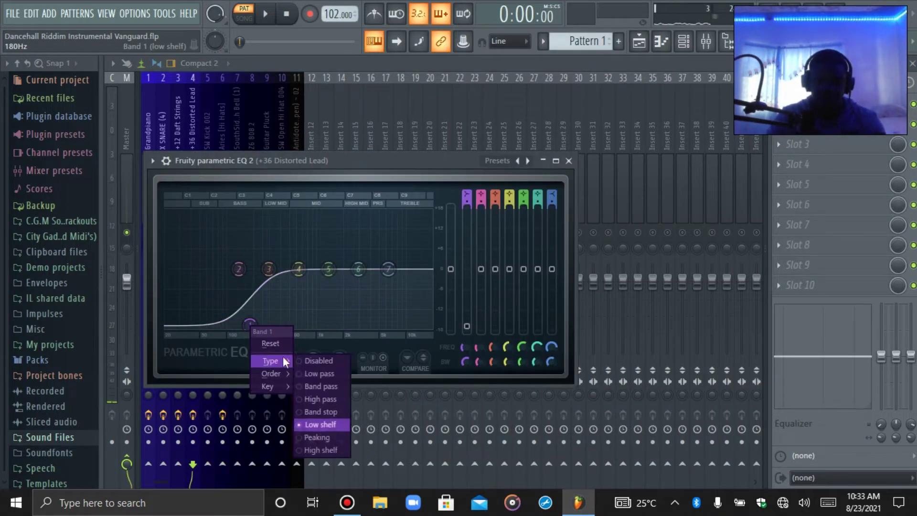
click(306, 399)
drag(251, 325, 269, 270)
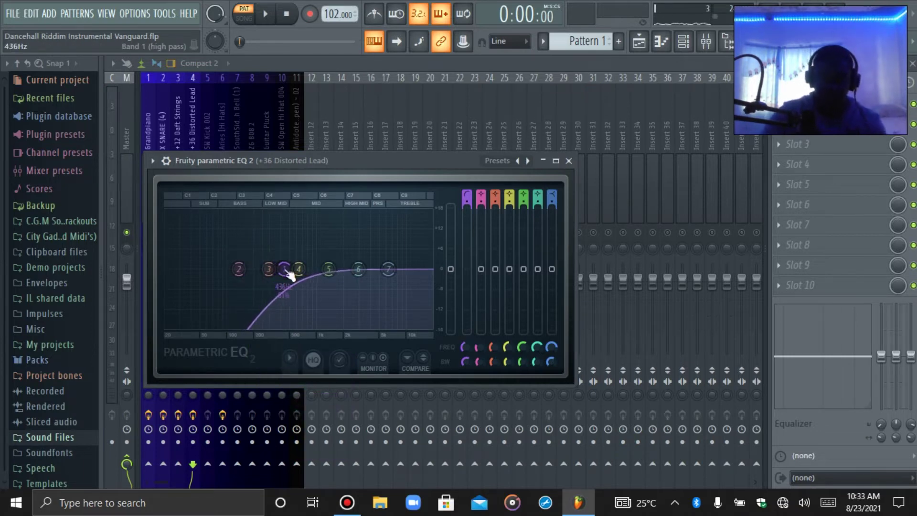
Nudge the lead EQ's band 1 high pass slightly higher in frequency during playback, and close the EQ.
click(812, 124)
key(space)
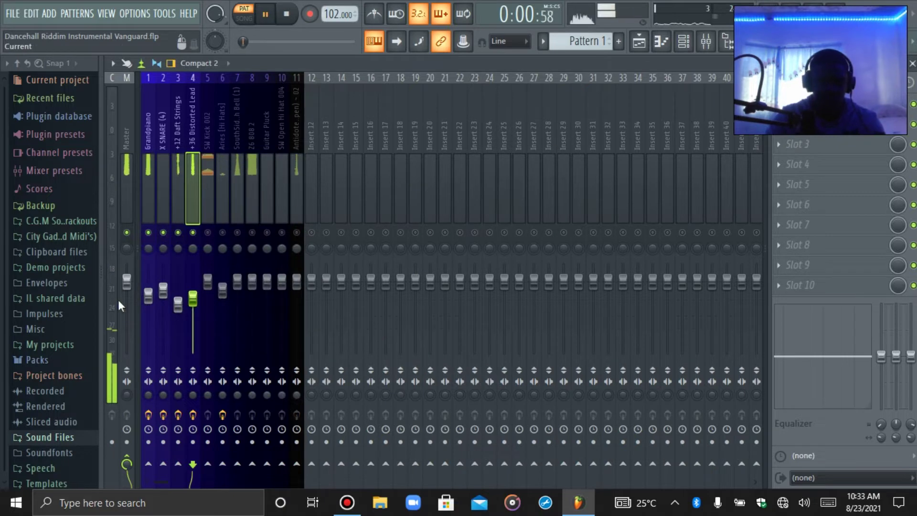
click(812, 104)
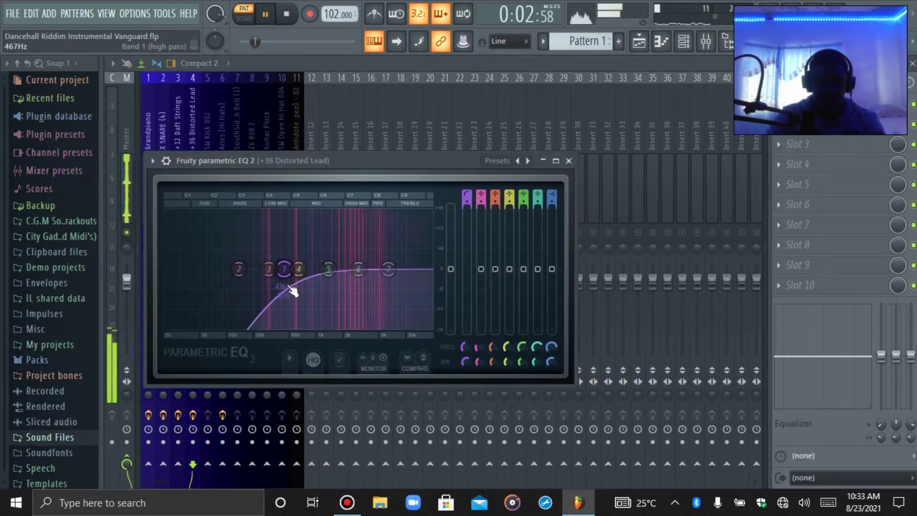
mouse_move(290, 269)
mouse_down()
mouse_move(320, 269)
mouse_move(296, 269)
mouse_up()
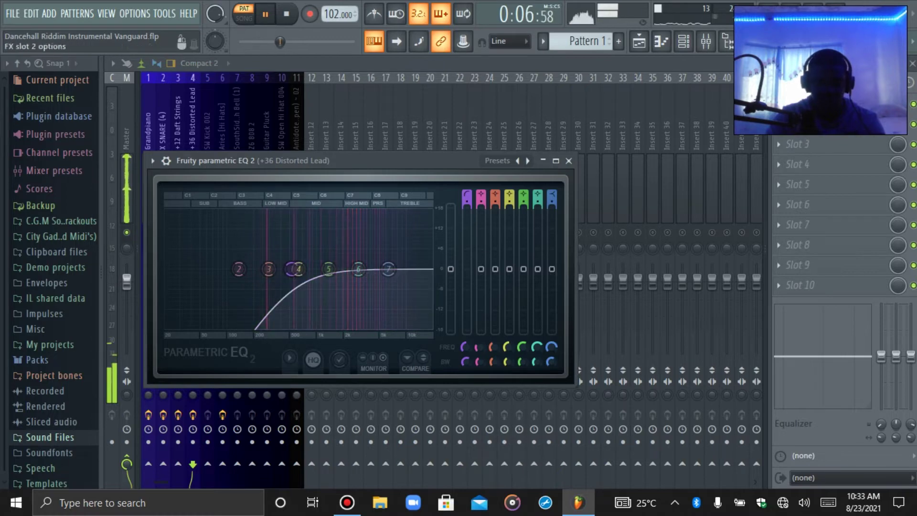
click(568, 161)
Add Fruity Reeverb 2 to the Distorted Lead track, reduce its wet level below 50% and stop playback.
click(802, 124)
click(290, 197)
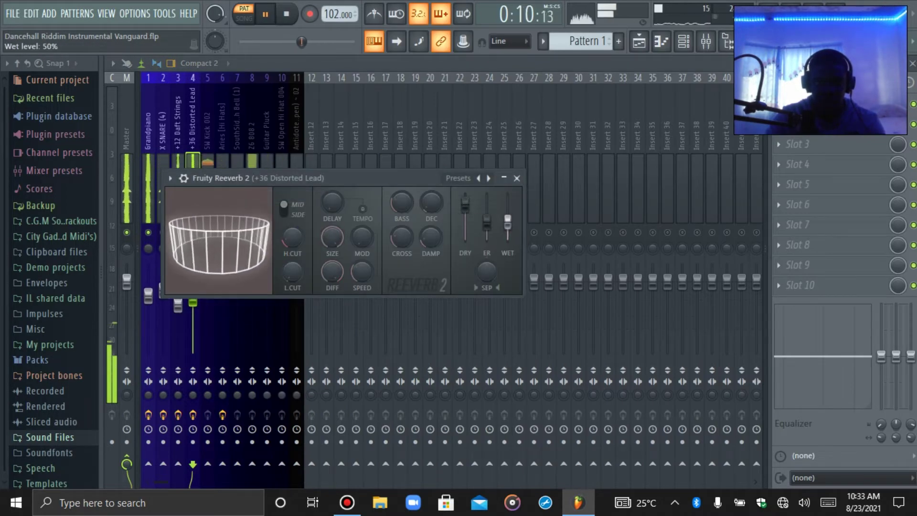
drag(507, 221, 507, 227)
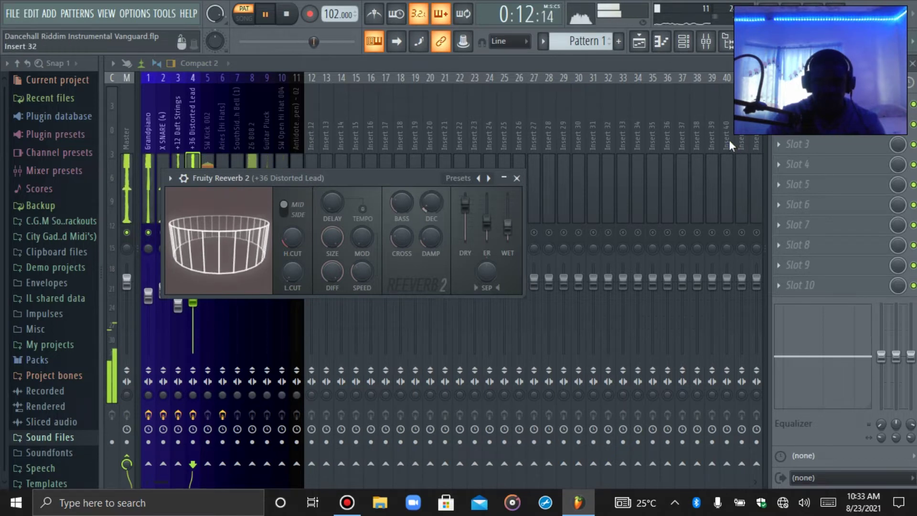
click(517, 178)
key(space)
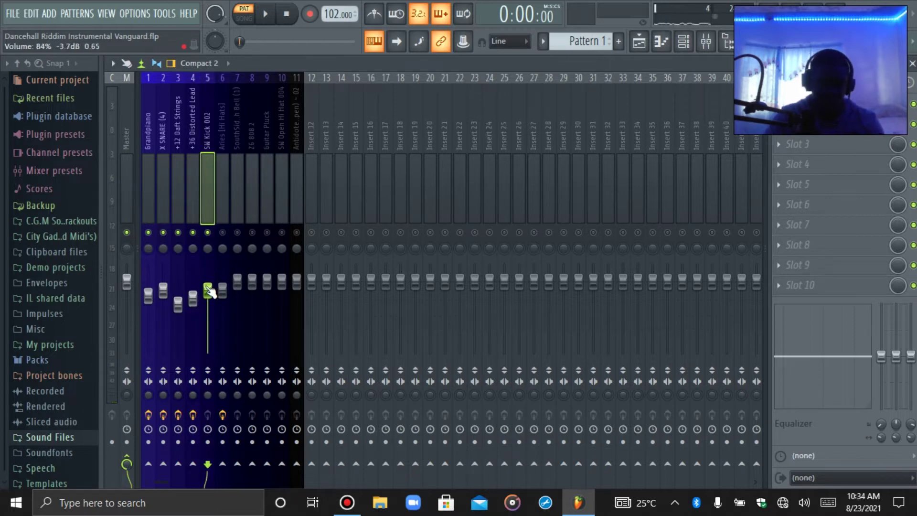
Lower the SW Kick 002 track's volume to about 80% while listening to the pattern.
key(space)
scroll(210, 292, down, 2)
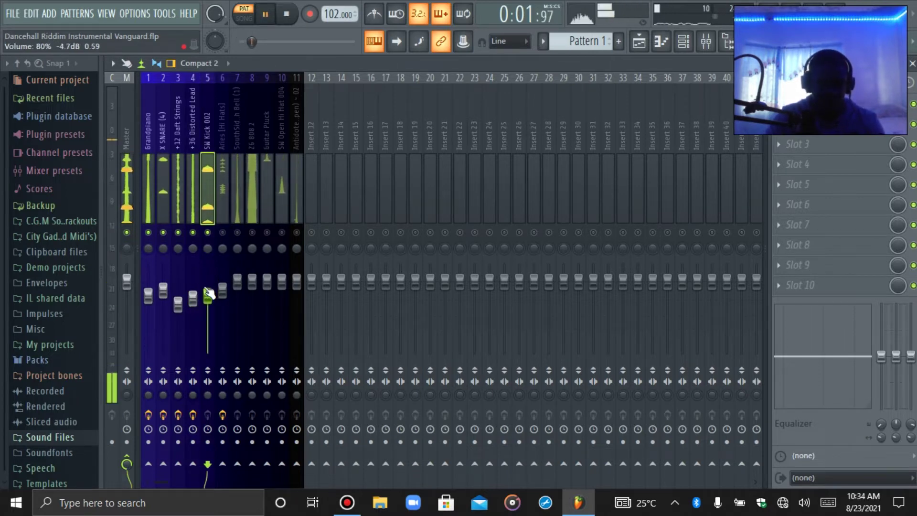
key(space)
Unmute the Aries [Hi Hats] track and slightly raise the band 6 peak in its Fruity parametric EQ 2.
click(222, 233)
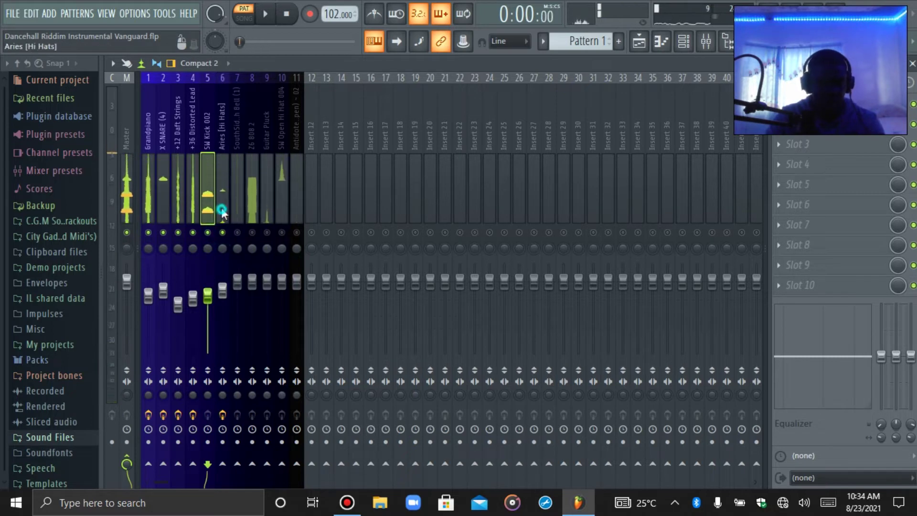
click(222, 213)
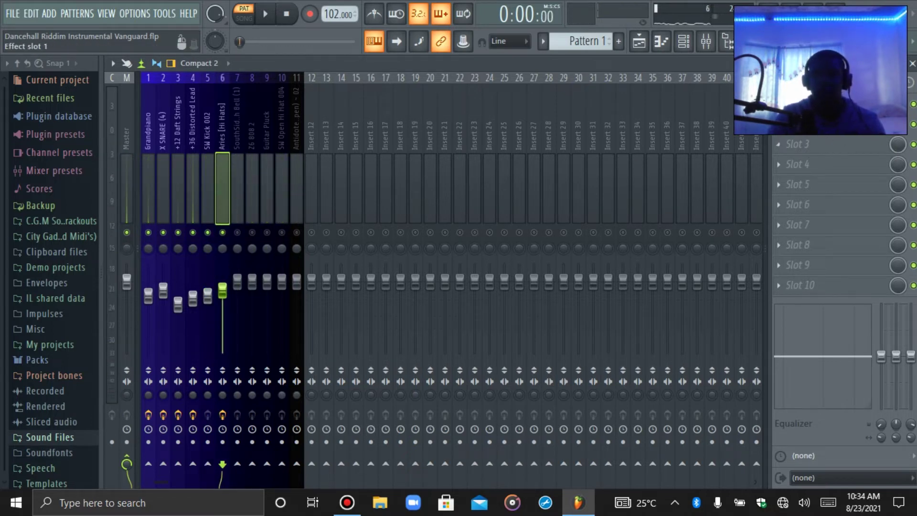
click(812, 104)
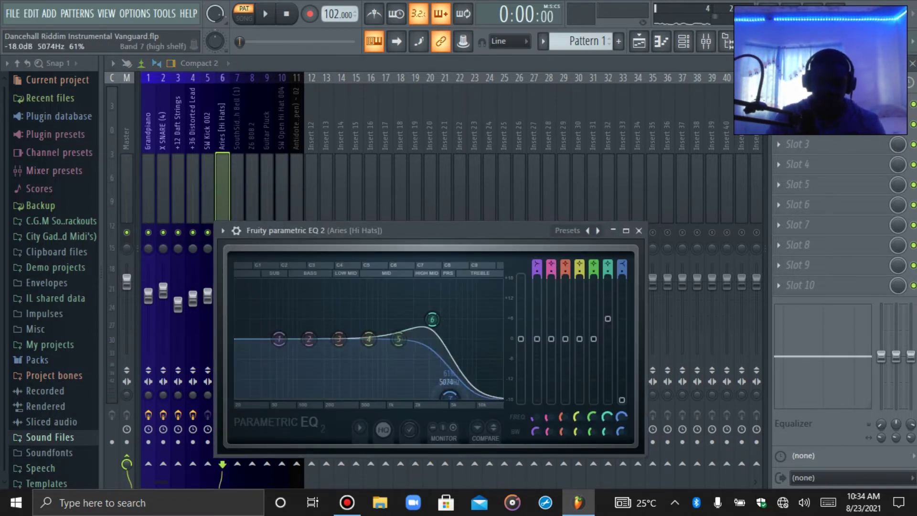
drag(432, 319, 431, 317)
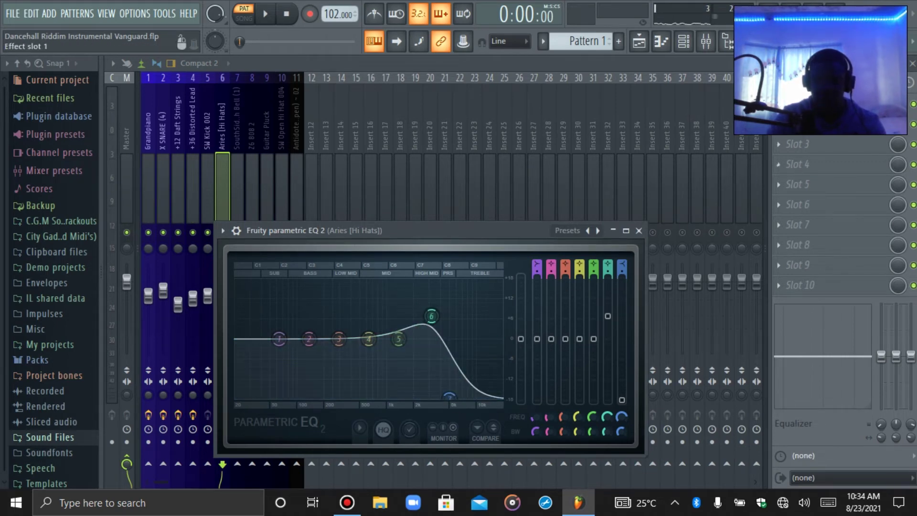
click(831, 103)
Check the hi-hats' Fruity Reeverb 2 settings, and lower the hi-hats track's volume during playback.
click(834, 130)
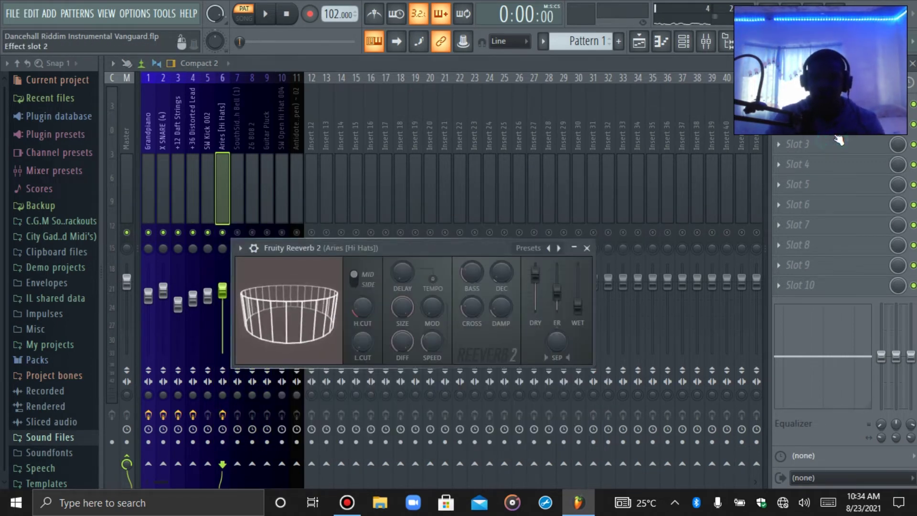
click(834, 130)
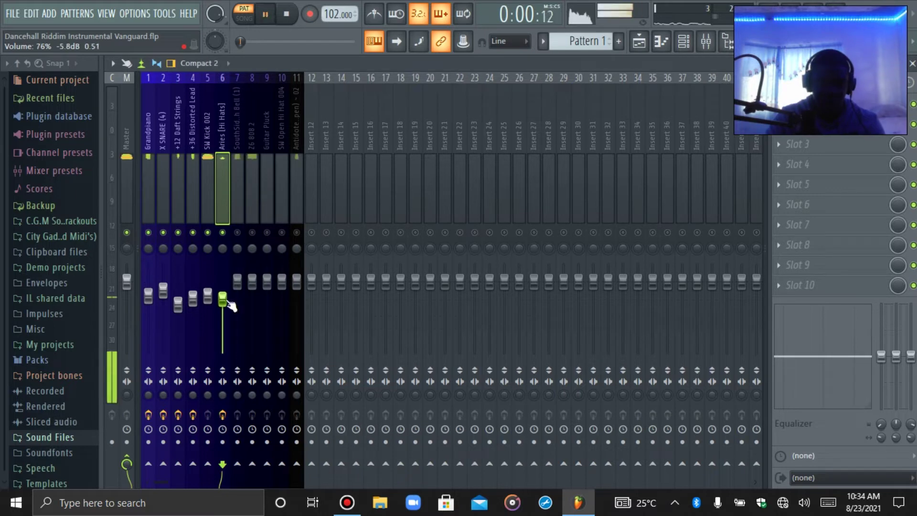
drag(222, 299, 222, 301)
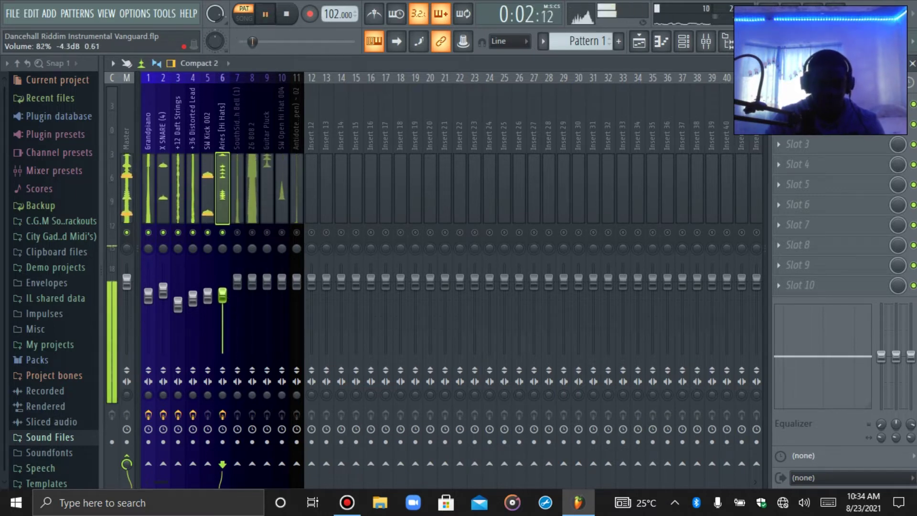
key(space)
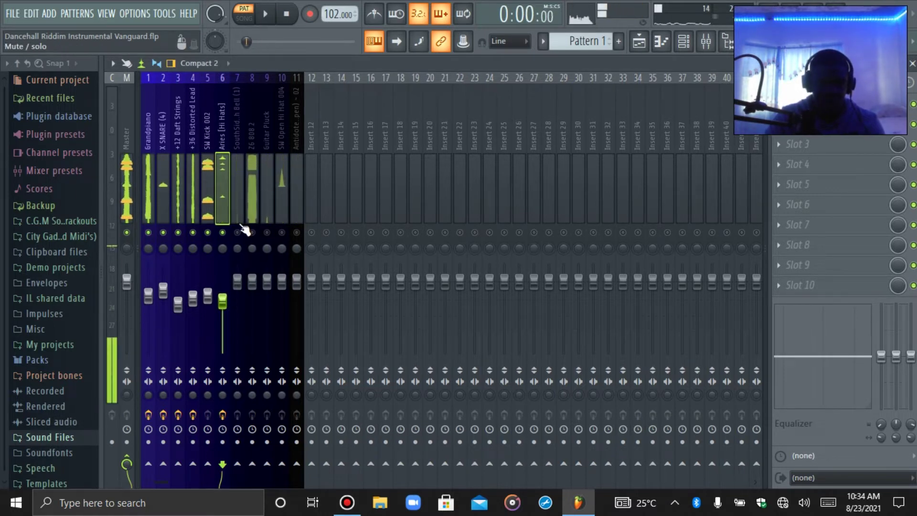
Select the SouthSide Church Bell (1) track and lower its volume to about 88% during playback.
click(244, 200)
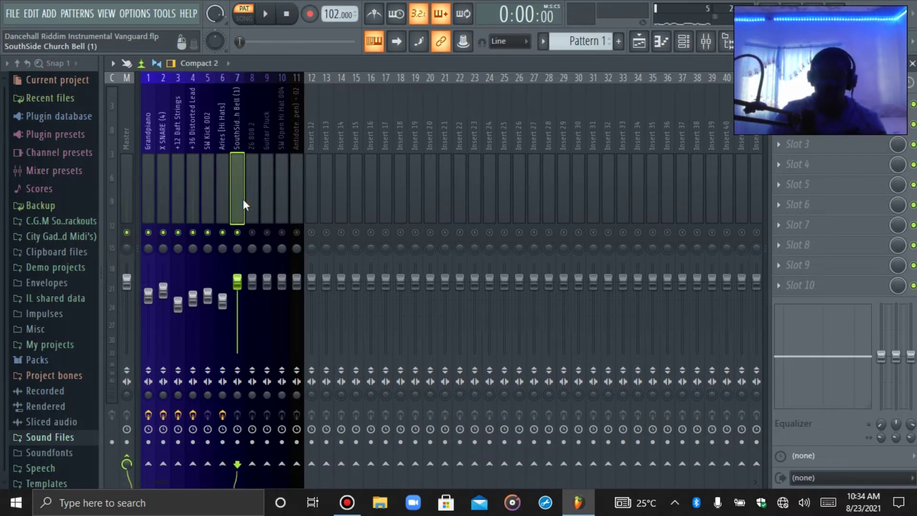
key(space)
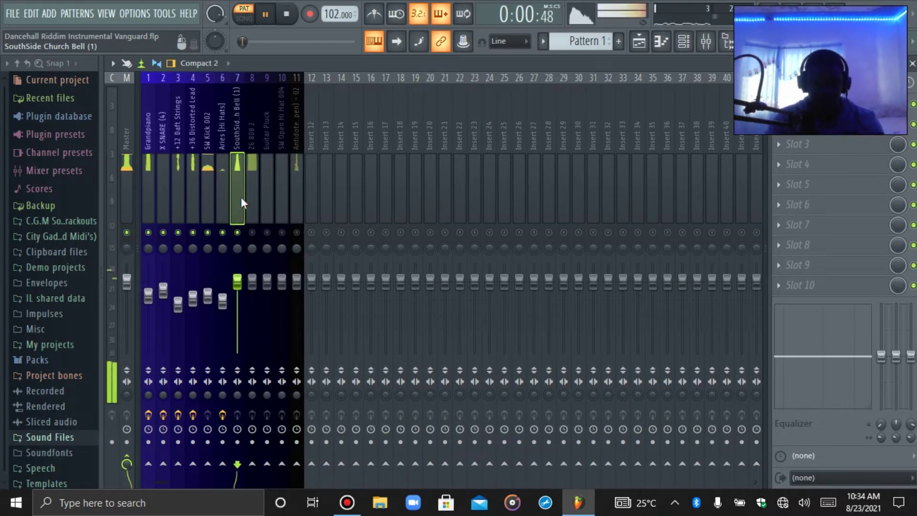
scroll(249, 295, down, 5)
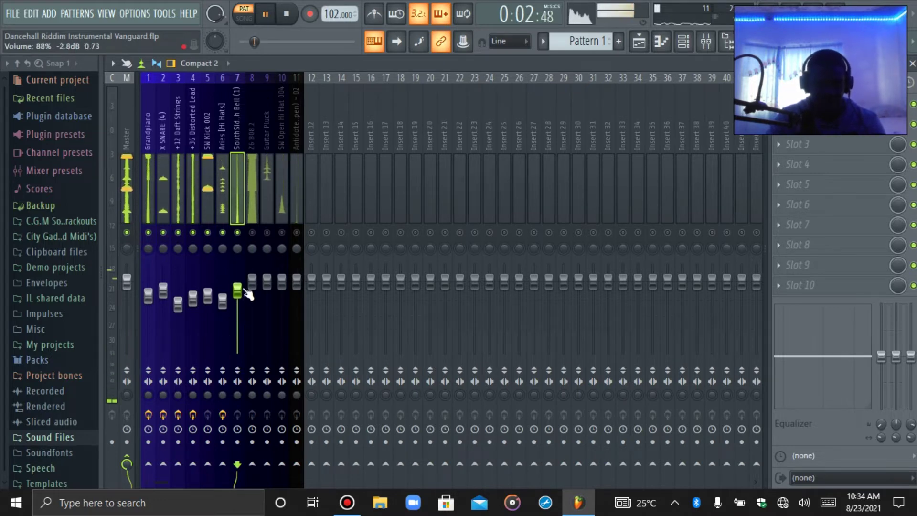
drag(242, 290, 245, 266)
Unmute the Z6 808 2 track, lower its volume to about 80% and audition the pattern.
click(253, 233)
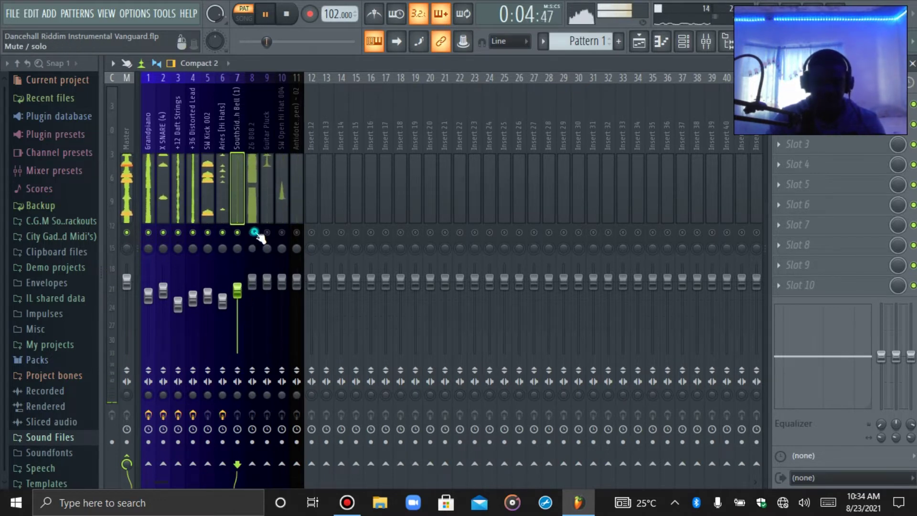
key(space)
click(252, 211)
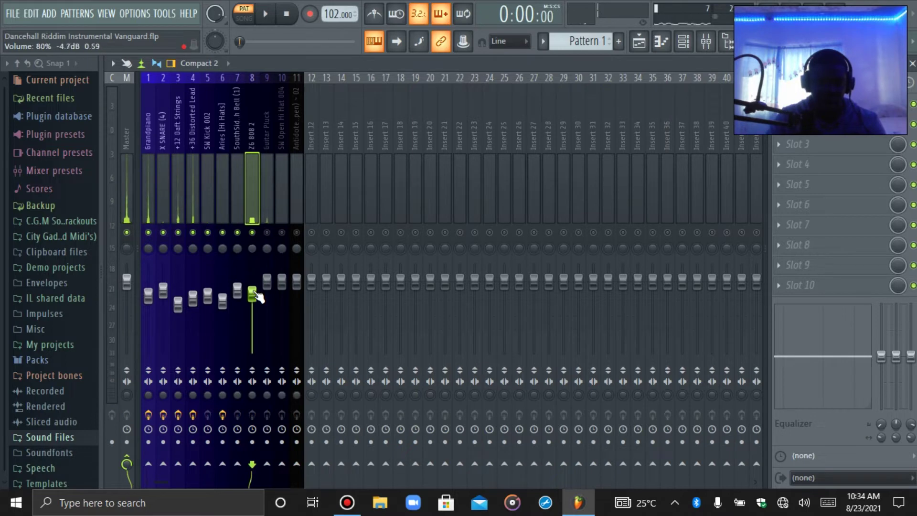
key(space)
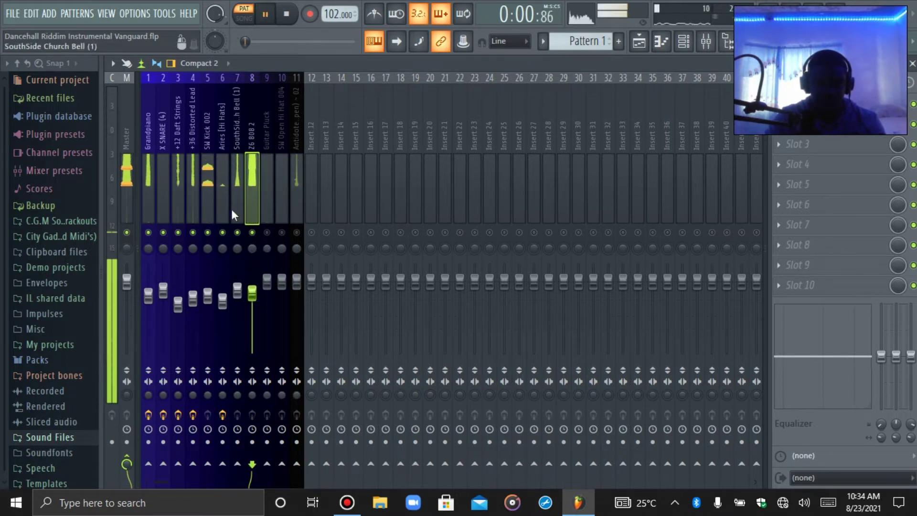
Select the SW Kick 002 mixer track, stop playback and copy the Z6 808 2 track's volume value.
click(207, 195)
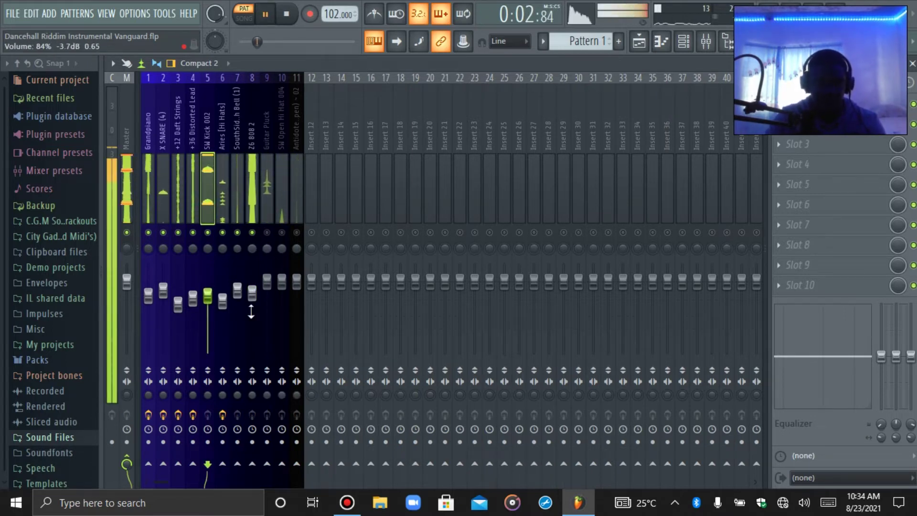
key(space)
right_click(255, 286)
click(287, 430)
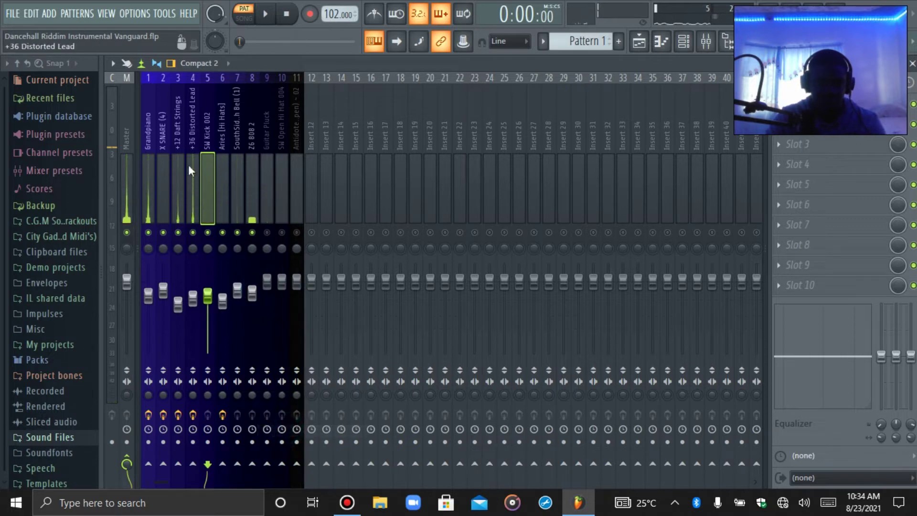
Add a Fruity Peak Controller to the SW Kick 002 track, paste 67% as its peak base, and adjust its peak volume and tension.
click(844, 137)
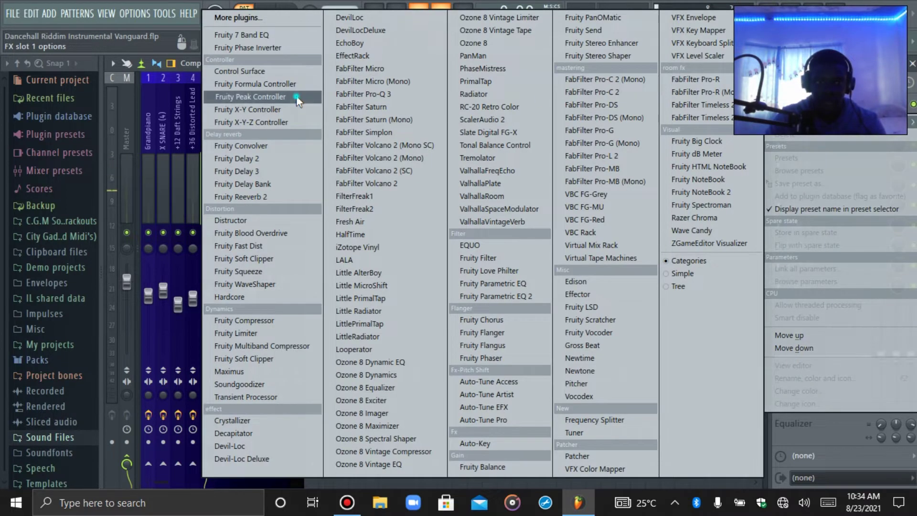
click(300, 95)
right_click(204, 239)
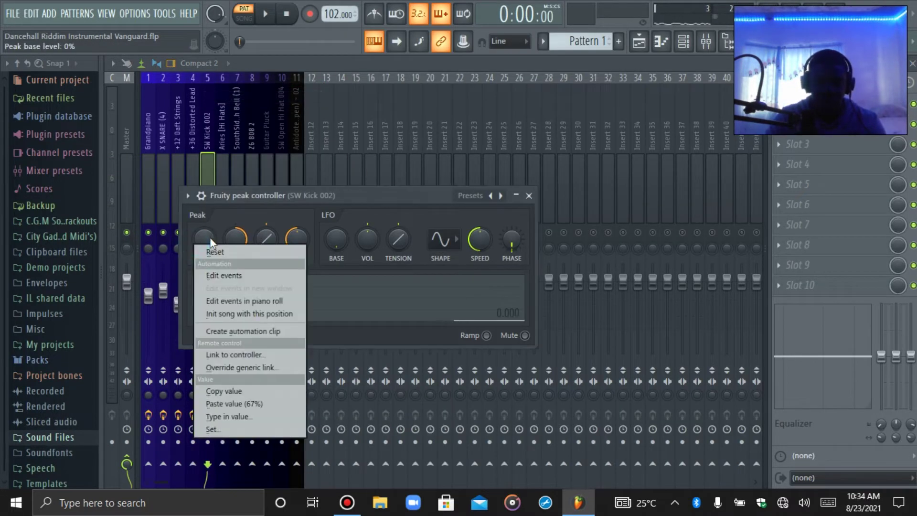
click(228, 405)
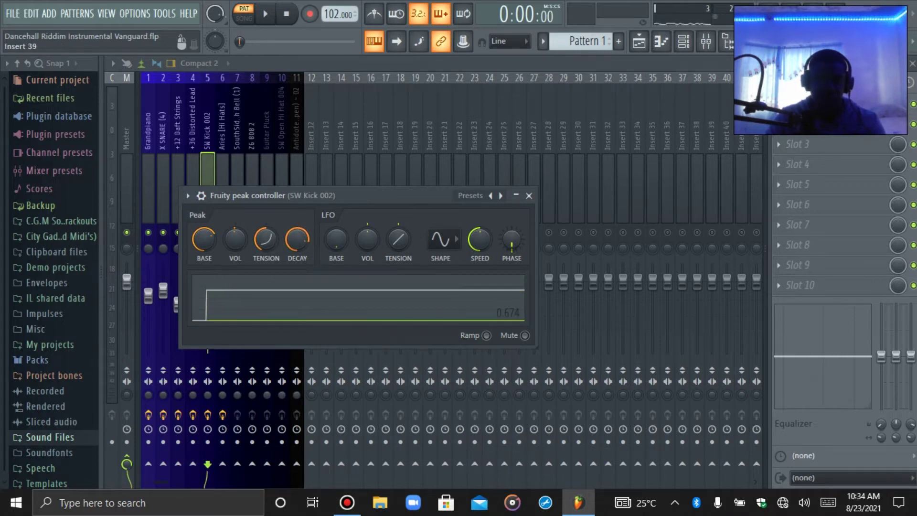
Link the Z6 808 2 track's volume to the kick's peak controller as internal controller, and audition the pattern.
click(812, 104)
right_click(253, 286)
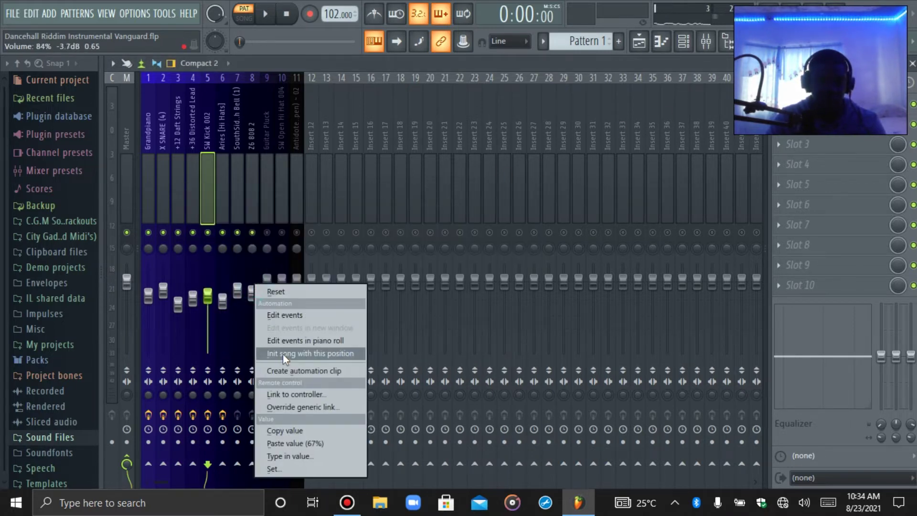
click(288, 394)
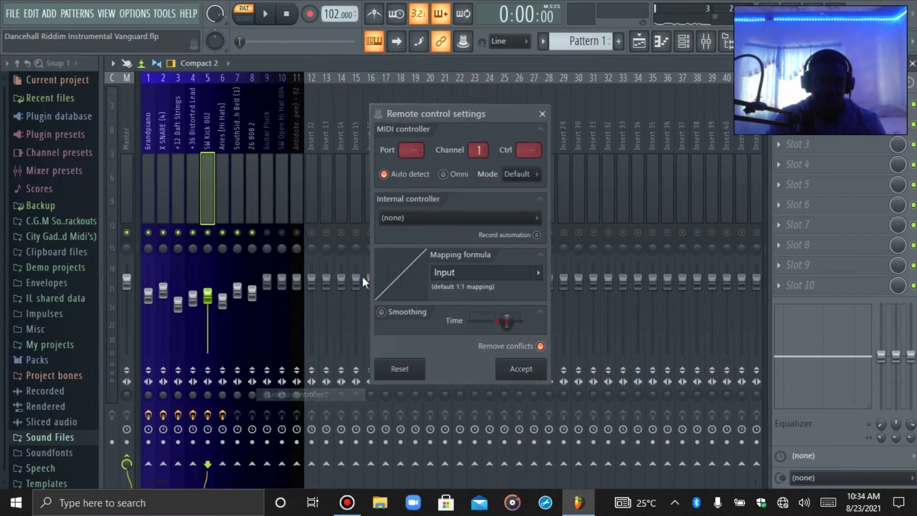
click(401, 219)
click(426, 282)
click(509, 372)
key(space)
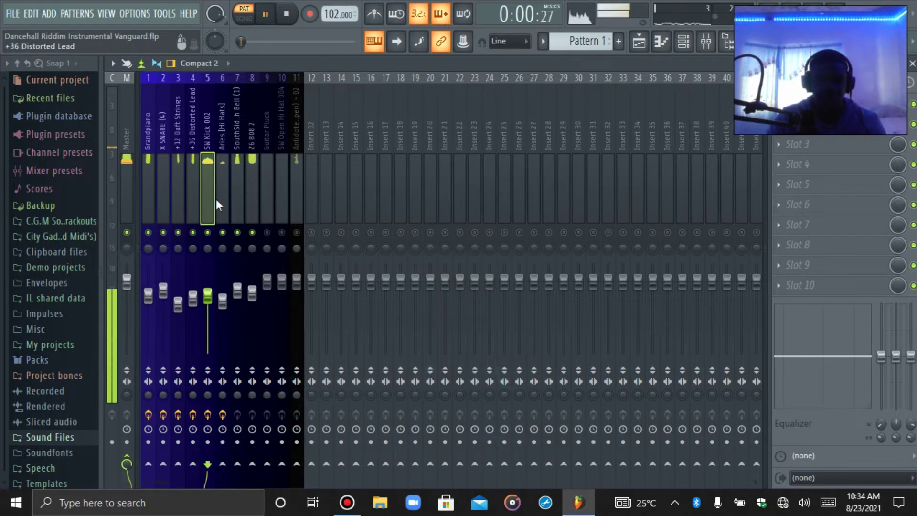
Unmute the Guitar Pluck mixer track, select it and stop playback.
click(248, 176)
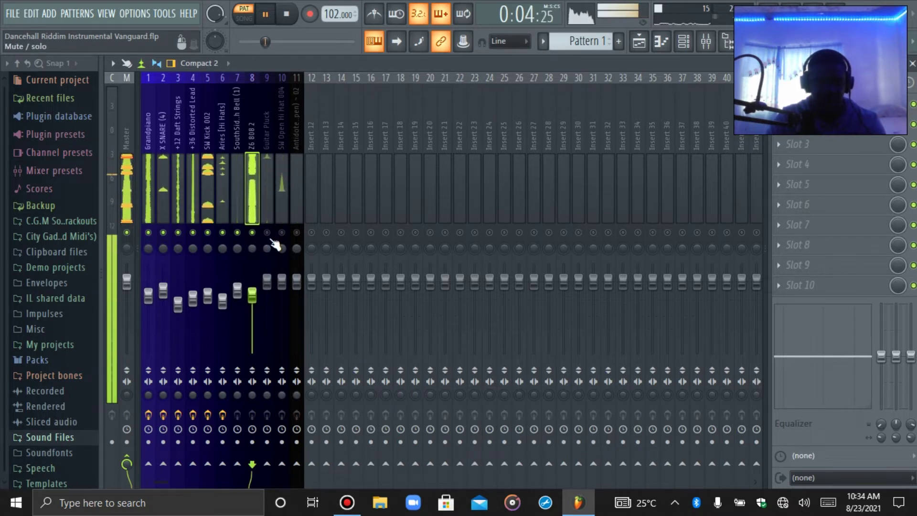
click(269, 204)
key(space)
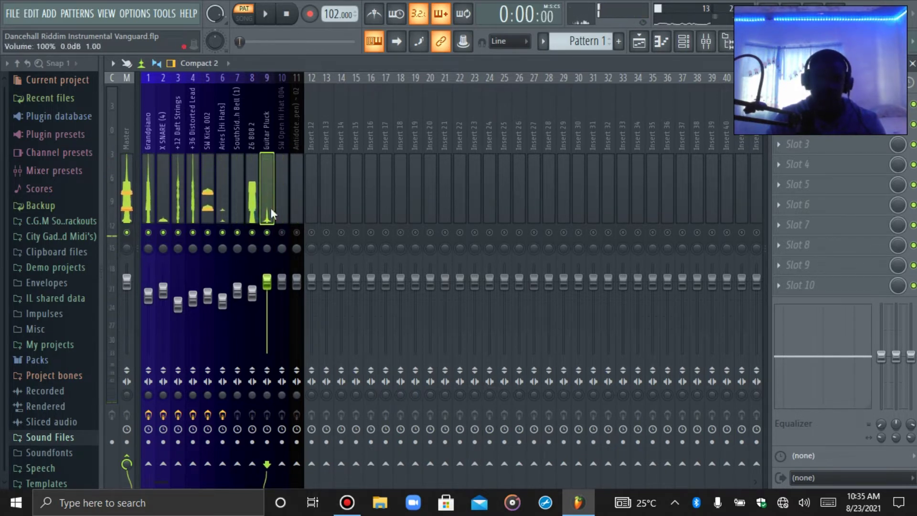
Try a Fruity Parametric EQ 2 on the Z6 808 2 track with band 7 pulled down near 967 Hz, and remove it.
click(255, 189)
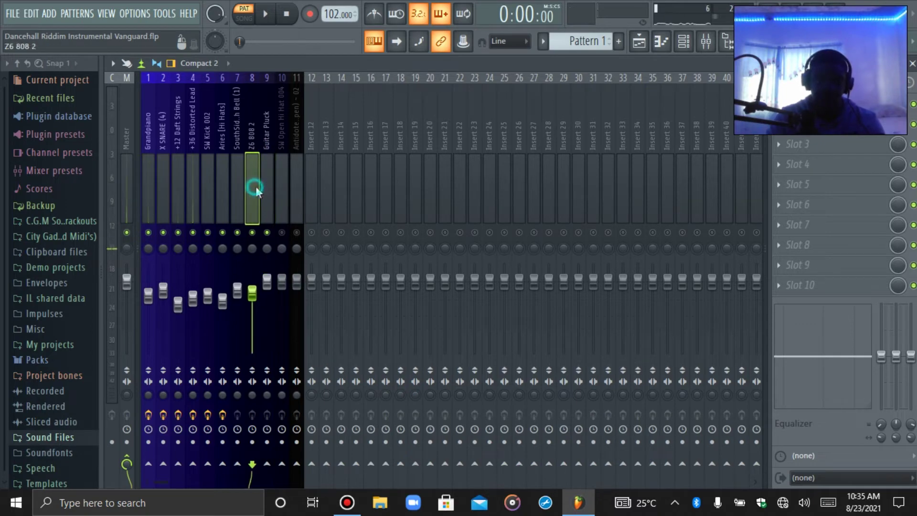
click(779, 103)
click(533, 298)
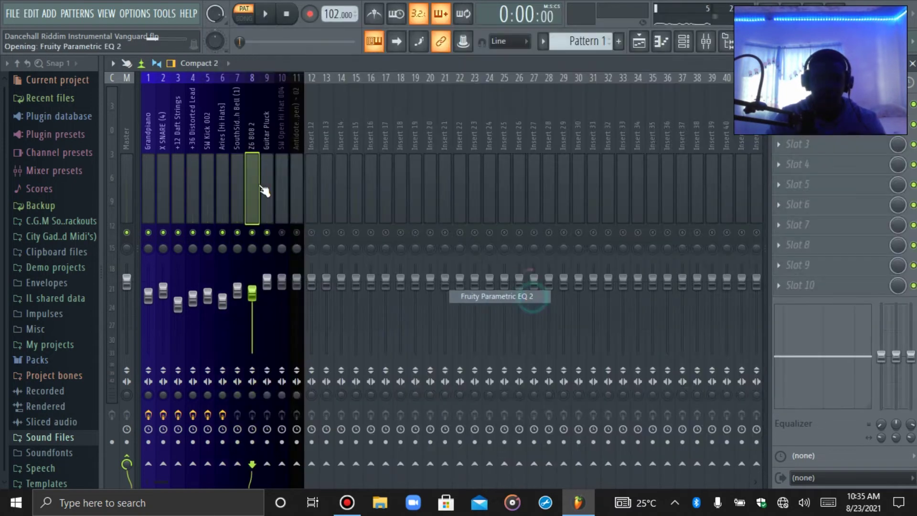
drag(388, 269, 315, 327)
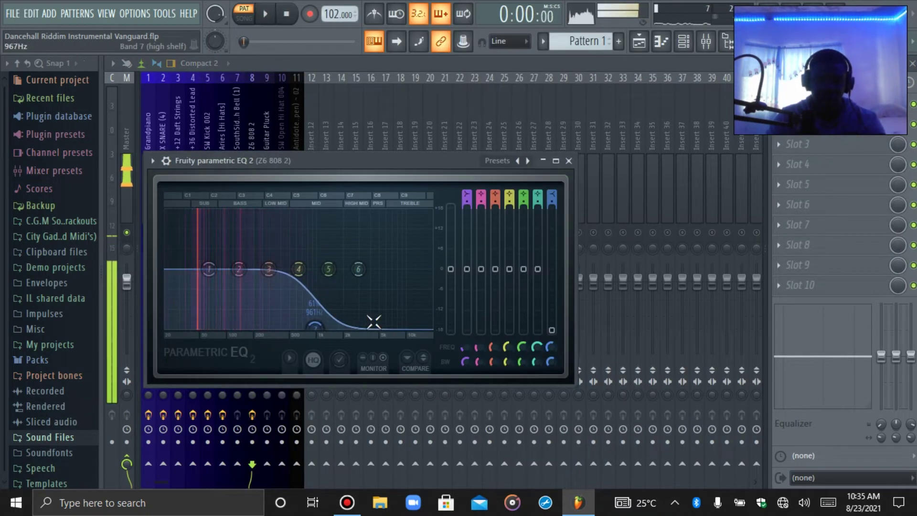
click(779, 104)
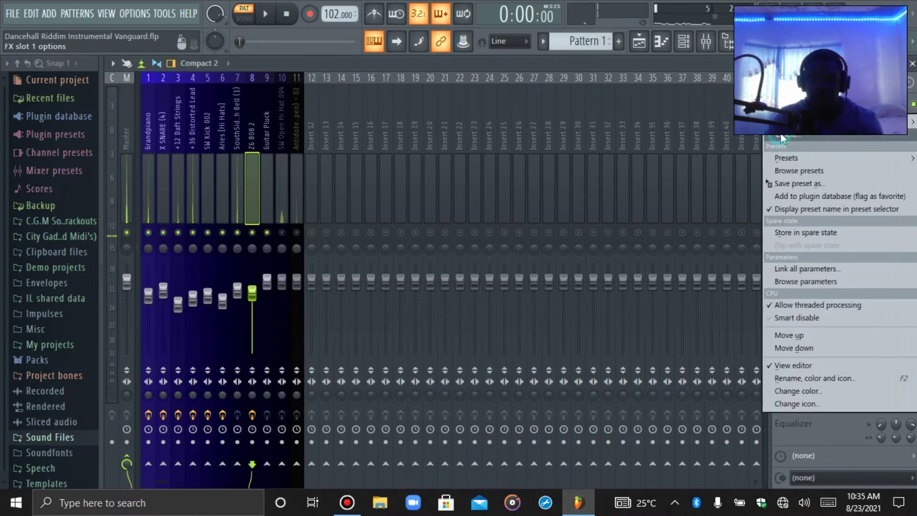
click(781, 133)
Review both pages of precomputed effects in the Z6 808 2 sampler channel's settings.
click(684, 47)
click(685, 46)
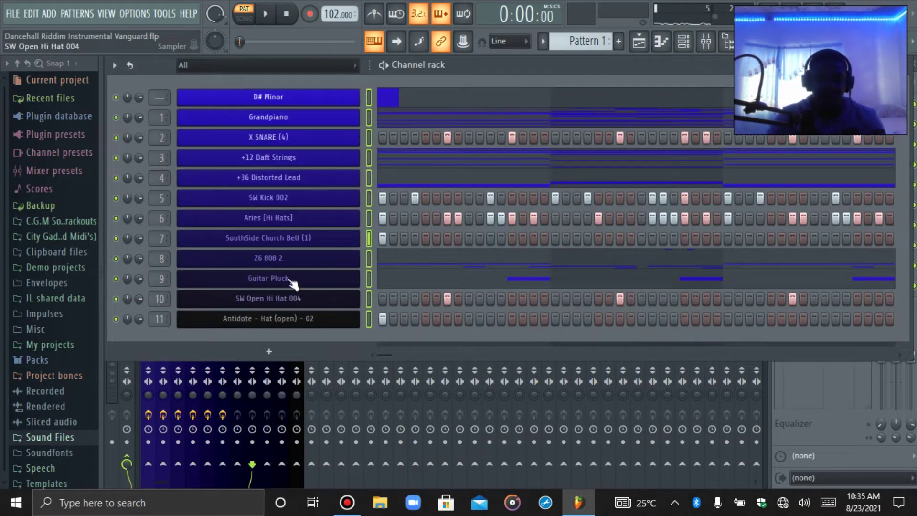
click(283, 258)
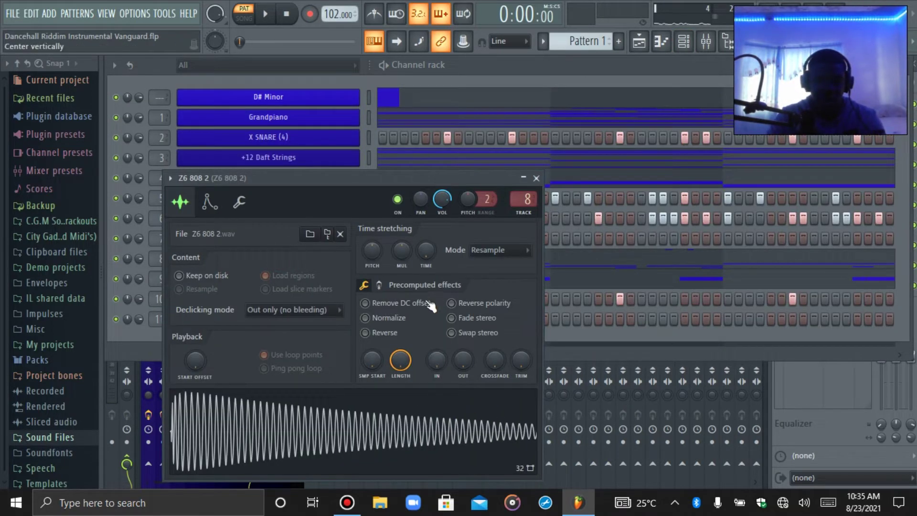
click(379, 285)
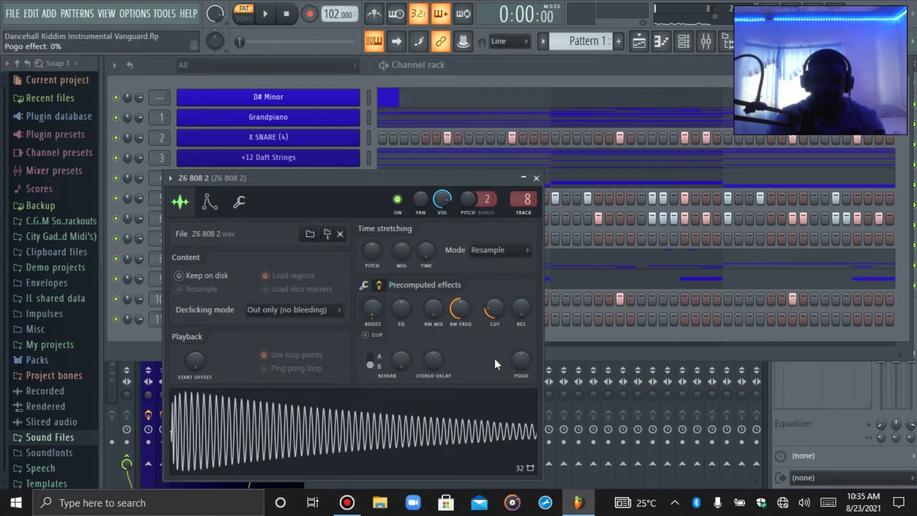
click(365, 284)
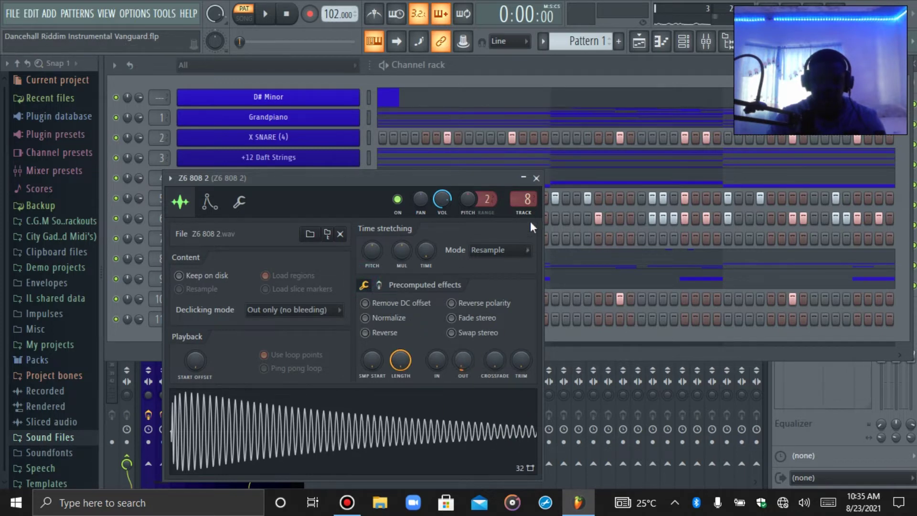
click(536, 178)
Audition the pattern and return to the Z6 808 2 track in the mixer.
key(space)
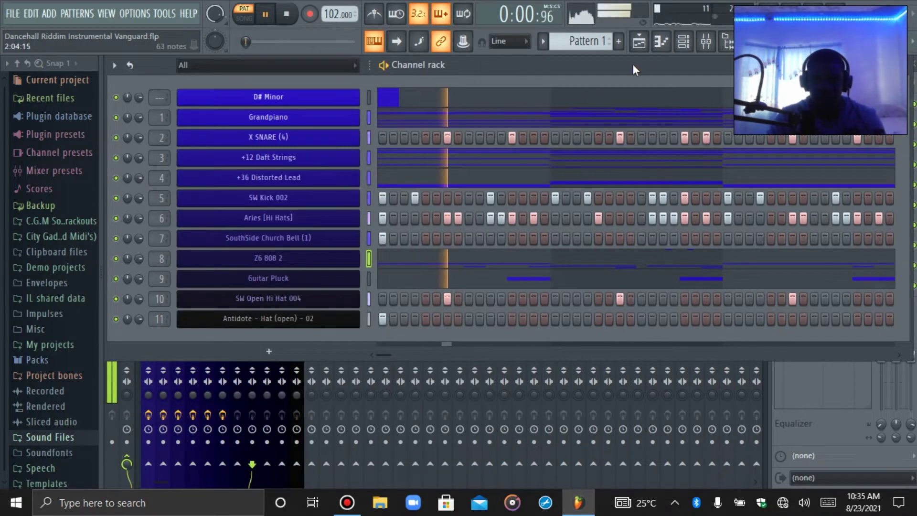
click(706, 43)
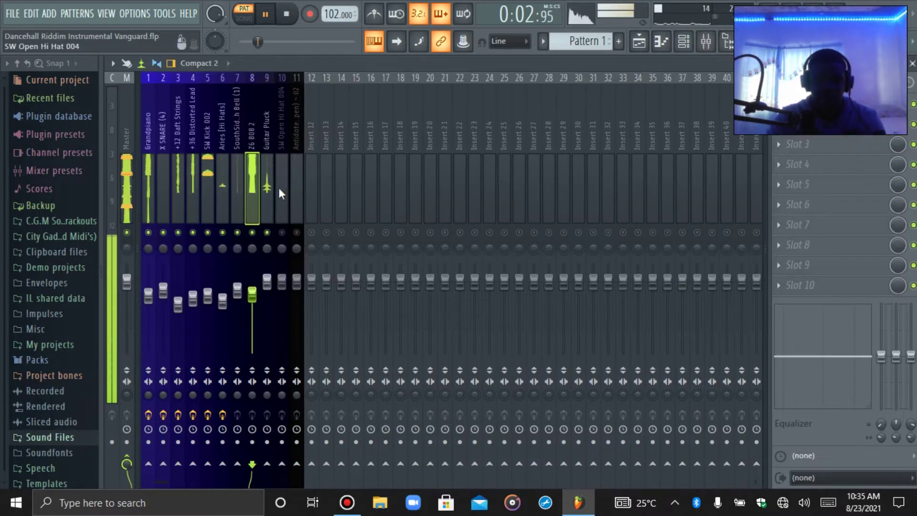
key(space)
click(266, 201)
click(252, 188)
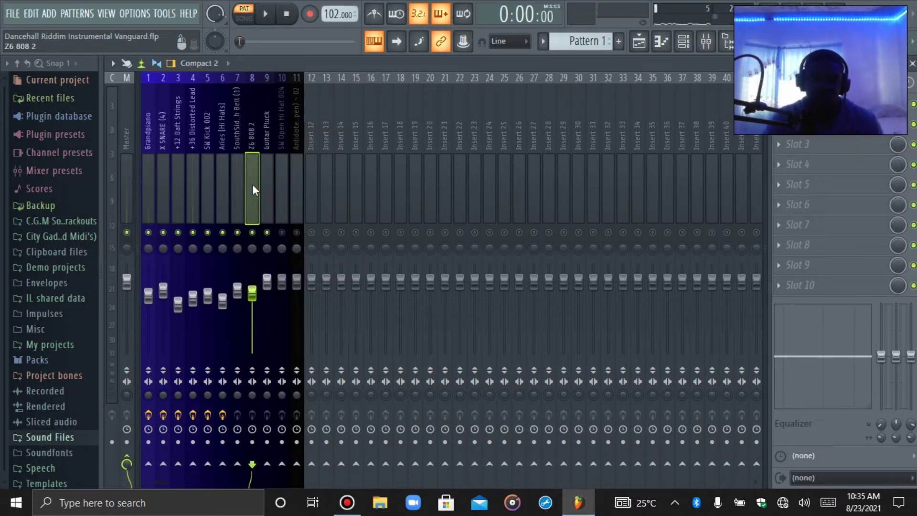
Lower the Guitar Pluck track's volume to about 92% during playback.
click(267, 157)
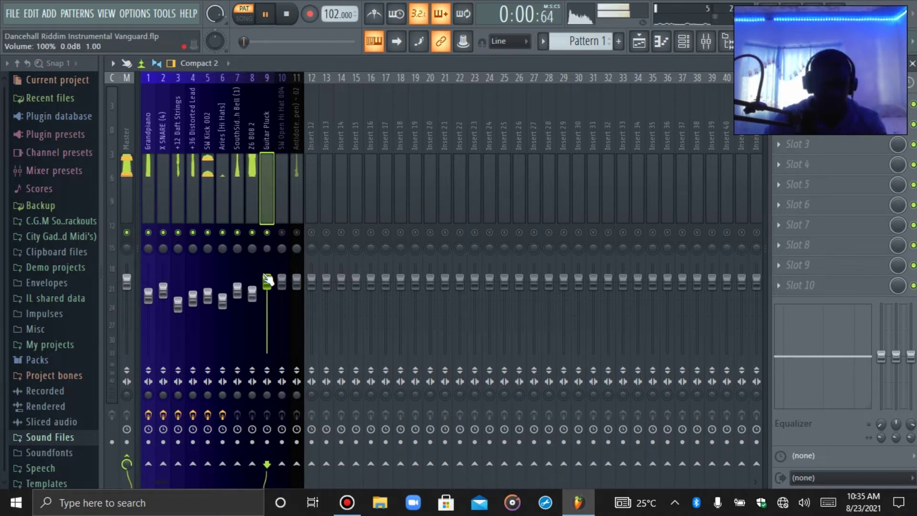
drag(275, 282, 273, 286)
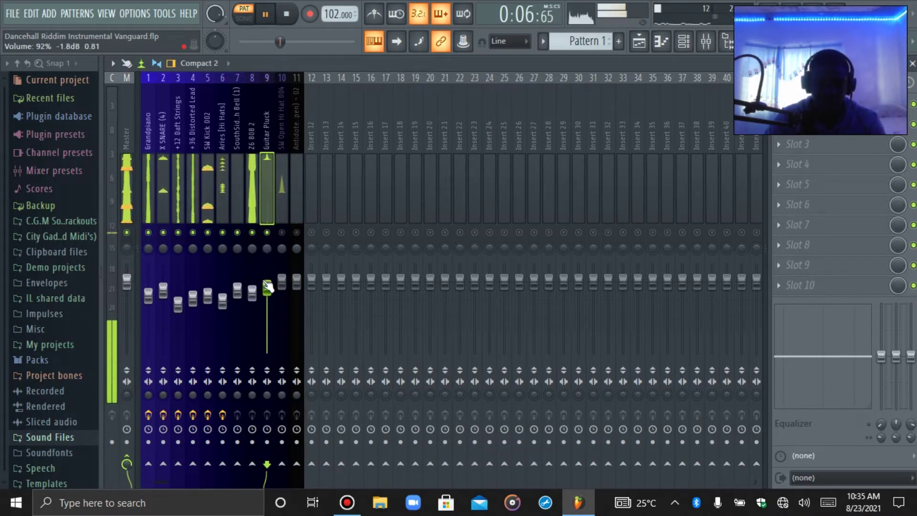
key(space)
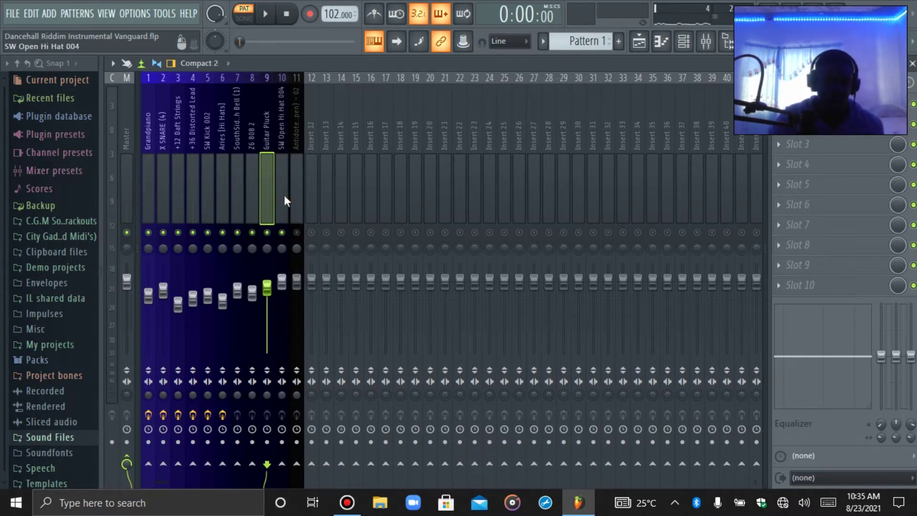
Lower the SW Open Hi Hat 004 track's volume and add a Fruity Parametric EQ 2 with band 7 pulled down and band 6 slightly raised.
click(285, 197)
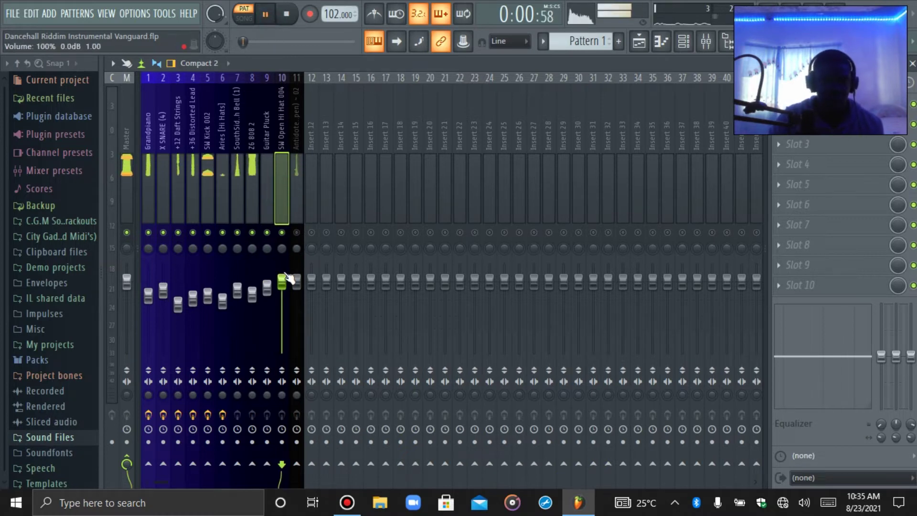
drag(288, 278, 288, 293)
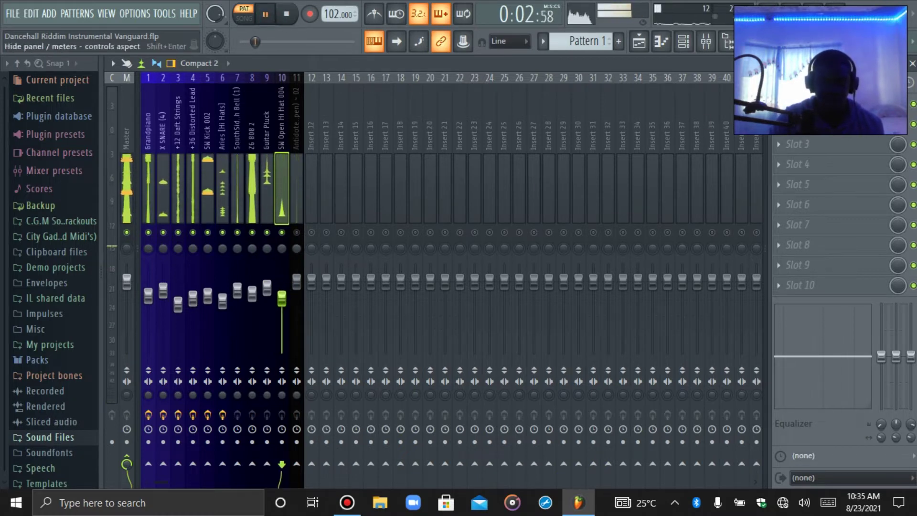
click(779, 104)
click(508, 295)
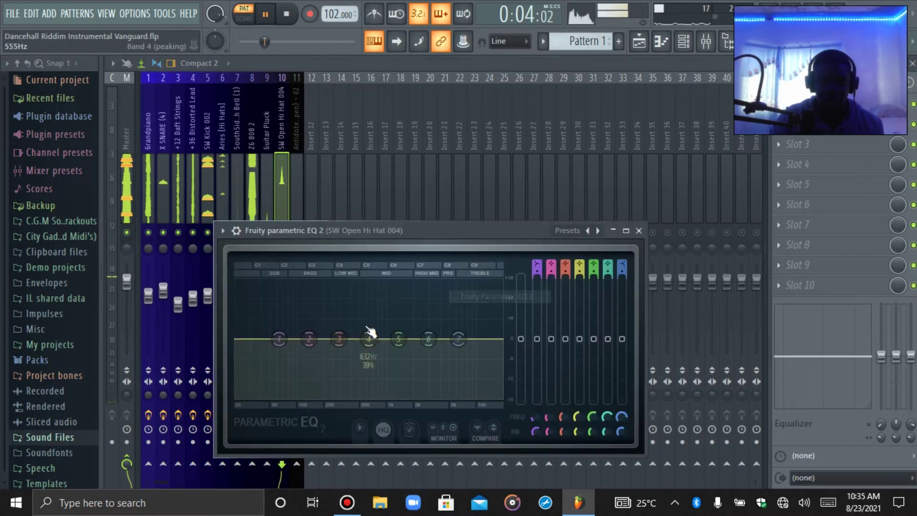
drag(459, 339, 457, 399)
drag(428, 340, 433, 334)
click(812, 104)
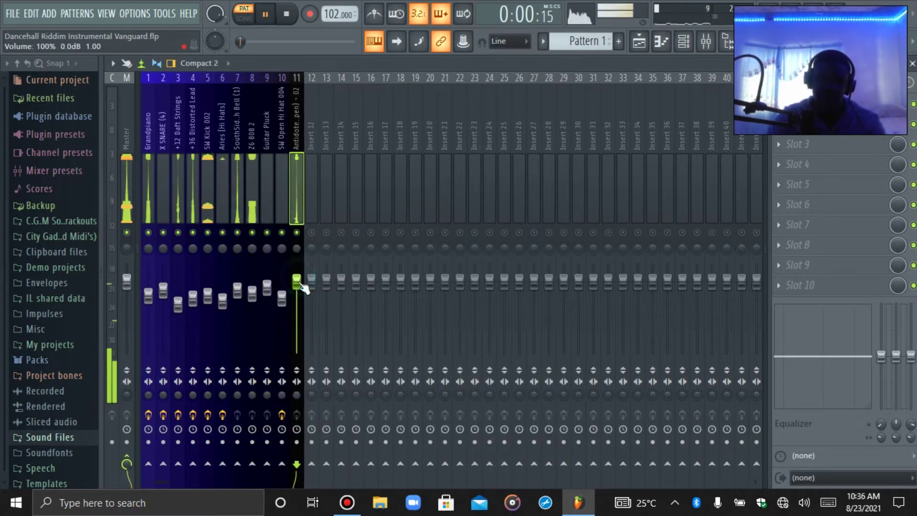
Lower the Antidote - Hat (open) - 02 track's volume to about 80% during playback, and re-enable all mixer tracks.
drag(303, 283, 302, 290)
key(space)
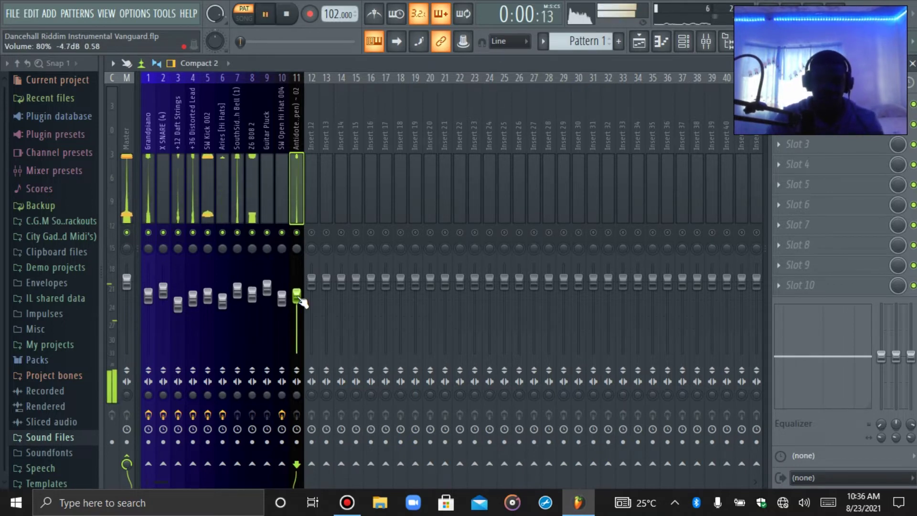
click(125, 205)
key(space)
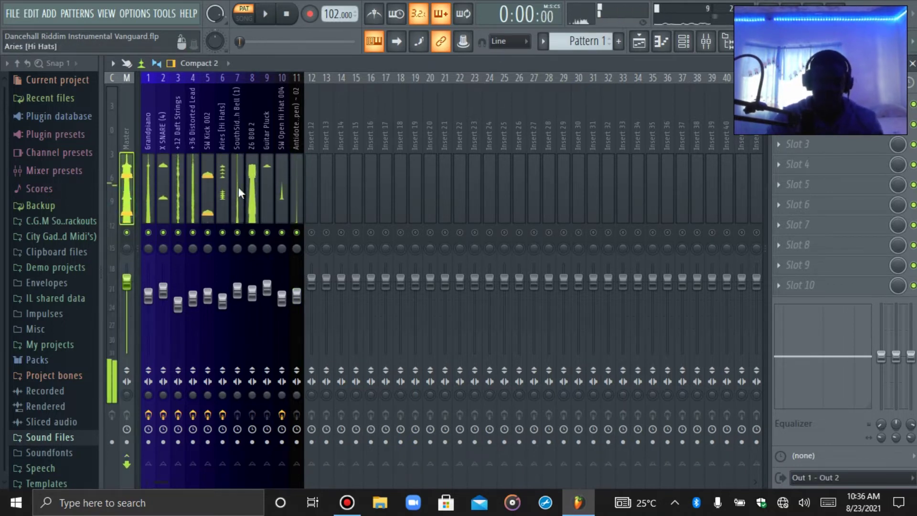
right_click(297, 234)
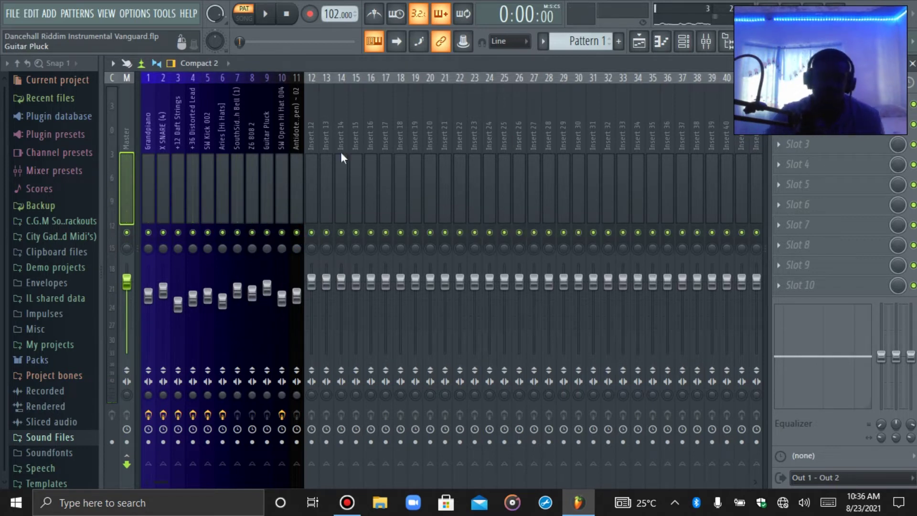
View the +12 Daft Strings notes in the piano roll, and select the D# Minor channel back in the channel rack.
click(684, 42)
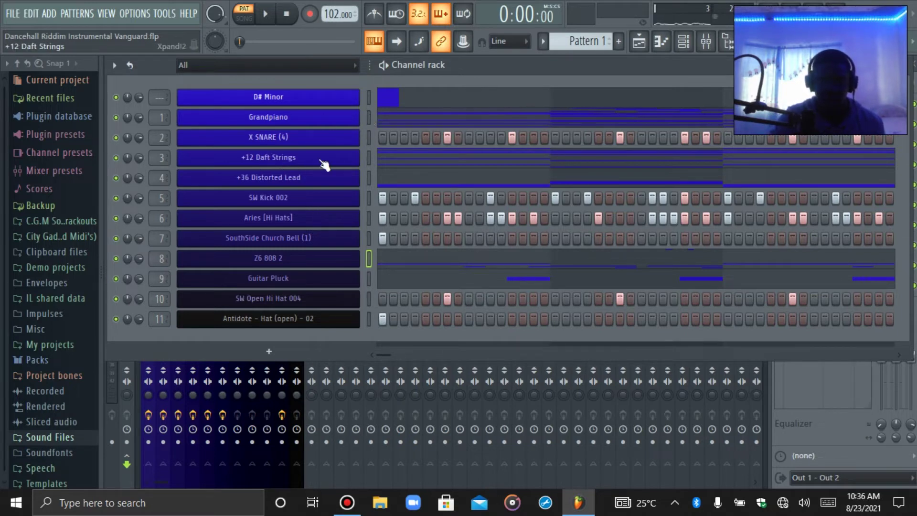
right_click(339, 155)
click(382, 158)
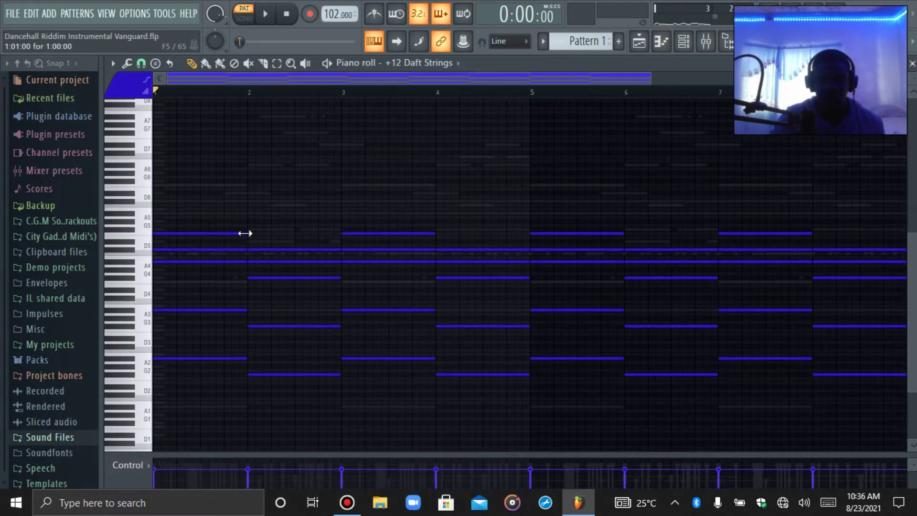
click(686, 42)
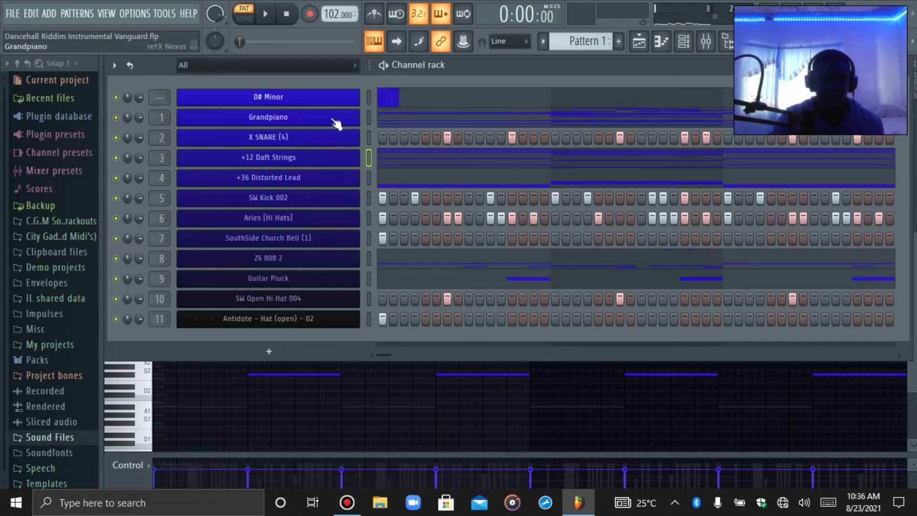
click(372, 96)
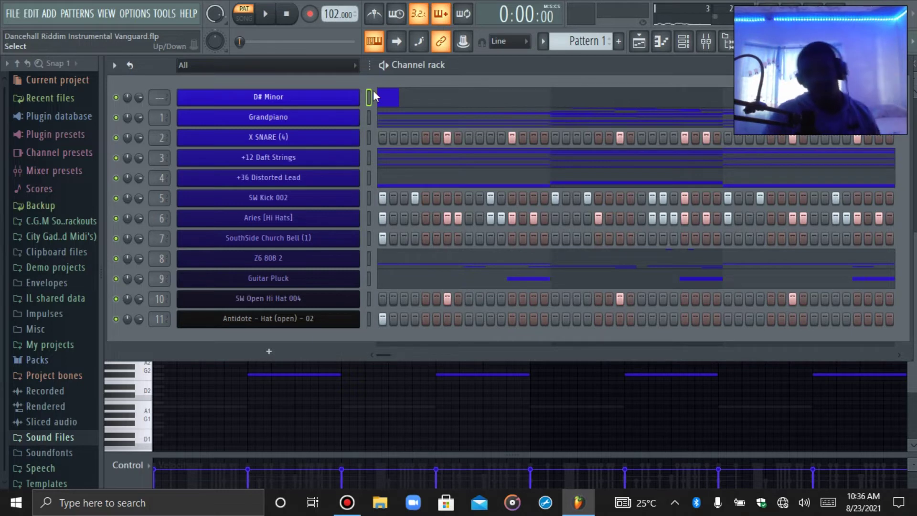
Select all channels in the channel rack.
double_click(373, 91)
double_click(373, 90)
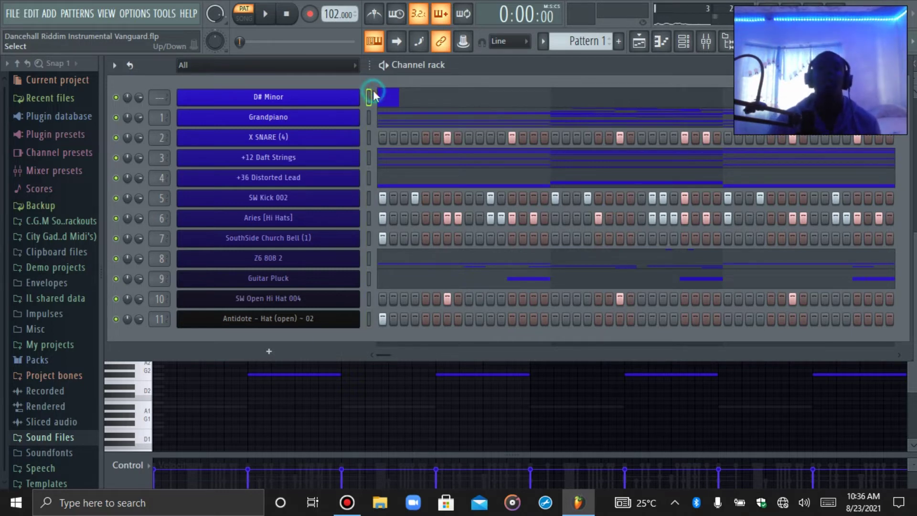
click(685, 49)
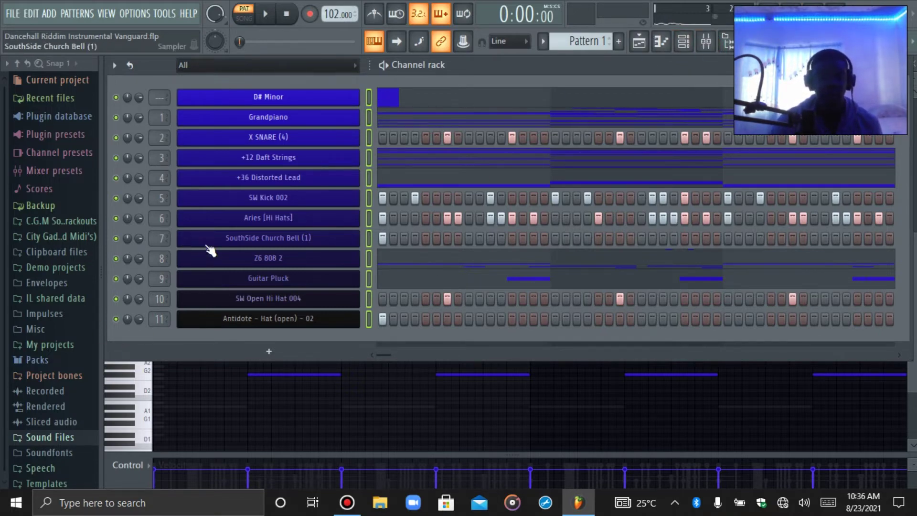
Add Fruity Parametric EQ 2 to the Master track's first effect slot, keep its main level at default and enlarge its window.
click(706, 48)
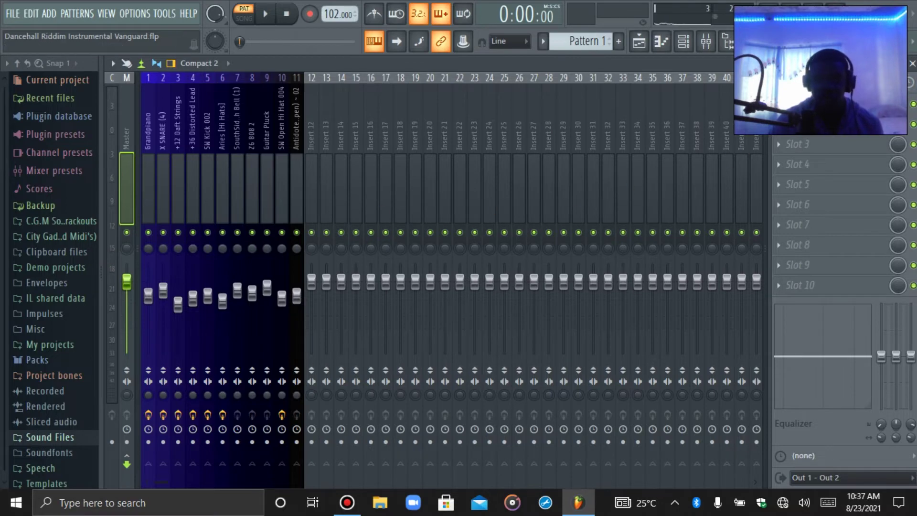
click(802, 104)
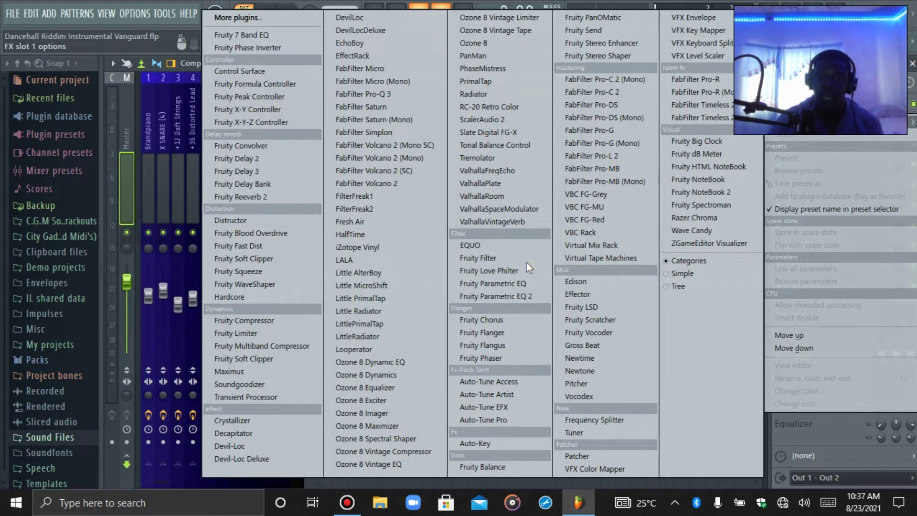
click(518, 294)
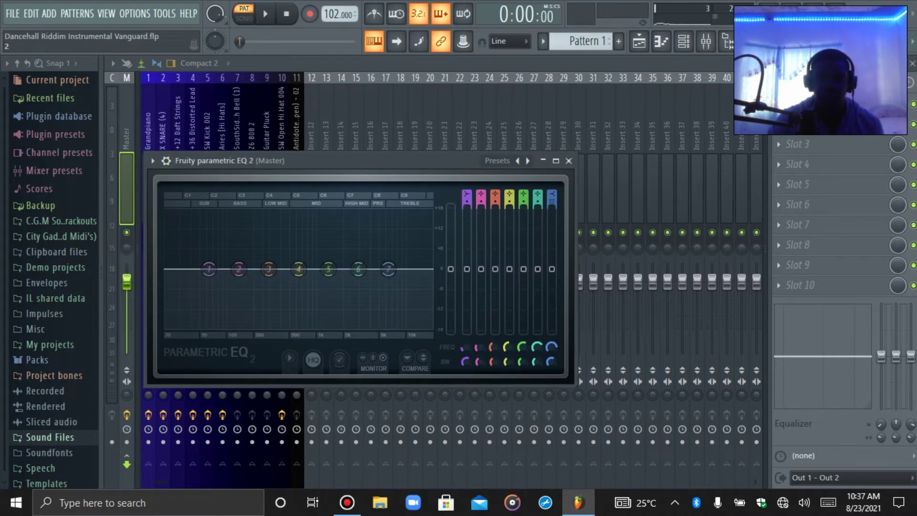
drag(388, 269, 392, 274)
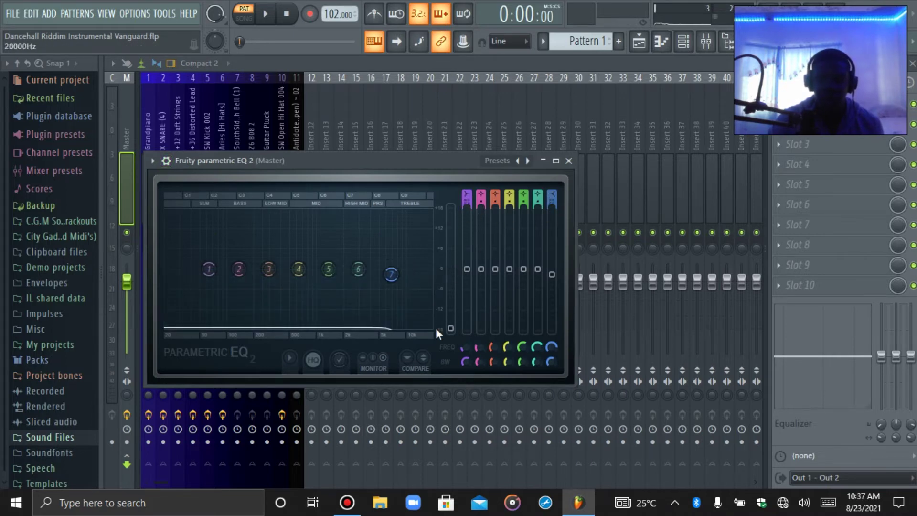
right_click(465, 330)
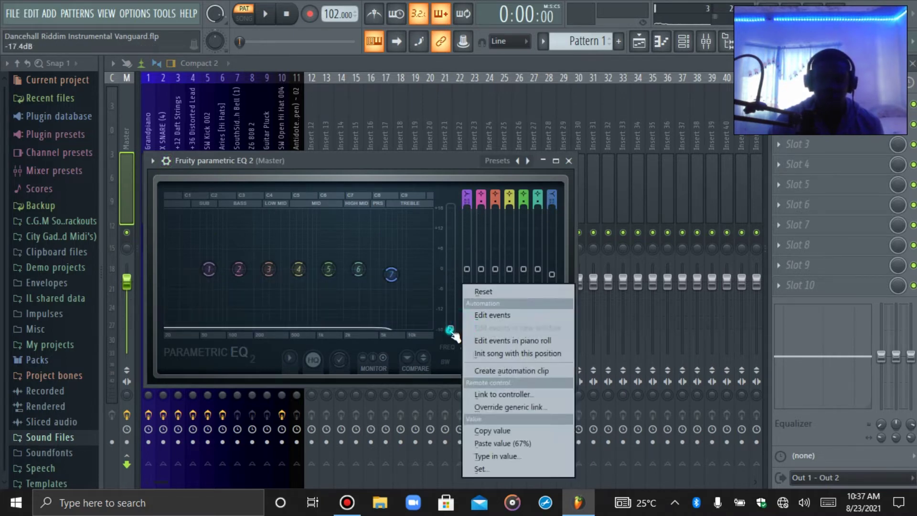
click(474, 296)
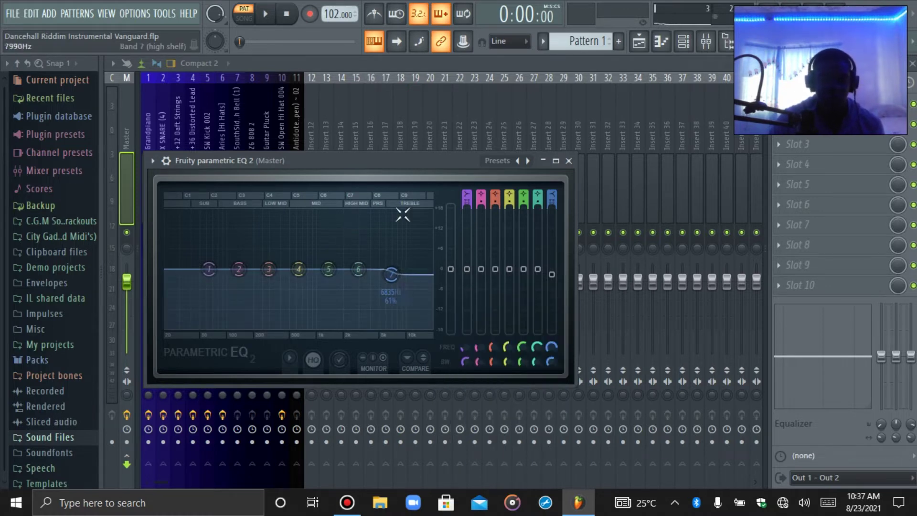
drag(429, 188, 521, 134)
drag(669, 329, 766, 408)
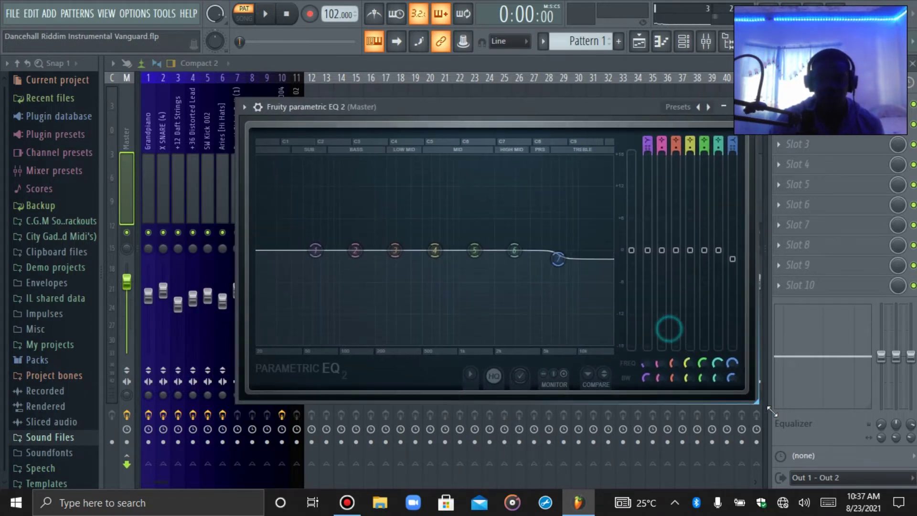
Cut the Master EQ's extreme highs with band 7 fully lowered and its lows with band 1 at about 24 Hz and -18 dB.
drag(571, 262, 612, 356)
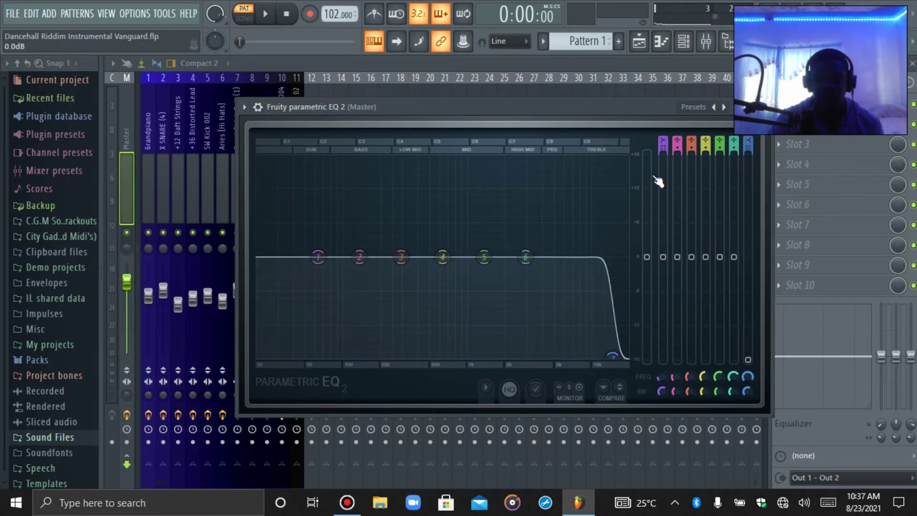
drag(319, 257, 252, 367)
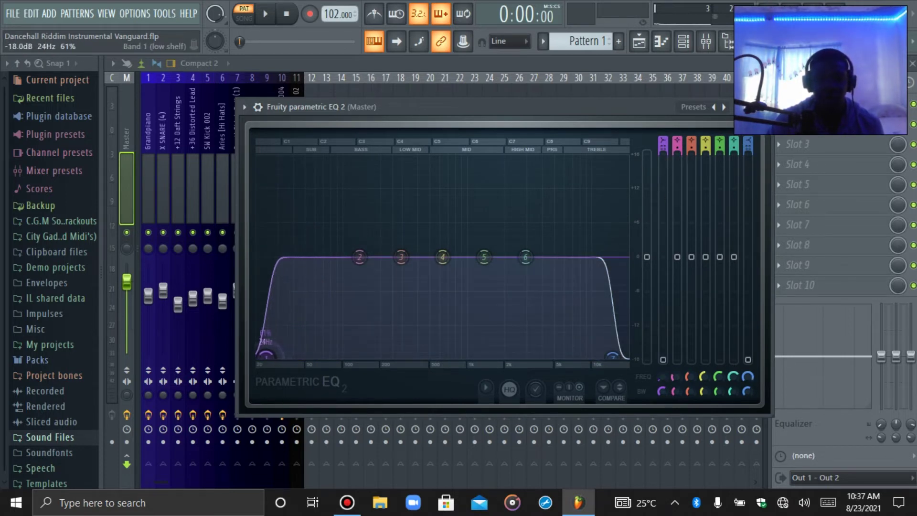
click(623, 365)
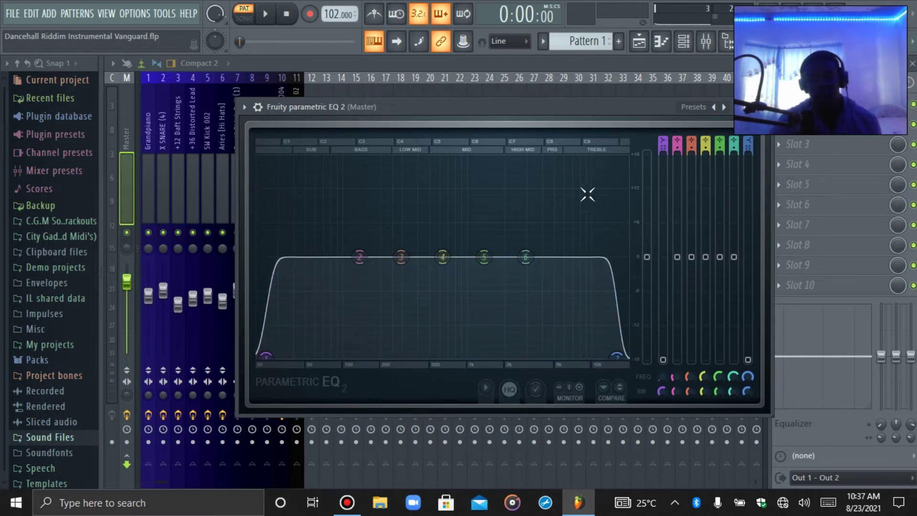
click(759, 107)
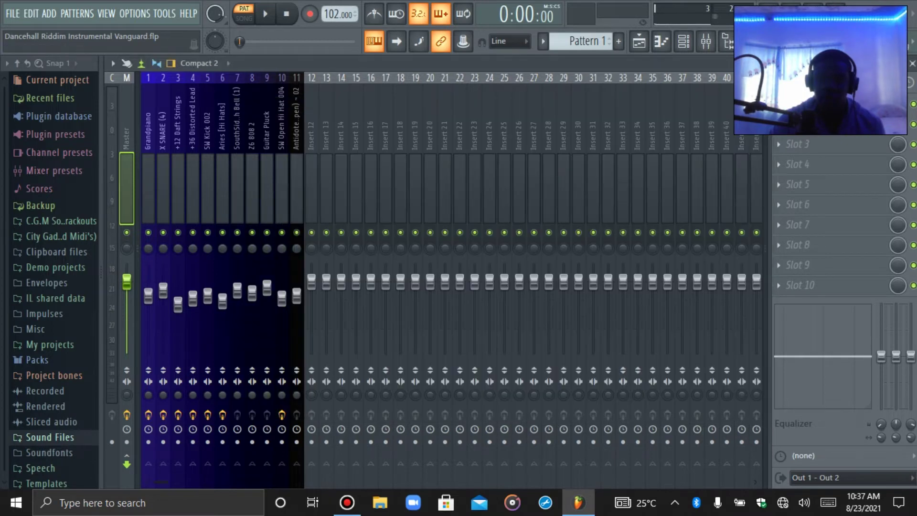
Try shaping the Master EQ's middle range by raising bands 3, 4 and 5 and lowering bands 2 and 6.
click(812, 104)
drag(533, 107, 482, 101)
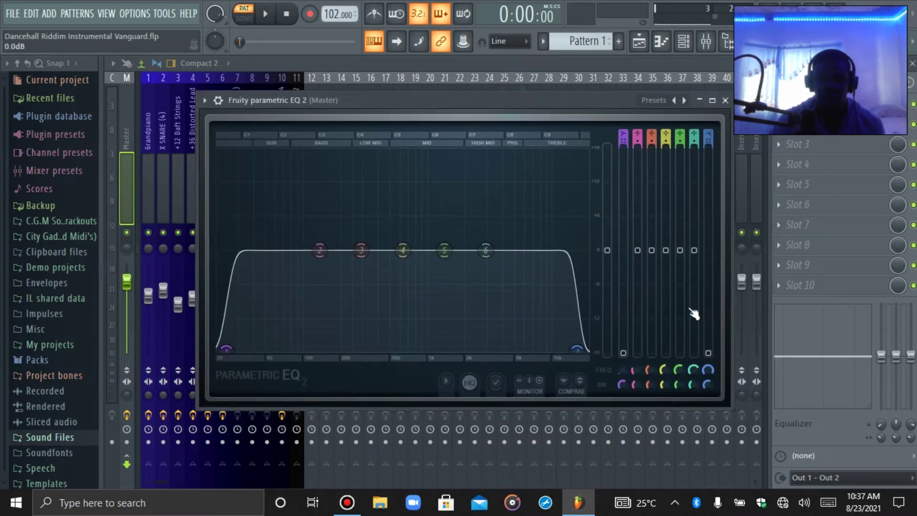
drag(730, 403, 779, 424)
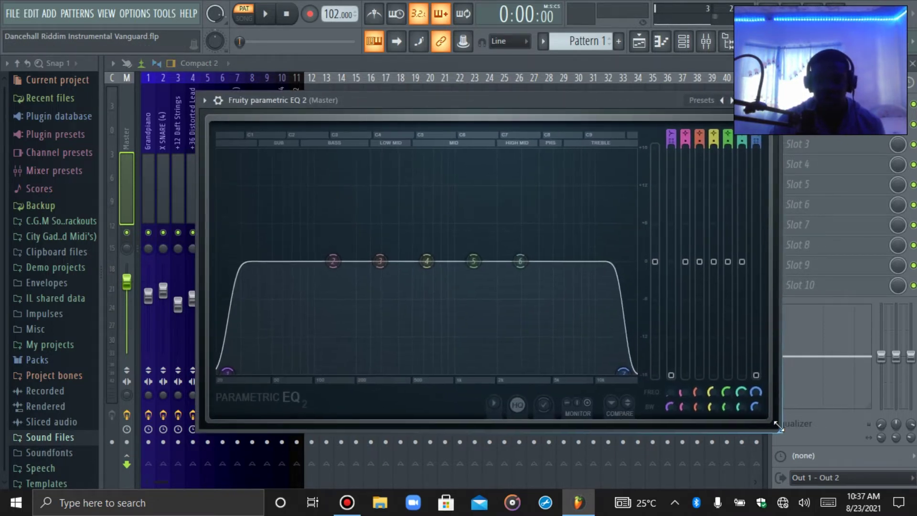
drag(428, 261, 472, 230)
drag(522, 261, 521, 274)
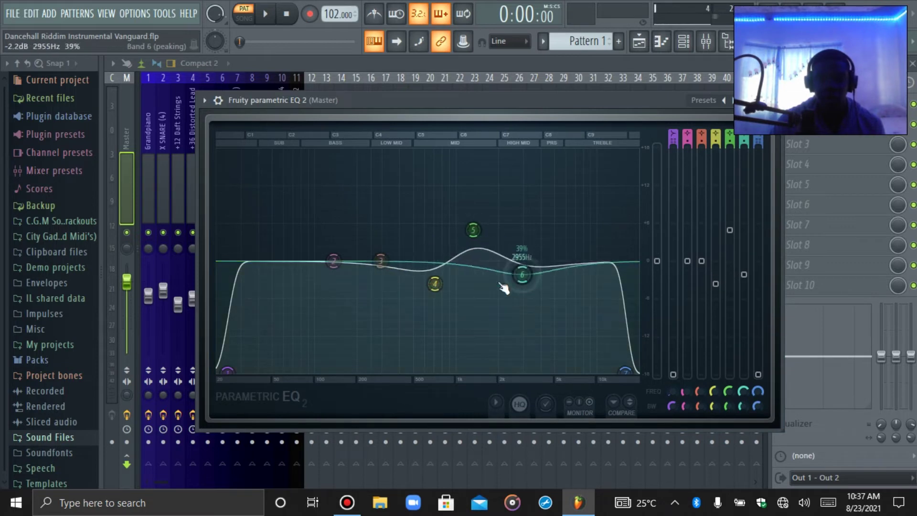
drag(381, 261, 375, 205)
drag(334, 261, 360, 319)
drag(434, 283, 439, 209)
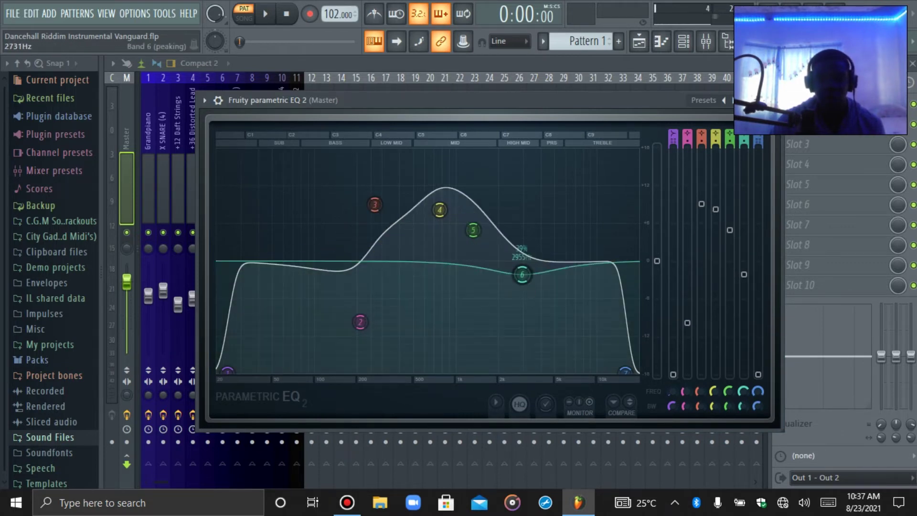
drag(522, 274, 530, 328)
drag(440, 209, 435, 251)
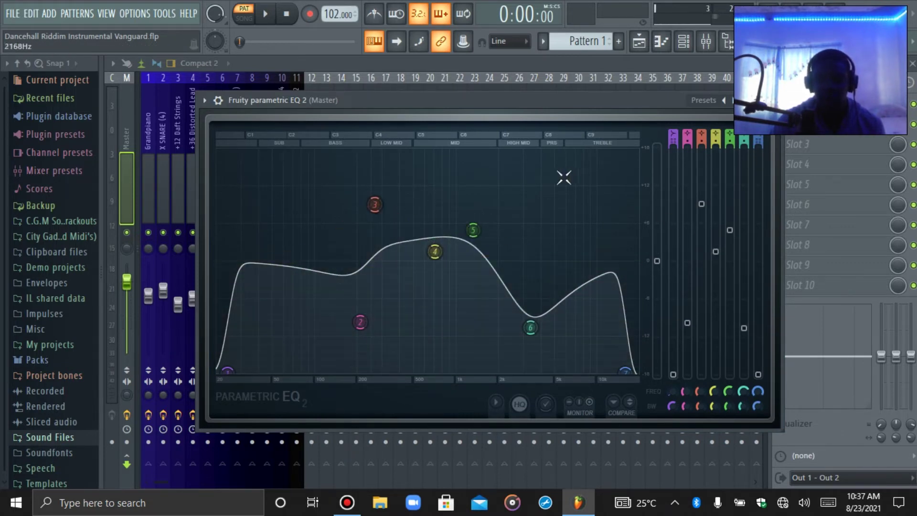
Reset bands 2 to 6 of the Master EQ, leaving the low and high cuts in place.
click(204, 100)
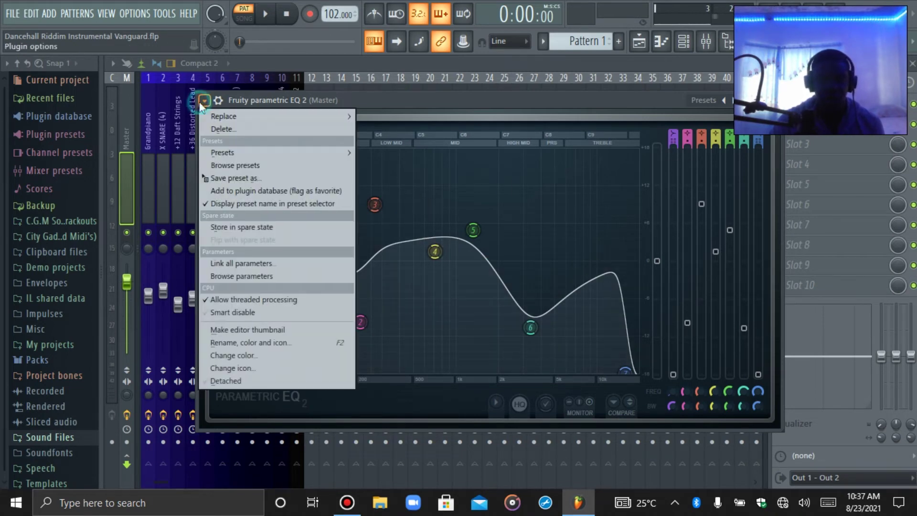
click(349, 185)
right_click(375, 205)
click(394, 223)
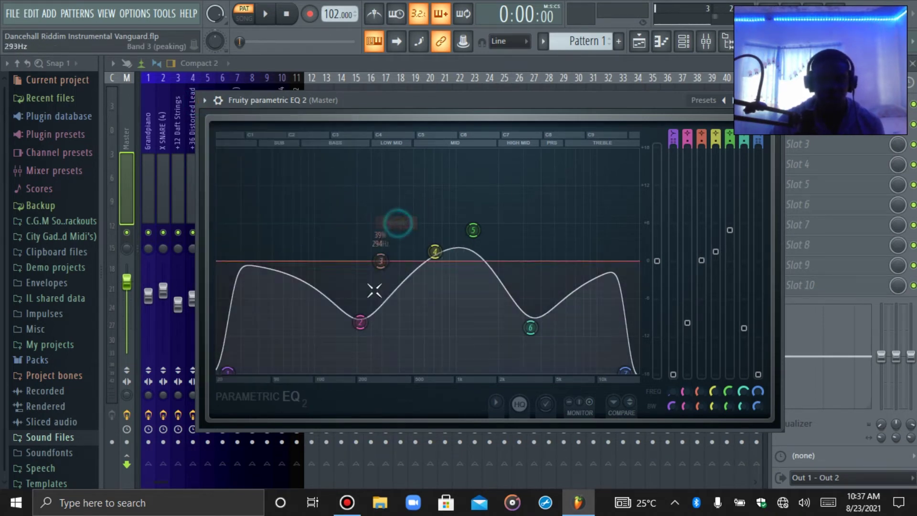
right_click(362, 324)
click(381, 340)
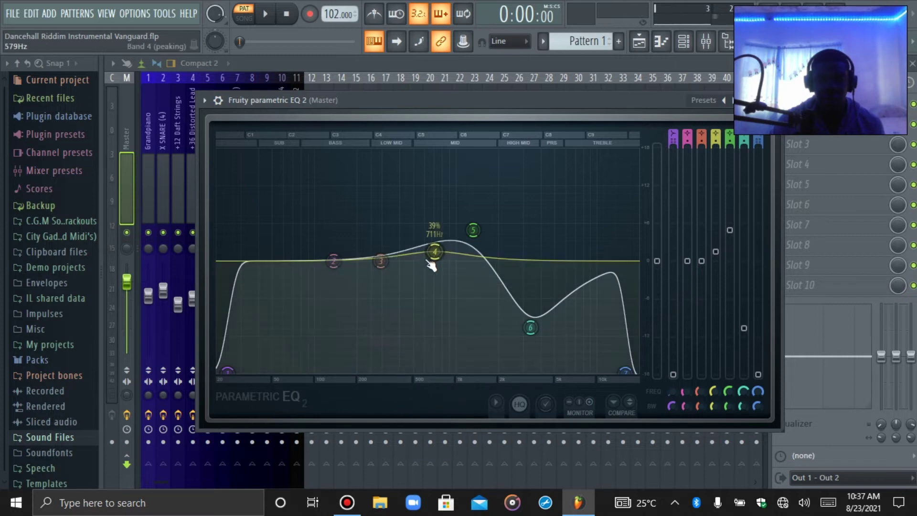
right_click(434, 252)
click(451, 270)
right_click(473, 231)
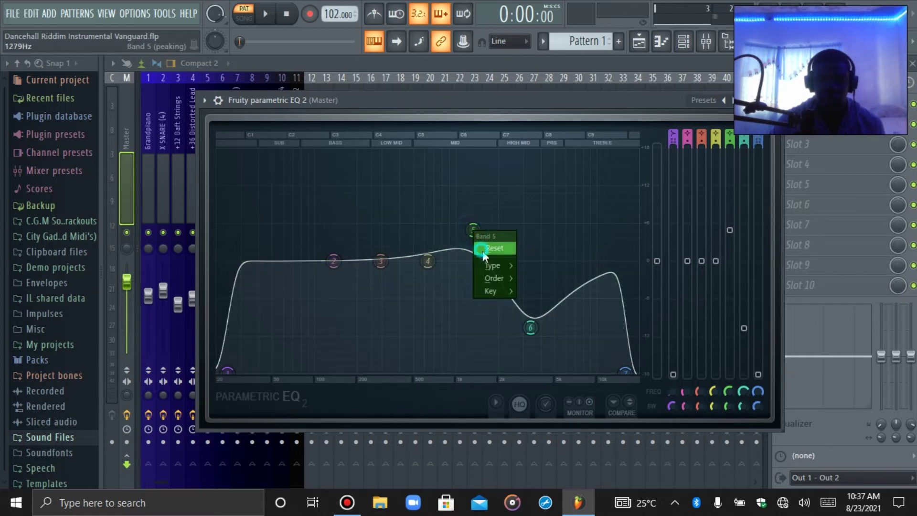
click(482, 251)
right_click(530, 328)
click(543, 345)
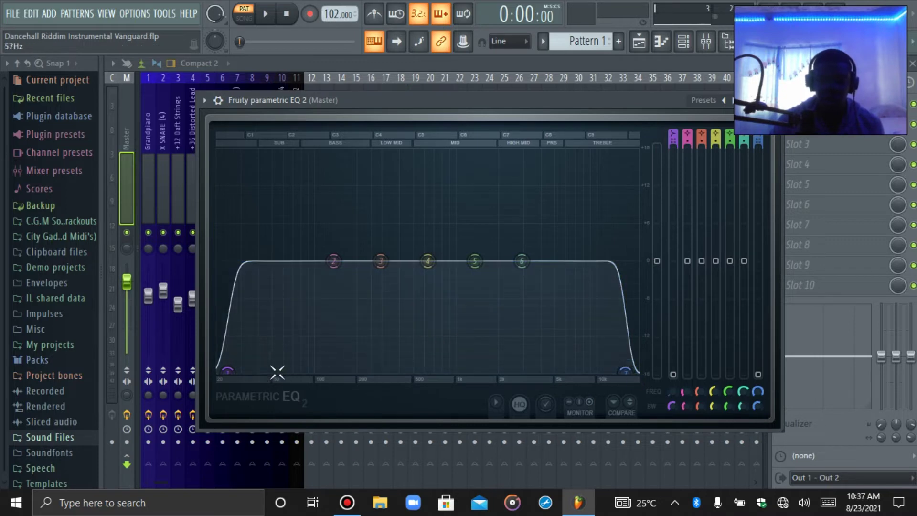
Fine-tune the Master EQ's low cut on band 1 and high cut on band 7 around 15.8 kHz, with the pattern playing.
drag(230, 371, 227, 371)
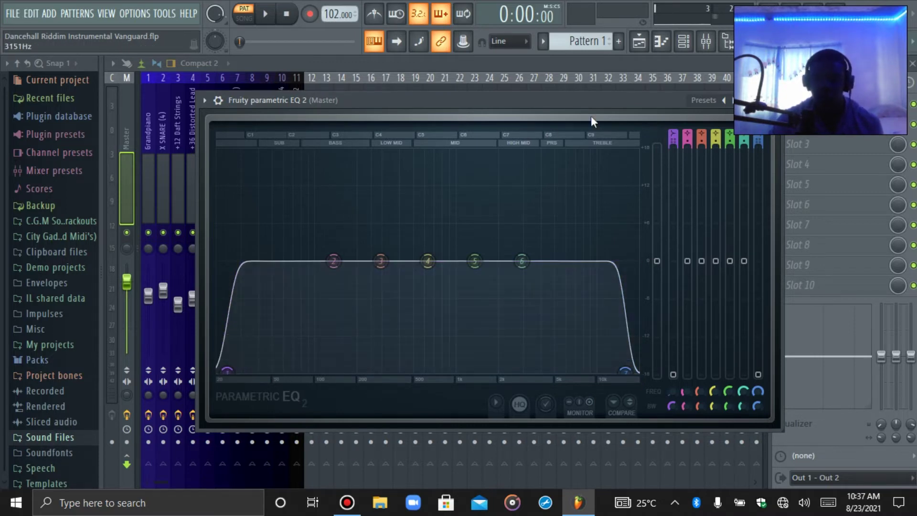
click(267, 15)
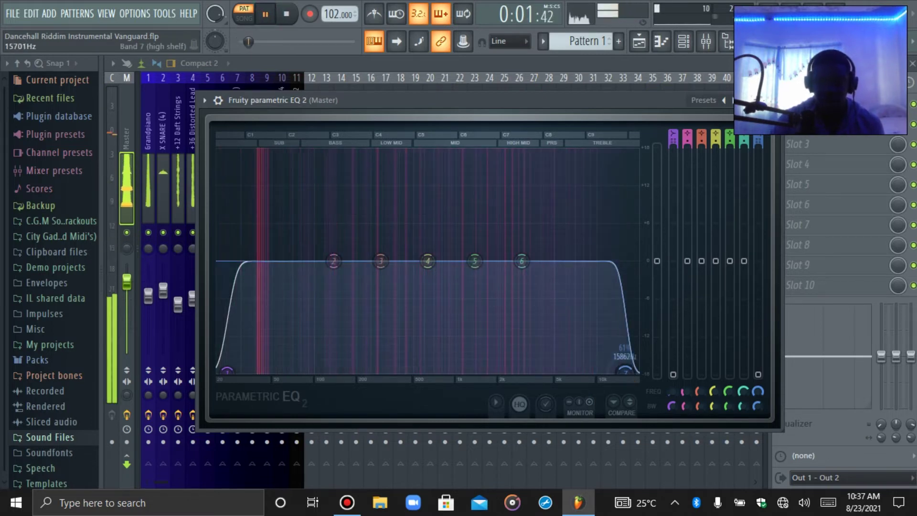
drag(630, 371, 628, 370)
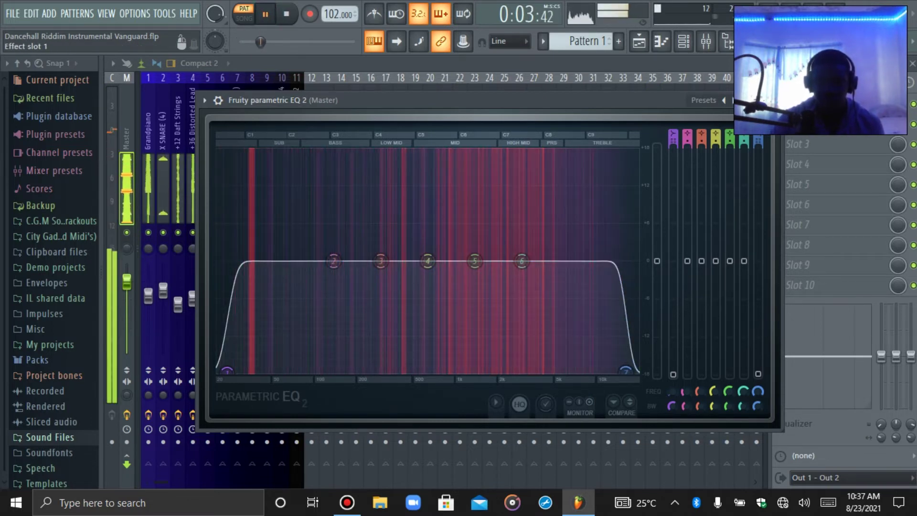
click(812, 103)
Add Fruity Multiband Compressor to the Master's second effect slot and load the Mastering 2.4dB preset.
click(812, 123)
click(242, 346)
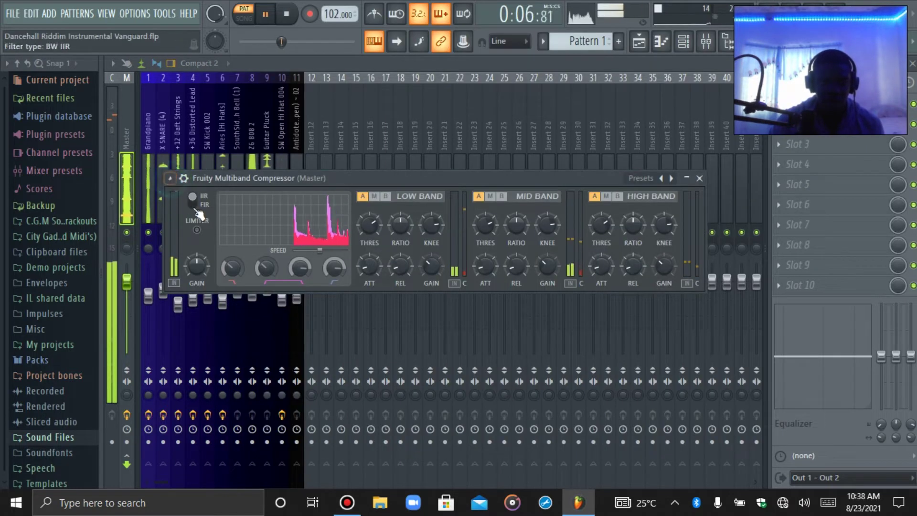
click(170, 179)
mouse_move(249, 230)
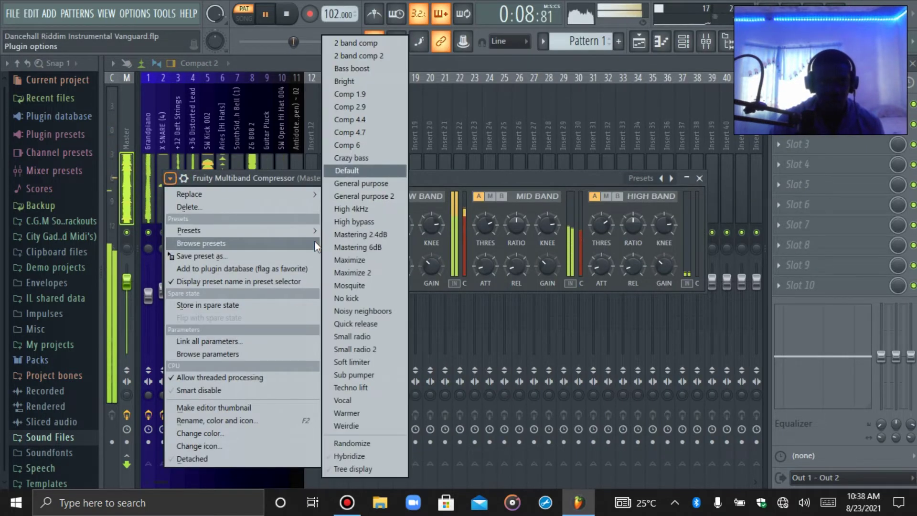
click(358, 235)
click(699, 178)
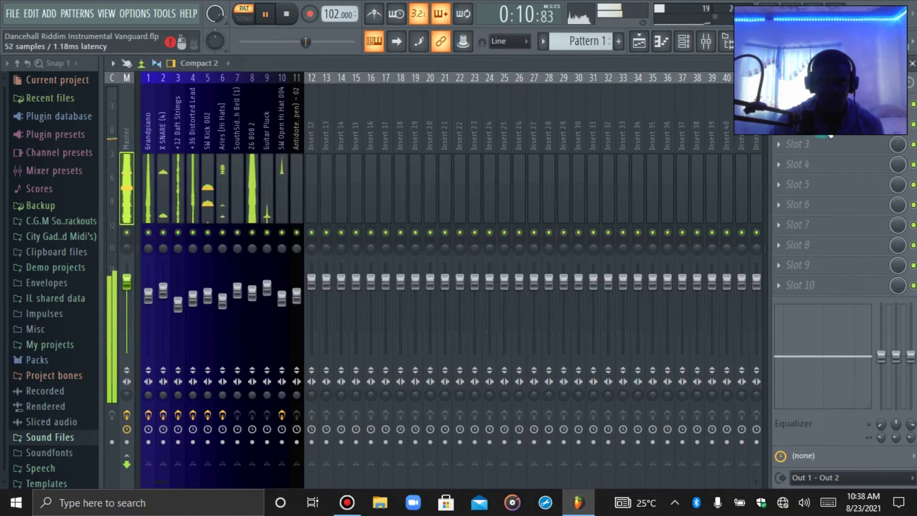
Add Fruity Soft Clipper to the Master's third effect slot, with a lowered threshold and post gain at 90%.
click(815, 143)
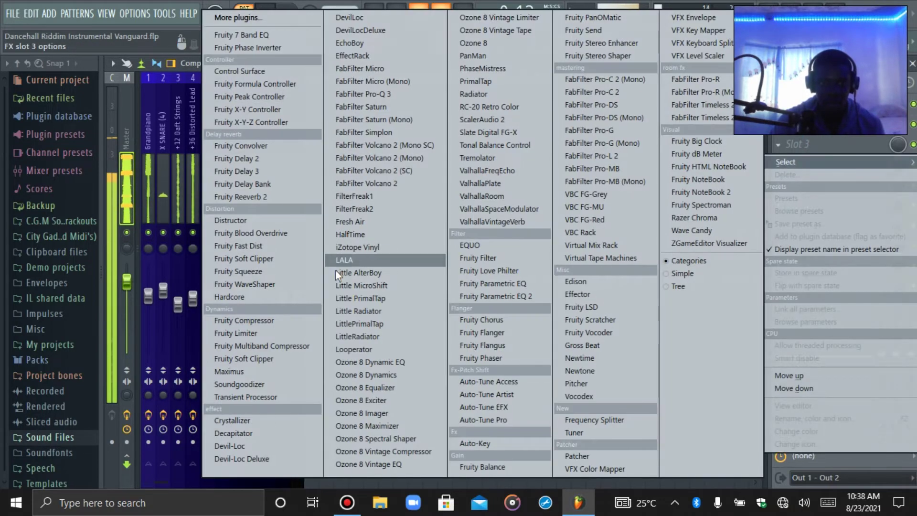
click(267, 265)
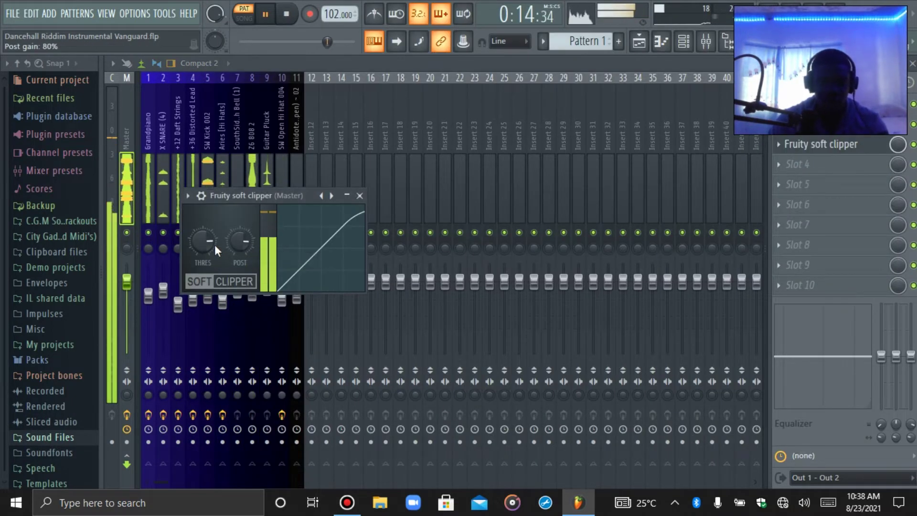
drag(203, 241, 249, 245)
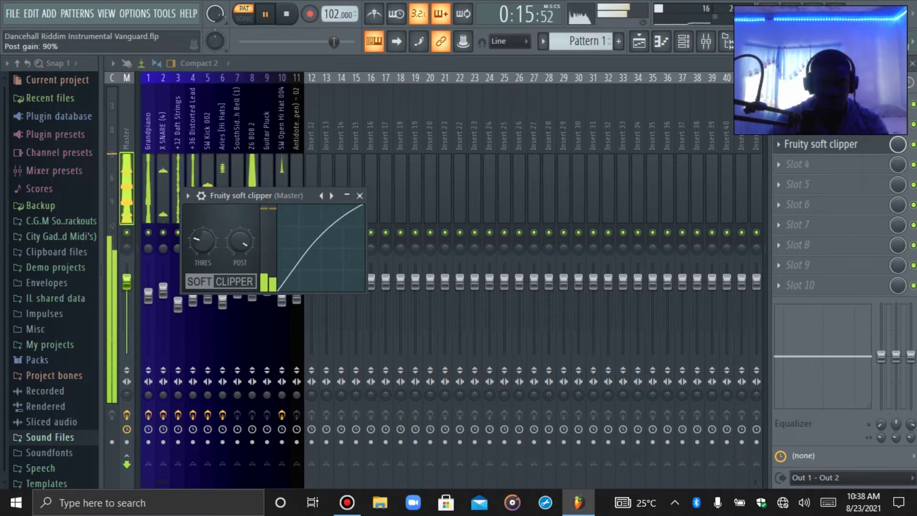
click(812, 147)
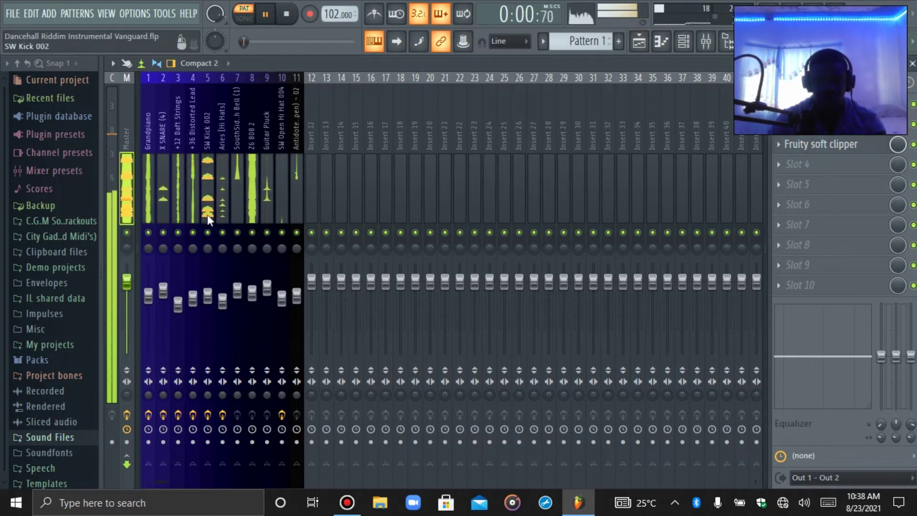
Isolate Grandpiano, +12 Daft Strings and +36 Distorted Lead, lowering the strings' volume and setting the lead to about 67% during playback.
click(176, 234)
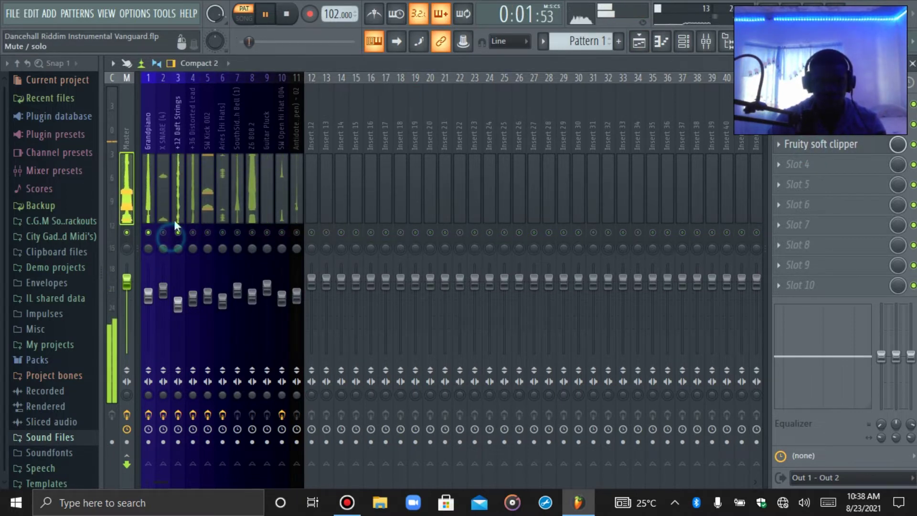
drag(177, 275, 188, 311)
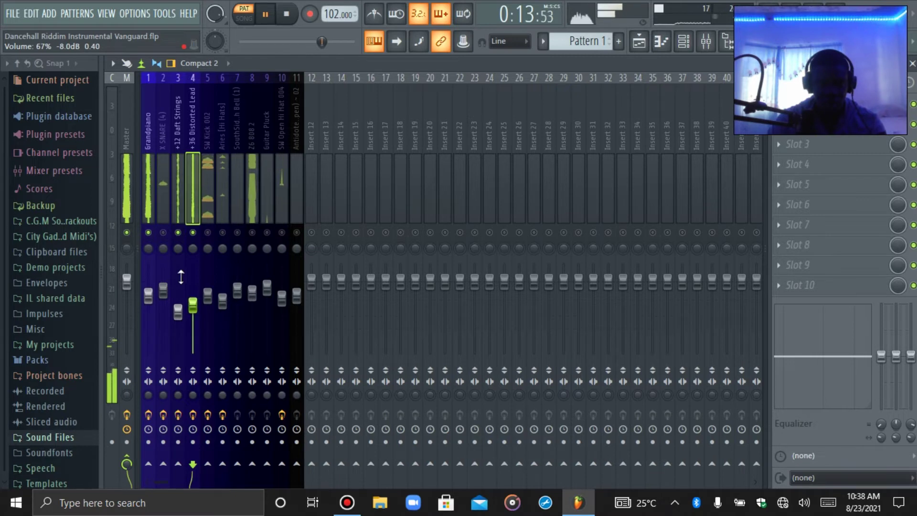
Restore all mixer tracks from solo, rebalance +36 Distorted Lead and set +12 Daft Strings to about 61%, then select the Master and stop playback.
right_click(177, 232)
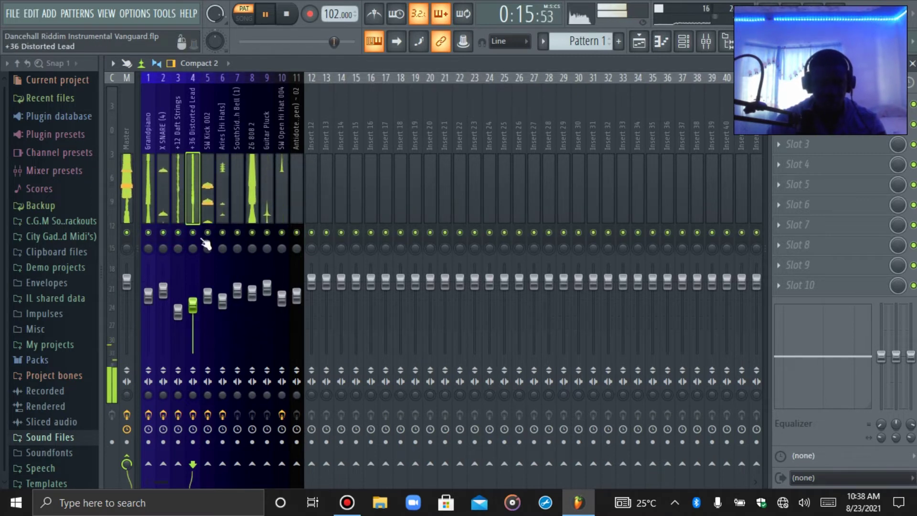
drag(192, 301, 192, 296)
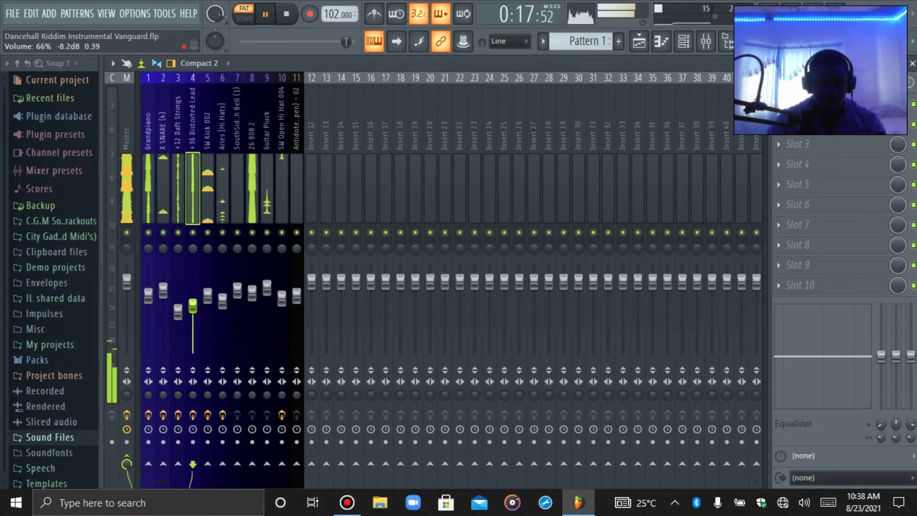
click(178, 310)
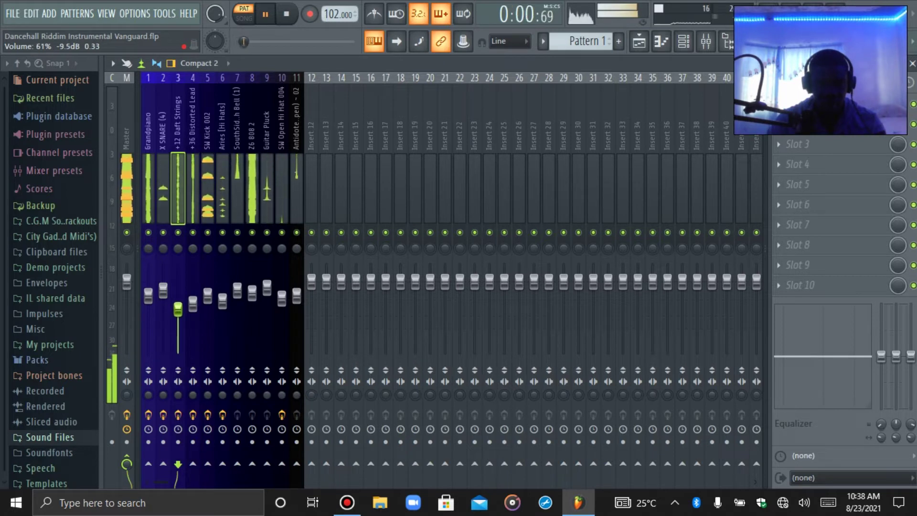
click(129, 167)
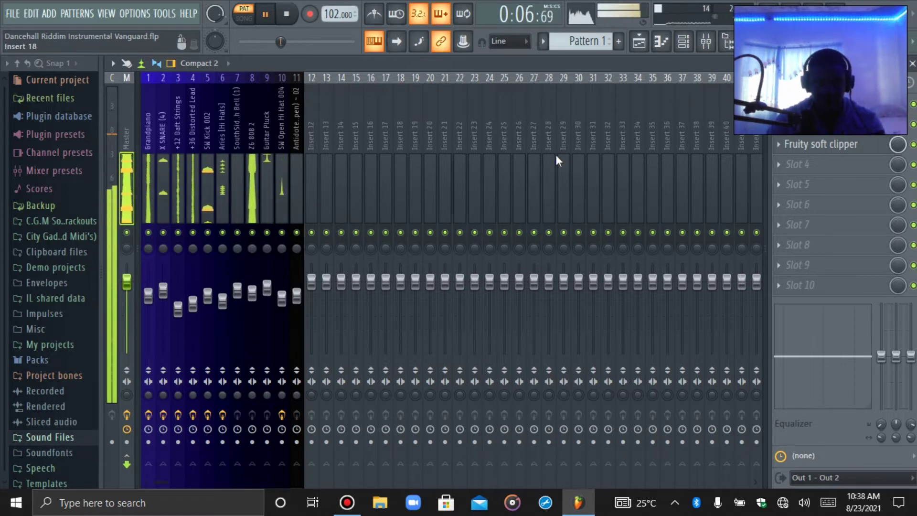
key(space)
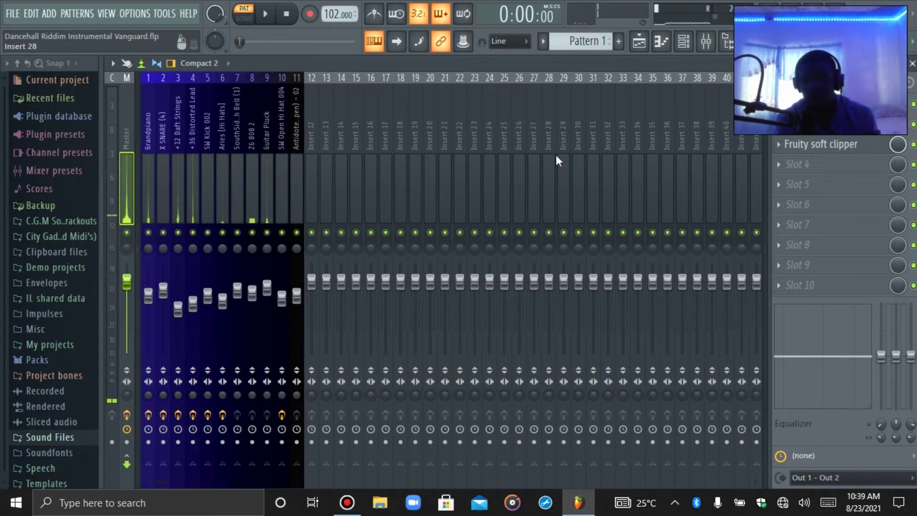
Bring up the channel rack and split Pattern 1 by channel into separate patterns.
click(686, 44)
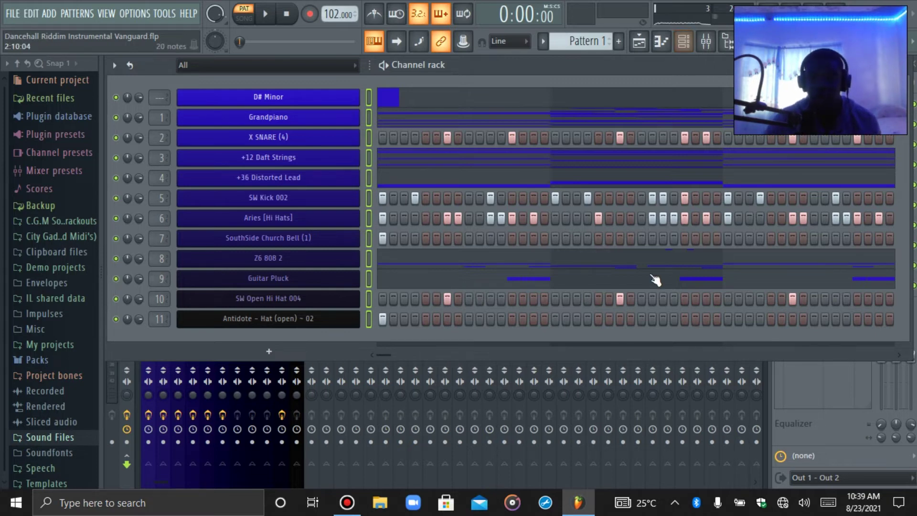
click(723, 47)
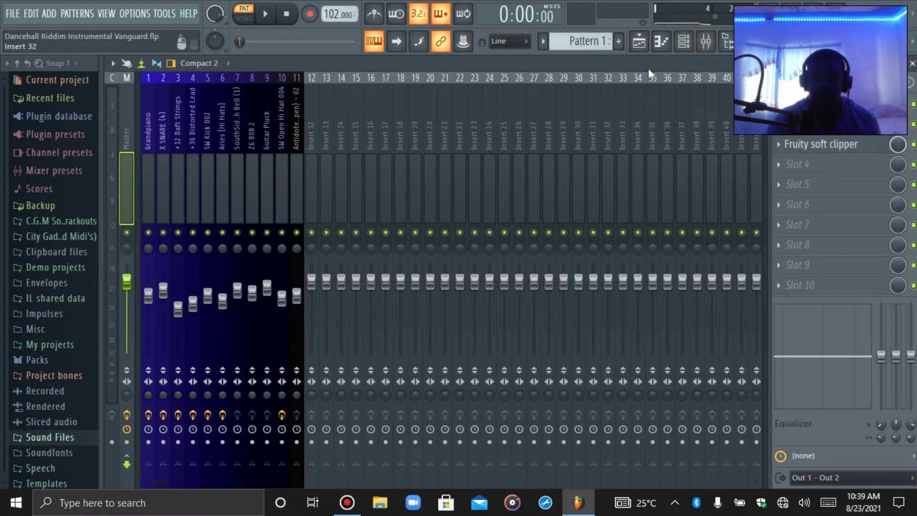
click(674, 46)
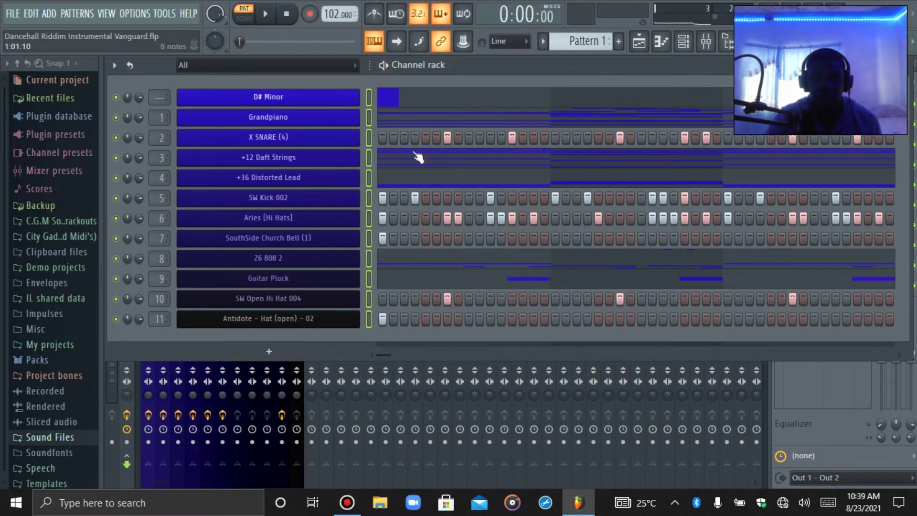
mouse_move(430, 6)
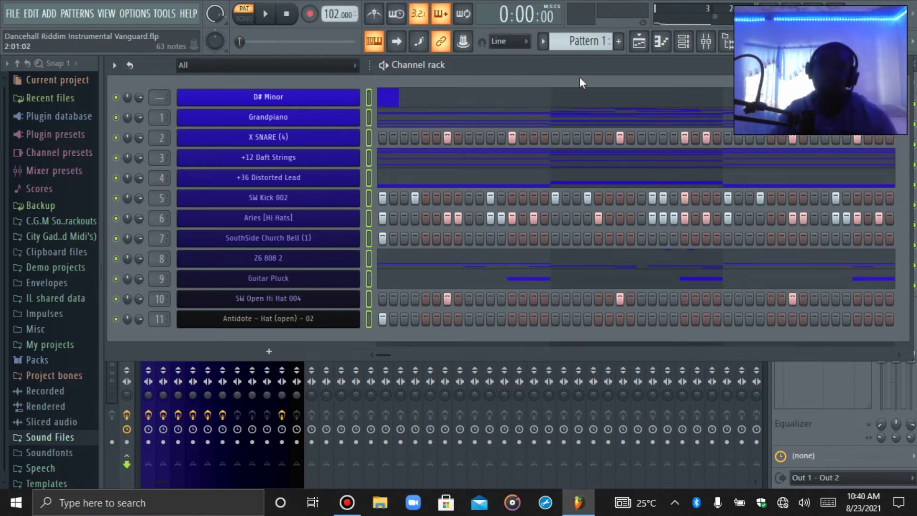
click(544, 43)
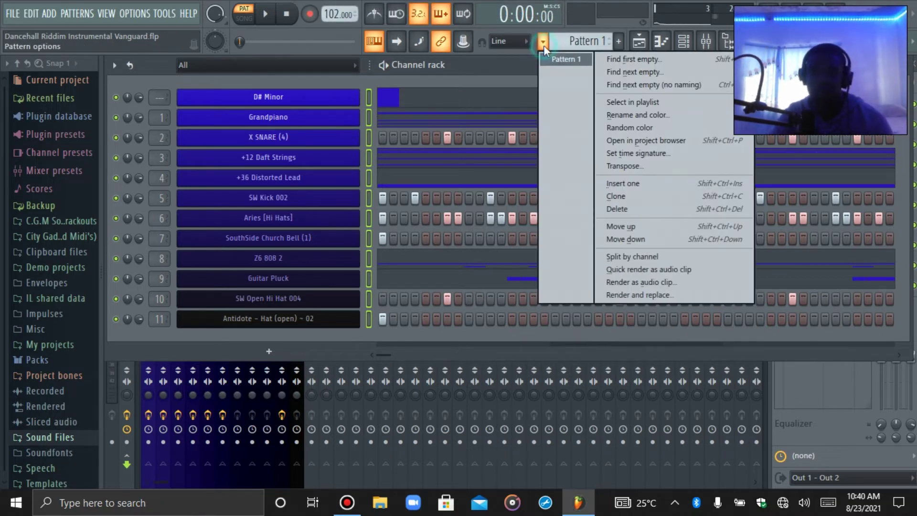
click(642, 256)
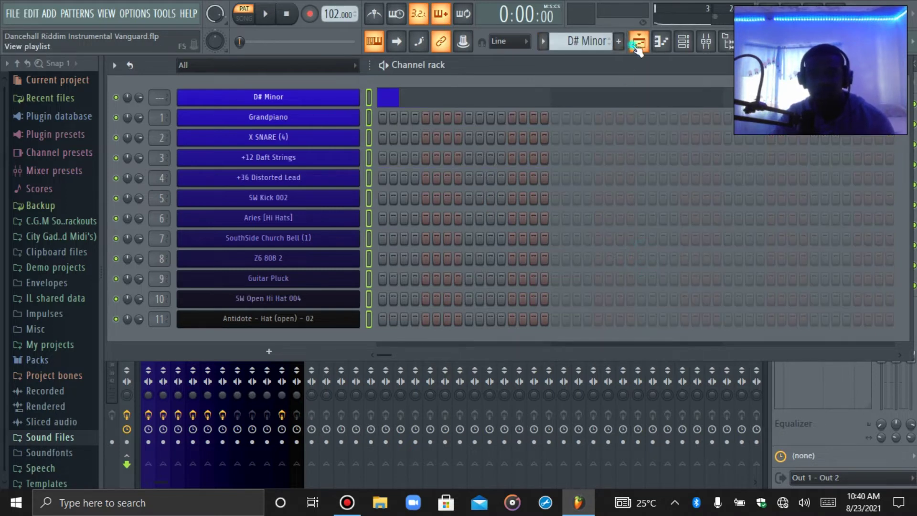
In the playlist, select the patterns from Grandpiano to Antidote - Hat (open) - 02 and place them on Tracks 1 to 11 from bar 1.
click(638, 43)
click(144, 151)
click(143, 172)
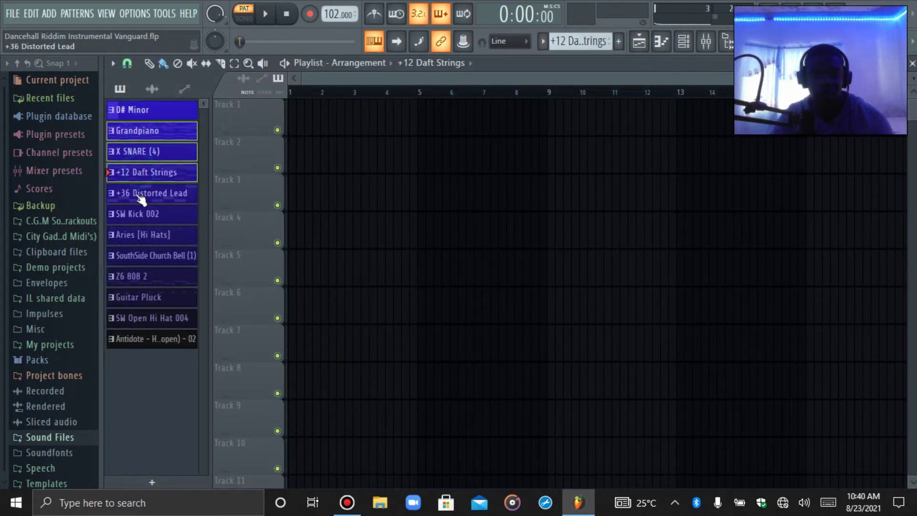
click(136, 219)
click(135, 233)
click(139, 258)
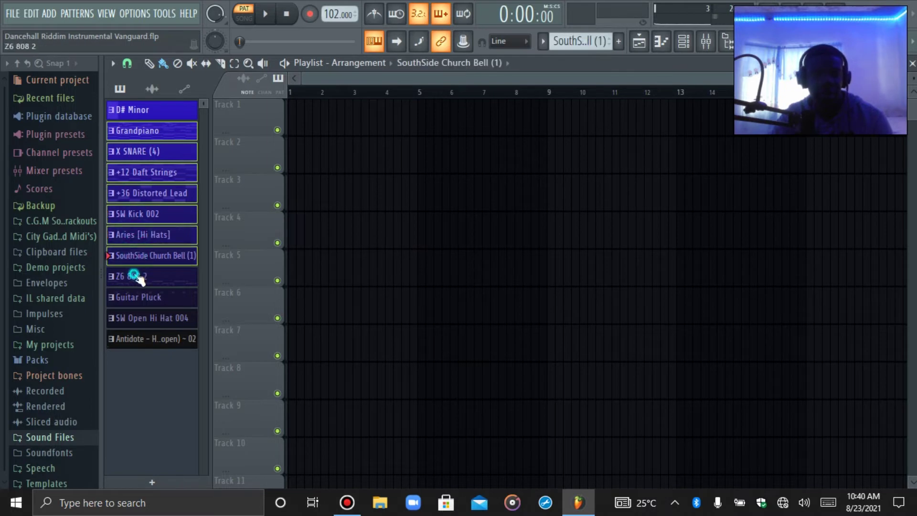
click(137, 277)
click(138, 297)
click(139, 339)
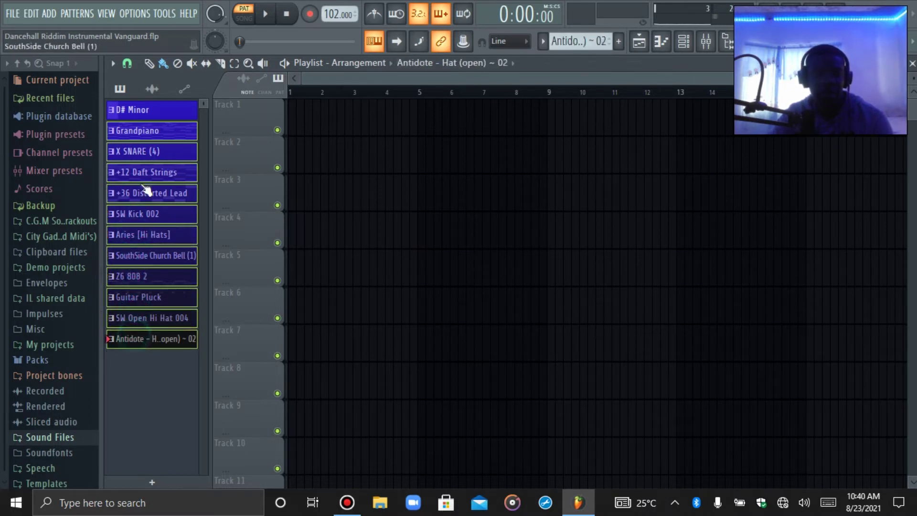
drag(134, 138, 243, 112)
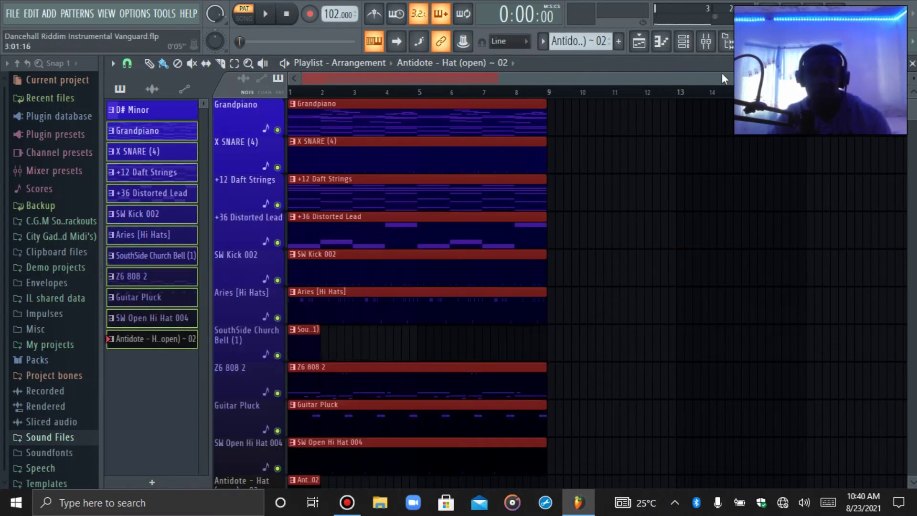
Switch to song mode and duplicate the full eight-bar block of clips three times, filling the arrangement up to bar 33.
drag(912, 78, 912, 95)
right_click(741, 196)
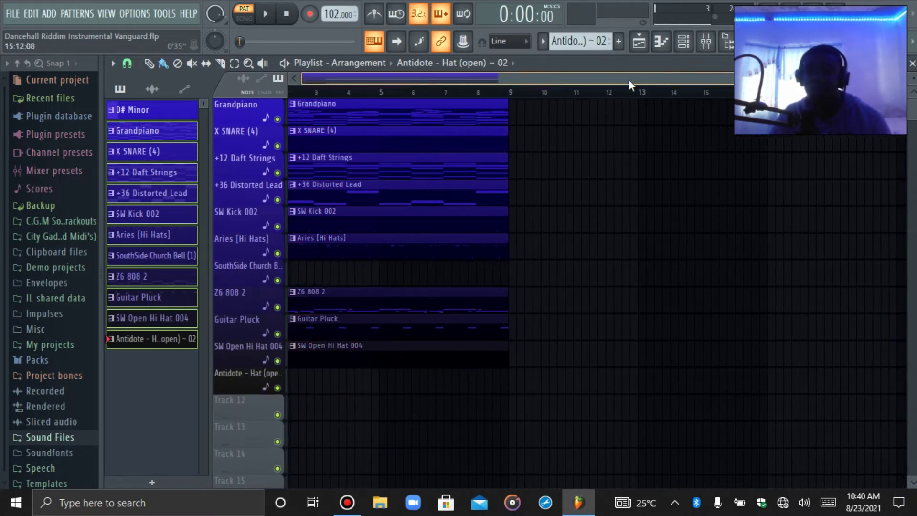
scroll(518, 79, down, 1)
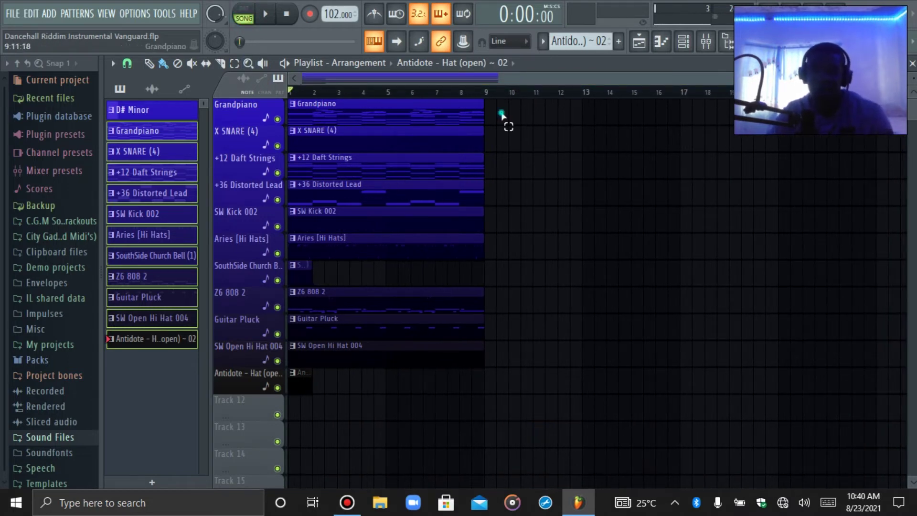
drag(502, 113, 266, 389)
key(ctrl+b)
key(ctrl+b)
key(ctrl+b)
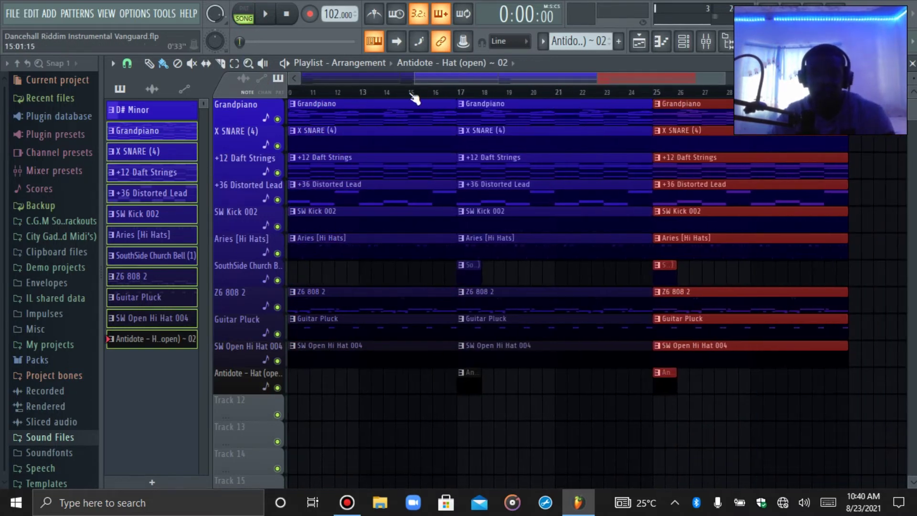
drag(415, 82, 326, 80)
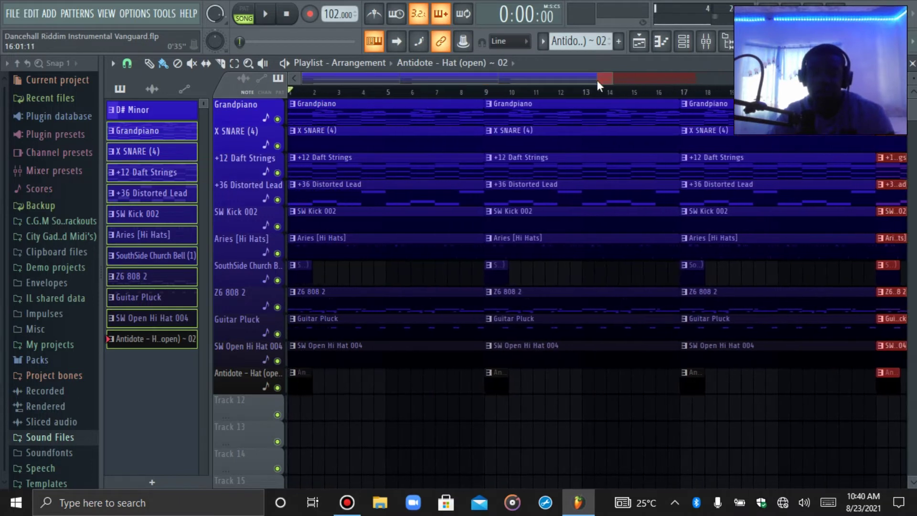
scroll(597, 80, down, 2)
click(833, 148)
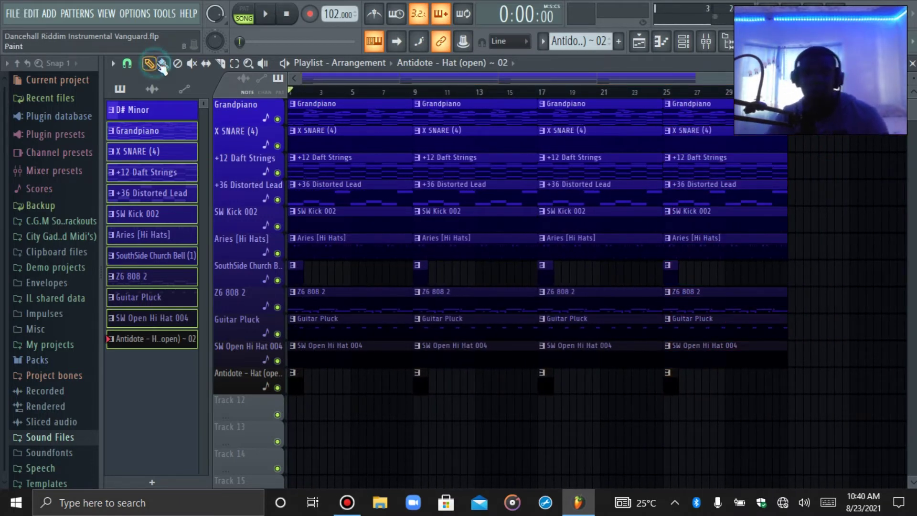
Solo the Grandpiano playlist track, then unmute Antidote - Hat (open) and SouthSide Church Bell for the intro and play it.
right_click(278, 119)
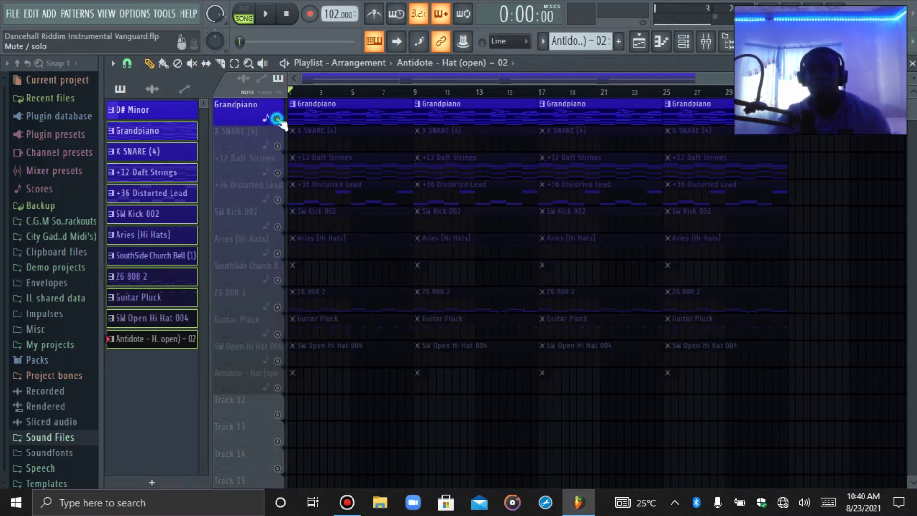
key(space)
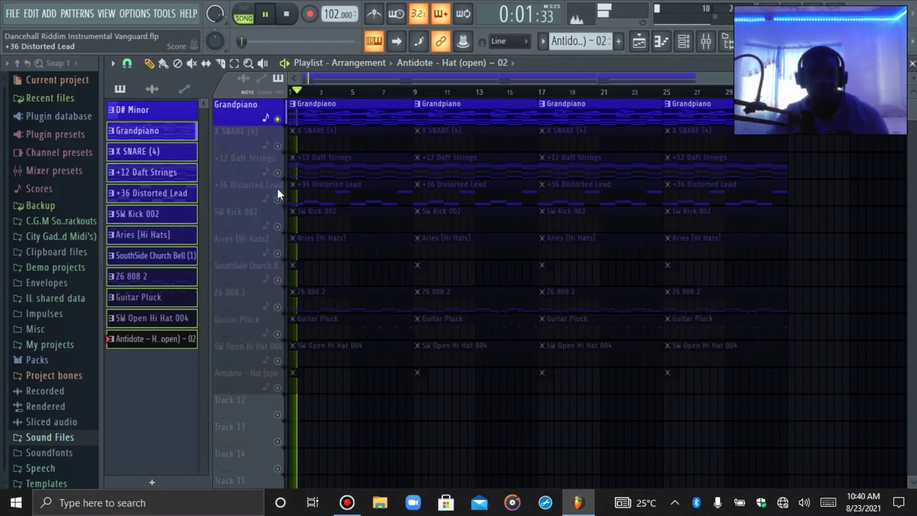
key(space)
click(277, 387)
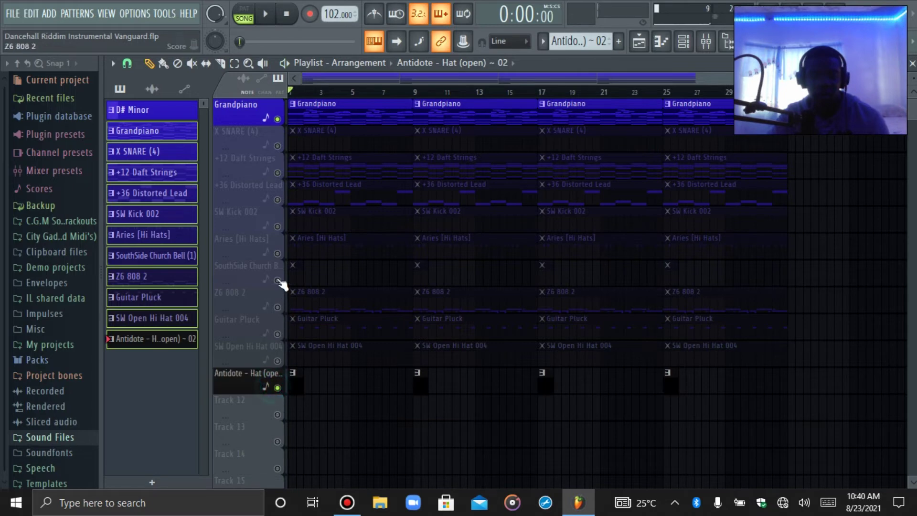
click(277, 280)
key(space)
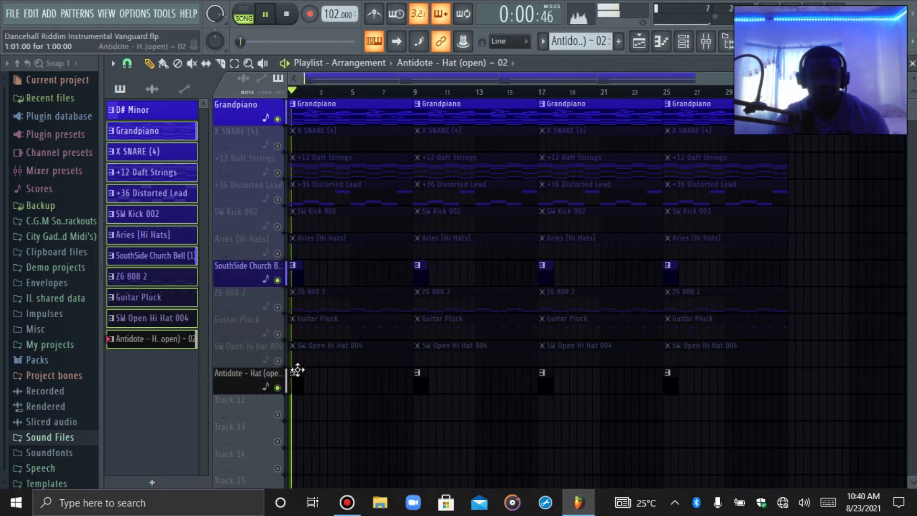
Unmute Guitar Pluck and SW Open Hi Hat 004, trim their first clips to start at bar 5, and remove the first SW Kick 002 clip.
click(277, 334)
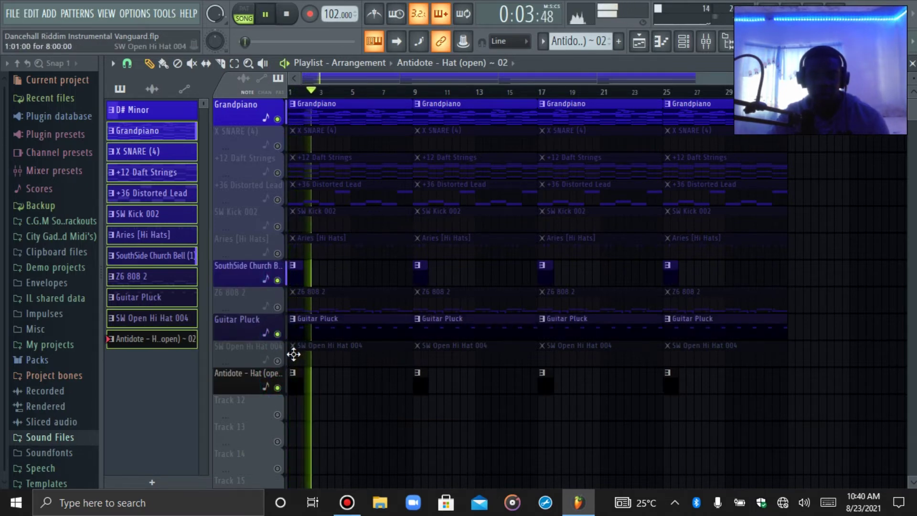
drag(289, 352, 352, 362)
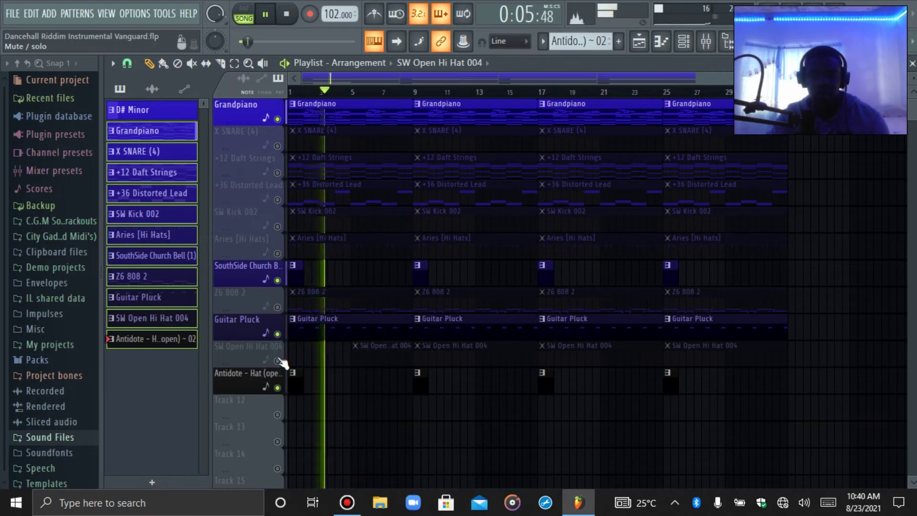
click(277, 361)
drag(290, 338, 353, 340)
key(space)
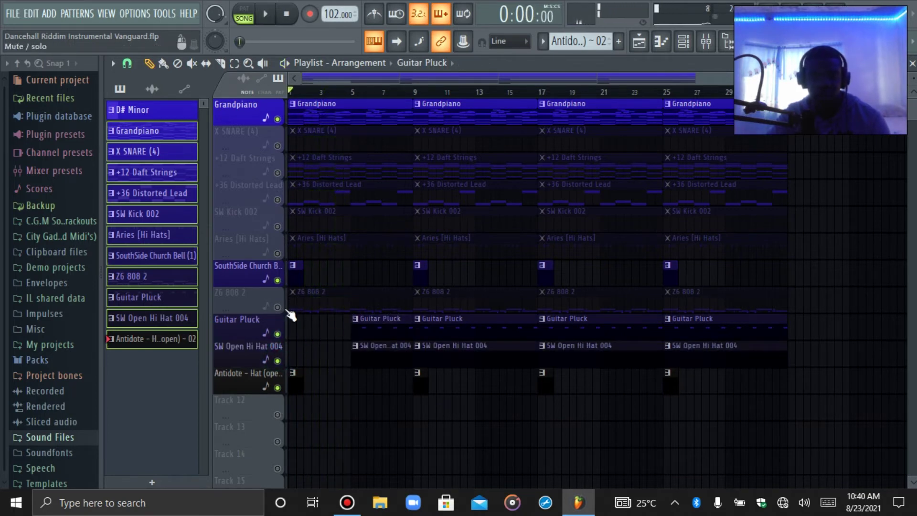
Unmute Aries [Hi Hats], Z6 808 2 and SW Kick 002, trimming the first hi-hat, 808 and X SNARE (4) clips to start at bar 5.
click(278, 253)
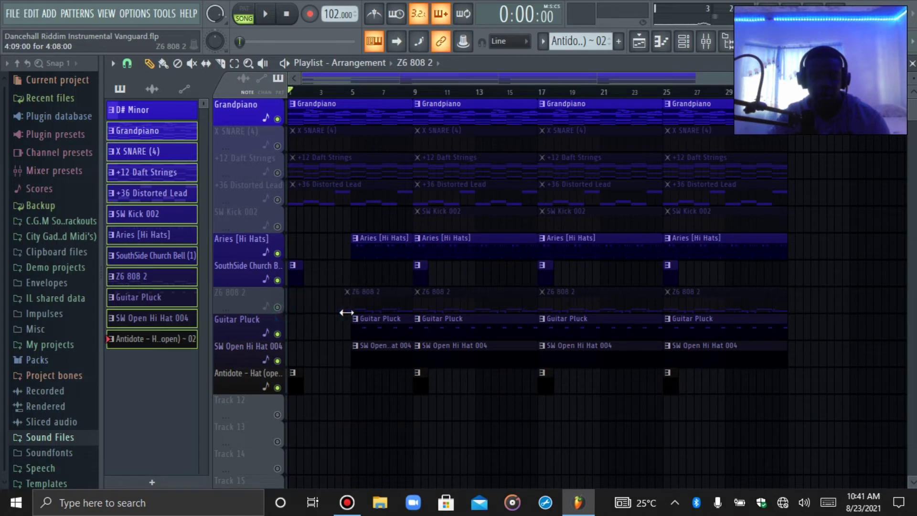
click(277, 307)
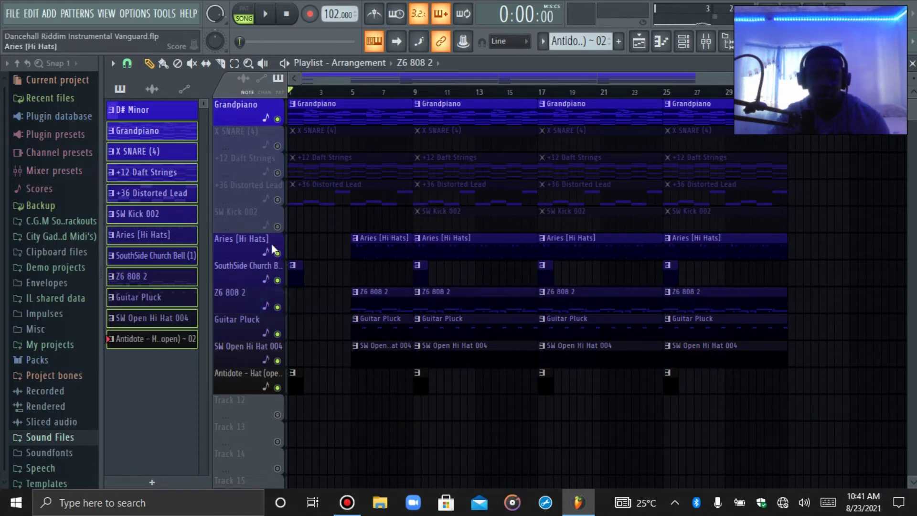
click(277, 226)
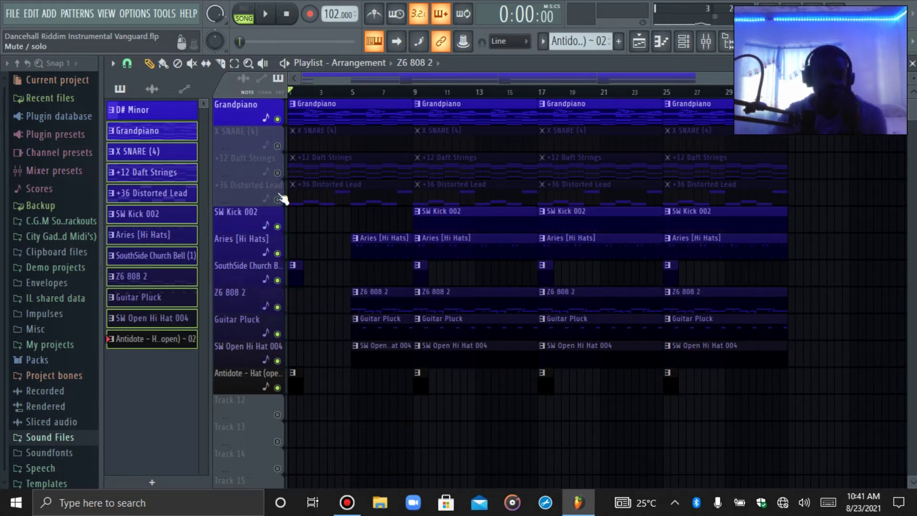
right_click(304, 138)
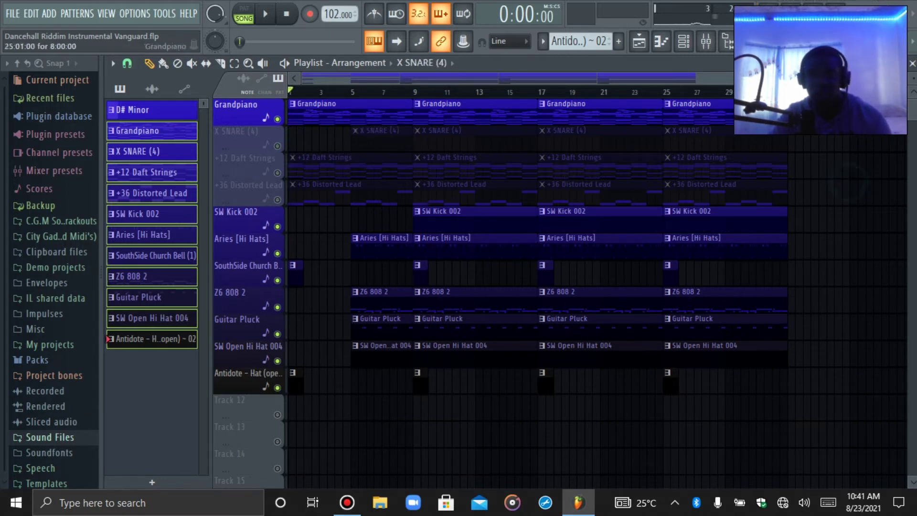
scroll(853, 158, down, 2)
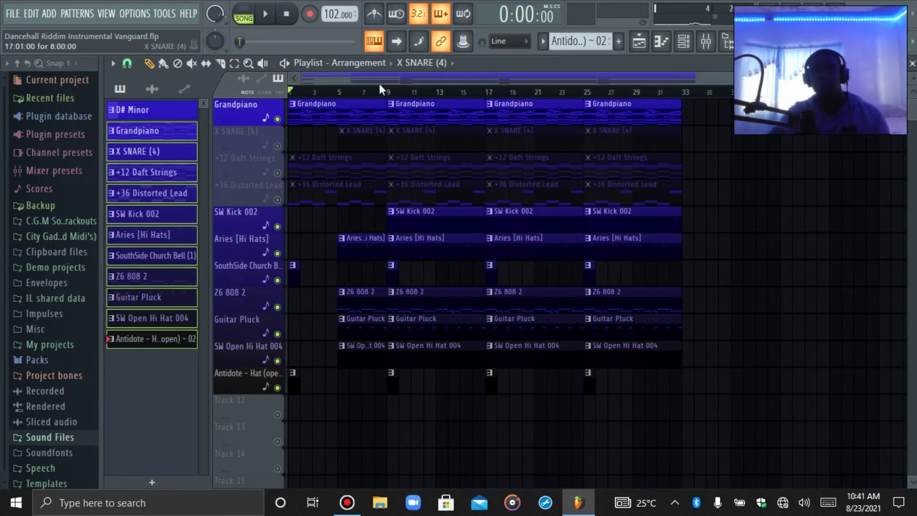
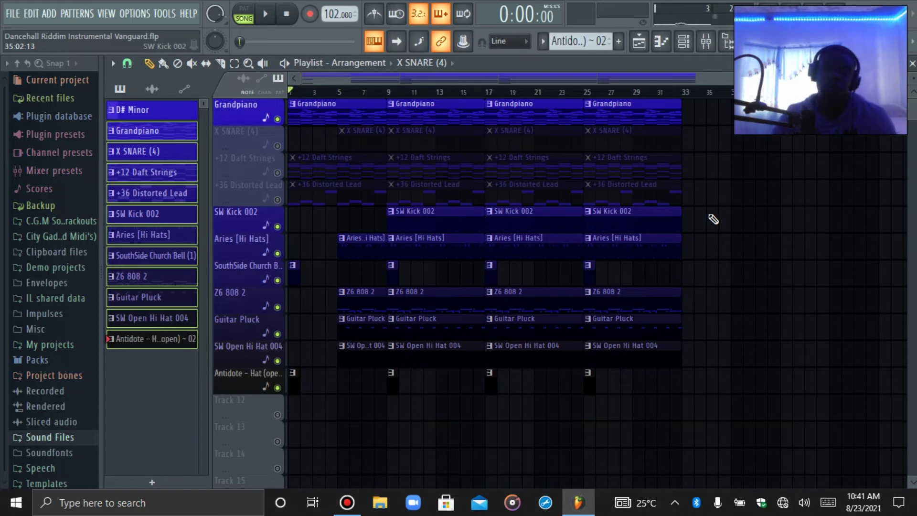
Unmute all remaining playlist tracks, including +36 Distorted Lead, and remove the first +36 Distorted Lead clip.
click(277, 200)
right_click(298, 195)
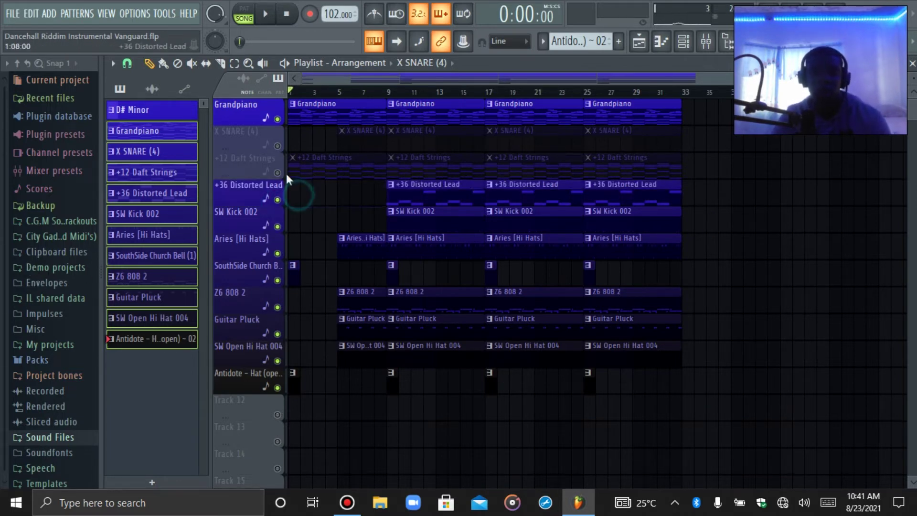
right_click(277, 148)
right_click(277, 148)
key(space)
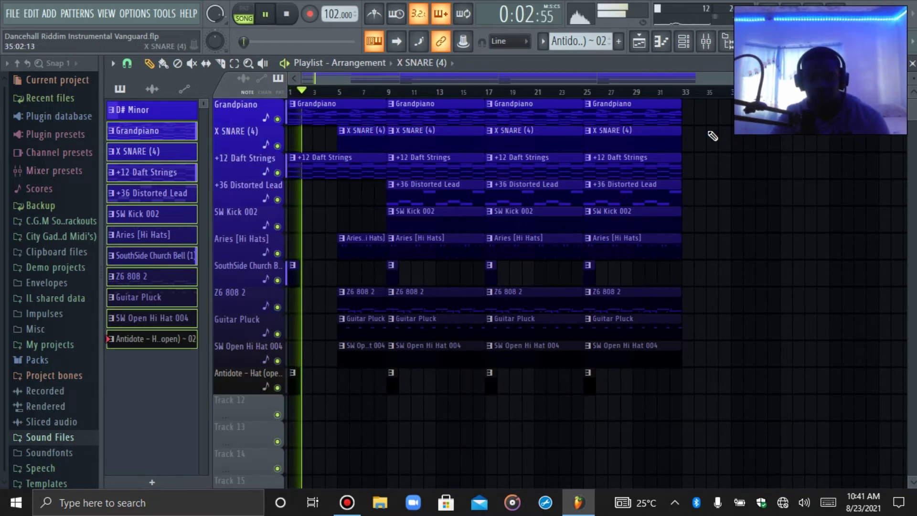
Add a SouthSide Church Bell (1) clip at bar 5 on its own playlist track and play the intro.
click(293, 279)
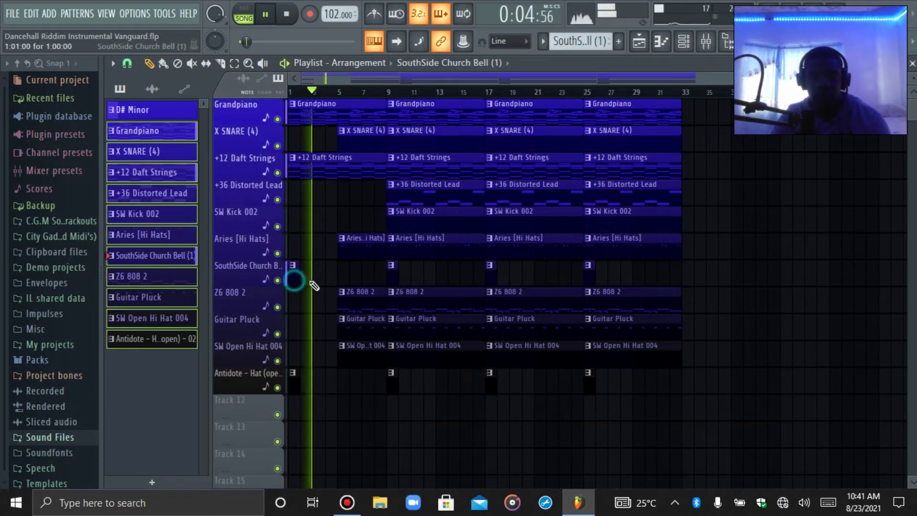
click(339, 271)
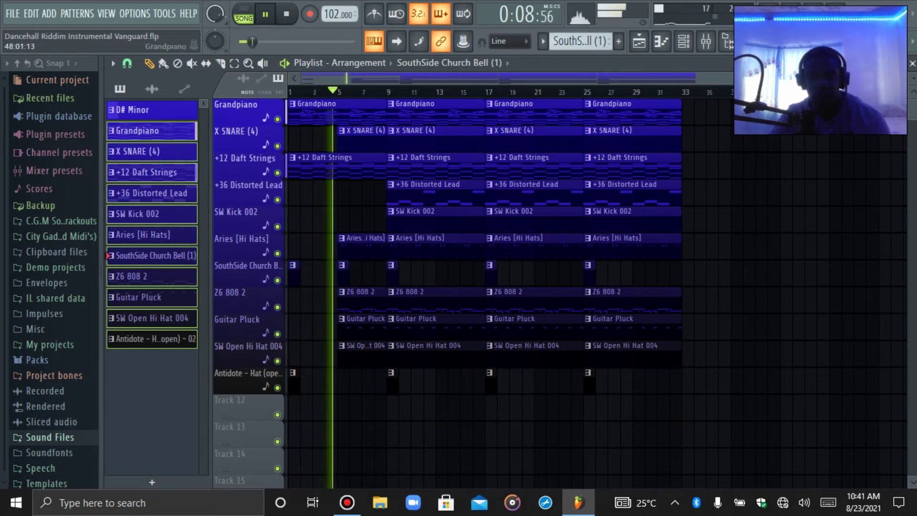
drag(898, 77, 577, 72)
scroll(577, 71, down, 4)
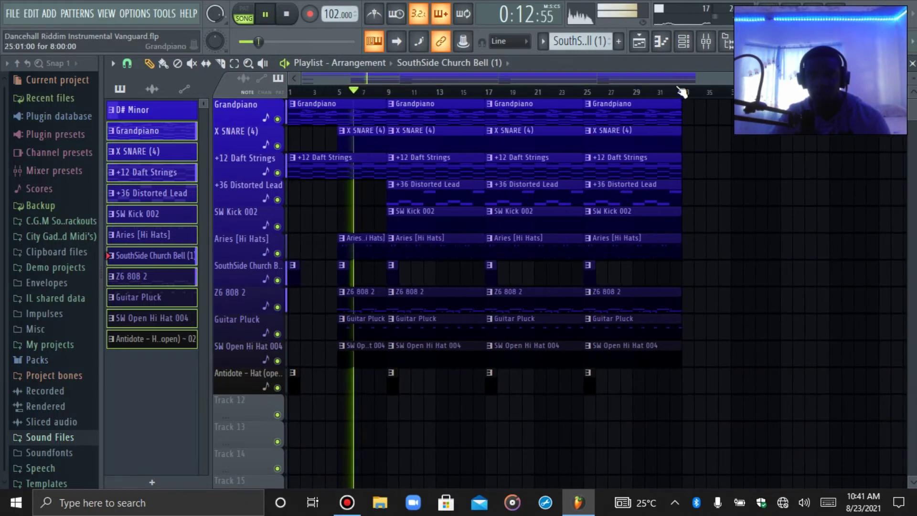
Lower the Guitar Pluck mixer track's volume to 80% (-4.8 dB) and return to the playlist.
click(706, 42)
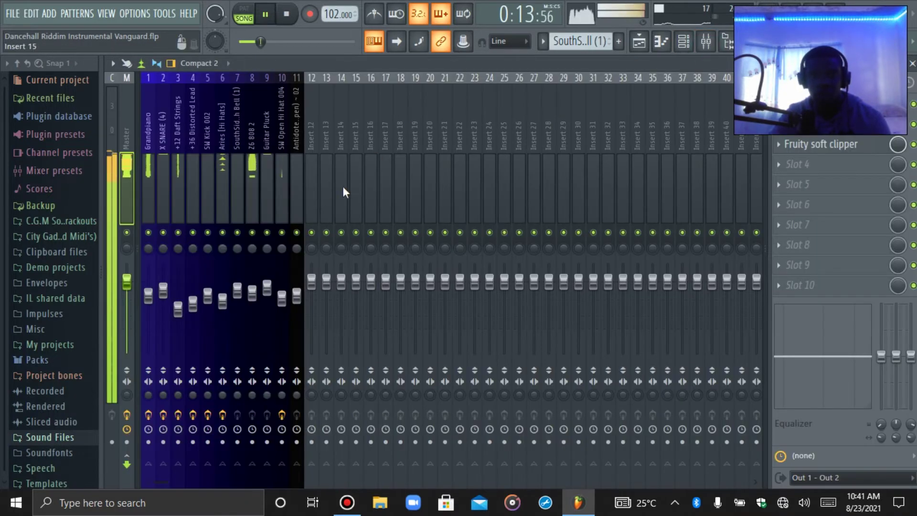
click(266, 206)
drag(267, 287, 267, 296)
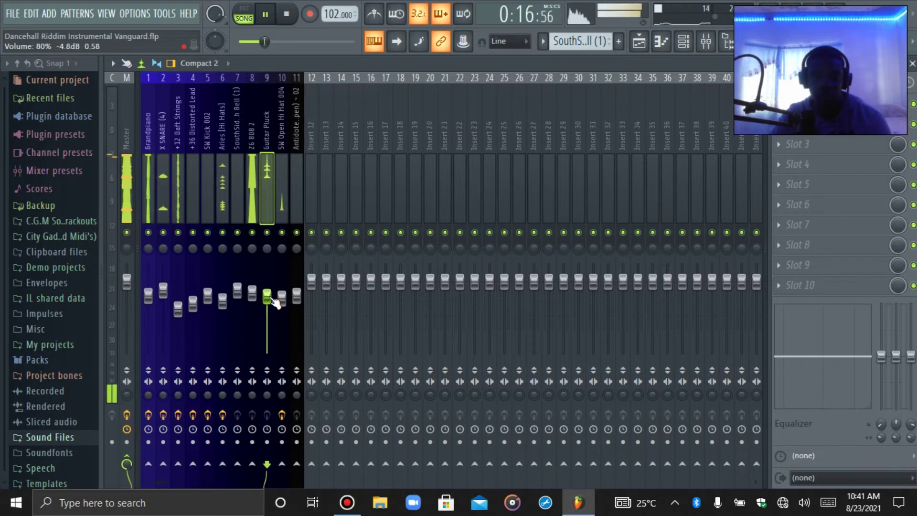
click(639, 42)
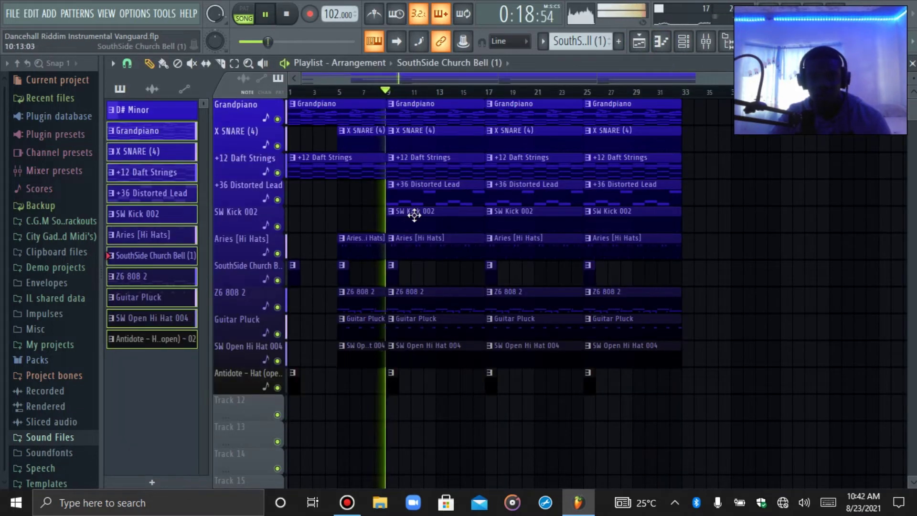
Shorten the first X SNARE (4) and +12 Daft Strings clips to end one beat before bar 9, checking the transition by ear.
key(space)
drag(851, 78, 662, 99)
scroll(662, 99, up, 3)
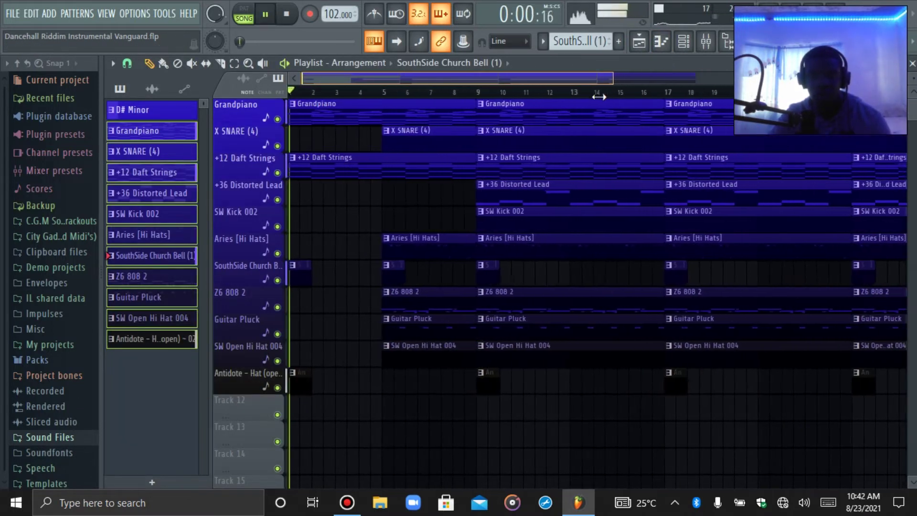
key(space)
click(543, 97)
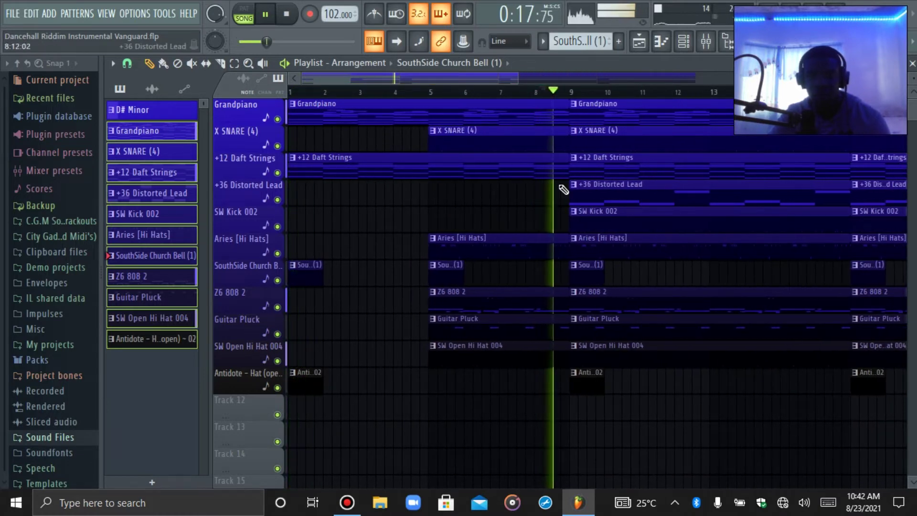
click(563, 173)
mouse_move(563, 173)
mouse_down()
mouse_move(563, 157)
mouse_move(552, 160)
mouse_up()
drag(519, 78, 466, 154)
key(space)
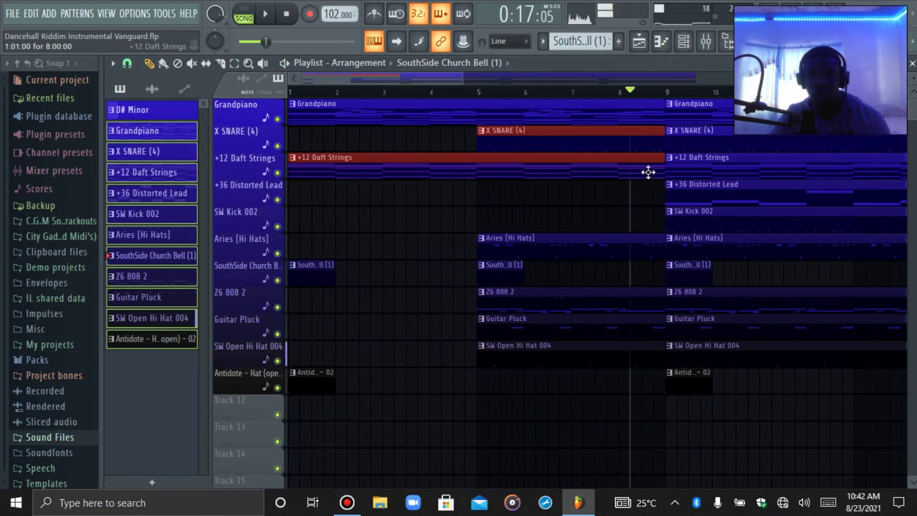
drag(657, 172, 646, 173)
key(space)
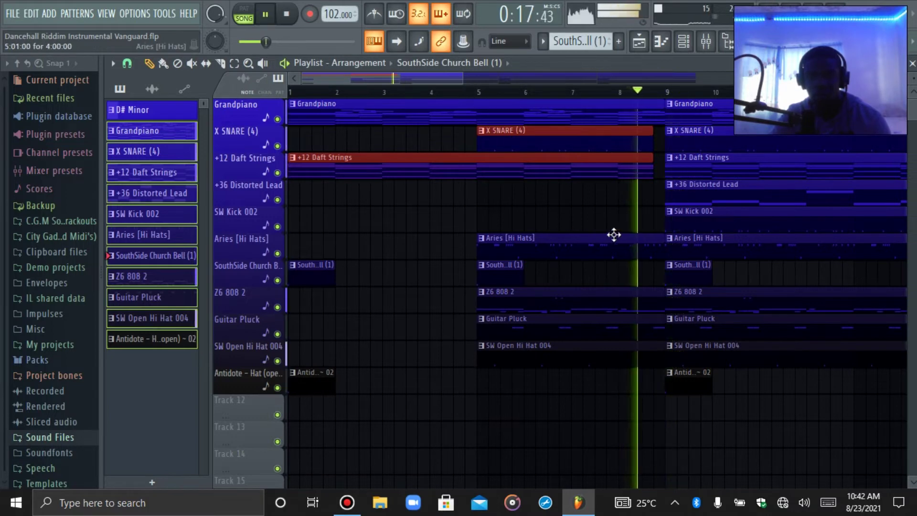
Shorten the first SW Open Hi Hat 004, Z6 808 2 and Aries [Hi Hats] clips to end one beat before bar 9.
drag(616, 234, 649, 361)
ctrl+click(635, 354)
key(space)
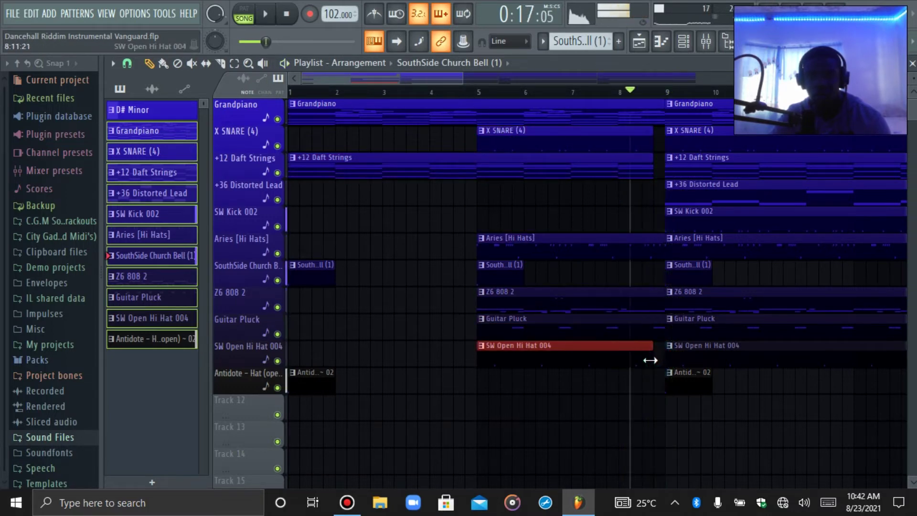
key(space)
drag(655, 310, 652, 259)
key(space)
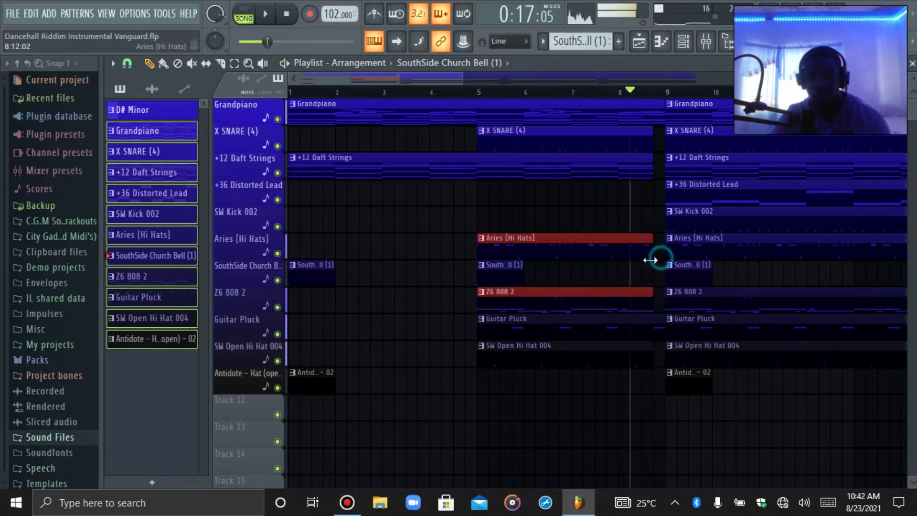
key(space)
ctrl+click(641, 415)
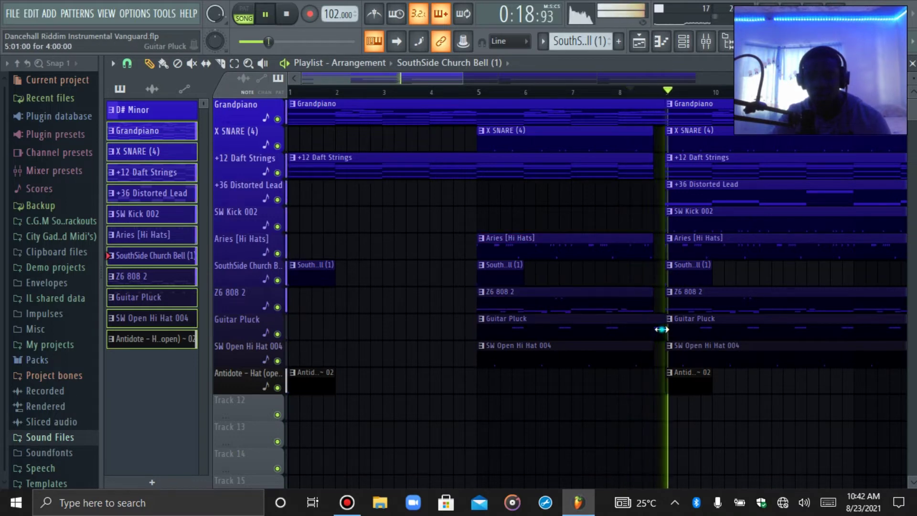
Readjust the ends of the first Guitar Pluck and +12 Daft Strings clips near bar 9 and replay the transition.
drag(662, 330, 656, 329)
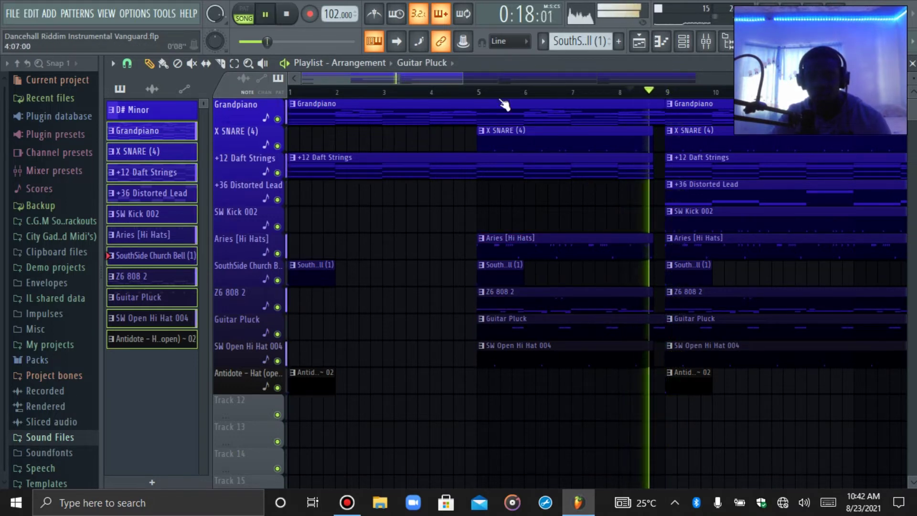
click(648, 175)
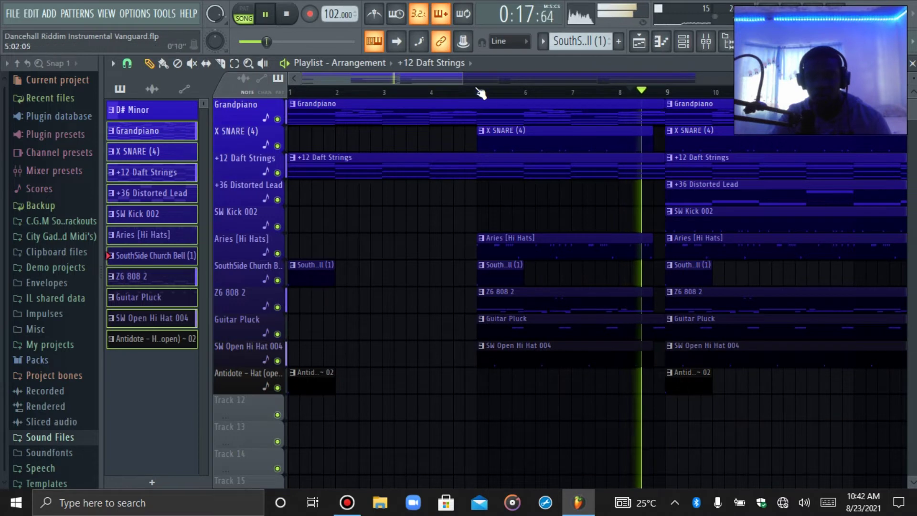
drag(461, 79, 695, 78)
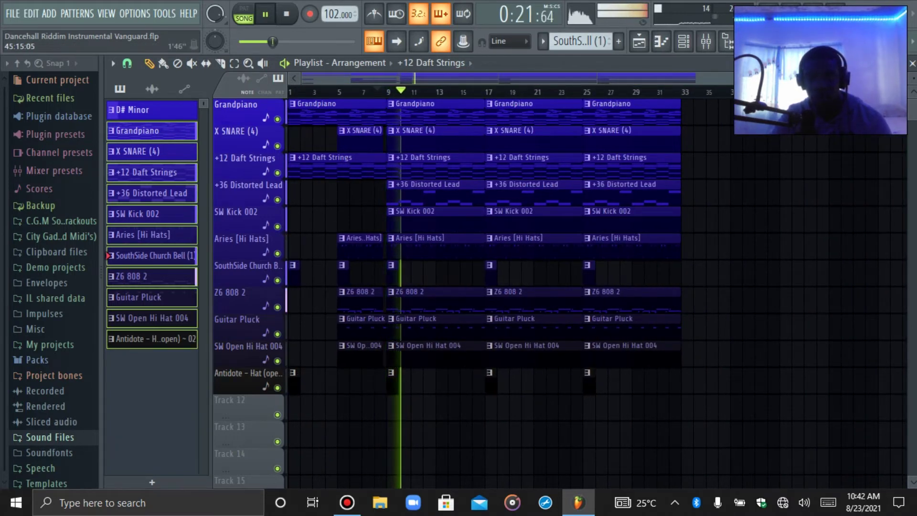
drag(903, 79, 751, 79)
key(space)
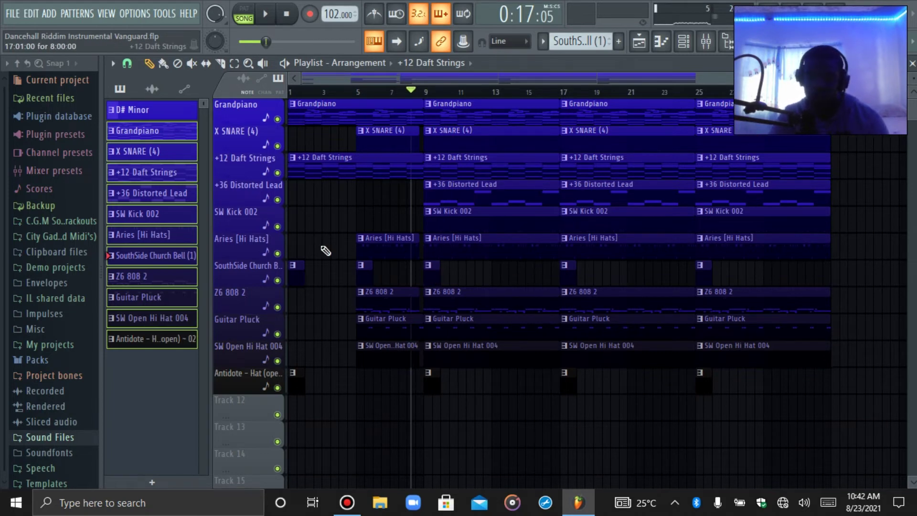
scroll(790, 146, down, 3)
key(space)
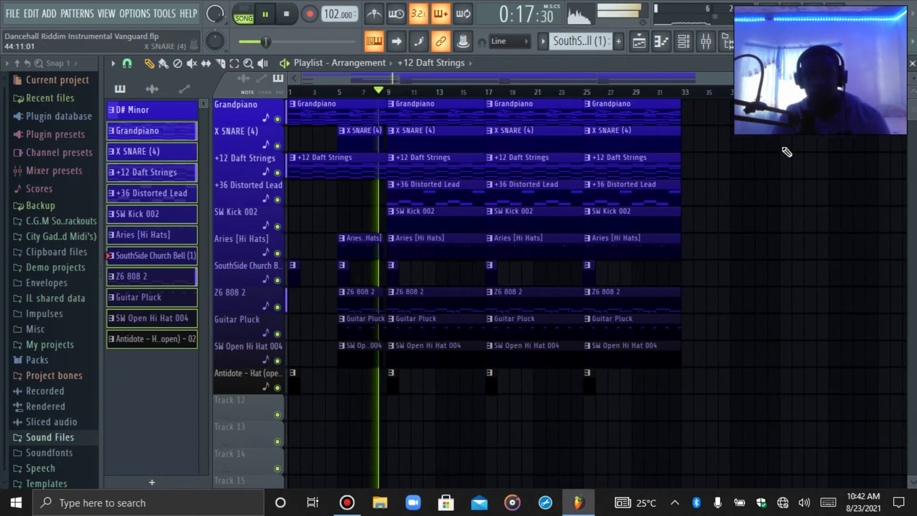
Shorten the X SNARE (4), Aries [Hi Hats] and SW Open Hi Hat 004 clips starting at bar 9 to end at bar 16.
ctrl+click(469, 219)
ctrl+shift+click(463, 250)
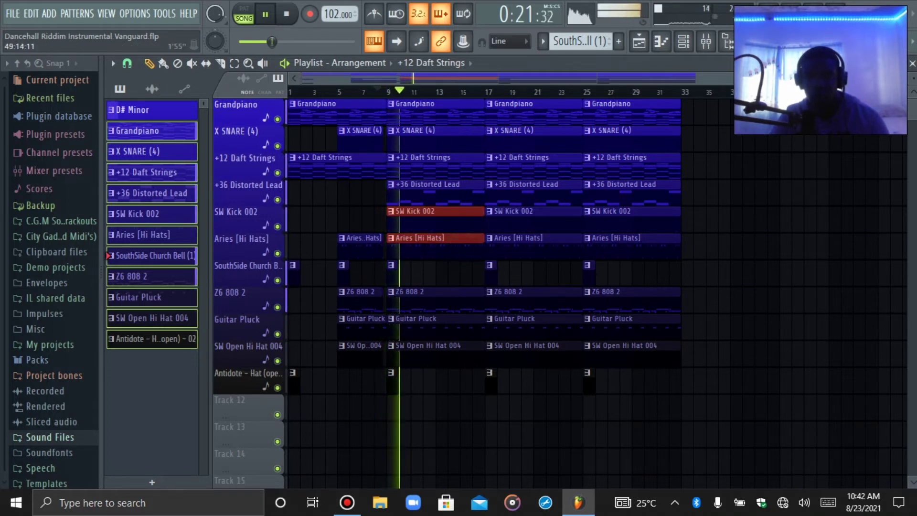
scroll(569, 444, up, 3)
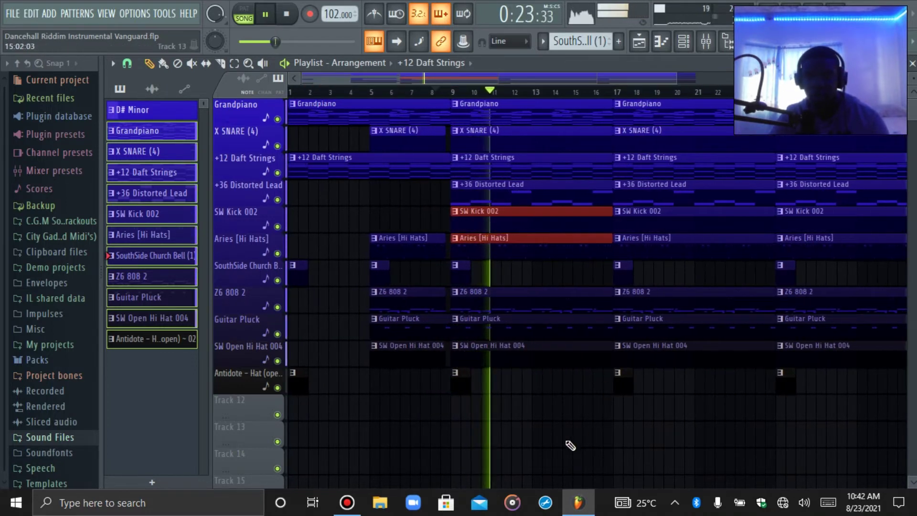
click(565, 439)
click(575, 363)
ctrl+click(591, 252)
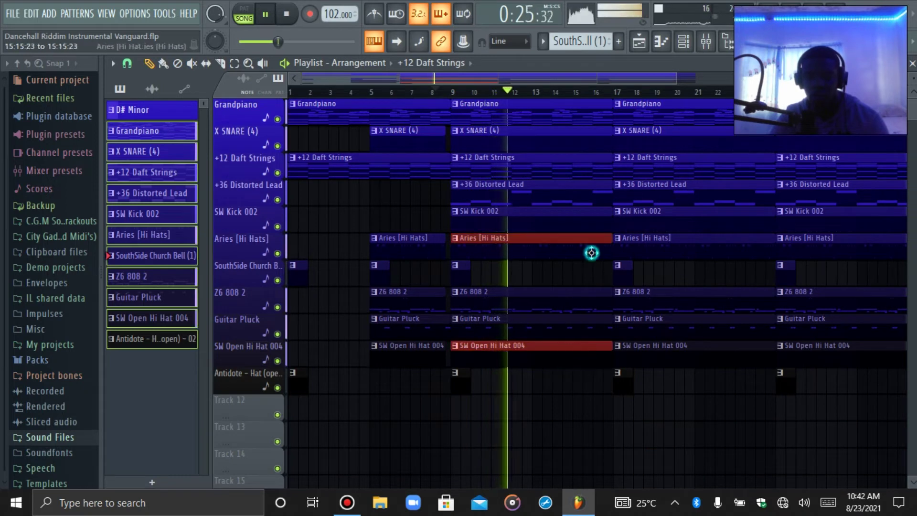
ctrl+click(592, 139)
drag(608, 149, 600, 148)
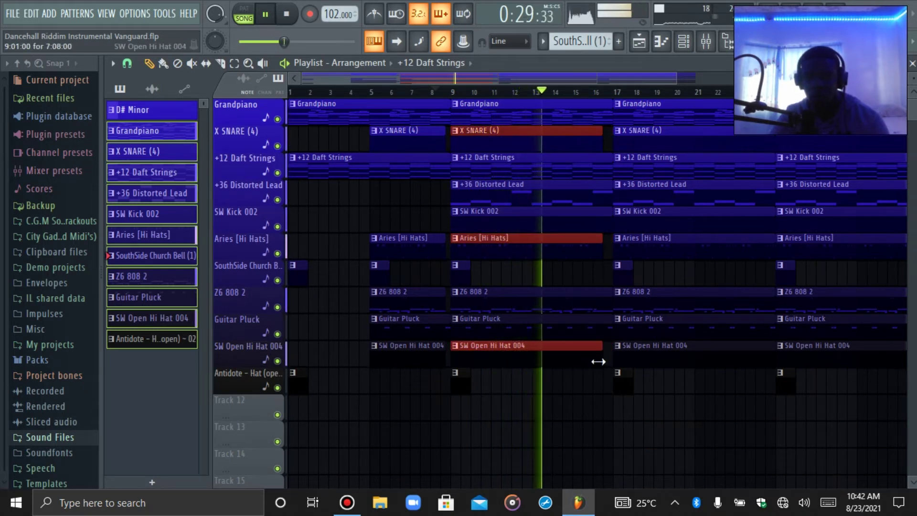
mouse_move(594, 363)
mouse_down()
mouse_move(585, 362)
mouse_move(600, 363)
mouse_up()
drag(540, 360, 554, 360)
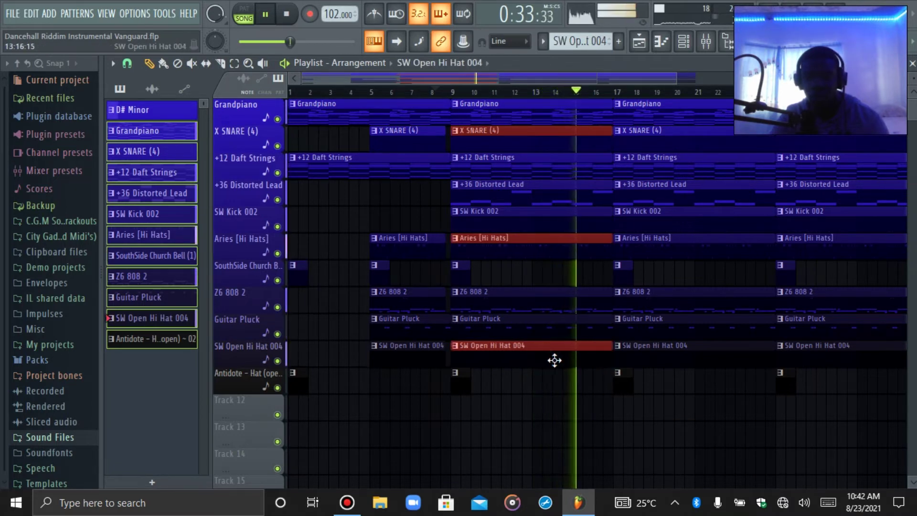
drag(612, 356, 594, 356)
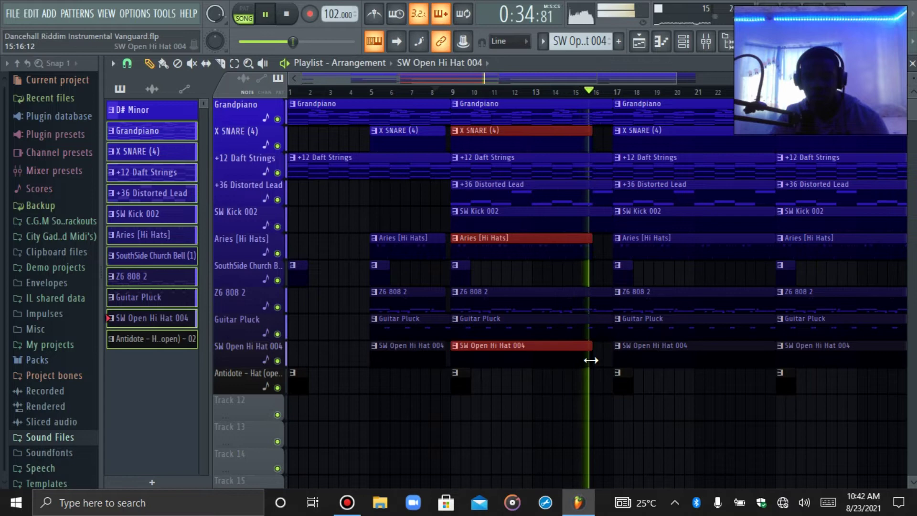
click(589, 414)
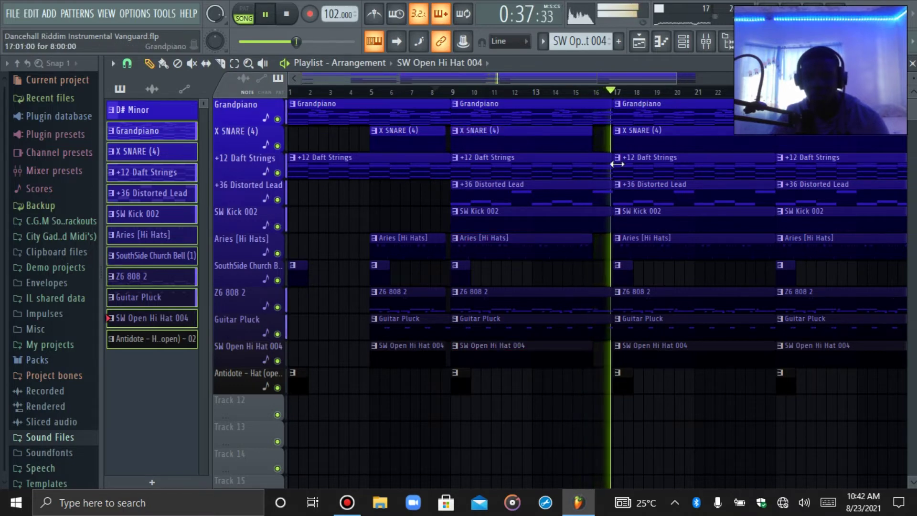
Extend the X SNARE (4) clip at bar 9 to 8:00:00 and the Aries [Hi Hats] clip to 7:08:00, replaying the transition.
key(space)
key(space)
click(561, 92)
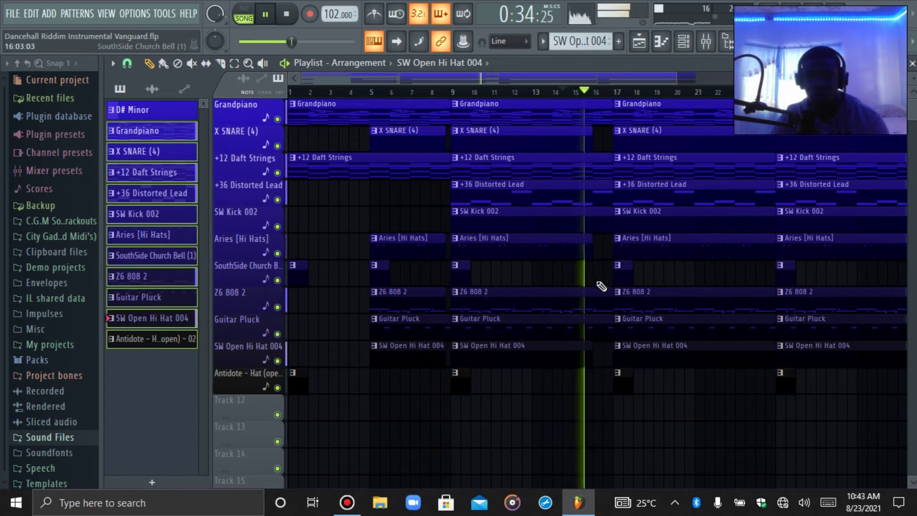
click(591, 144)
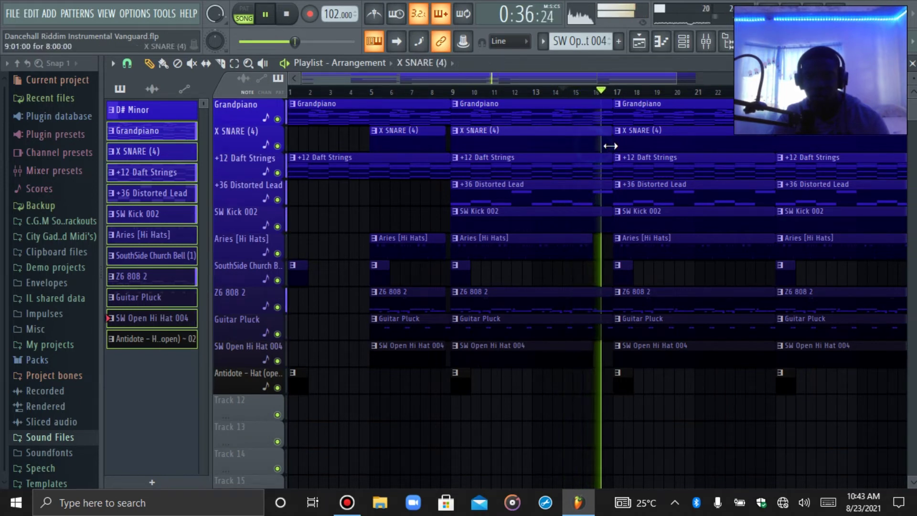
click(595, 248)
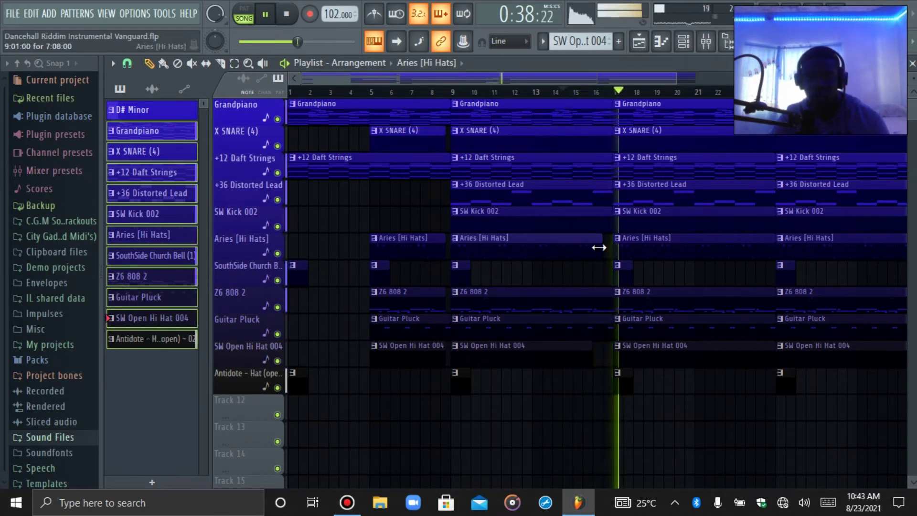
key(space)
key(space)
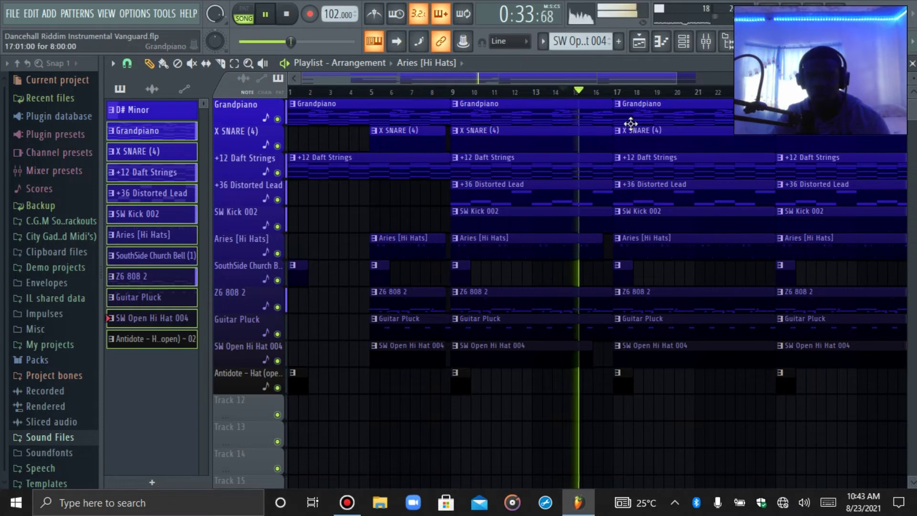
Shorten the SW Kick 002 clip starting at bar 9 to 7:08:00 and replay the lead-in to bar 17.
double_click(609, 179)
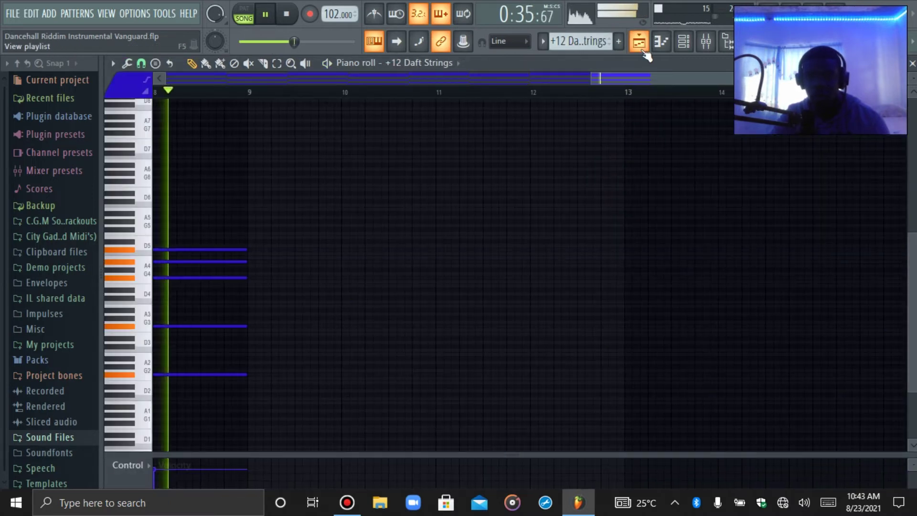
click(639, 42)
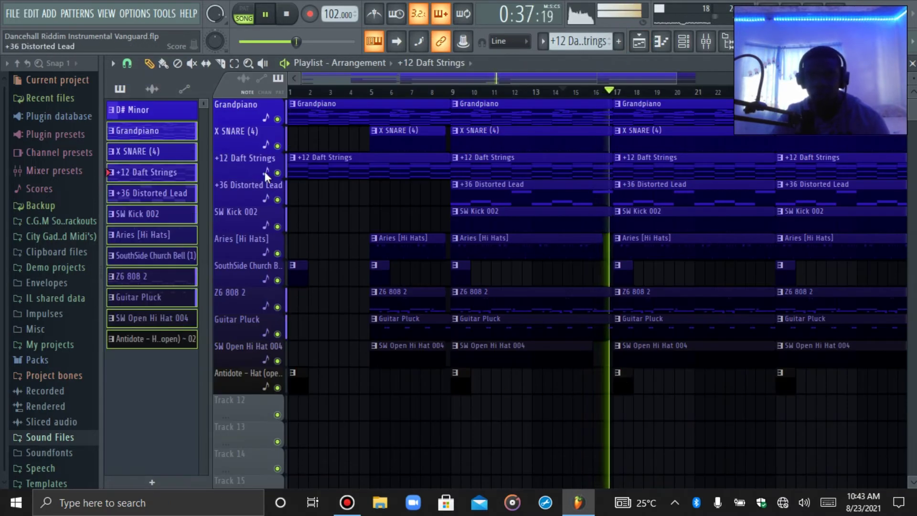
key(space)
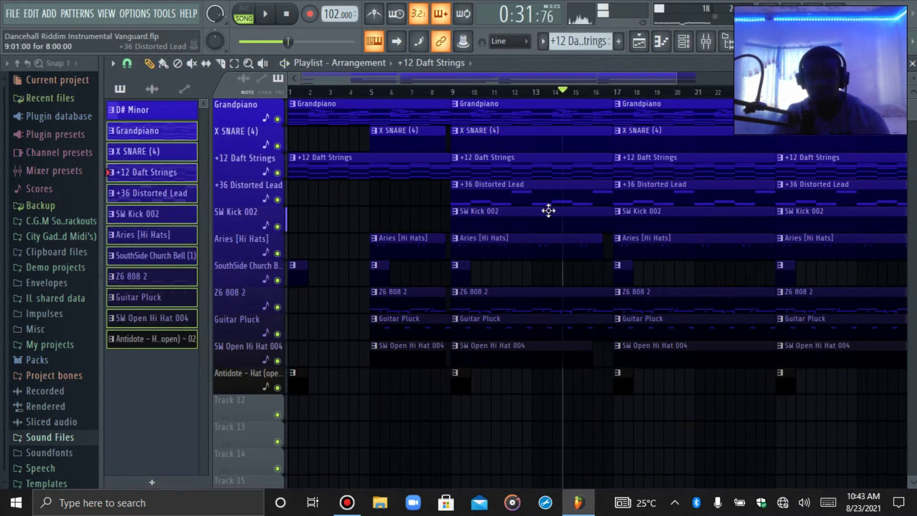
click(605, 233)
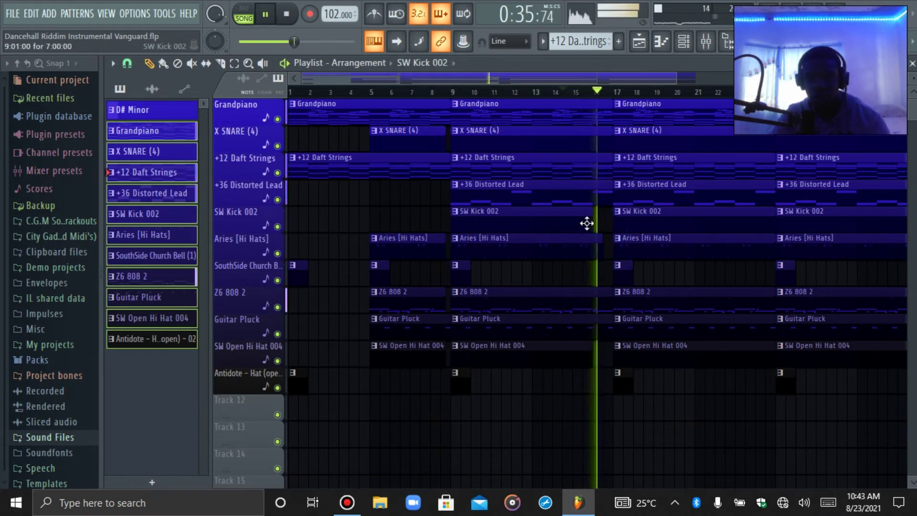
drag(587, 222, 597, 221)
key(space)
key(space)
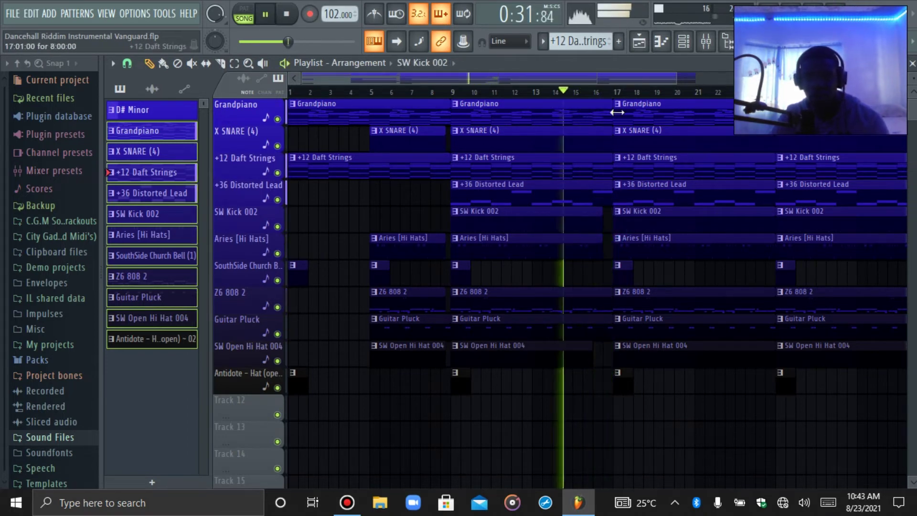
Lengthen the SW Kick 002 clip at bar 9 to 7:12:00 and shorten the X SNARE (4) clip there to 7:12:00, replaying the transition.
mouse_move(675, 76)
mouse_down()
mouse_move(624, 71)
mouse_move(565, 87)
mouse_up()
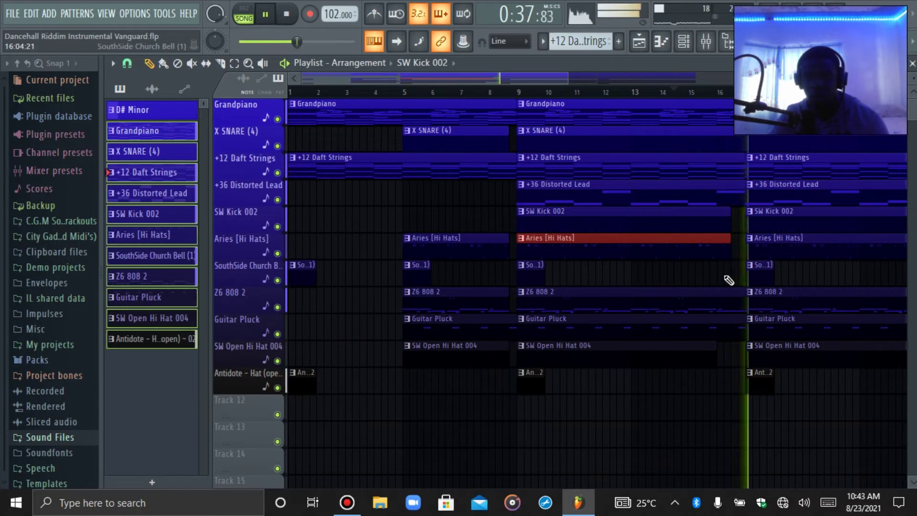
click(733, 226)
drag(728, 227, 733, 227)
key(space)
key(space)
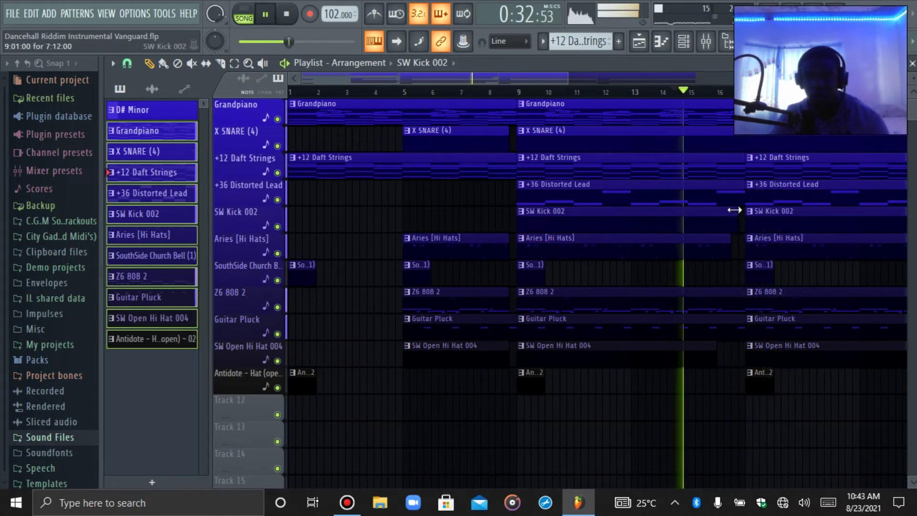
click(720, 130)
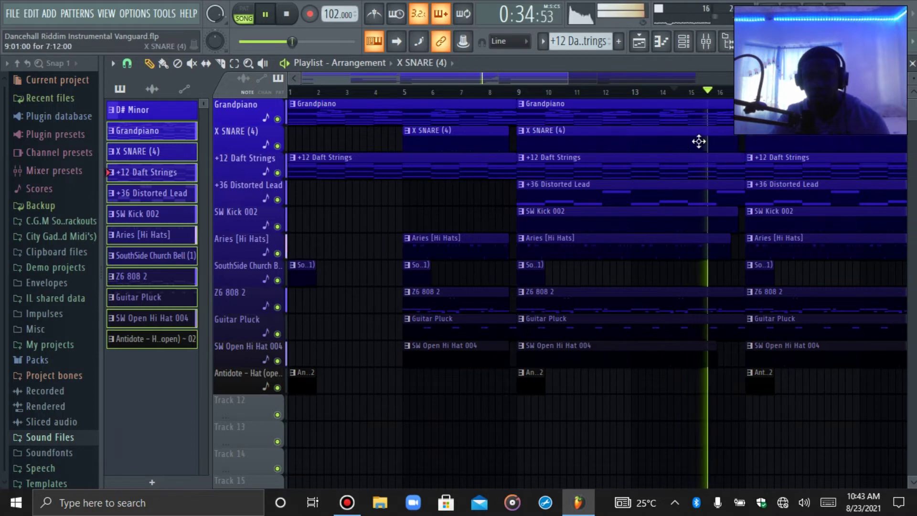
Replay the lead-in to bar 17 and delete the +12 Daft Strings and +36 Distorted Lead clips starting at bar 17.
drag(568, 78, 896, 83)
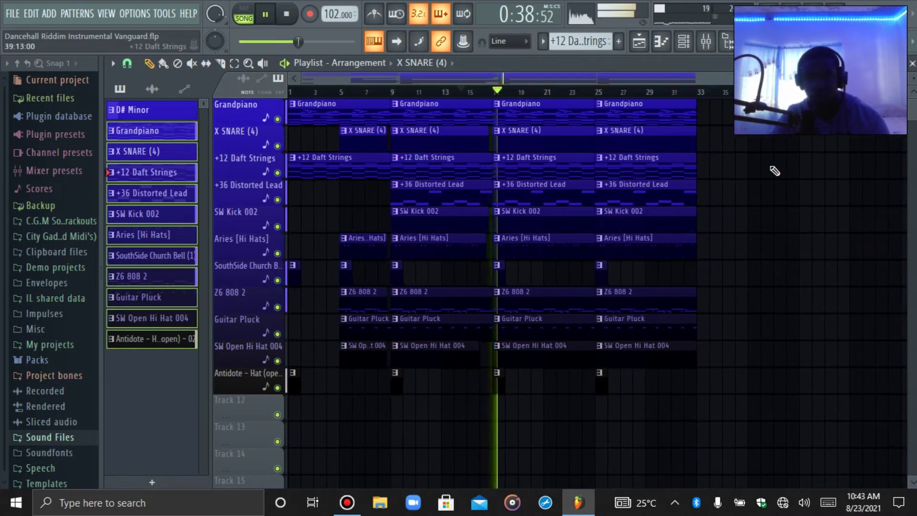
key(space)
key(space)
click(479, 91)
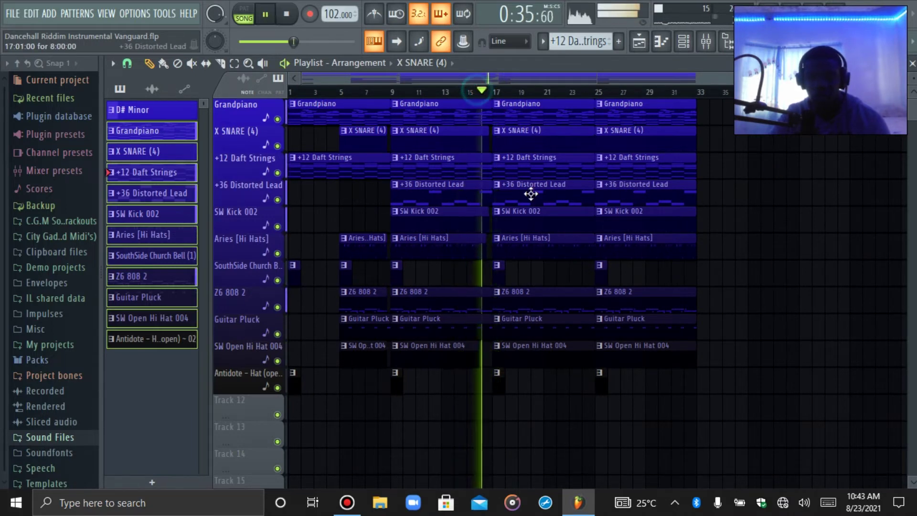
right_click(535, 170)
right_click(543, 196)
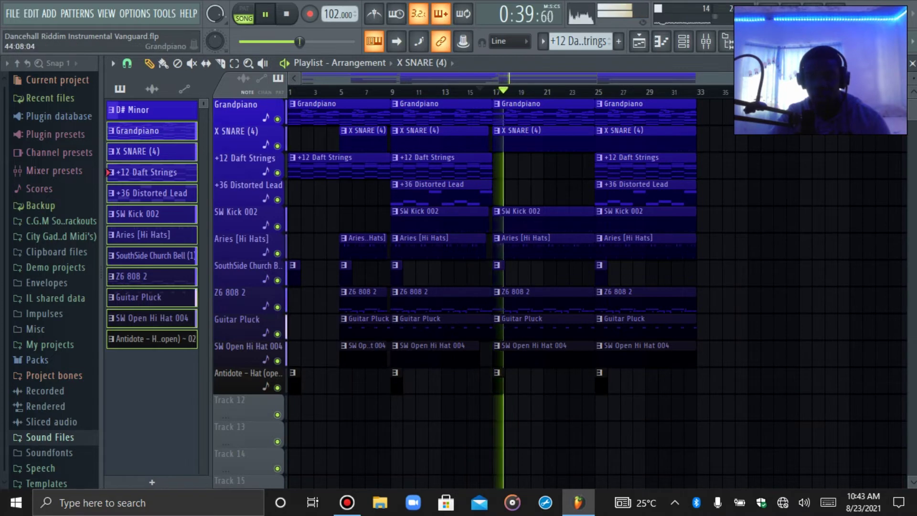
click(468, 99)
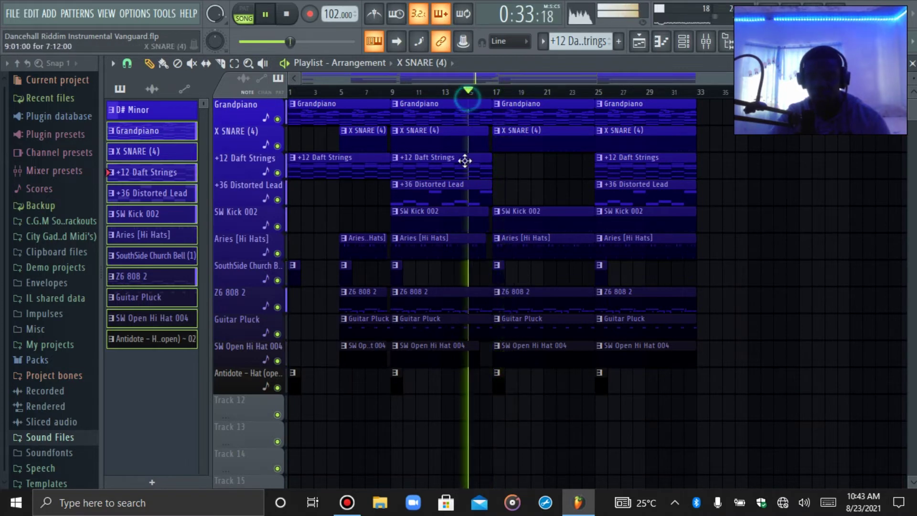
Put the +12 Daft Strings clip back at bar 17 and delete the +36 Distorted Lead clip starting at bar 25.
click(463, 174)
key(ctrl+b)
click(760, 199)
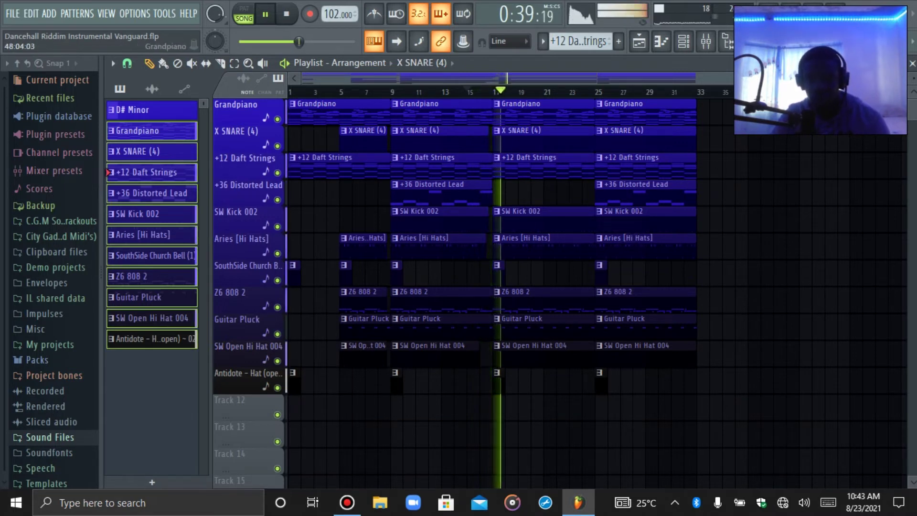
right_click(616, 187)
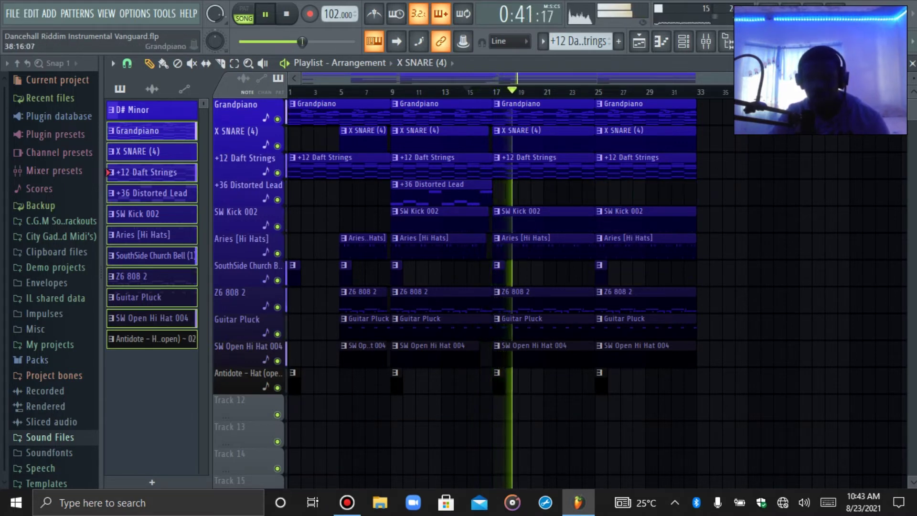
key(space)
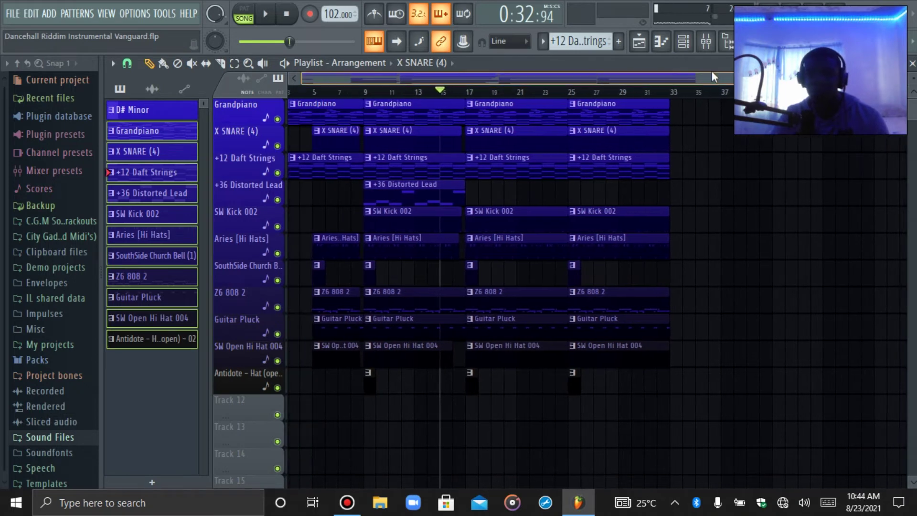
Delete the Guitar Pluck clips starting at bars 17 and 25.
scroll(770, 149, down, 2)
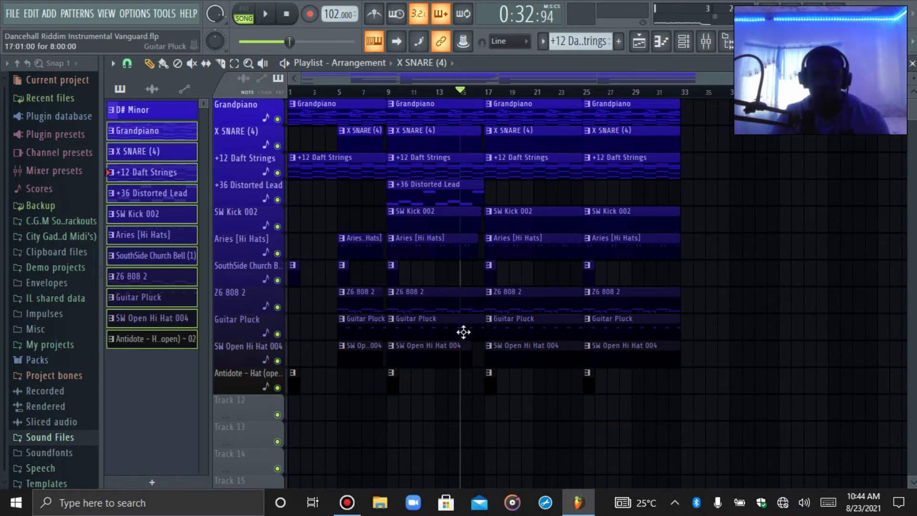
right_click(504, 329)
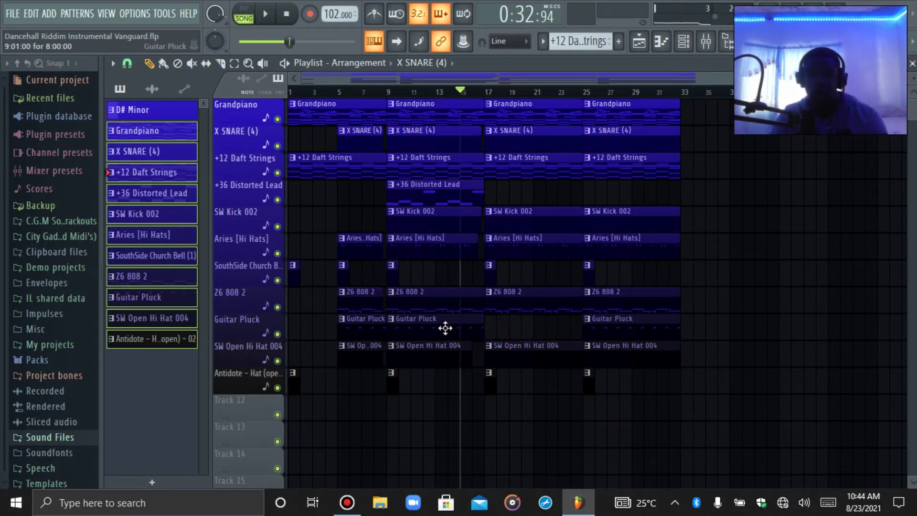
right_click(633, 337)
During playback, trim the starts of the bar 17 clips so Z6 808 2 enters at bar 18 and Aries [Hi Hats] at bar 21.
key(space)
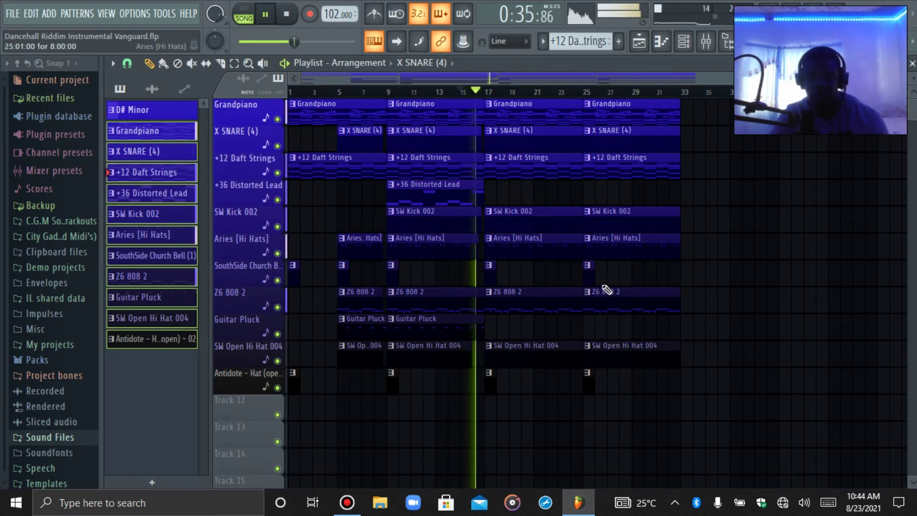
drag(487, 308, 498, 308)
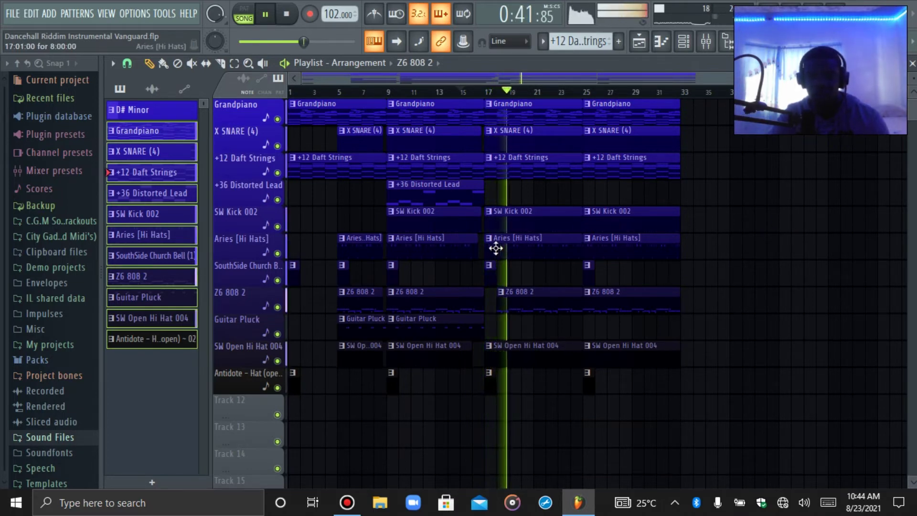
drag(486, 251, 535, 252)
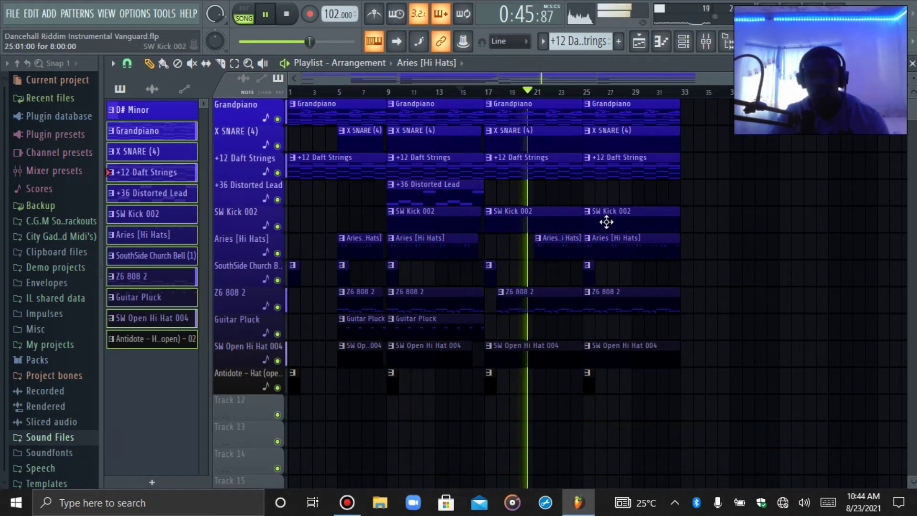
Add SouthSide Church Bell (1) clips at bars 20 and 21 and replay the section.
click(400, 273)
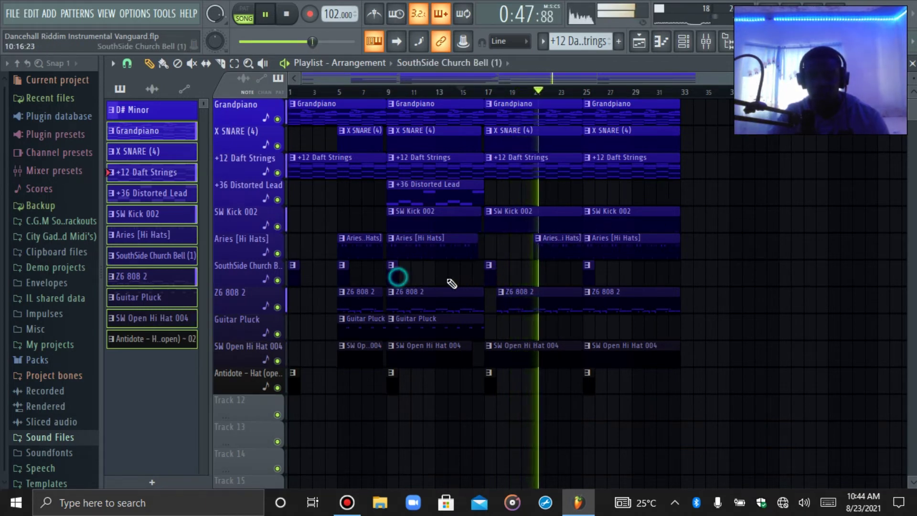
key(space)
key(space)
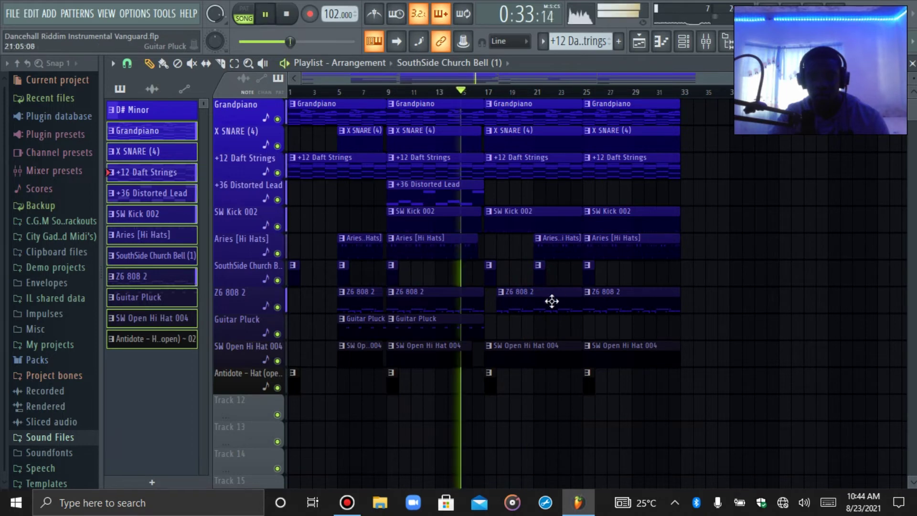
double_click(524, 273)
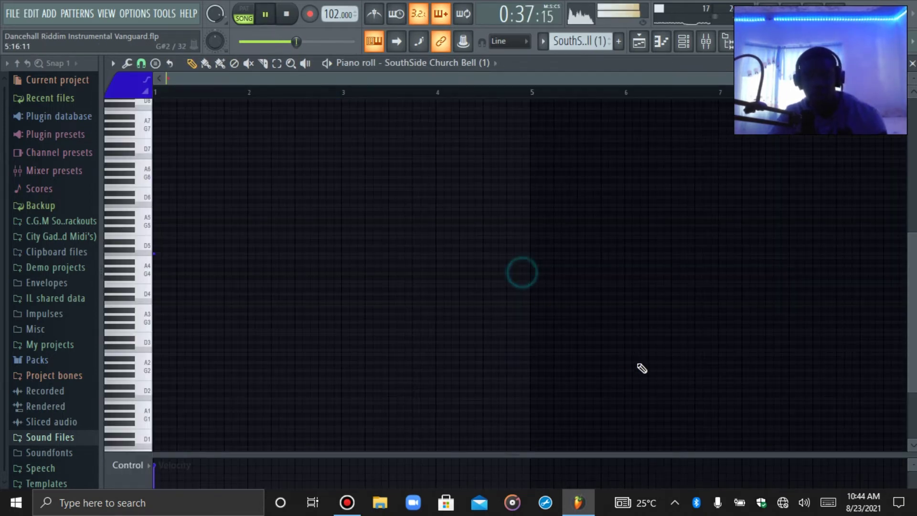
click(640, 43)
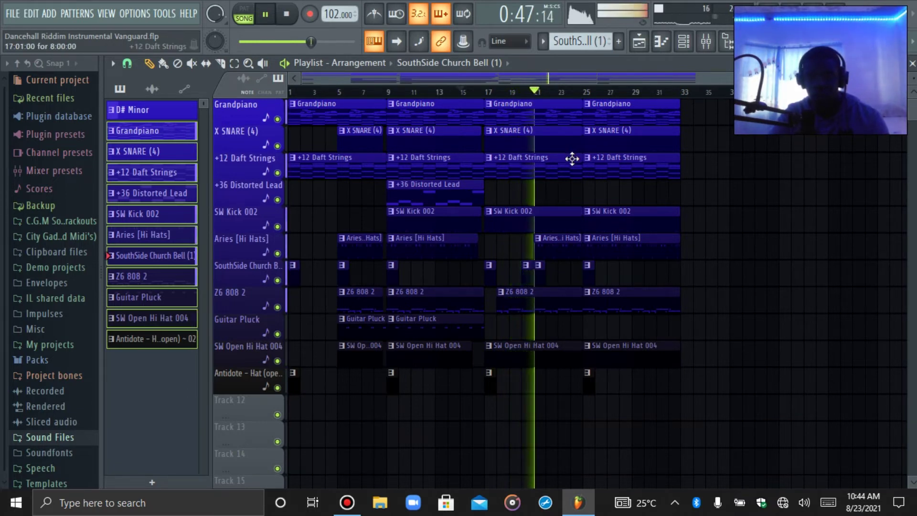
drag(572, 158, 578, 244)
drag(566, 392, 573, 210)
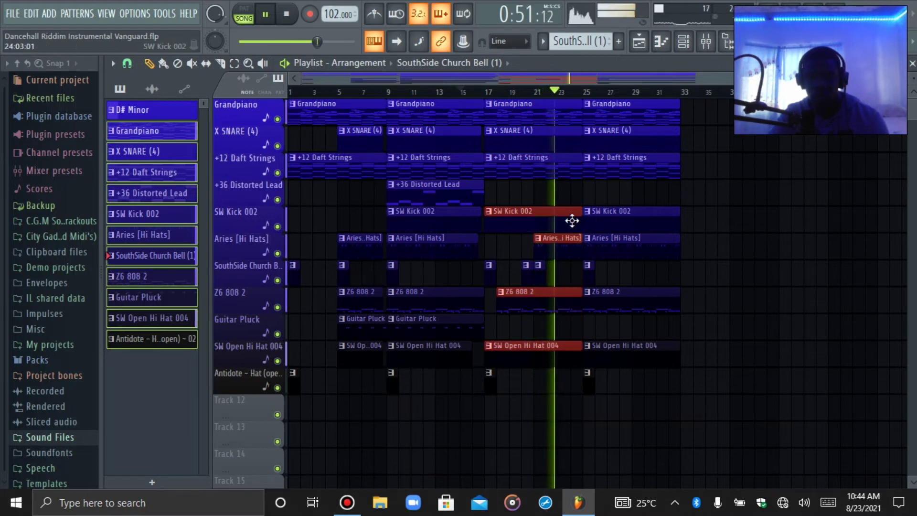
double_click(588, 229)
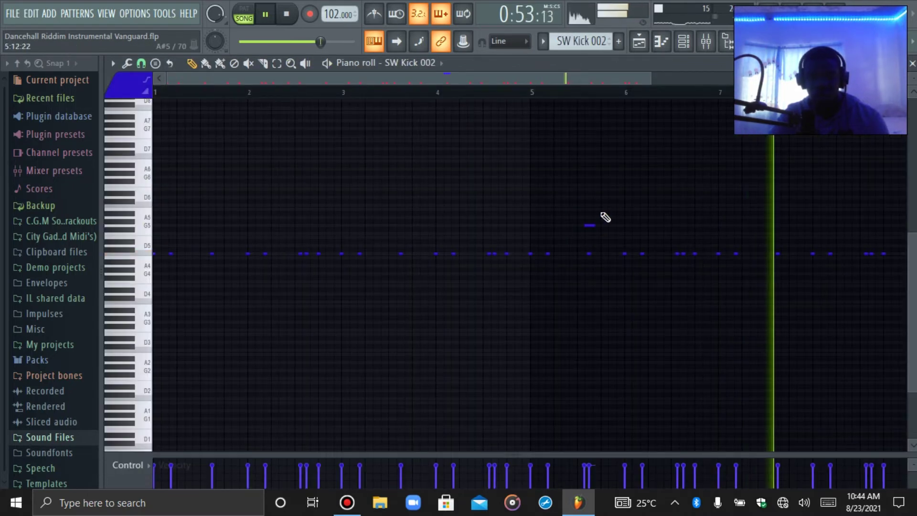
key(ctrl+z)
drag(640, 80, 650, 80)
click(639, 42)
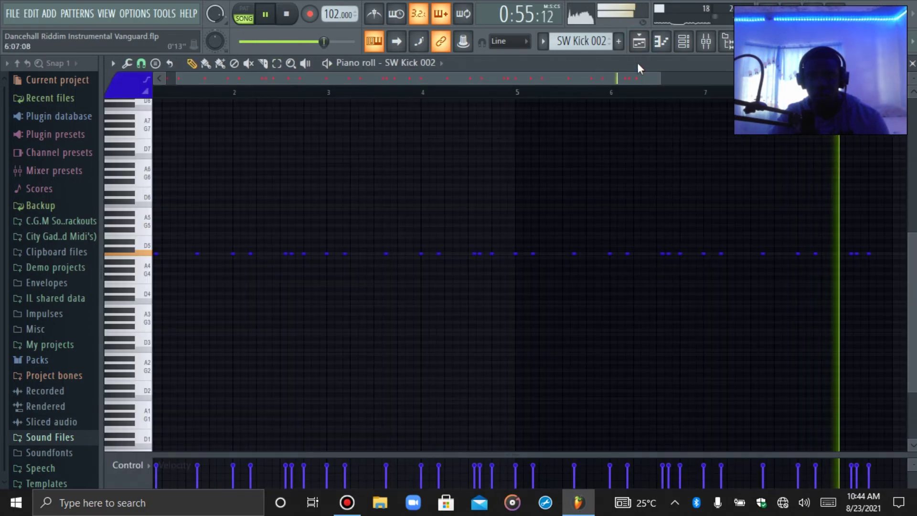
click(639, 41)
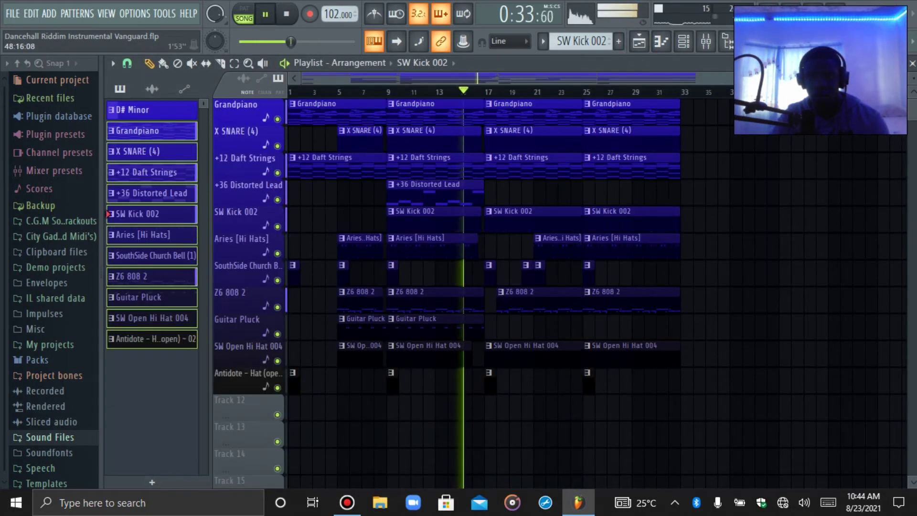
Shorten the SW Kick 002, Aries [Hi Hats], Z6 808 2 and SW Open Hi Hat 004 clips before bar 25 by about half a bar.
drag(898, 78, 685, 78)
drag(735, 180, 757, 365)
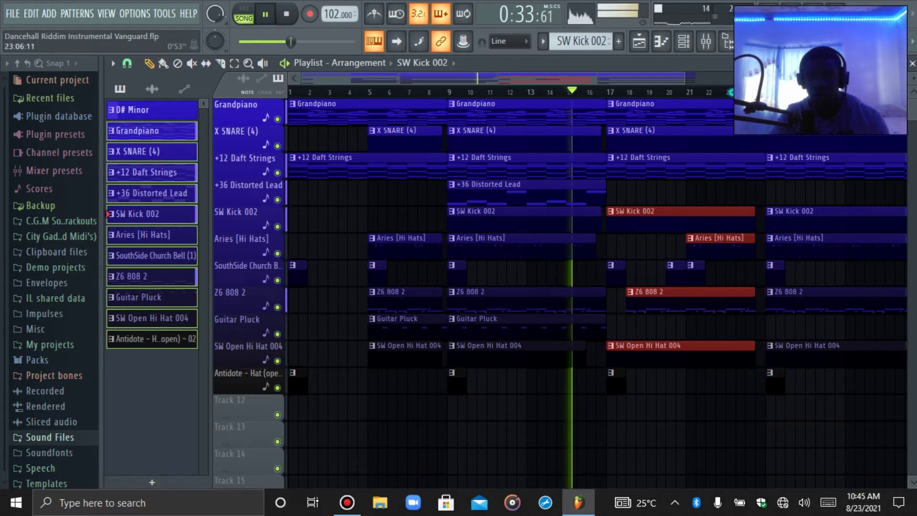
click(730, 92)
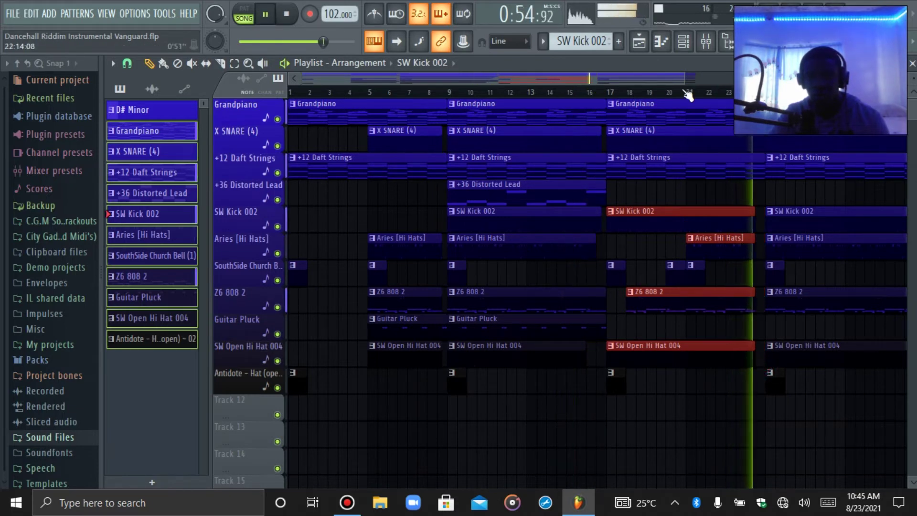
Place a Guitar Pluck clip at bar 25, copied from the one at bar 9, and replay the transition.
scroll(688, 95, down, 3)
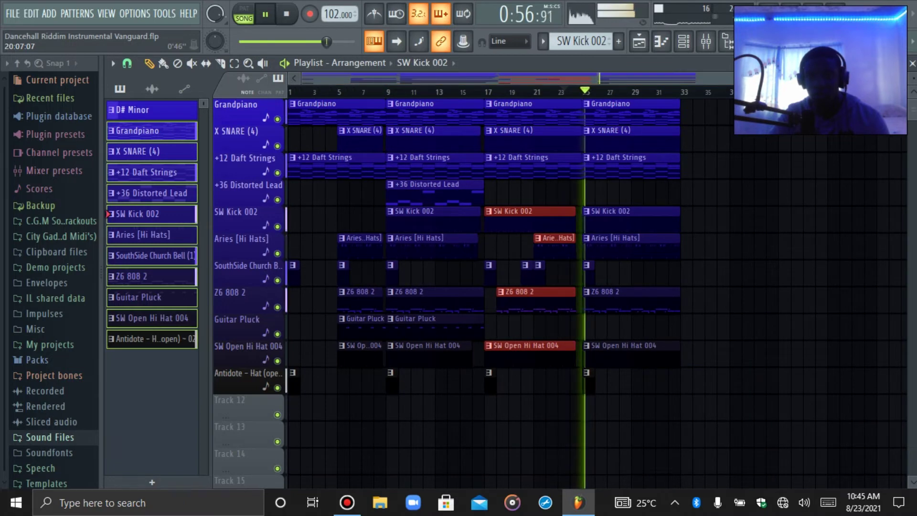
click(454, 321)
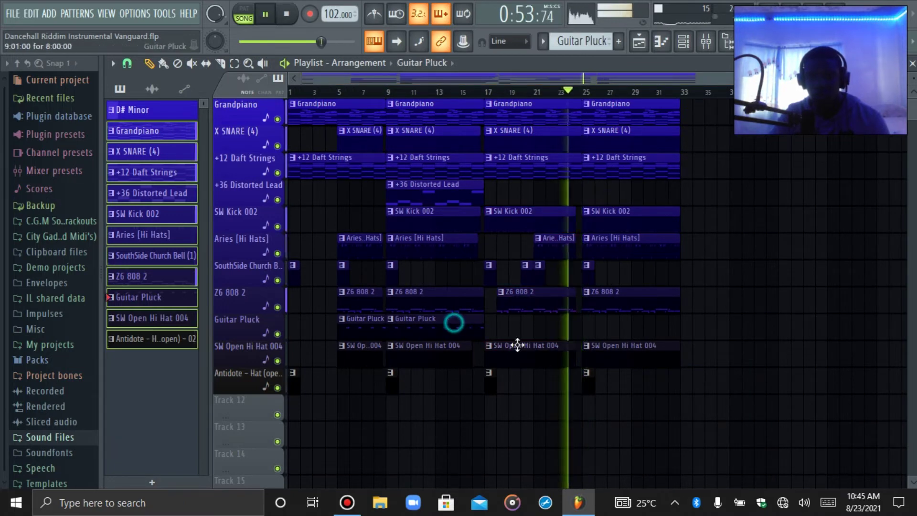
click(583, 334)
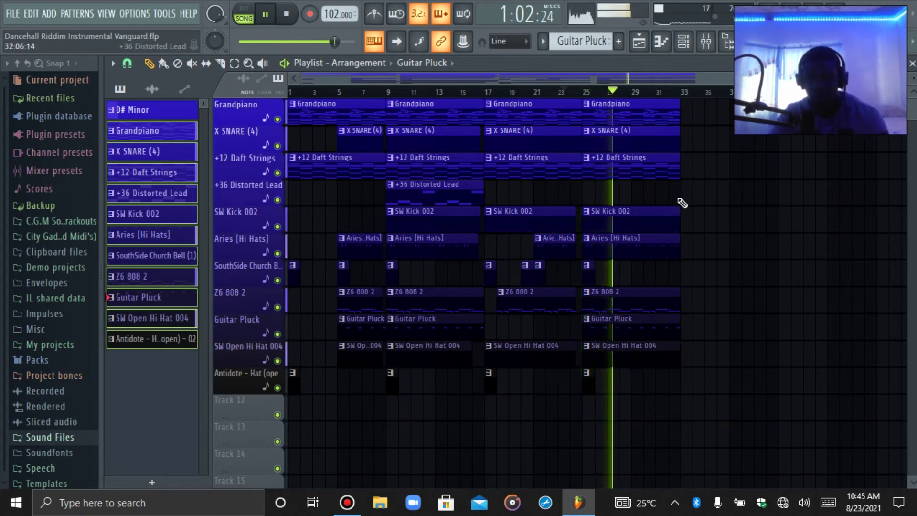
Replay the last section from around bar 28 in short bursts to judge where its clips should drop out.
drag(678, 182, 670, 327)
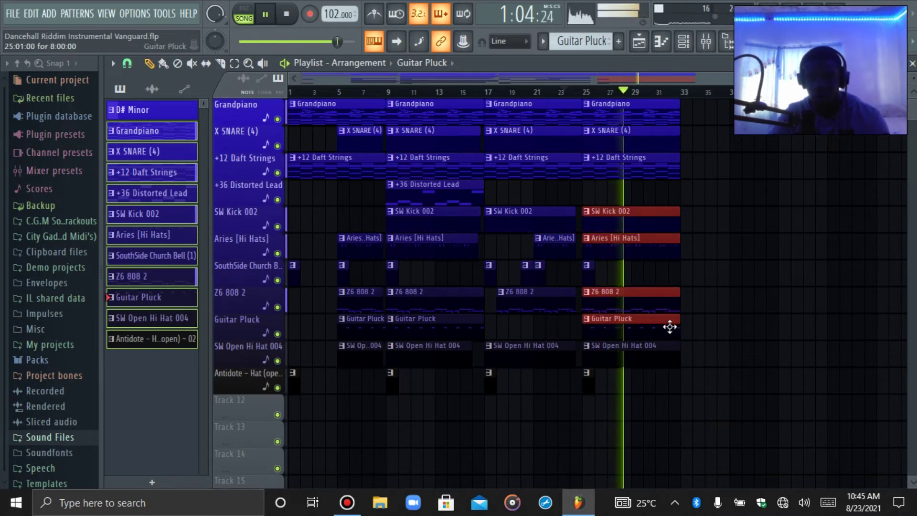
click(674, 292)
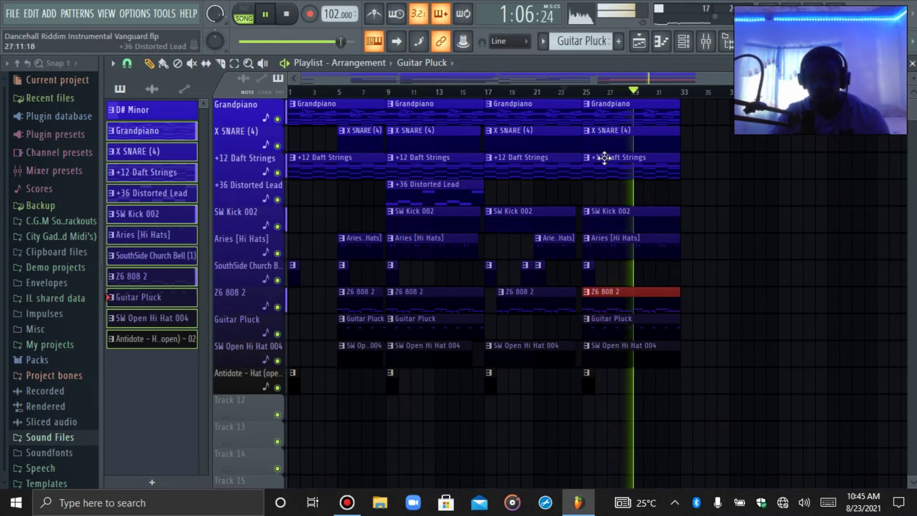
click(621, 90)
key(space)
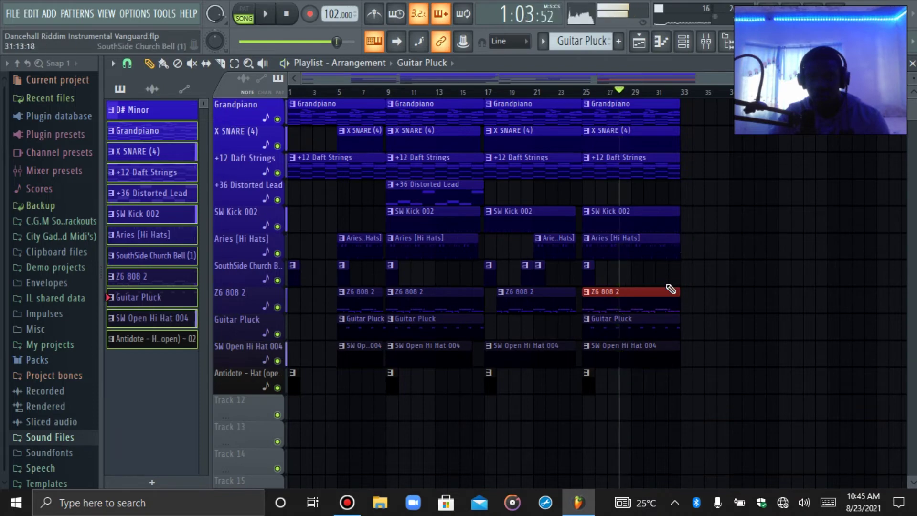
key(space)
key(space)
key(space)
key(space)
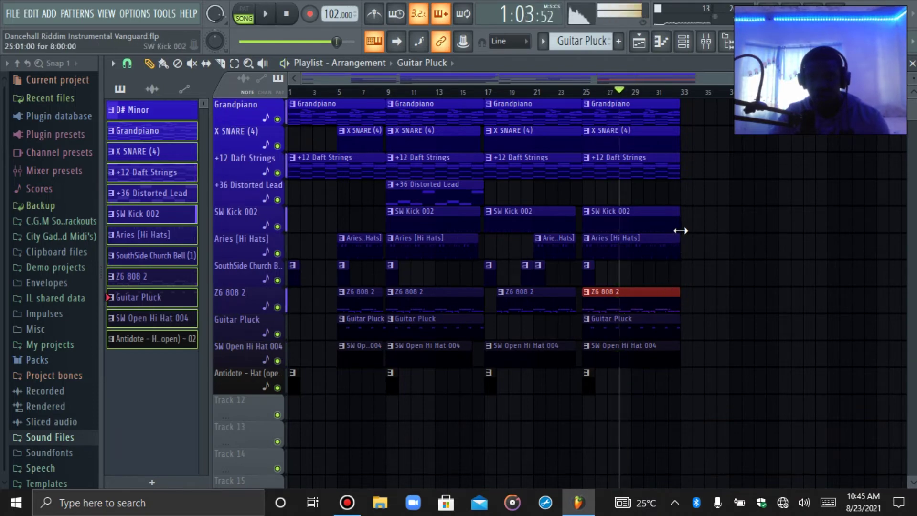
double_click(651, 225)
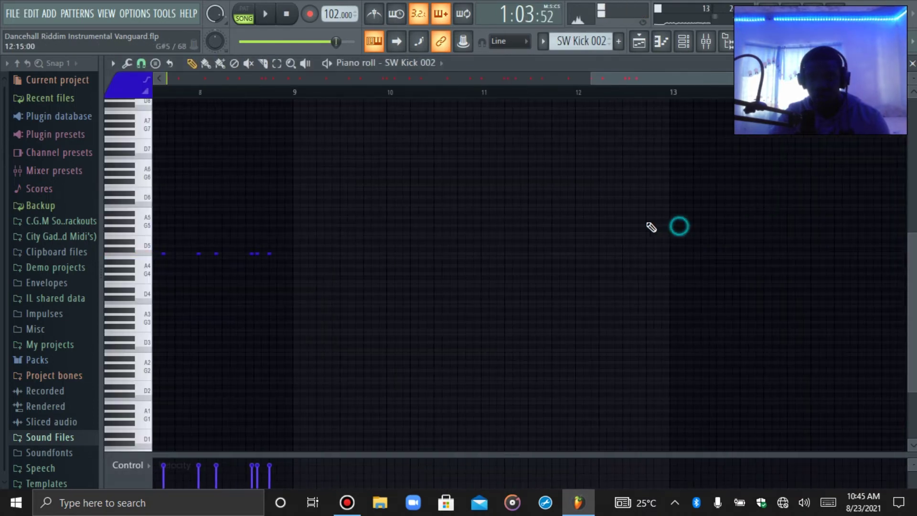
click(636, 43)
key(space)
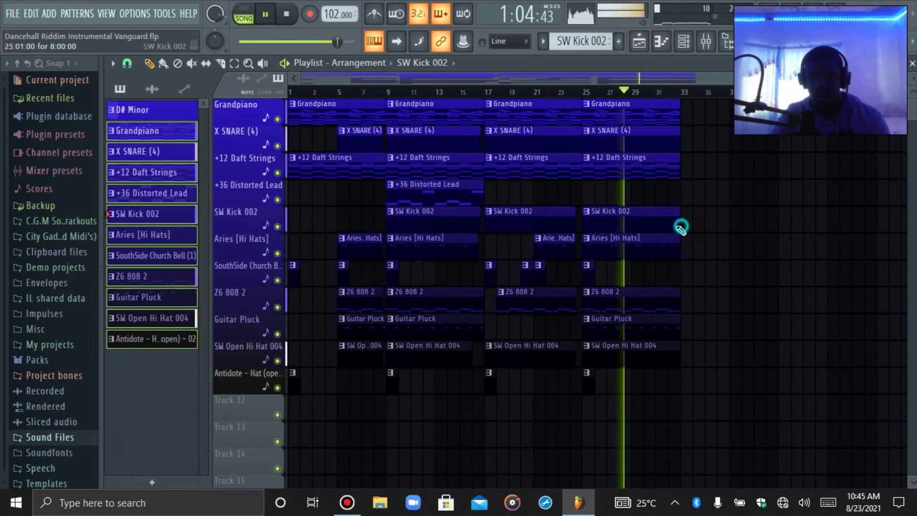
double_click(681, 226)
click(640, 43)
key(space)
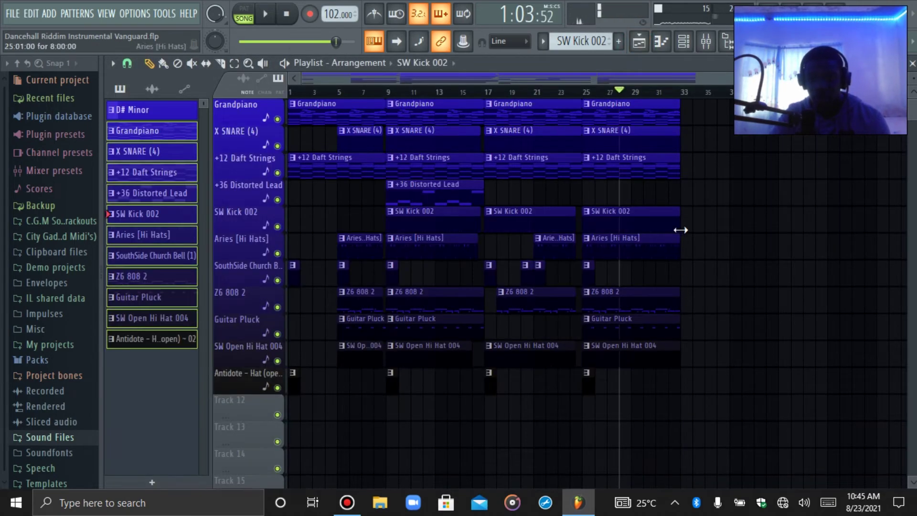
Shorten the last SW Kick 002 clip to end at bar 29 and the X SNARE (4) clip to about bar 32, replaying the section.
double_click(681, 228)
click(641, 43)
right_click(715, 126)
key(space)
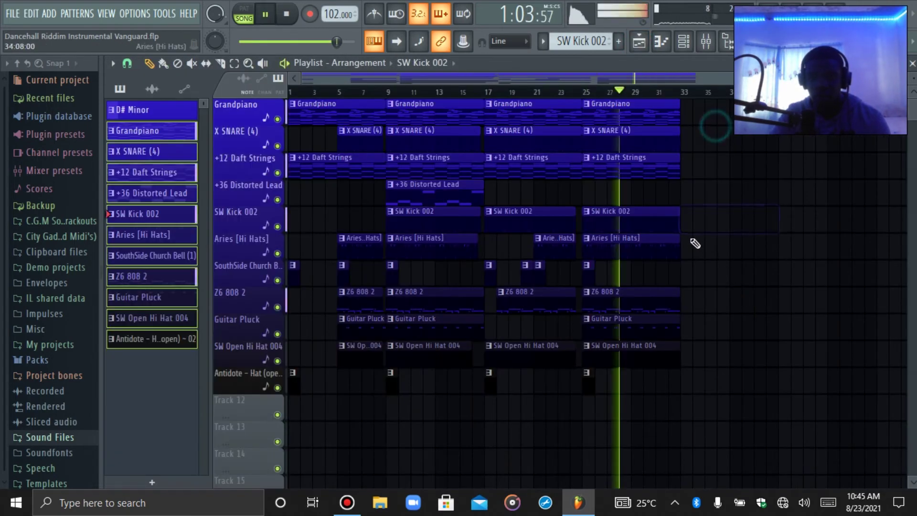
key(space)
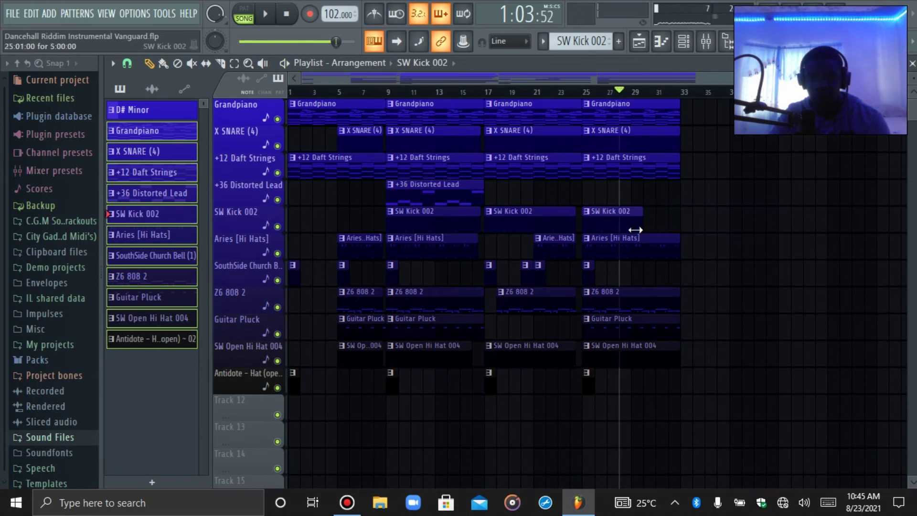
key(space)
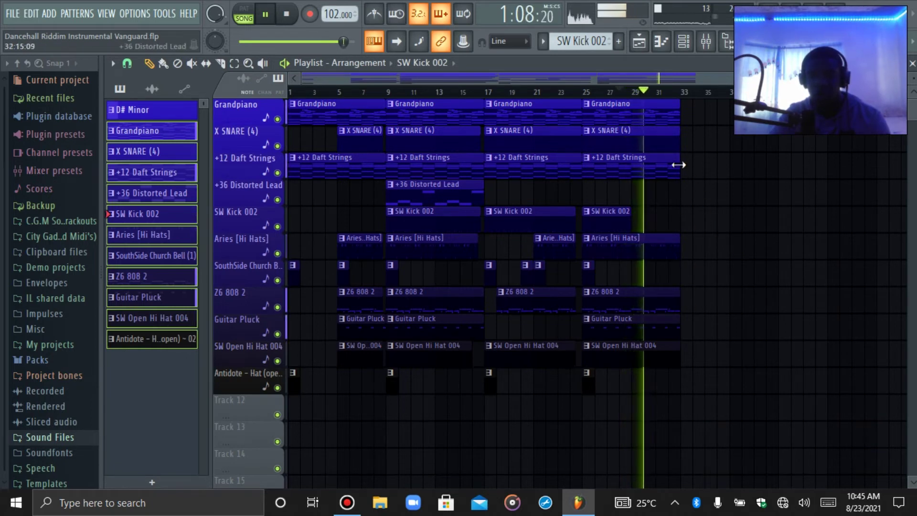
drag(676, 144, 659, 143)
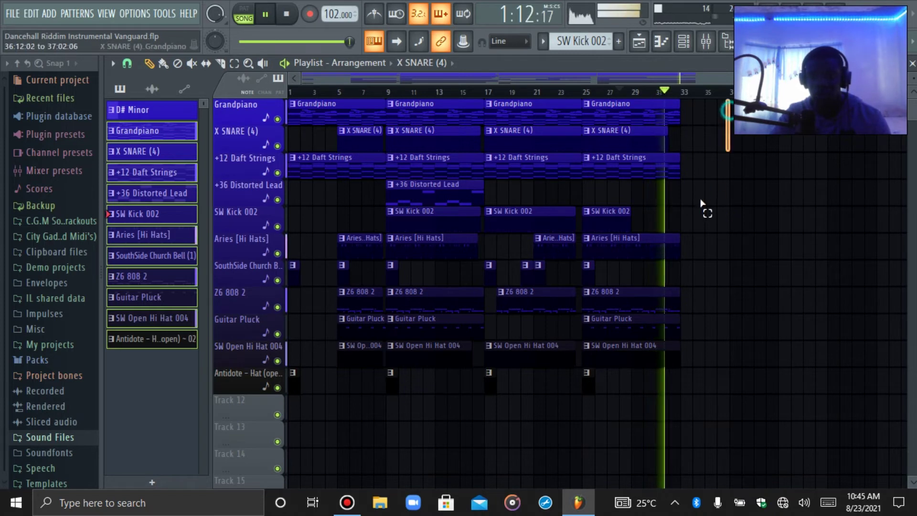
Duplicate all clips from bar 9 through bar 32 twice in succession to extend the arrangement.
drag(729, 100, 396, 409)
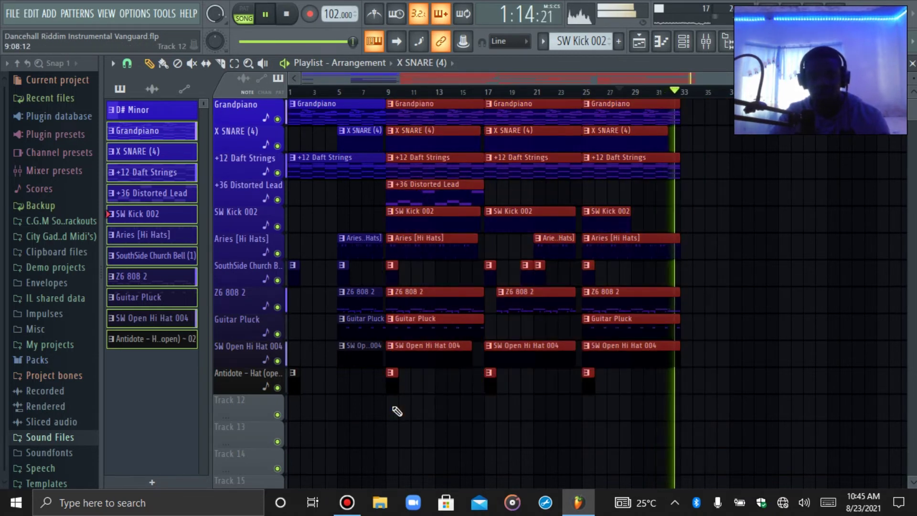
key(ctrl+b)
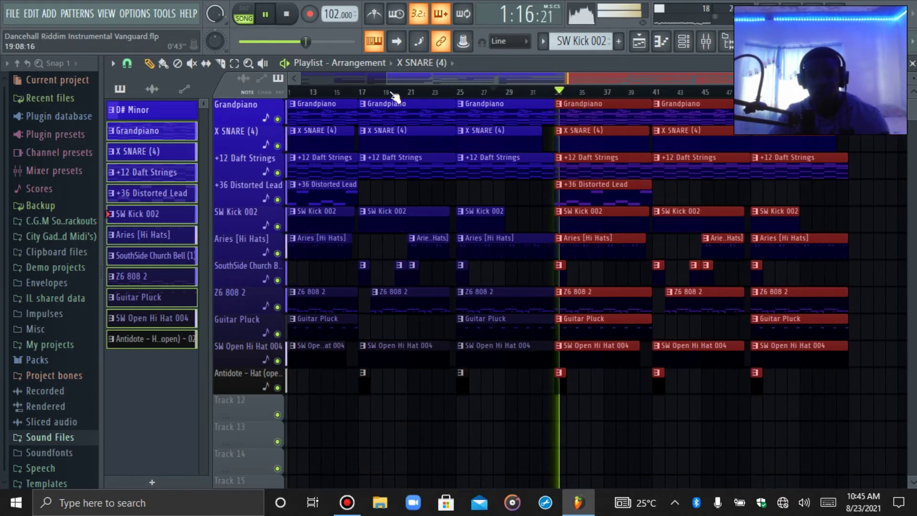
drag(385, 80, 294, 91)
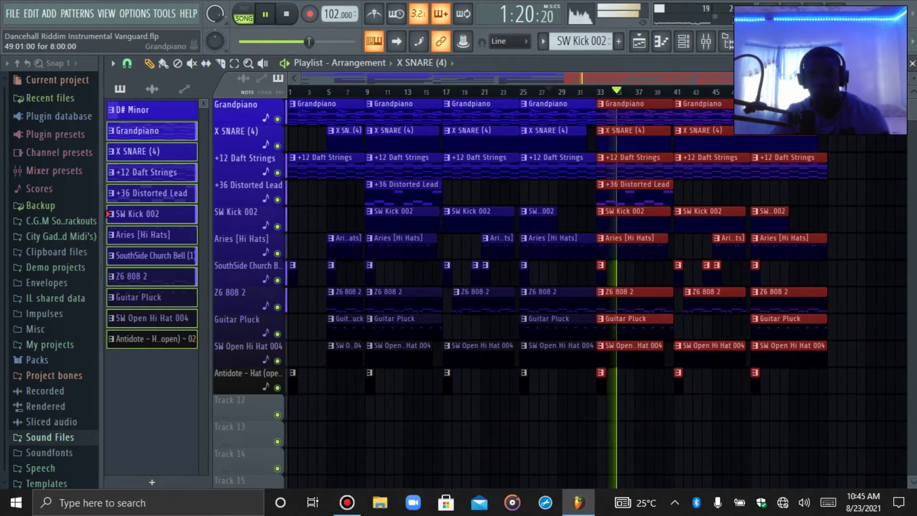
key(ctrl+b)
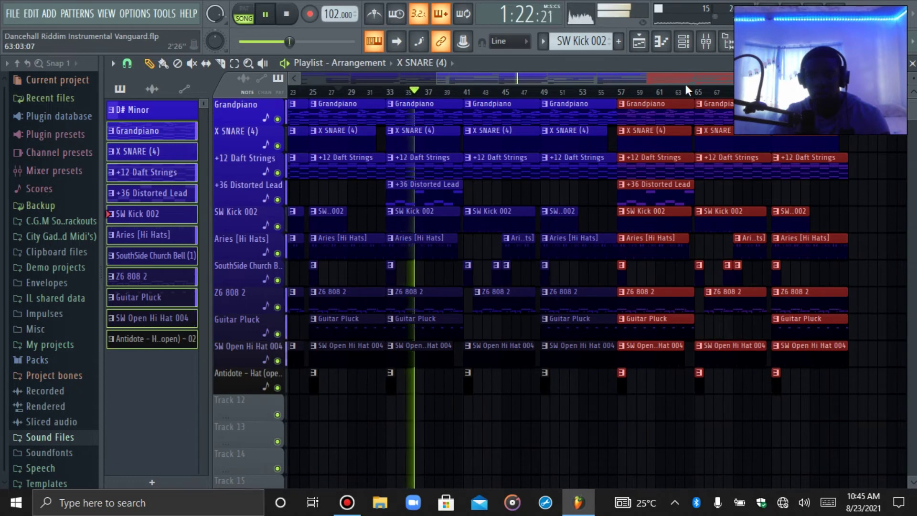
Remove the X SNARE (4), +12 Daft Strings and SW Kick 002 clips at bar 65 and start that section's Z6 808 2 clip at bar 66.
click(686, 90)
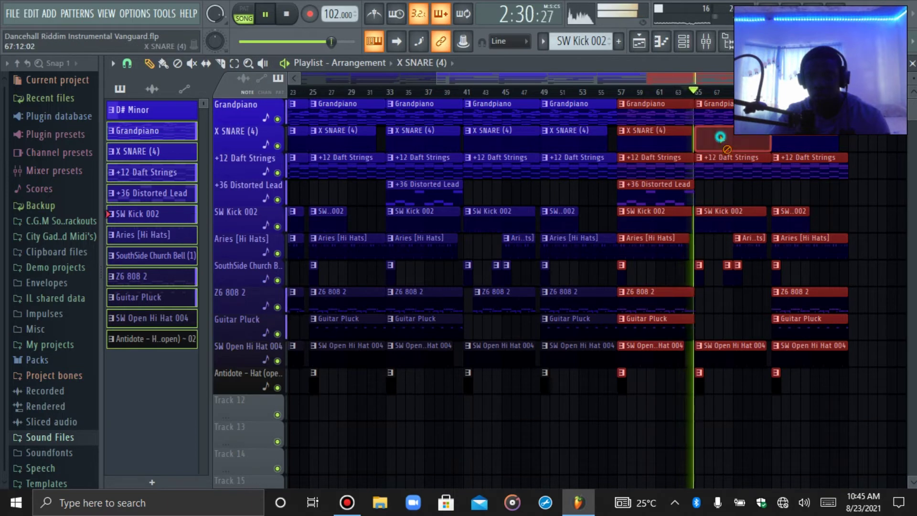
right_click(720, 137)
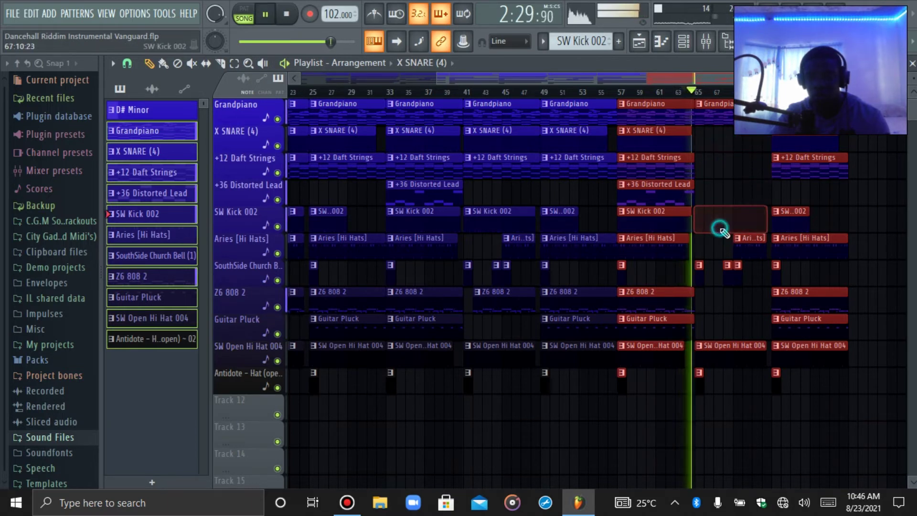
click(666, 306)
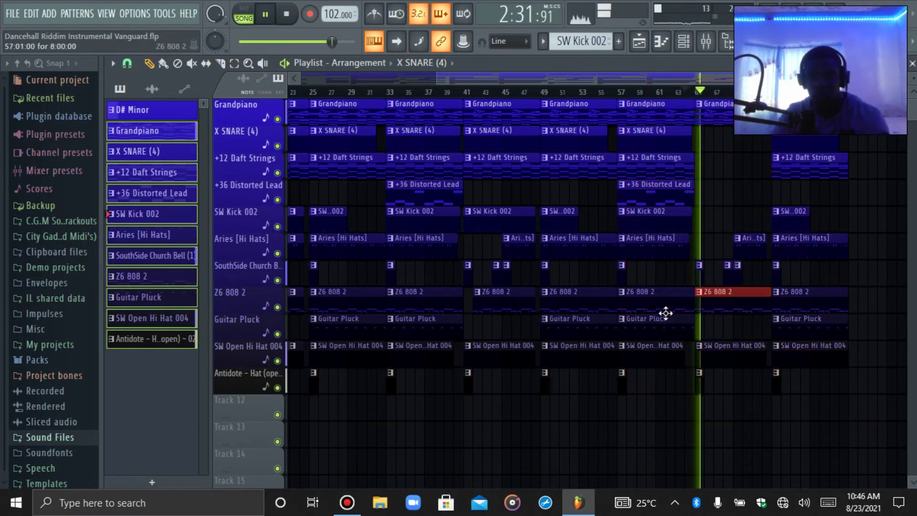
double_click(699, 307)
click(640, 42)
key(space)
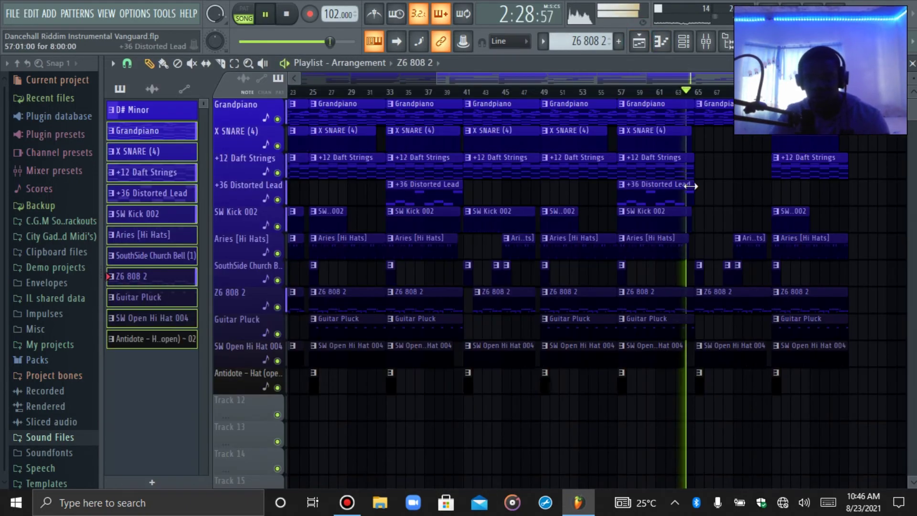
Delete the clips of the section starting at bar 73 on all instrument tracks and stop playback.
right_click(791, 251)
right_click(793, 222)
right_click(799, 167)
right_click(802, 148)
right_click(777, 272)
right_click(778, 299)
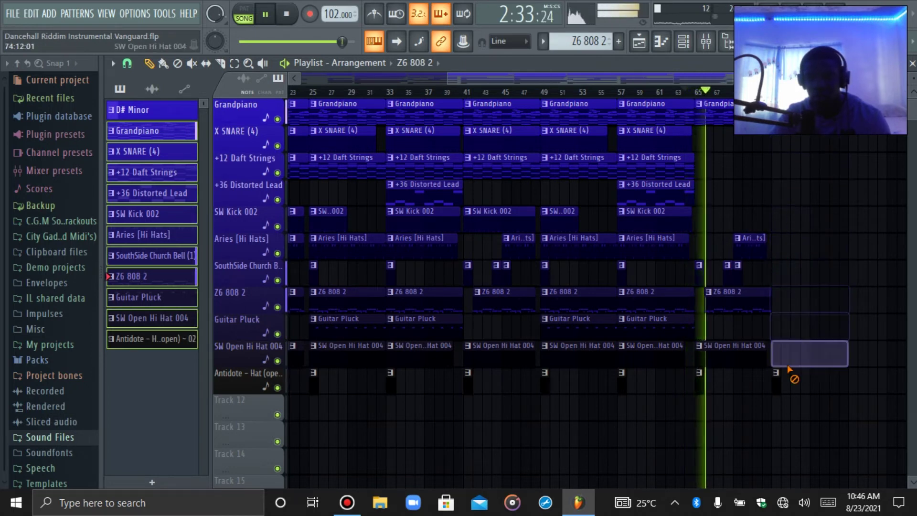
right_click(780, 325)
right_click(782, 351)
right_click(783, 378)
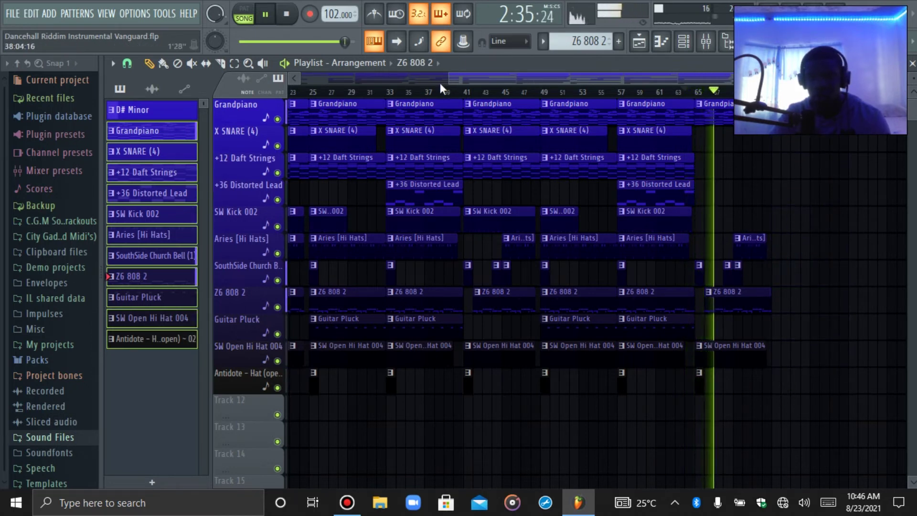
scroll(440, 82, down, 3)
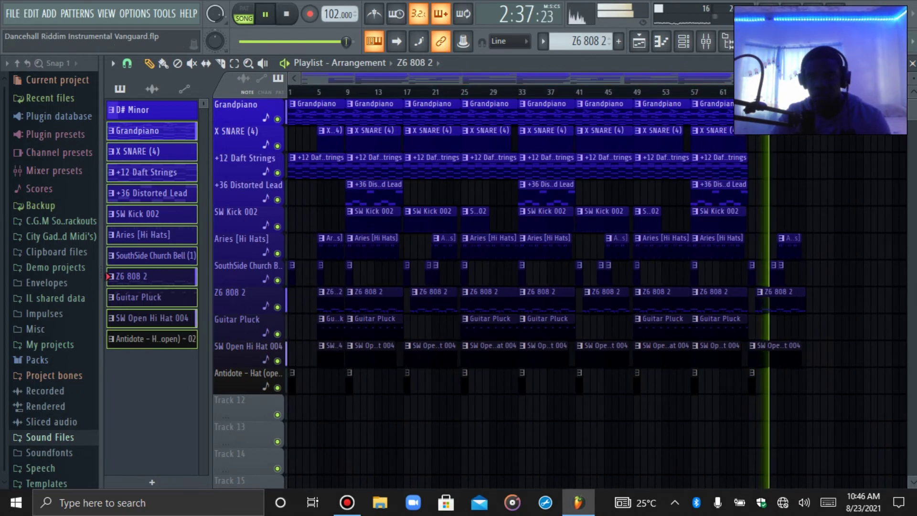
drag(883, 78, 796, 78)
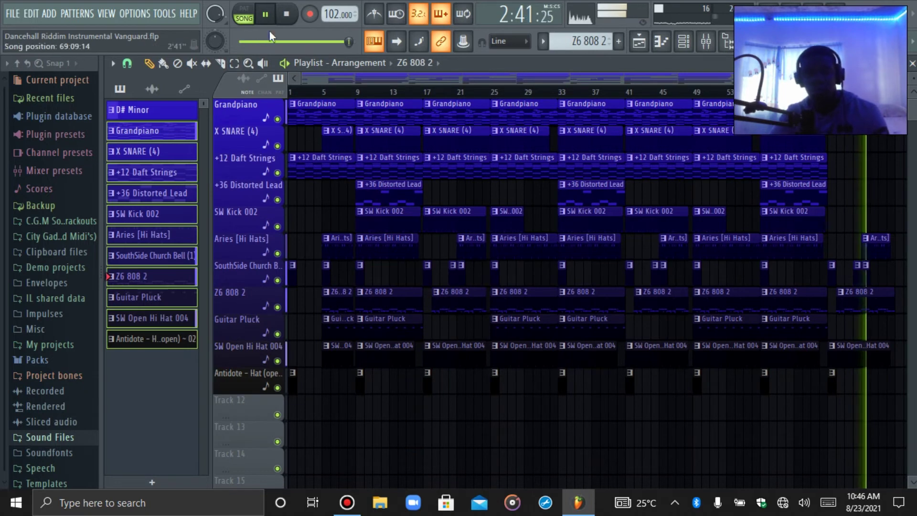
click(287, 15)
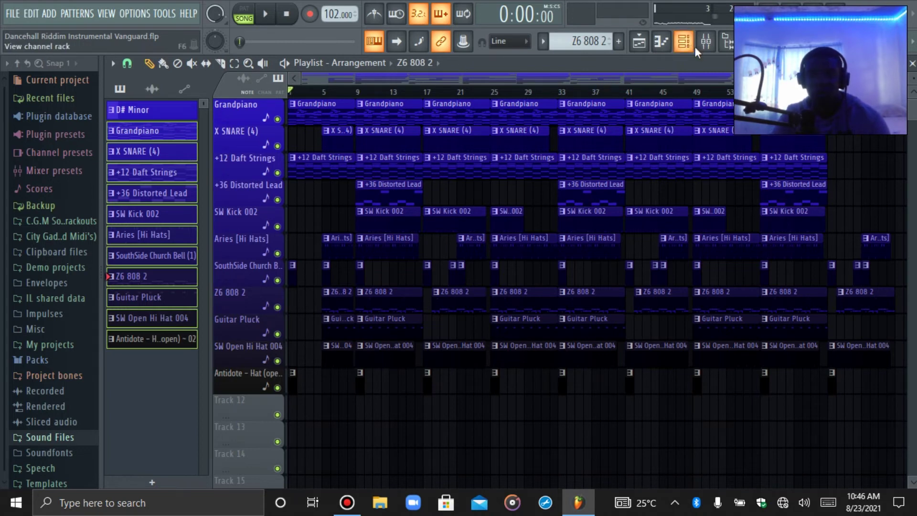
Create an automation clip in the playlist for the band 7 frequency of the Master track's Fruity parametric EQ 2.
click(706, 42)
click(122, 193)
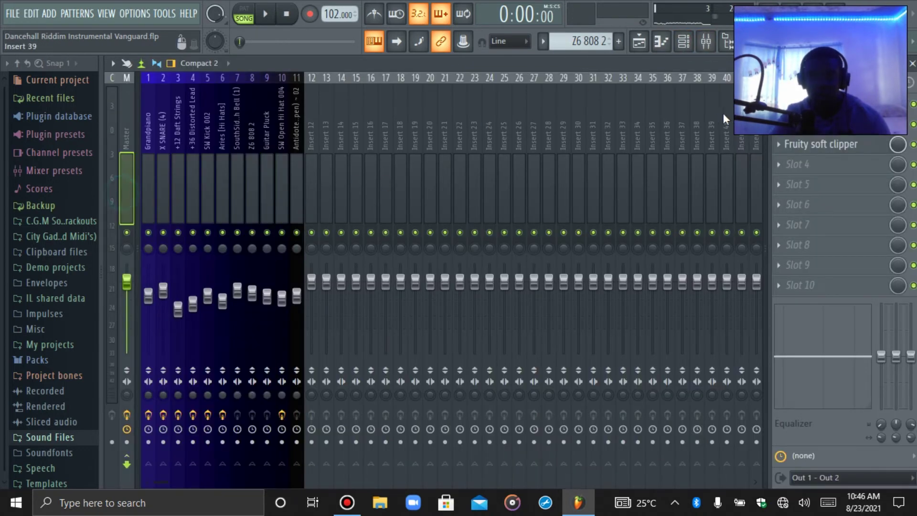
click(821, 104)
right_click(757, 392)
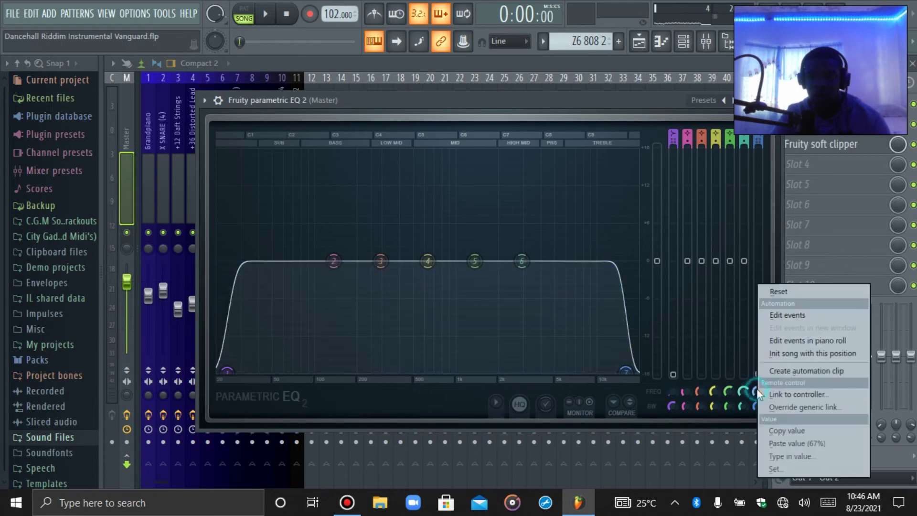
click(788, 371)
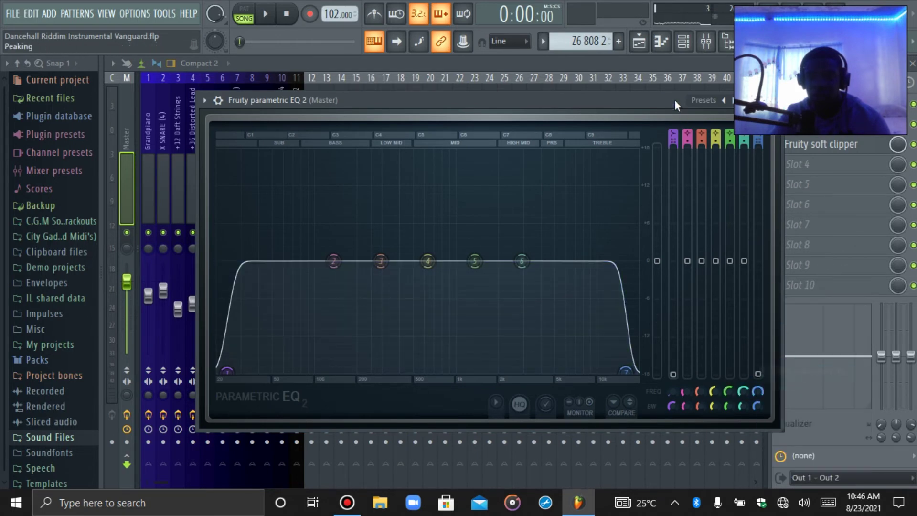
click(646, 54)
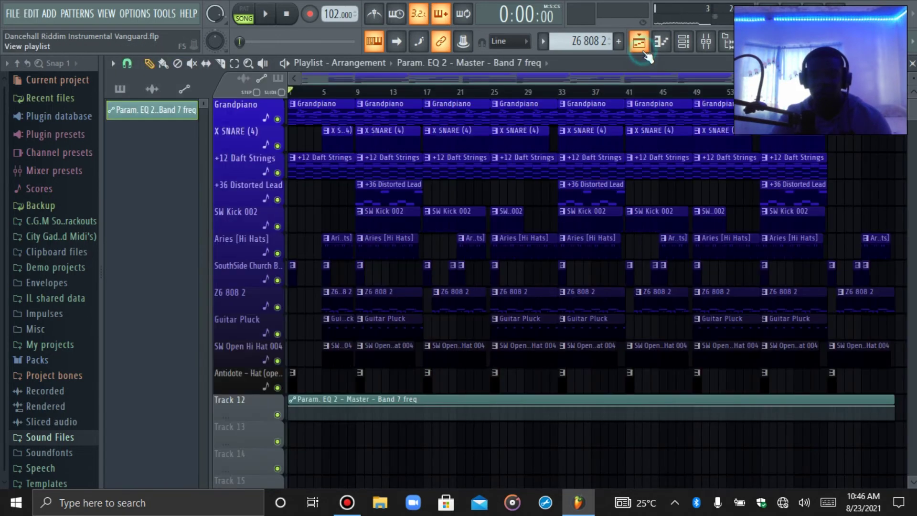
Copy the value of the automation clip's first point and paste this 97% onto a new point at bar 5.
right_click(291, 410)
click(306, 444)
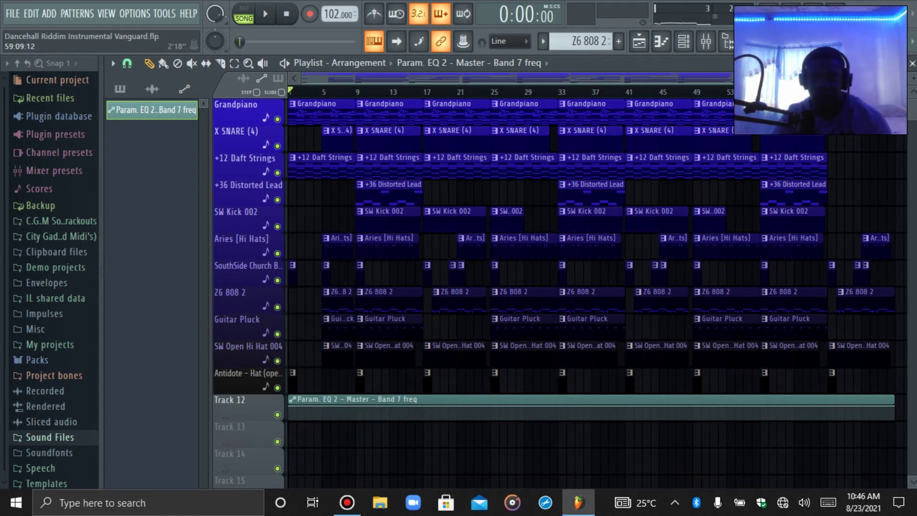
drag(793, 78, 439, 129)
click(437, 131)
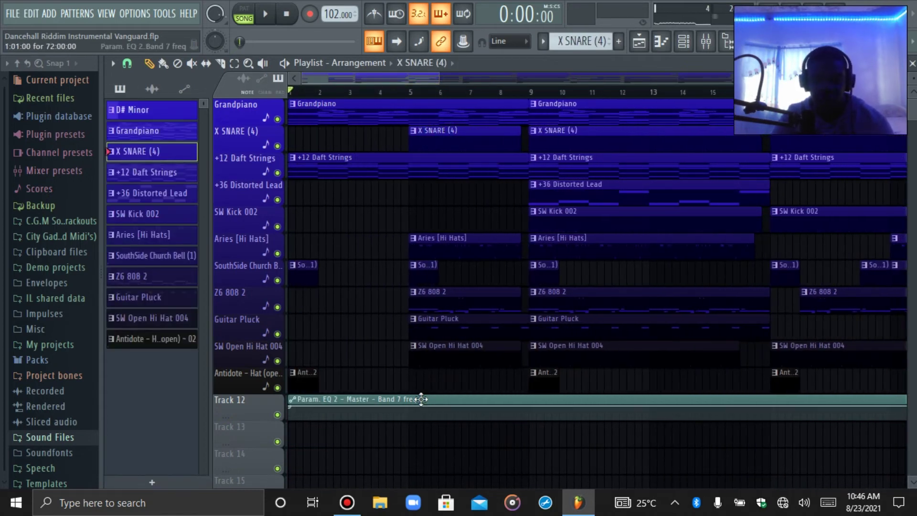
click(409, 408)
right_click(409, 409)
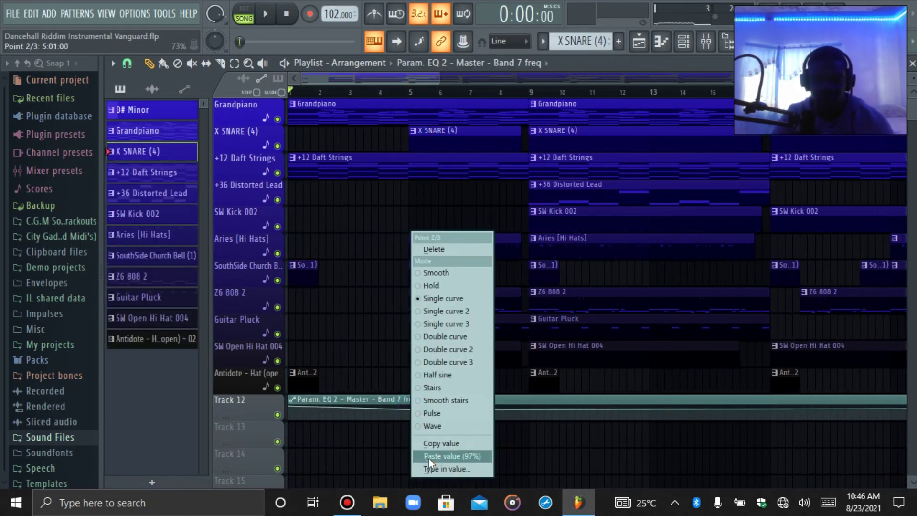
click(429, 458)
Add another 97% automation point at bar 9, dip the curve around bar 7, and play the song from the start.
click(529, 409)
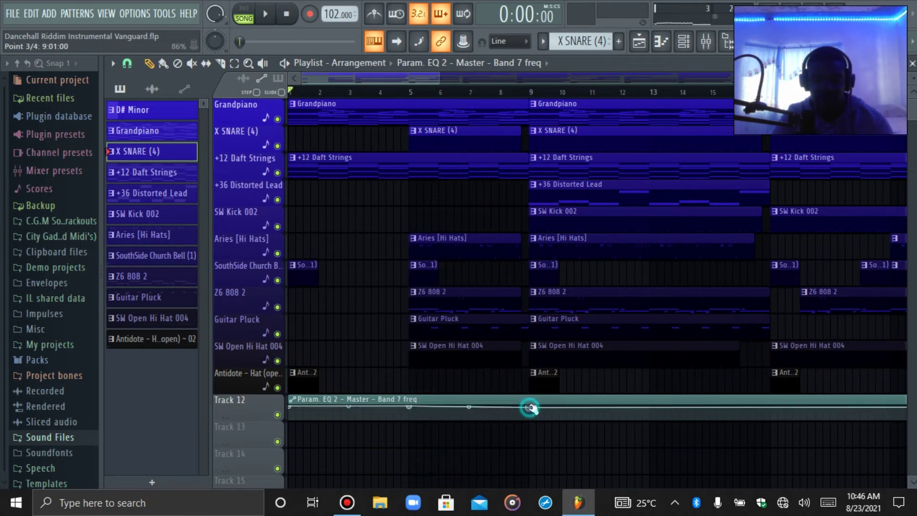
right_click(529, 409)
click(556, 451)
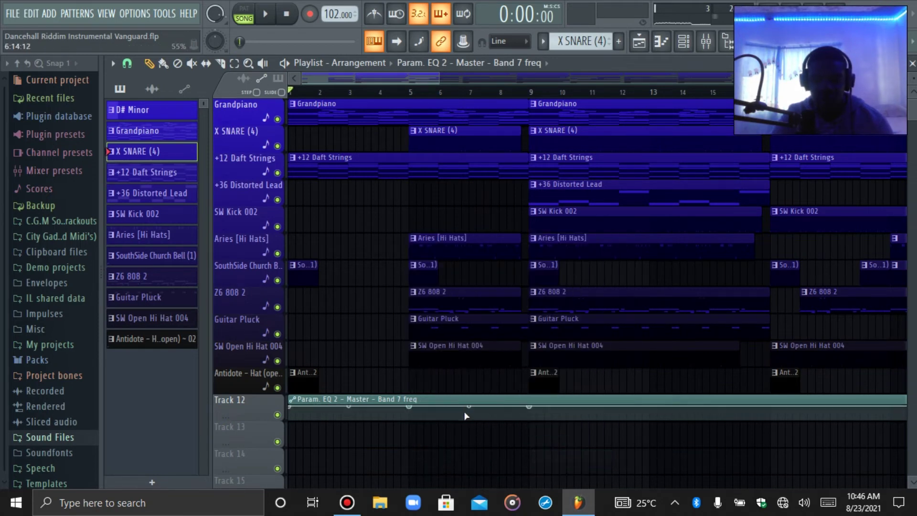
key(space)
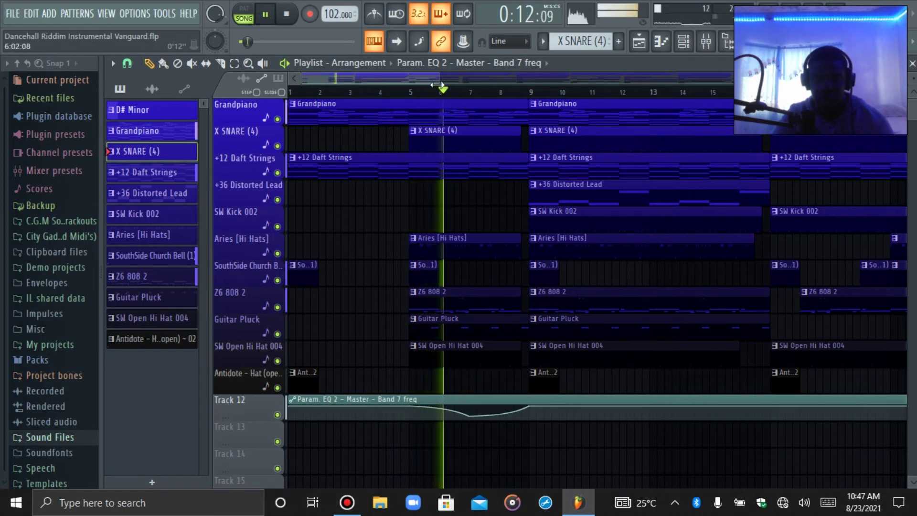
drag(441, 80, 794, 80)
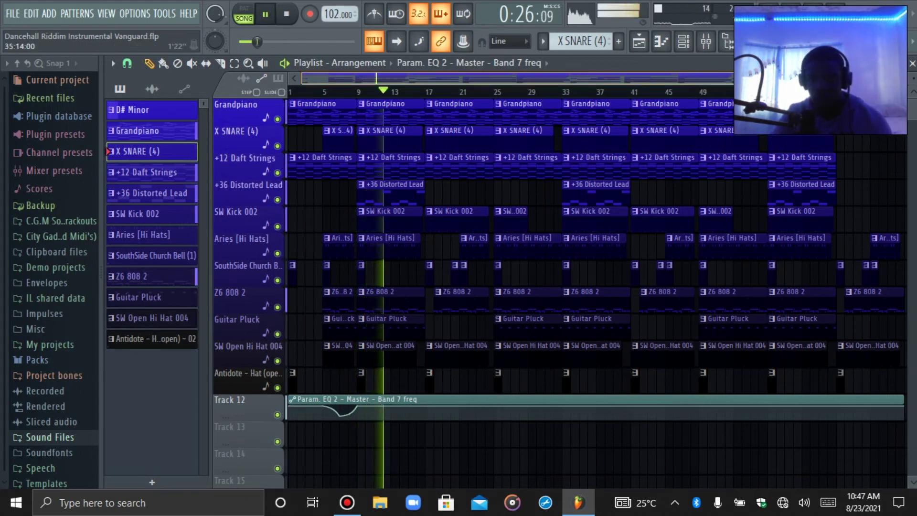
Add 97% automation points at bars 32 and 33, dip the curve between them, and play back the transition.
drag(783, 79, 545, 110)
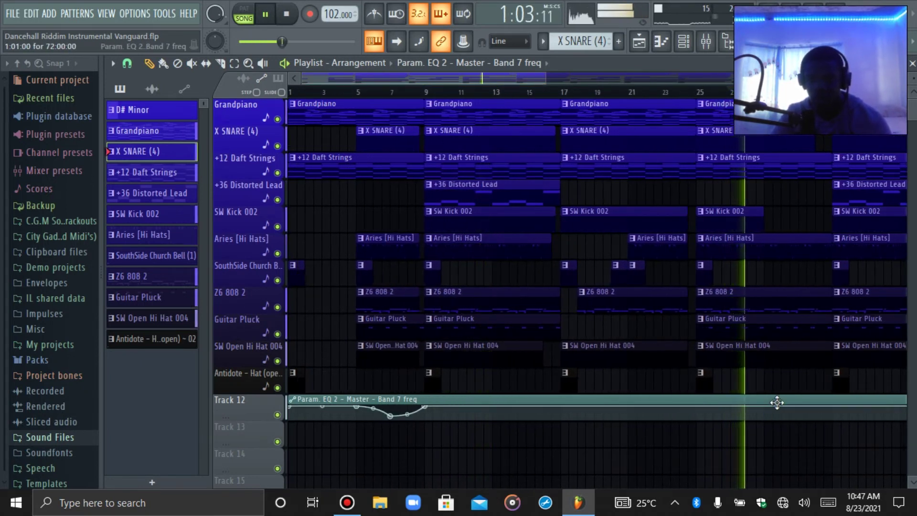
right_click(819, 409)
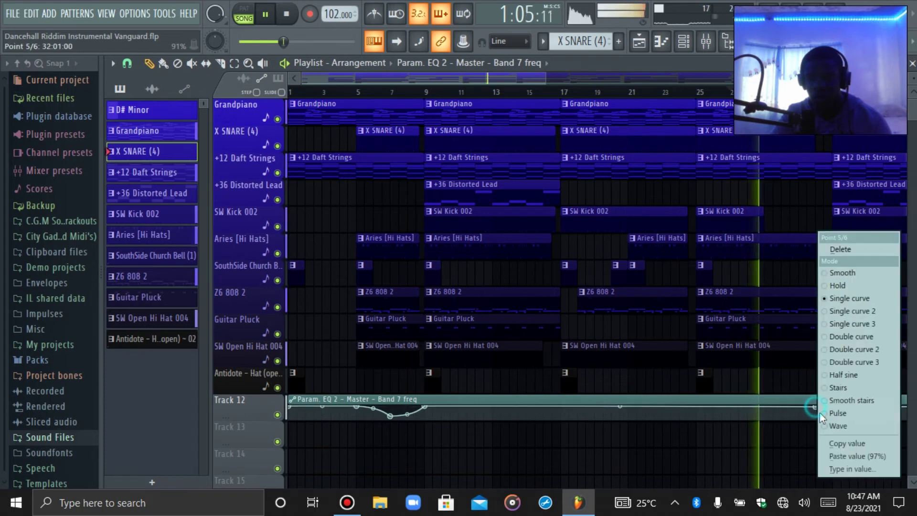
click(846, 434)
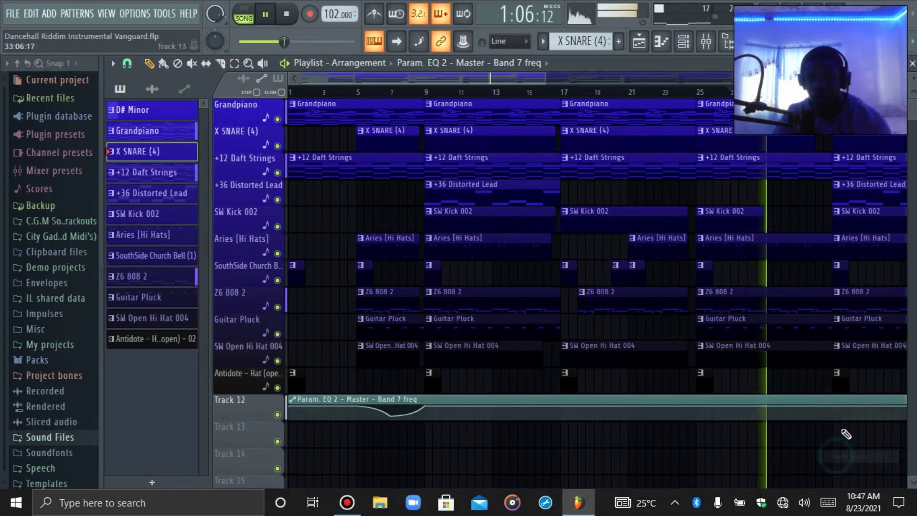
right_click(833, 407)
click(854, 456)
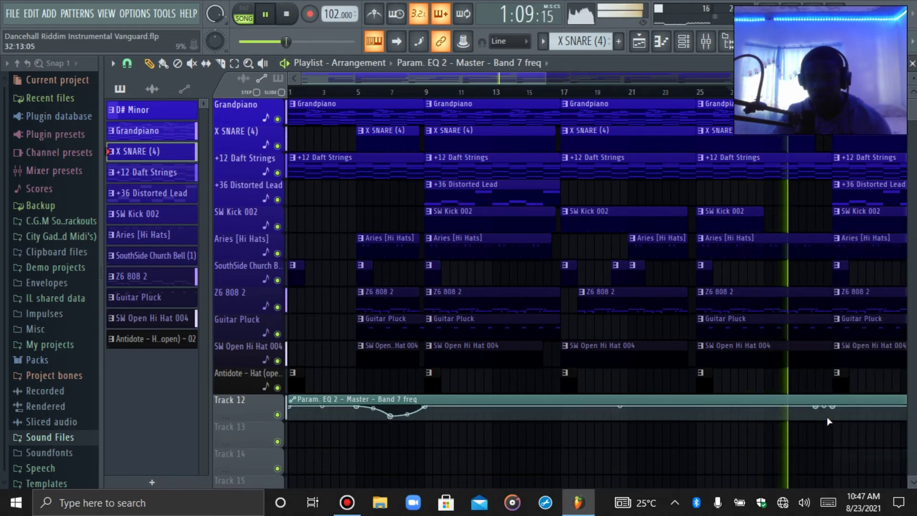
right_click(825, 415)
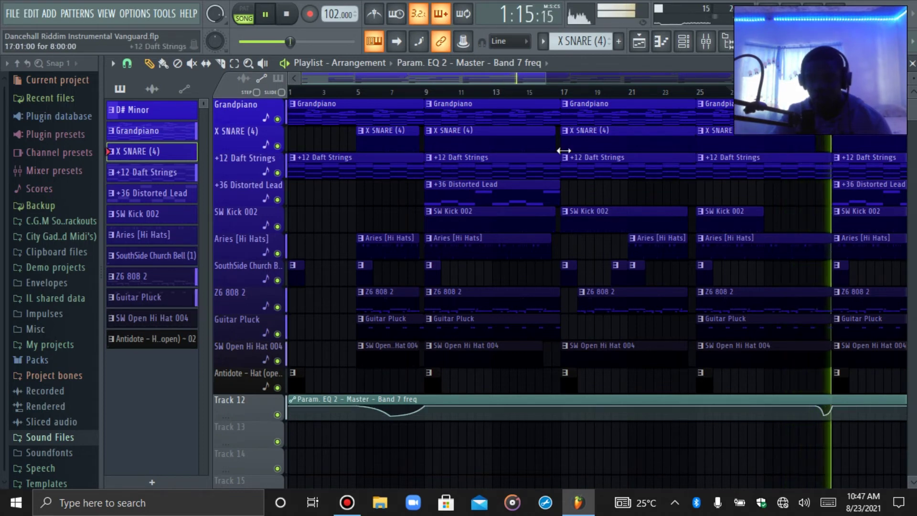
drag(543, 79, 801, 78)
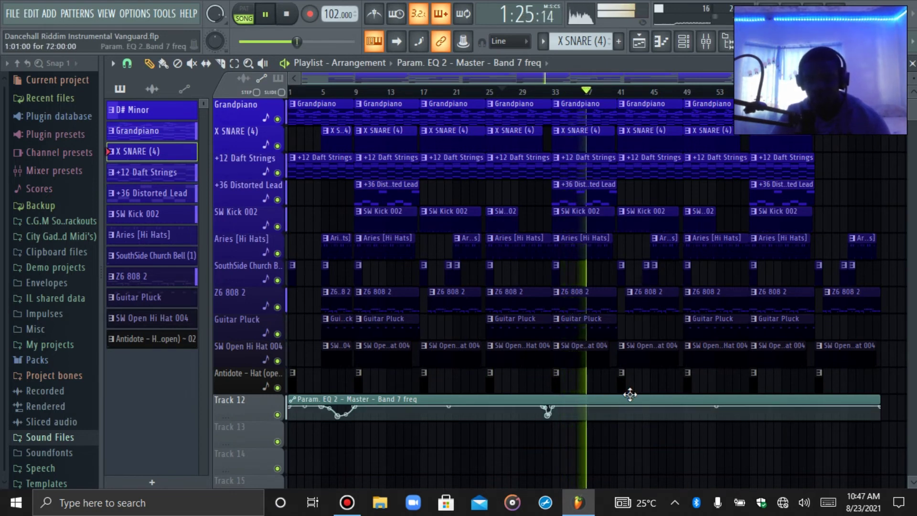
key(space)
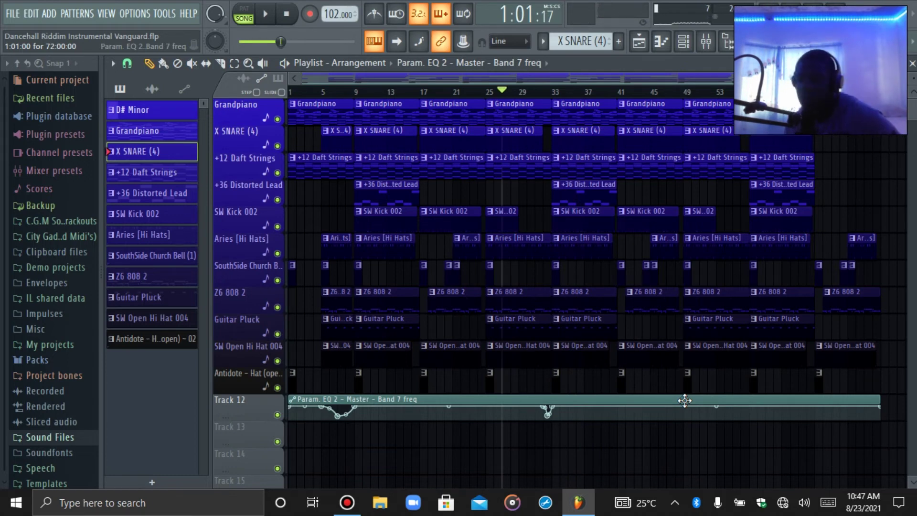
Add automation points at bars 56 and 57 in the EQ band 7 frequency clip and paste the 97% value onto both.
right_click(744, 412)
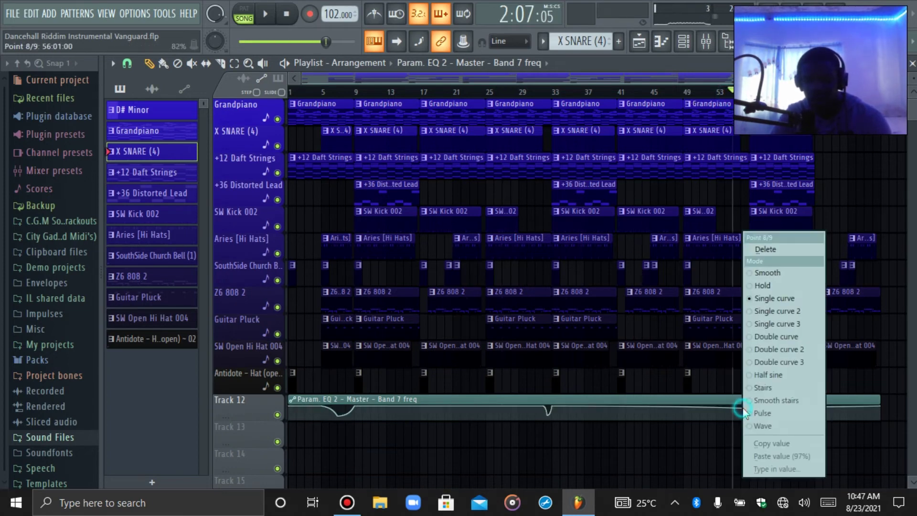
click(760, 459)
right_click(751, 410)
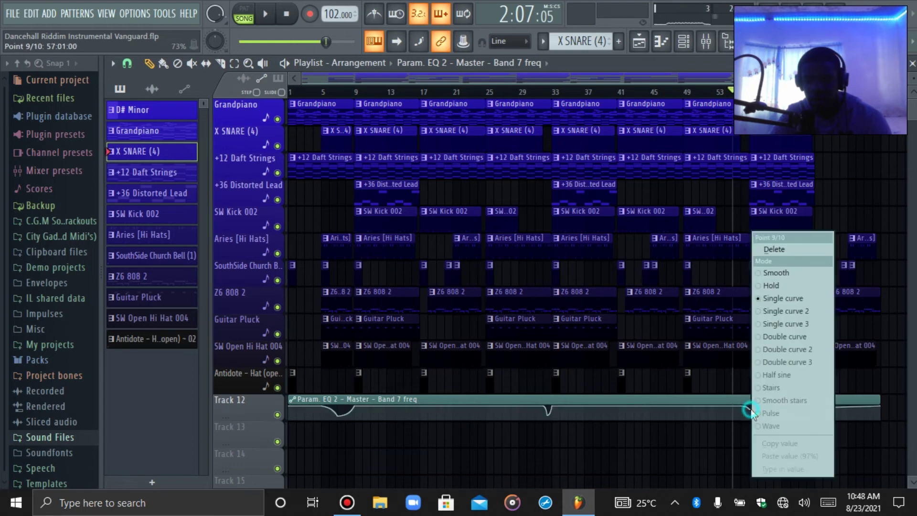
click(769, 450)
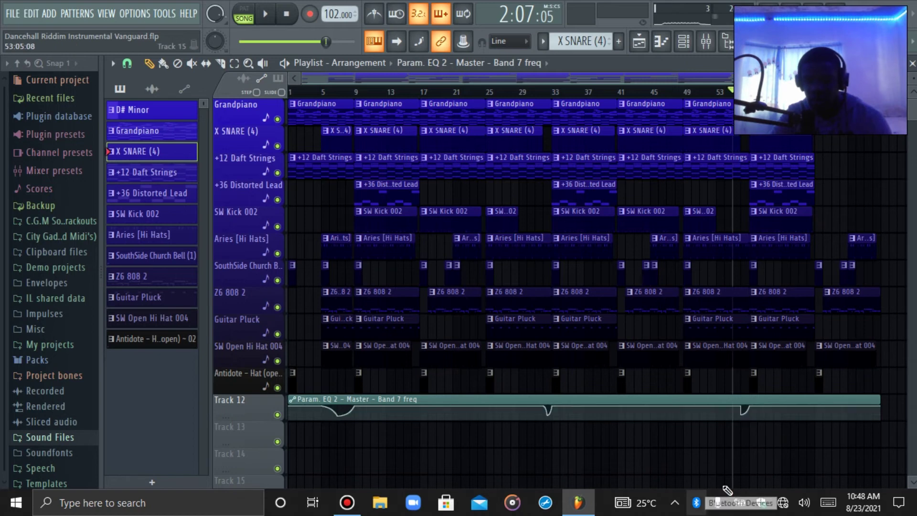
Dip the filter curve between bars 56 and 57, play back the transition, and stop playback.
mouse_move(741, 413)
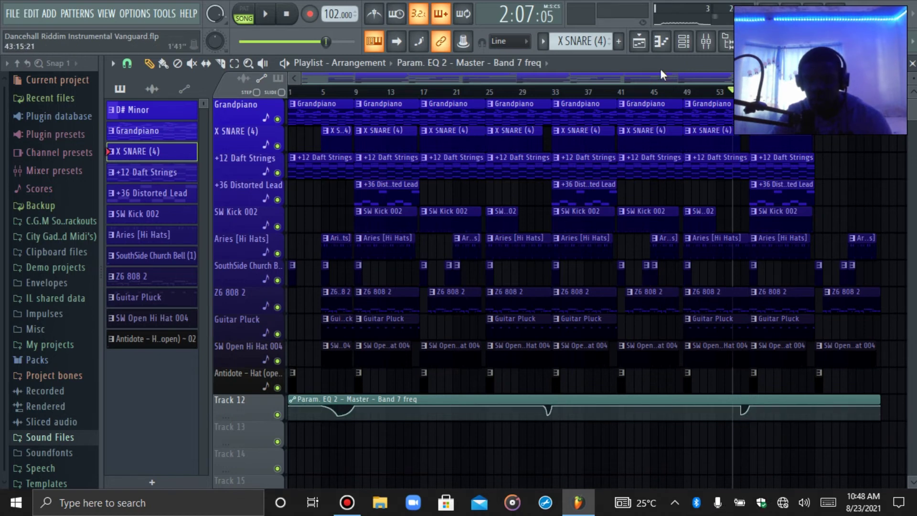
drag(804, 78, 720, 96)
mouse_move(740, 419)
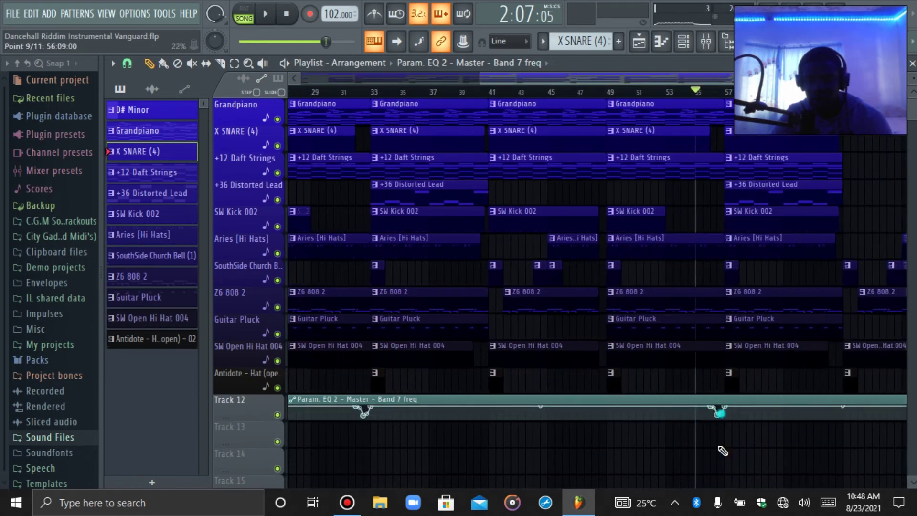
key(space)
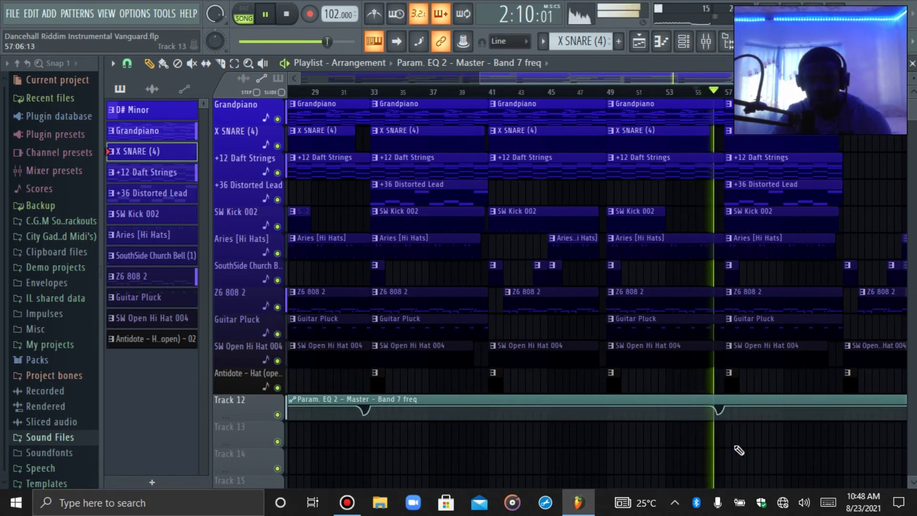
click(477, 82)
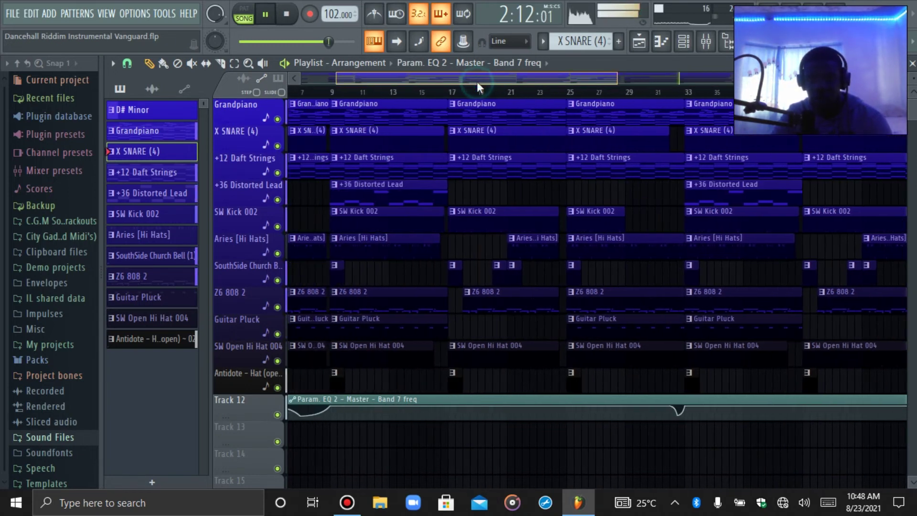
drag(583, 75, 791, 96)
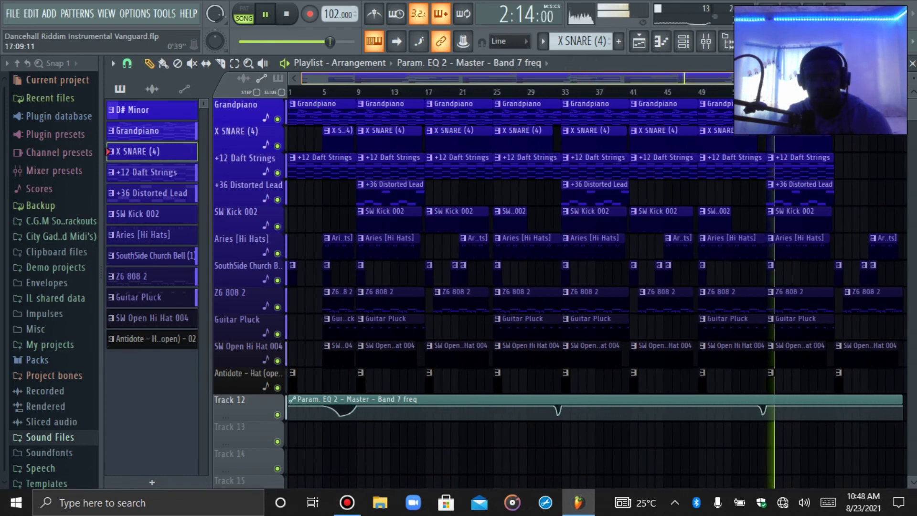
key(space)
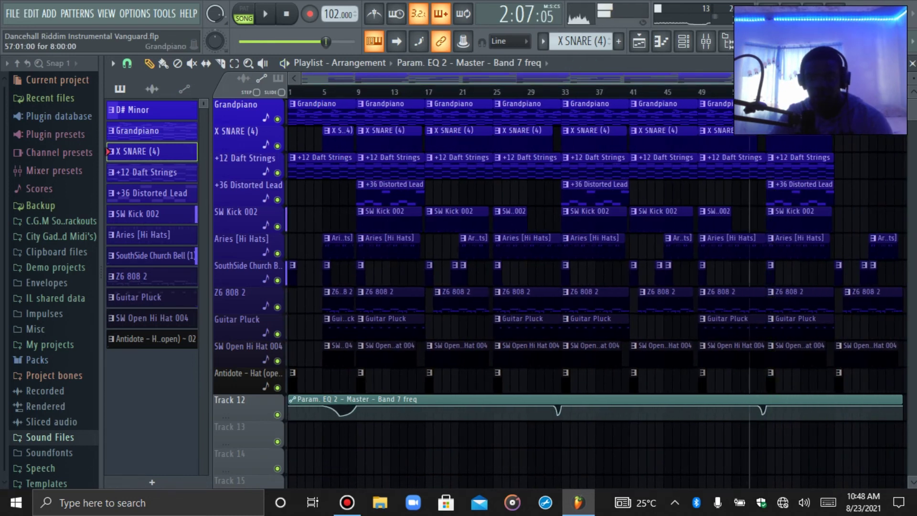
Add a 97% automation point at bar 65 in the EQ clip and dip the curve between it and the clip's end.
right_click(837, 412)
click(867, 456)
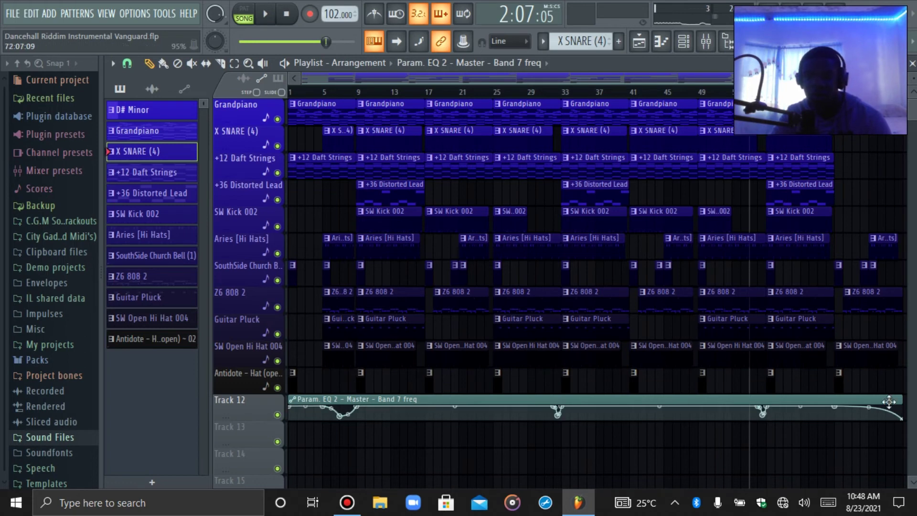
right_click(864, 414)
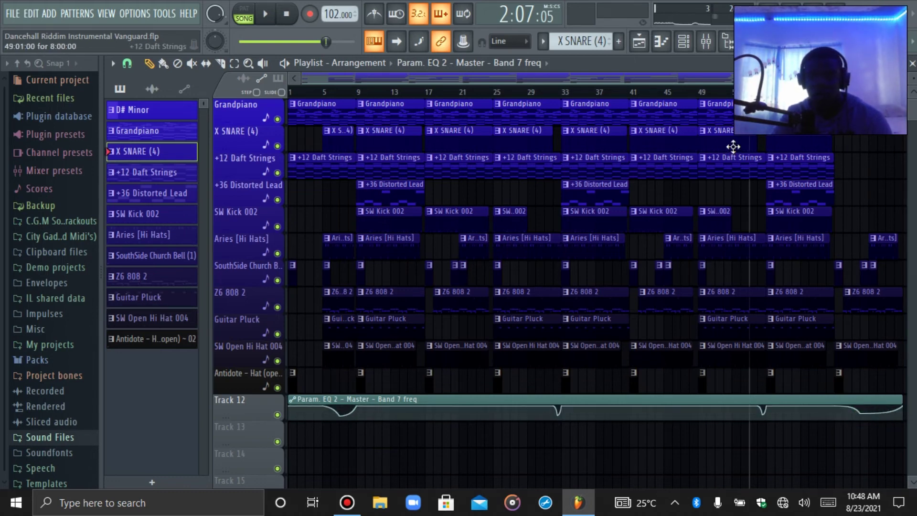
Create an automation clip for the Master track's volume from the mixer.
click(706, 41)
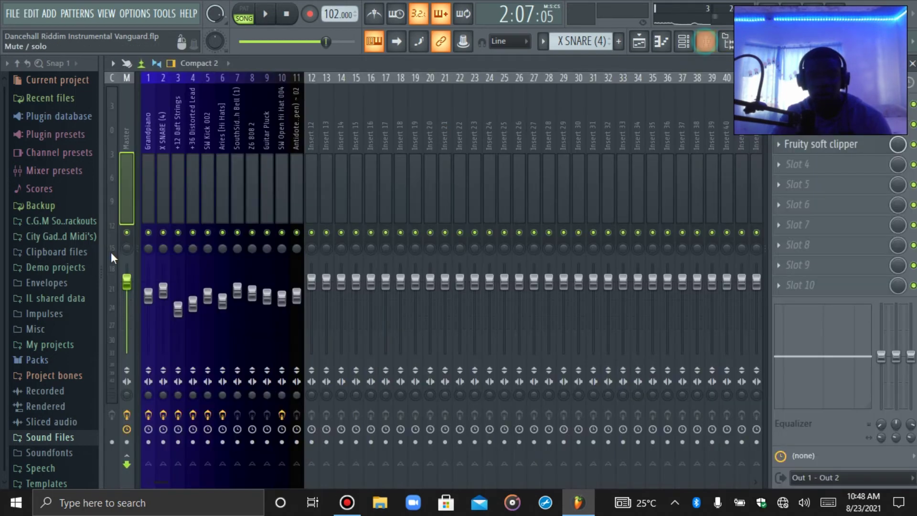
right_click(129, 280)
click(162, 362)
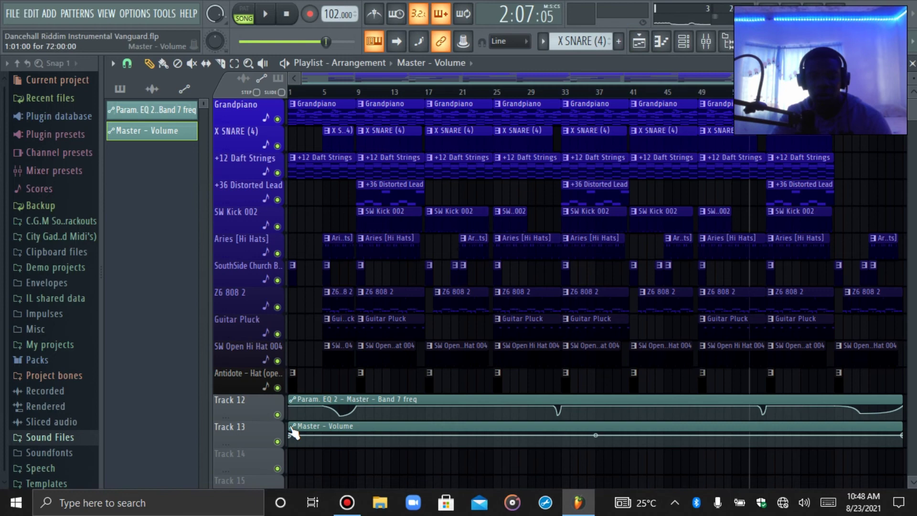
Recolor the Master - Volume automation clip black.
click(292, 430)
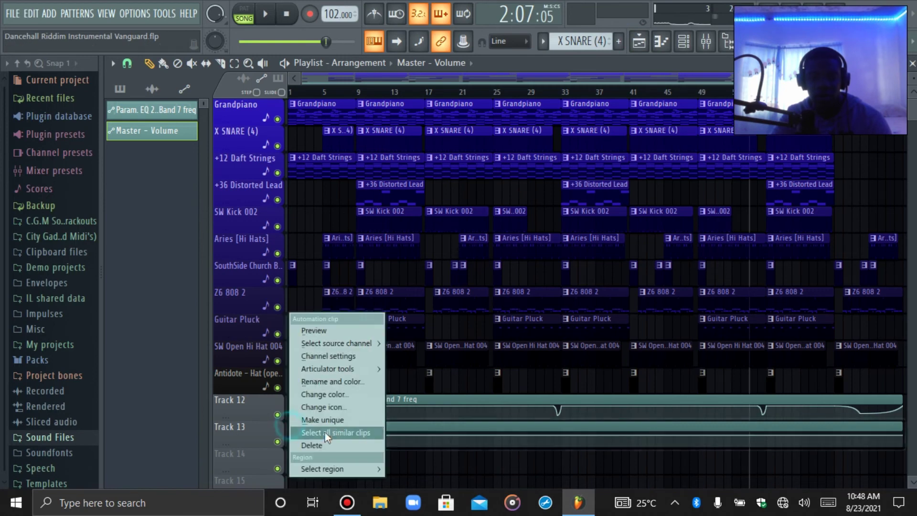
click(335, 382)
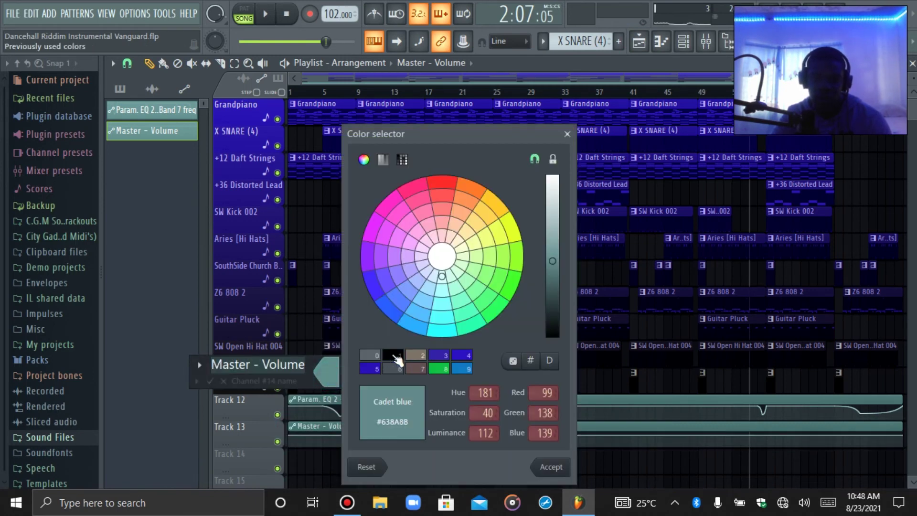
click(397, 361)
key(Return)
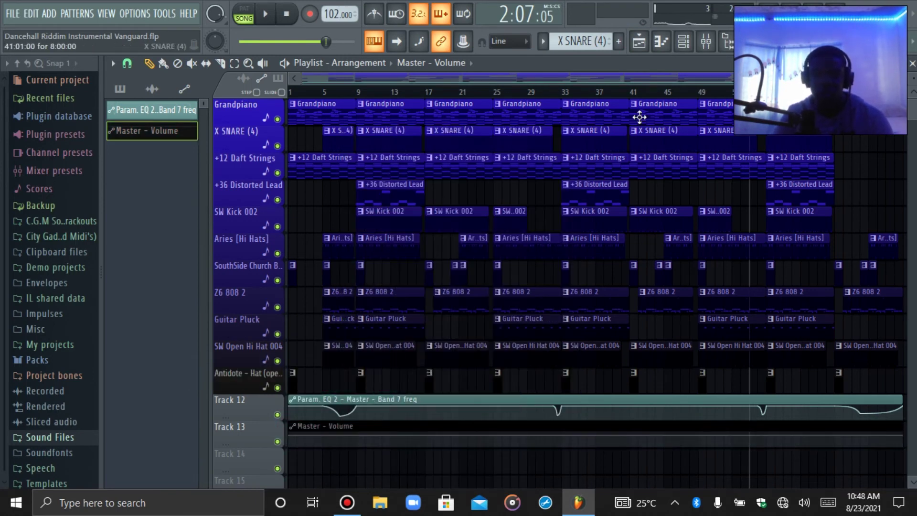
Recolor the Param. EQ 2 - Master - Band 7 freq channel black and return to the playlist.
click(684, 43)
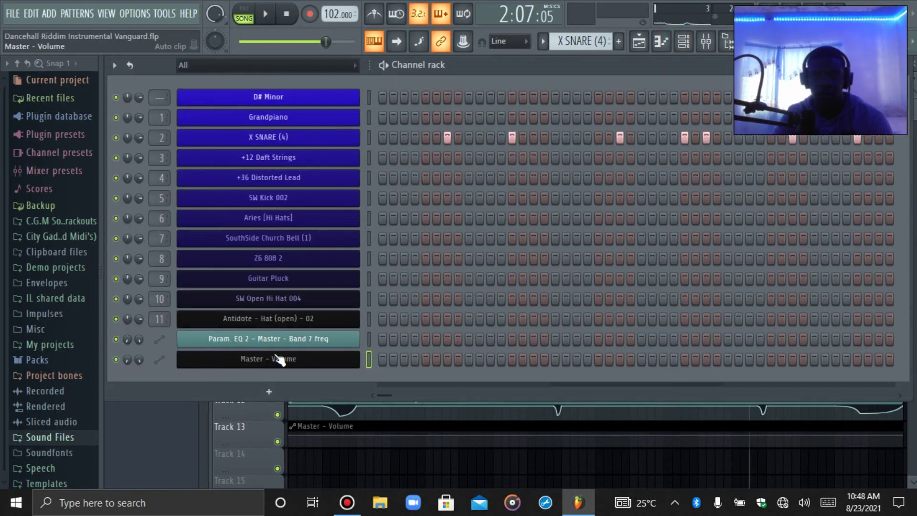
right_click(280, 340)
click(391, 328)
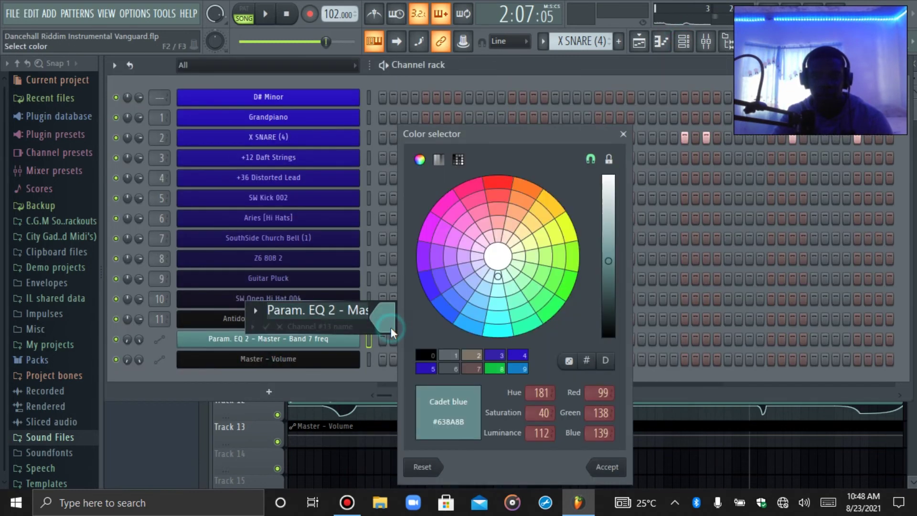
click(424, 360)
key(Return)
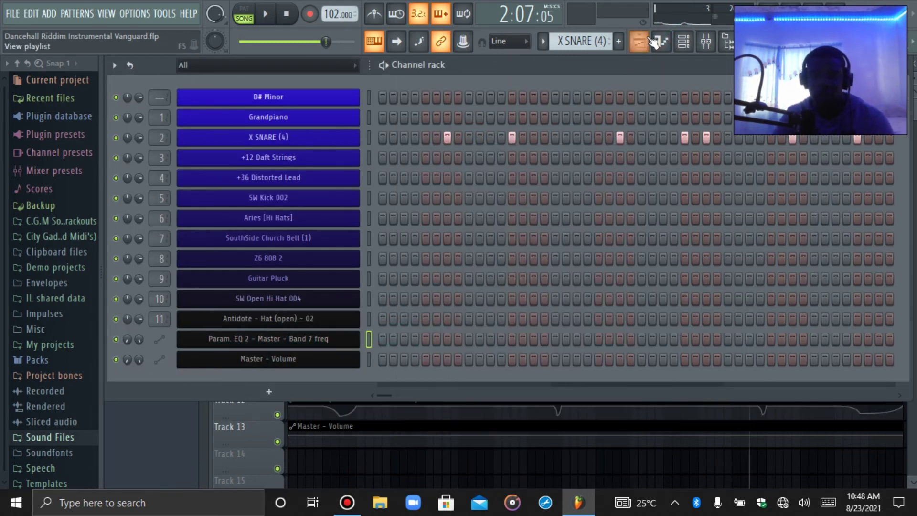
click(650, 42)
click(643, 43)
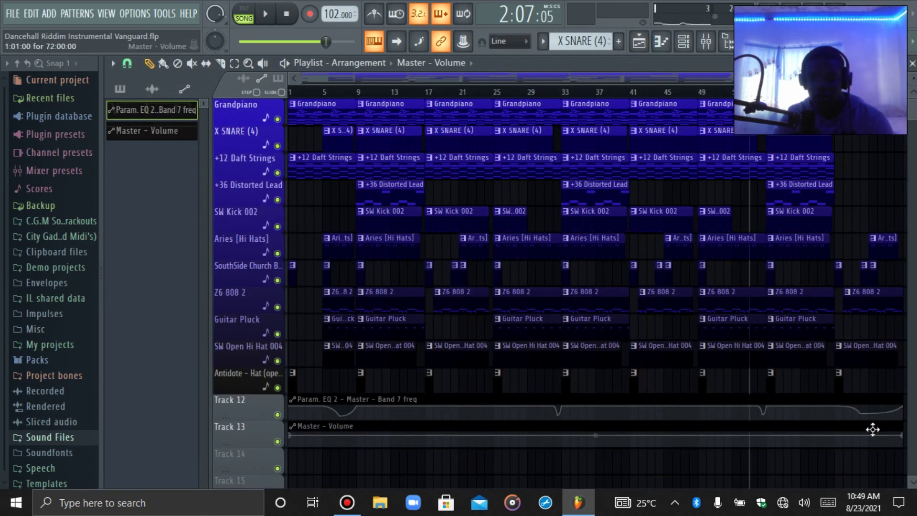
Copy the last point's value to a new point at bar 65 in the Master volume clip and fade the curve down at its end.
right_click(905, 436)
click(895, 445)
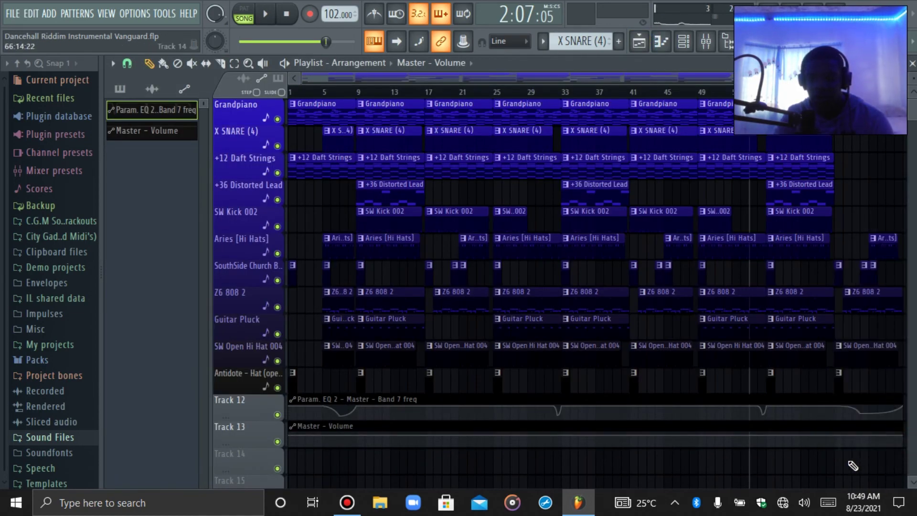
right_click(835, 438)
click(870, 451)
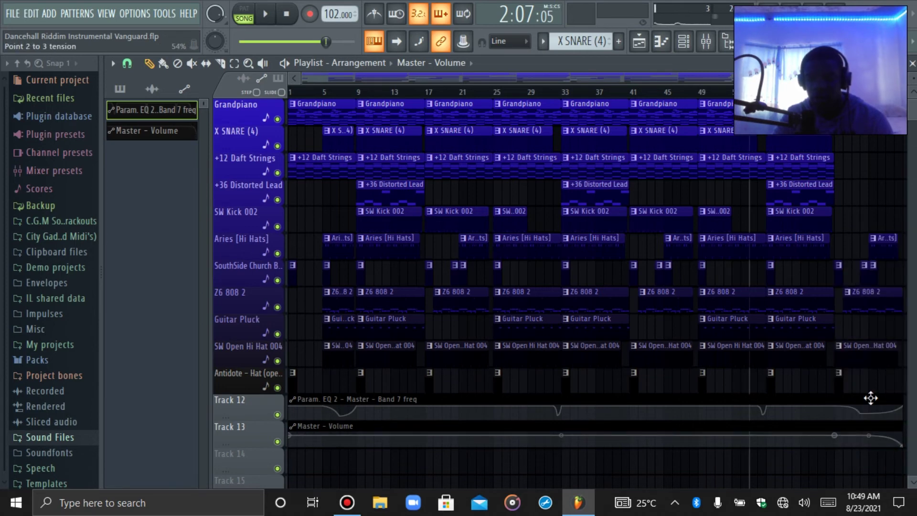
Play back the song's ending while checking the Master fader in the mixer, and reset playback to the start.
click(708, 44)
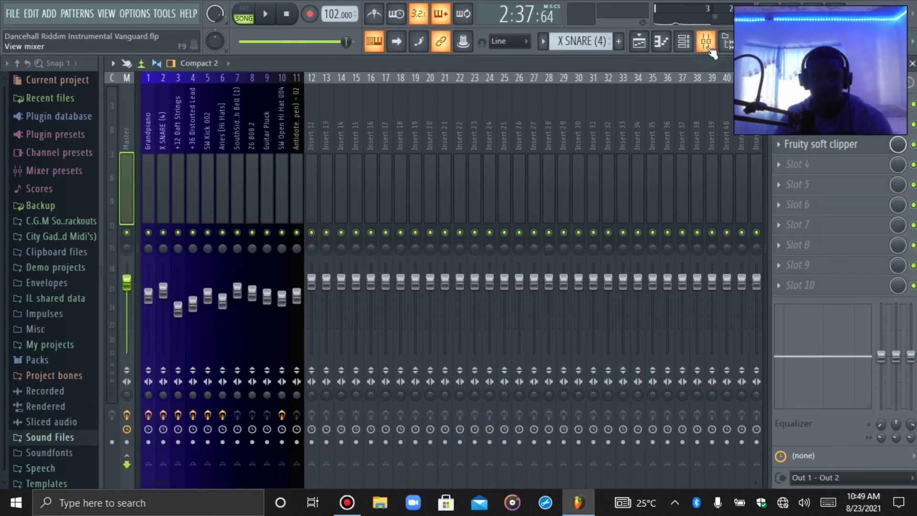
right_click(134, 280)
click(355, 220)
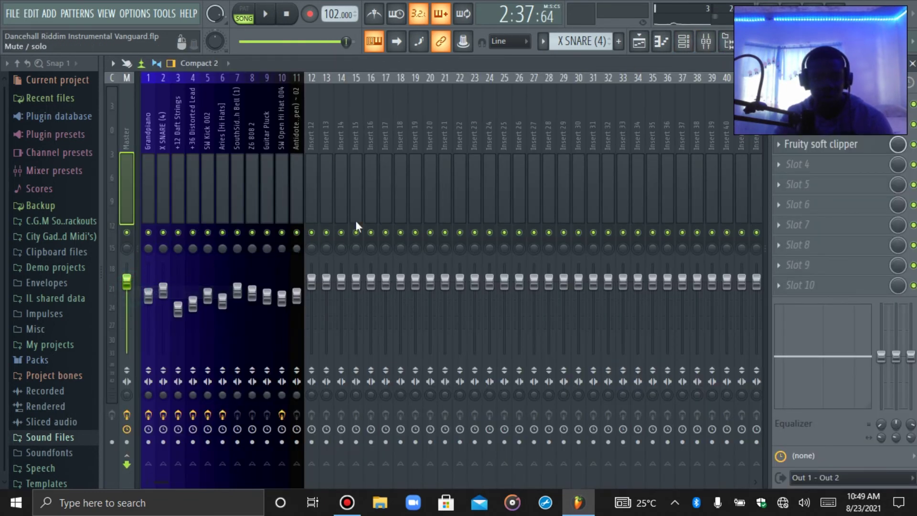
click(647, 44)
key(space)
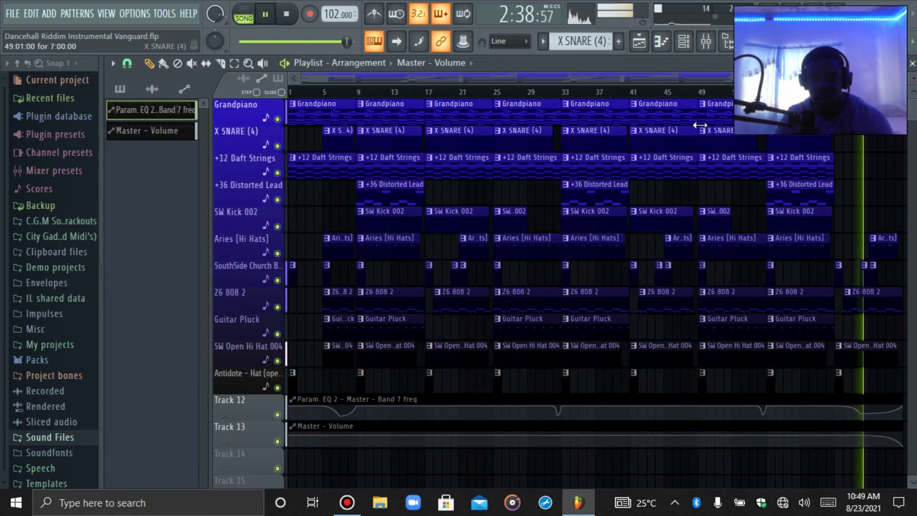
click(706, 43)
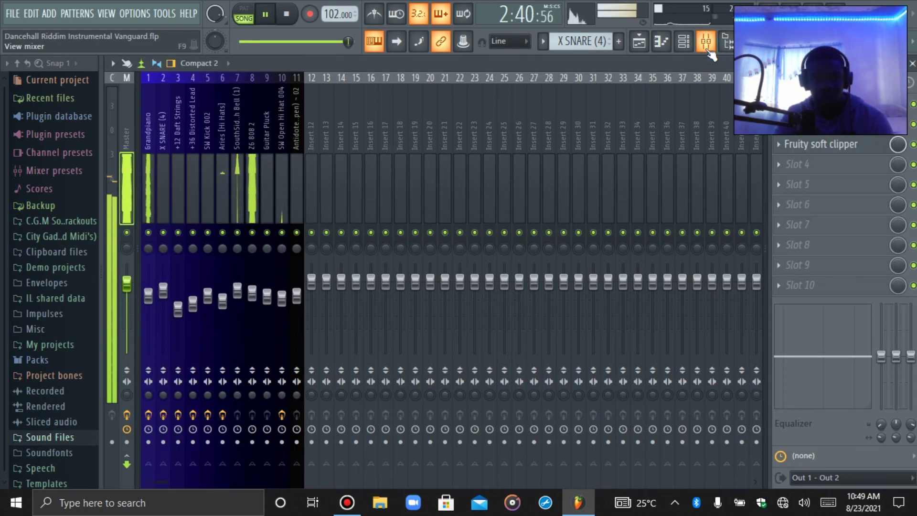
click(639, 44)
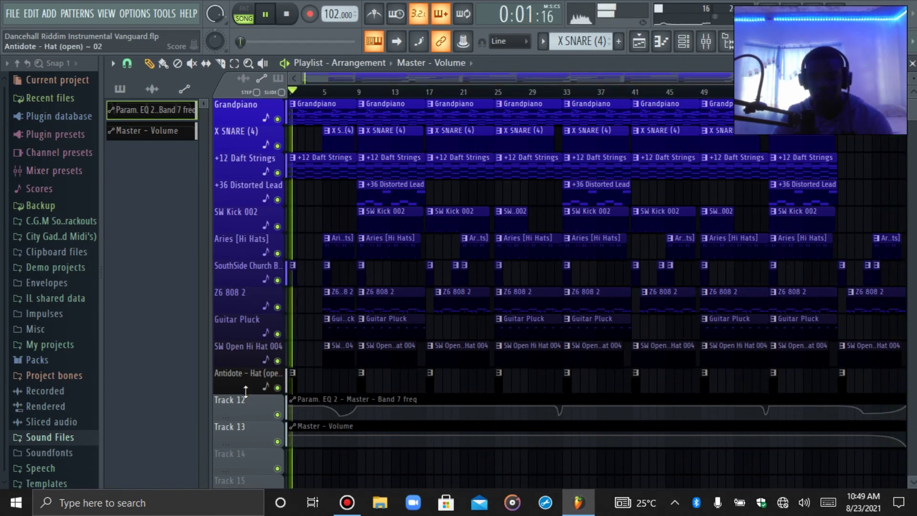
key(space)
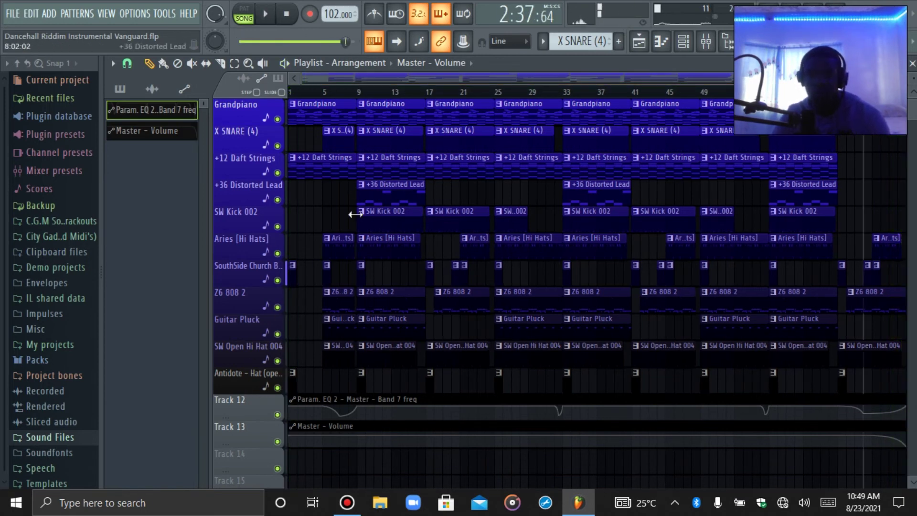
click(288, 19)
Place the City Gods Muziq Tag sample from the Producer tags folder at the start of Track 14.
click(48, 437)
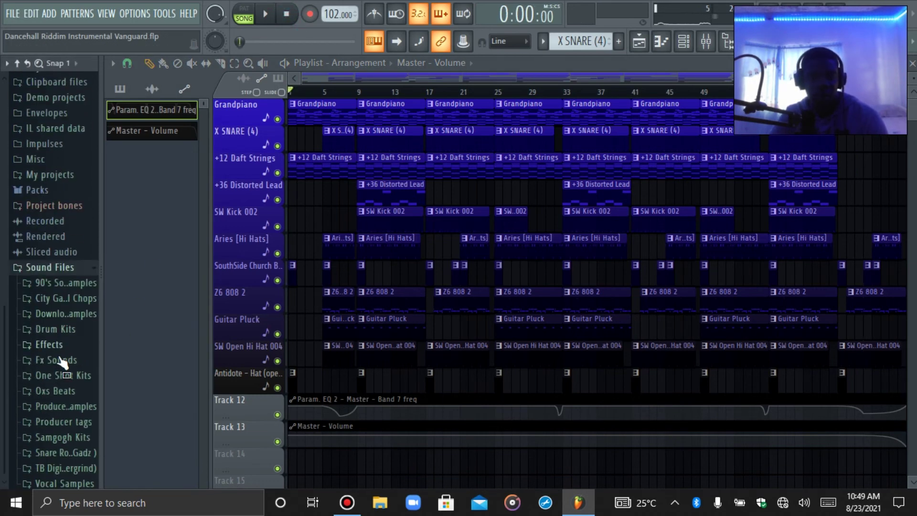
scroll(62, 347, down, 3)
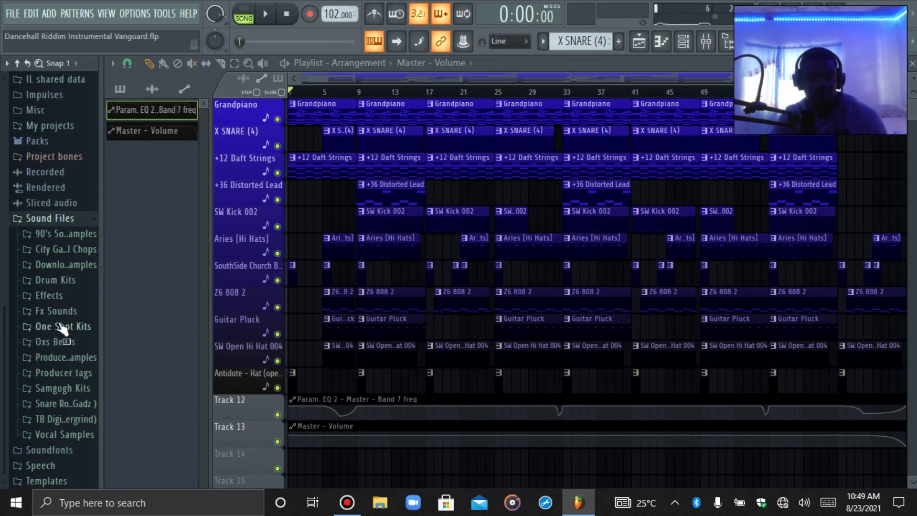
click(61, 376)
drag(62, 450, 293, 456)
Recolor the City Gods Muziq Tag channel black.
click(684, 41)
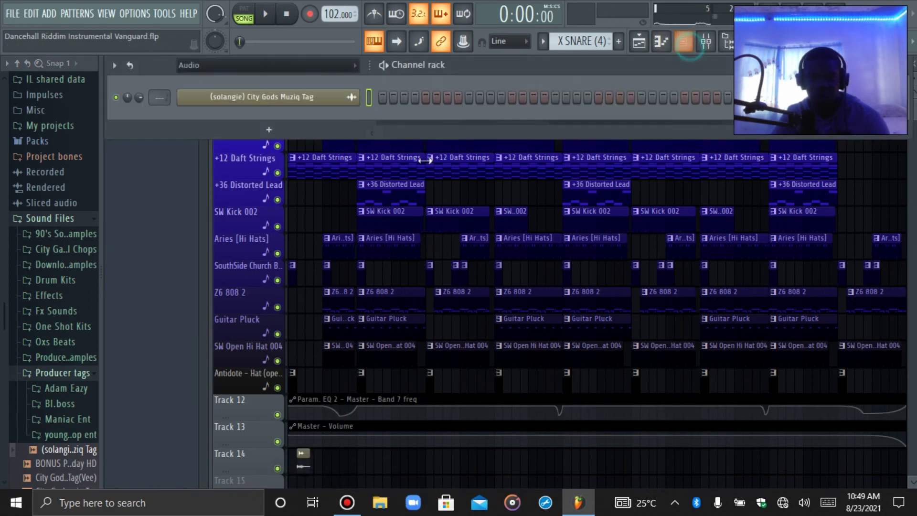
right_click(337, 94)
click(382, 122)
click(382, 122)
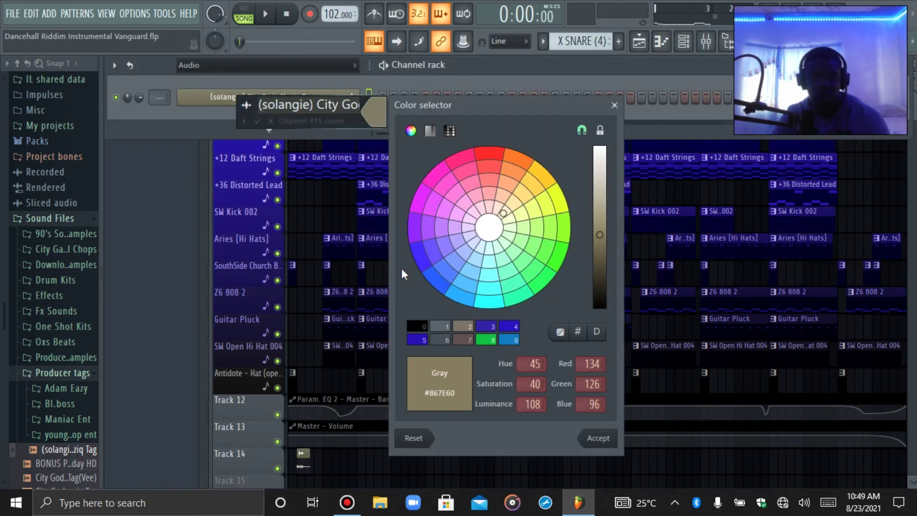
click(422, 327)
key(Return)
Play the song from the start and route the City Gods Muziq Tag channel to mixer track 12.
key(space)
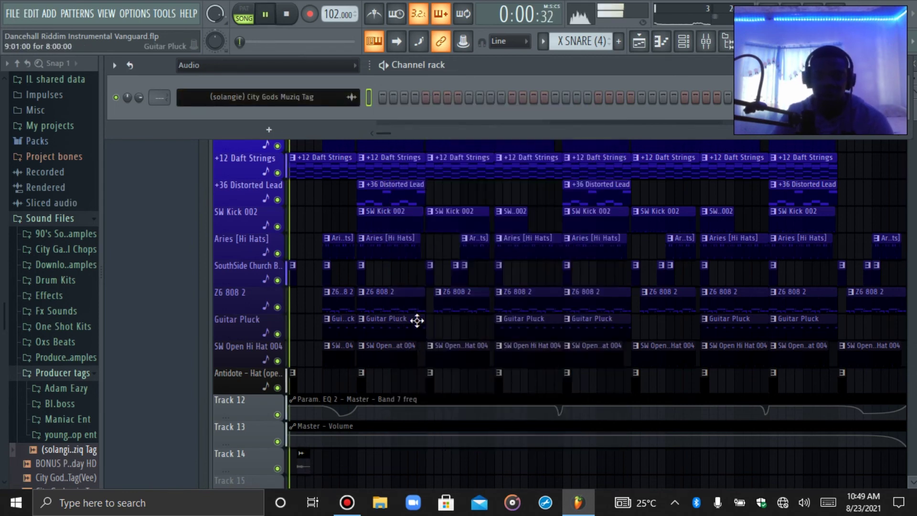
click(706, 42)
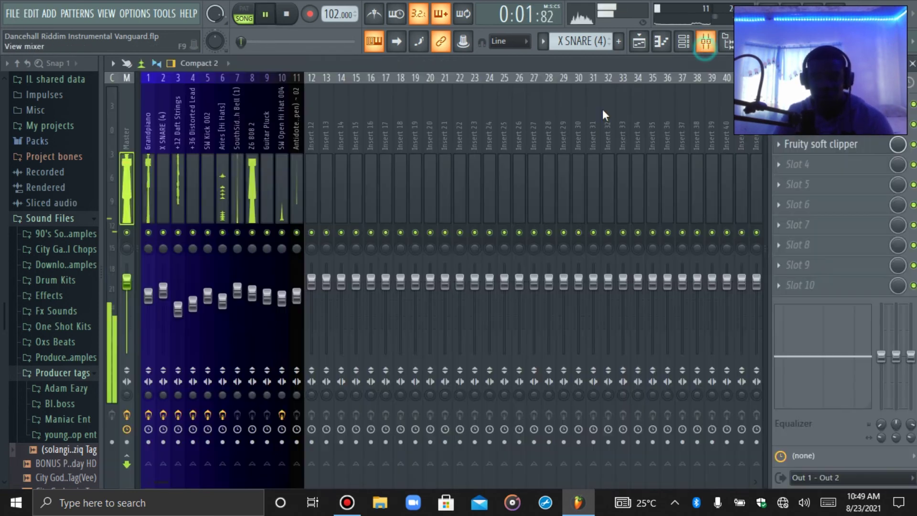
right_click(317, 196)
click(477, 213)
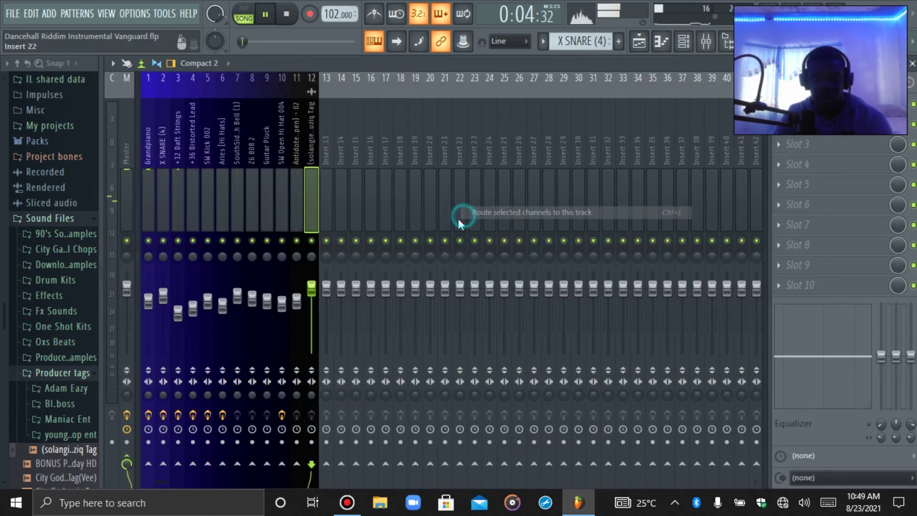
Auto-name playlist Tracks 12, 13 and 14 after the clips they contain.
click(649, 55)
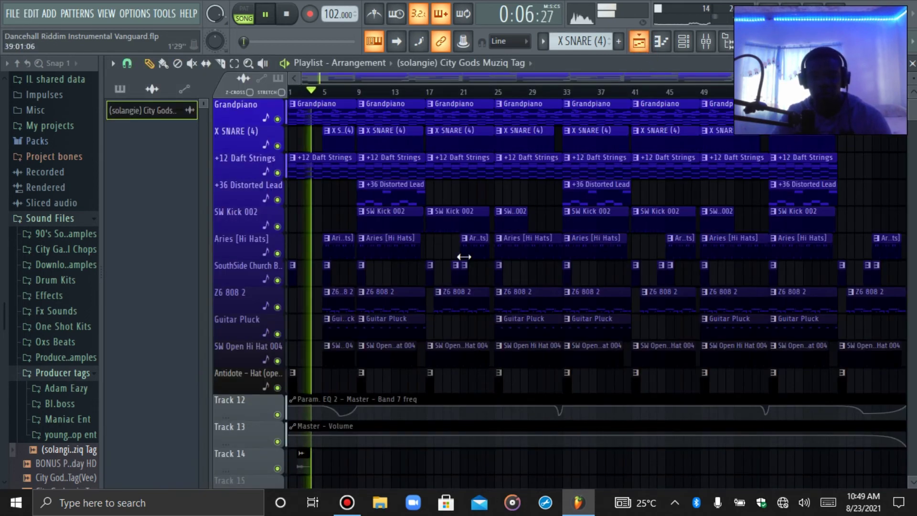
right_click(257, 414)
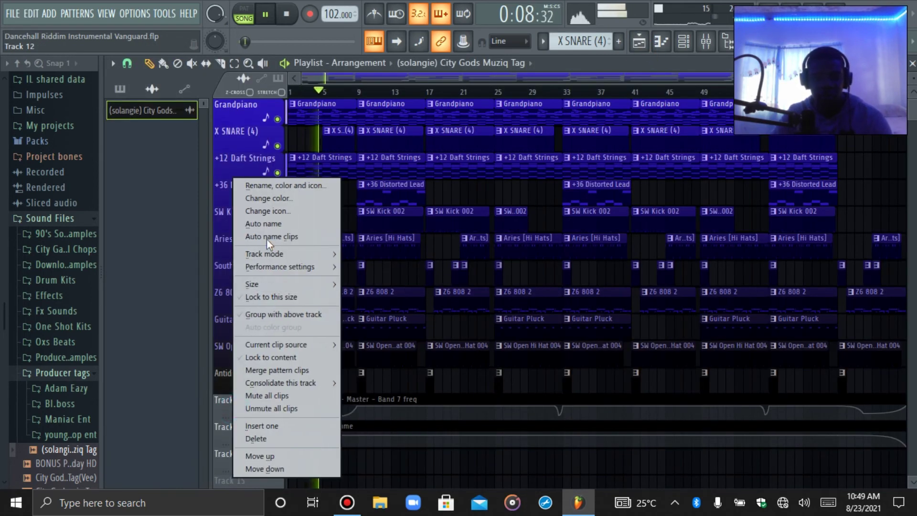
click(282, 223)
right_click(249, 439)
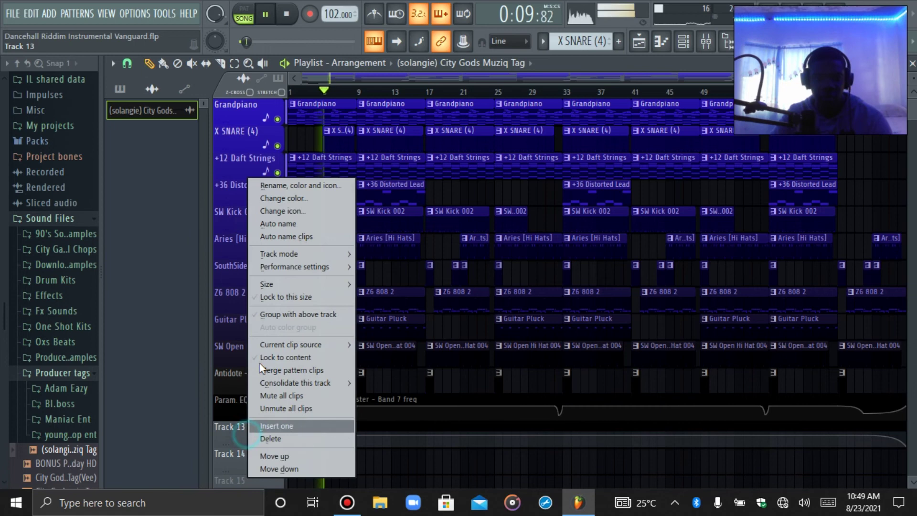
click(279, 226)
right_click(247, 463)
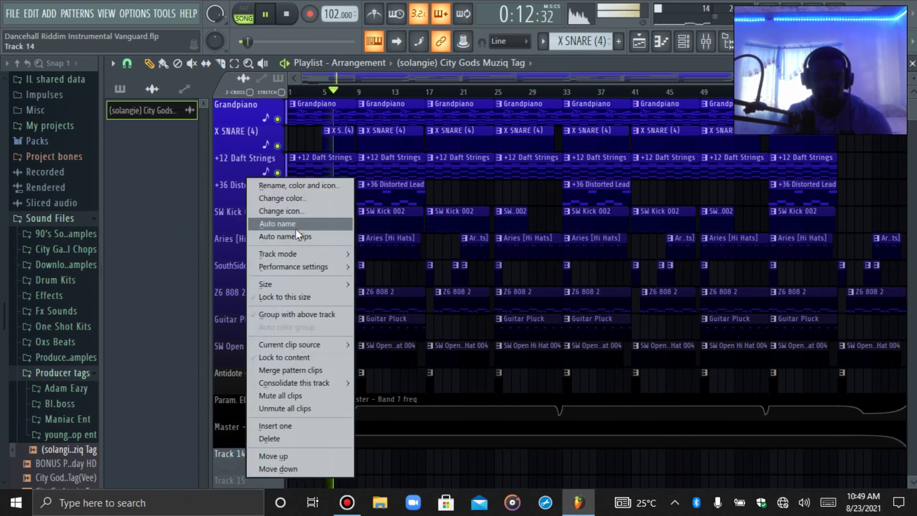
click(296, 229)
Place the BONUS Purchase Your Tracks Today HD sample on Track 15 just before bar 9 and recolor its channel black.
drag(72, 466, 351, 299)
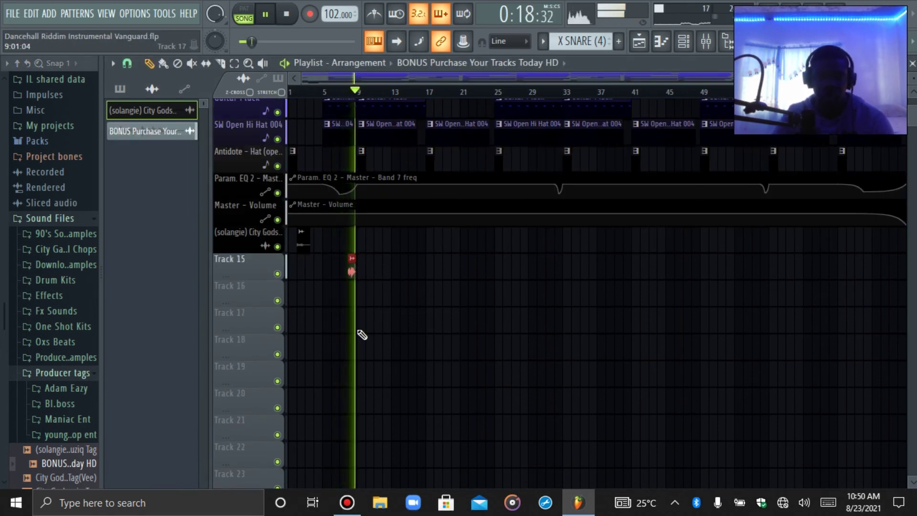
click(684, 42)
right_click(353, 116)
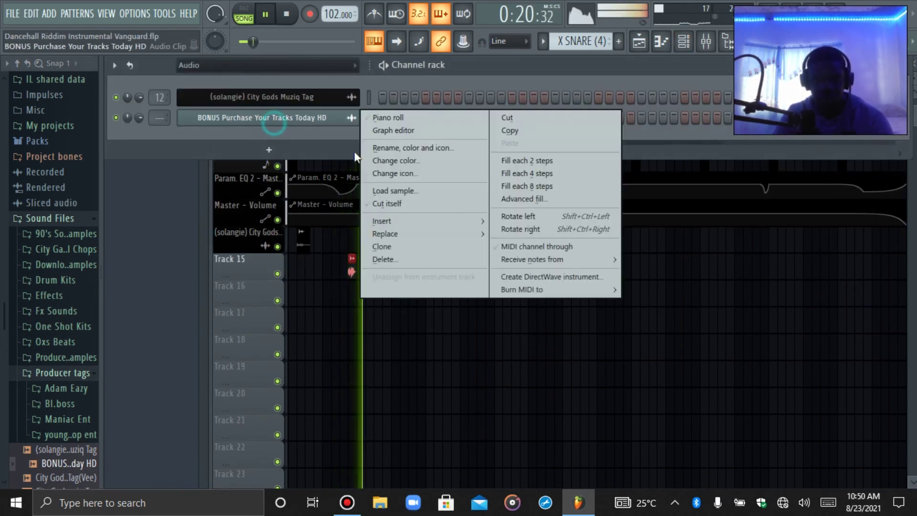
click(363, 150)
click(423, 355)
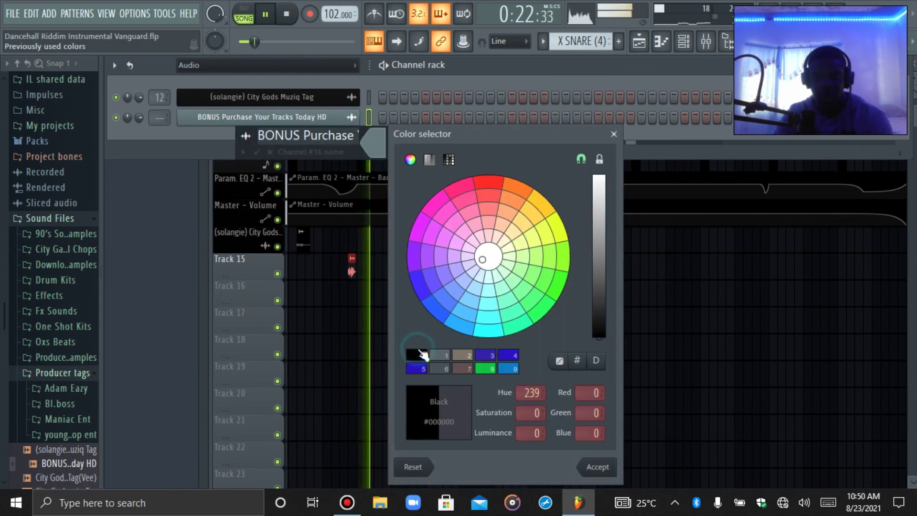
key(Return)
Route the BONUS Purchase Your Tracks channel to mixer track 13 and lower that track's volume to 48% (-13.3 dB).
click(706, 42)
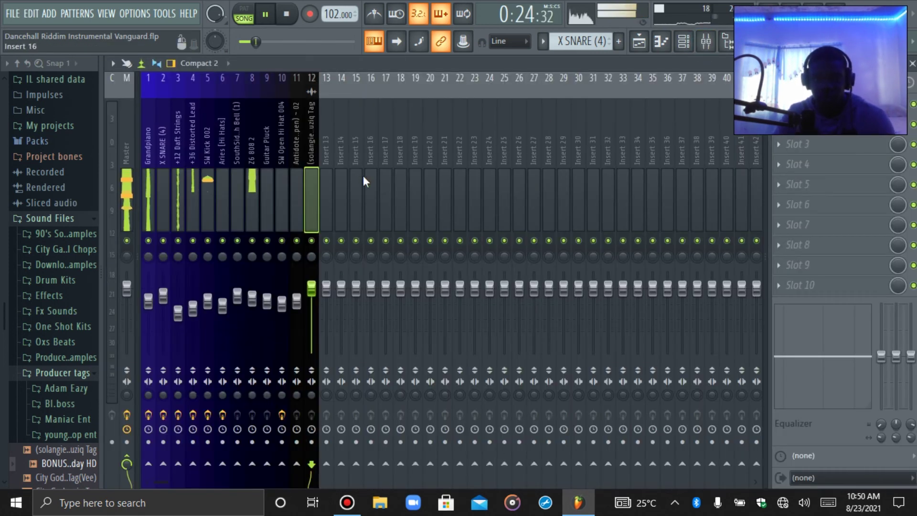
right_click(329, 185)
mouse_move(413, 213)
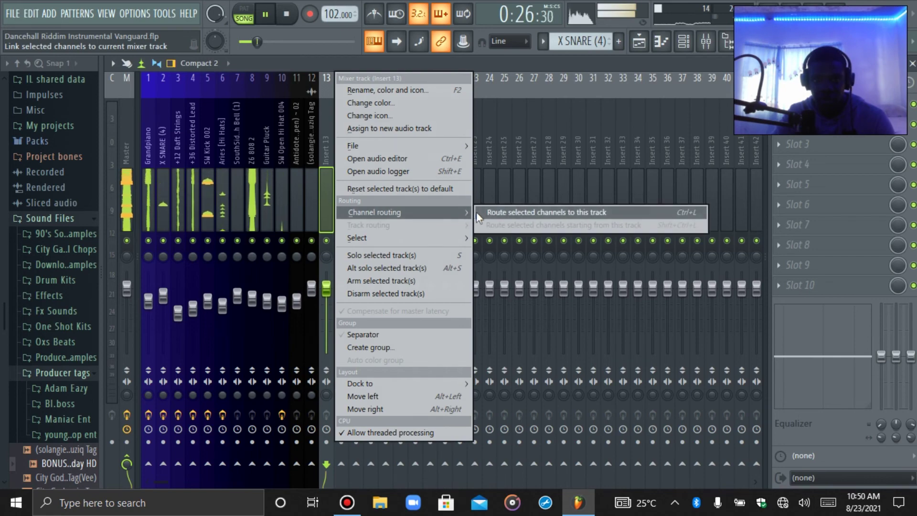
click(484, 212)
drag(327, 288, 326, 321)
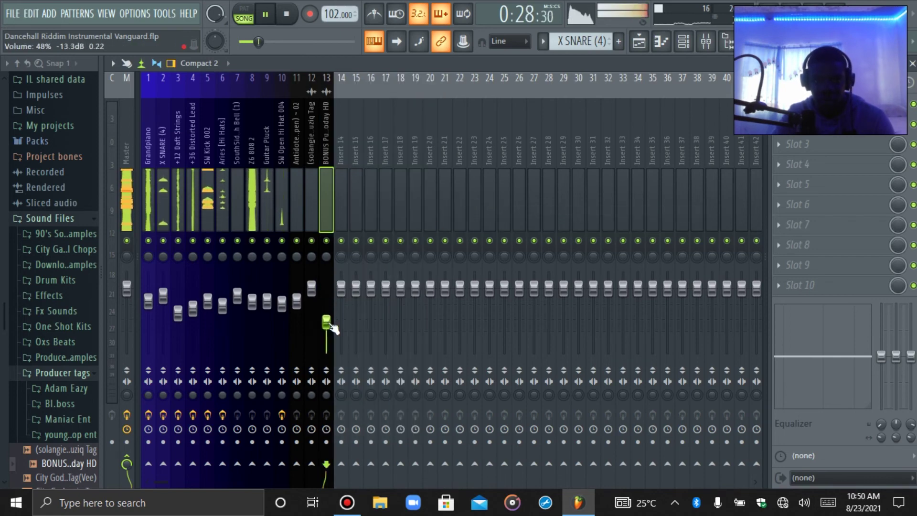
Add Fruity Parametric EQ 2 to mixer track 13 and turn band 1 into a high-pass that cuts the low frequencies.
click(778, 103)
mouse_move(789, 121)
click(530, 293)
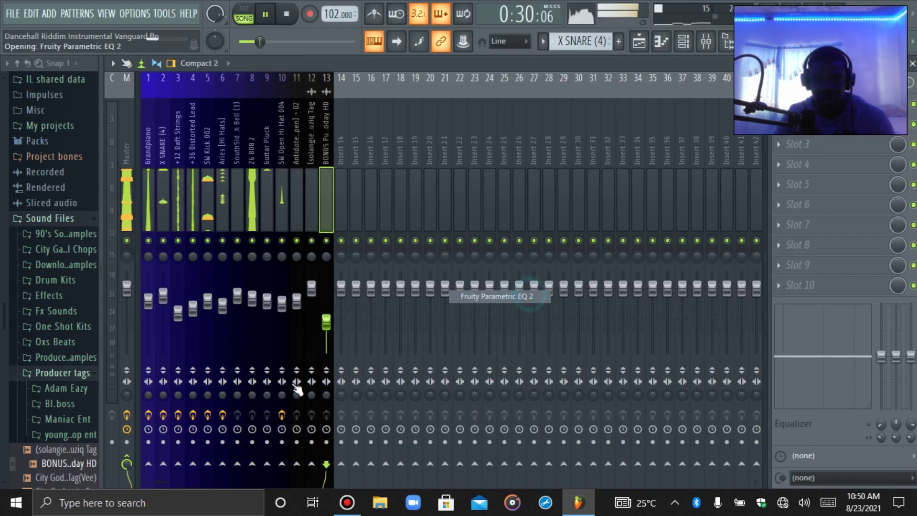
drag(264, 303, 291, 304)
right_click(264, 351)
mouse_move(286, 386)
click(326, 419)
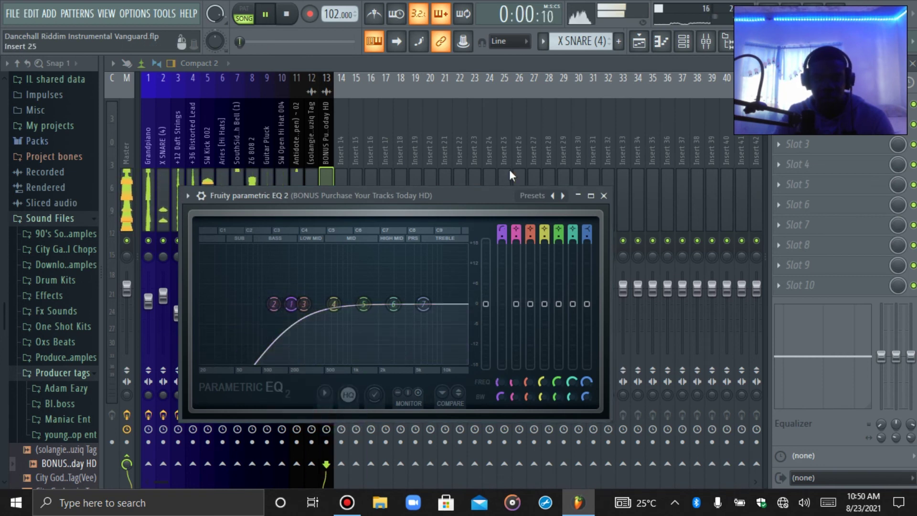
Auto-name Track 15 after its clip and check the BONUS tag's mixer level during playback.
click(638, 42)
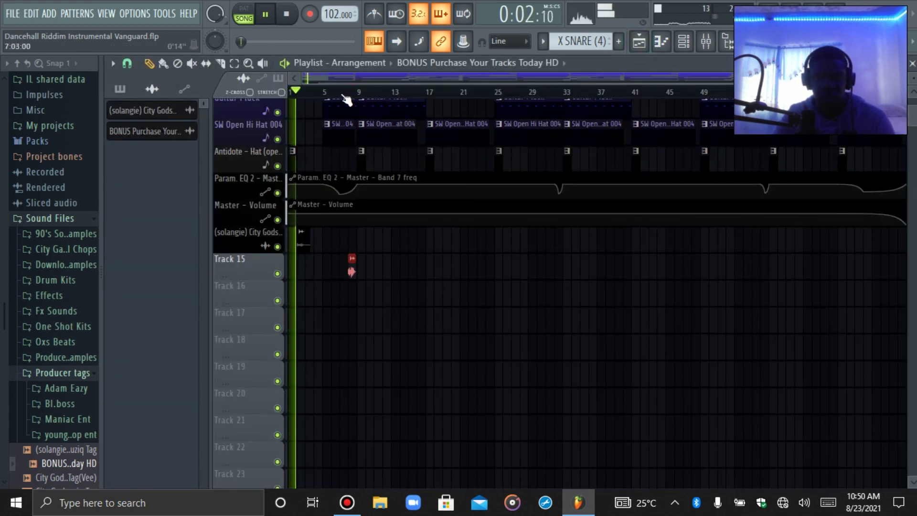
right_click(232, 273)
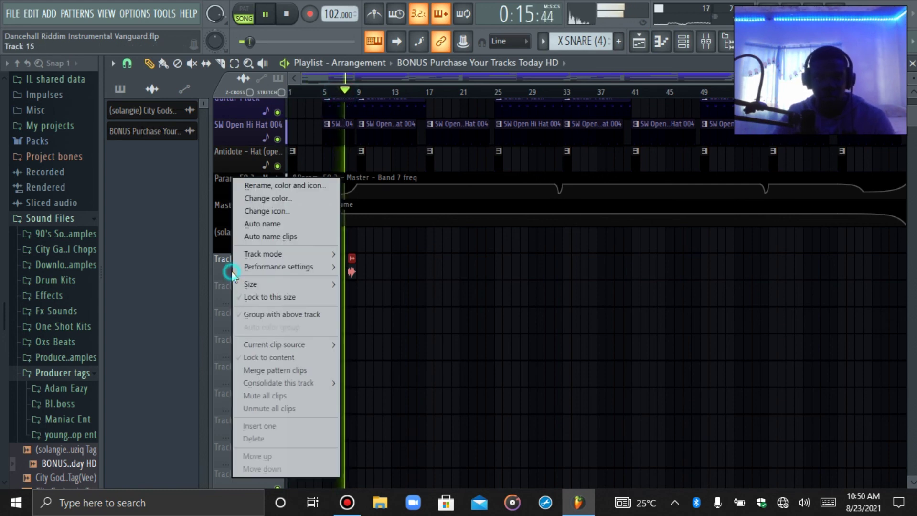
click(255, 223)
click(705, 42)
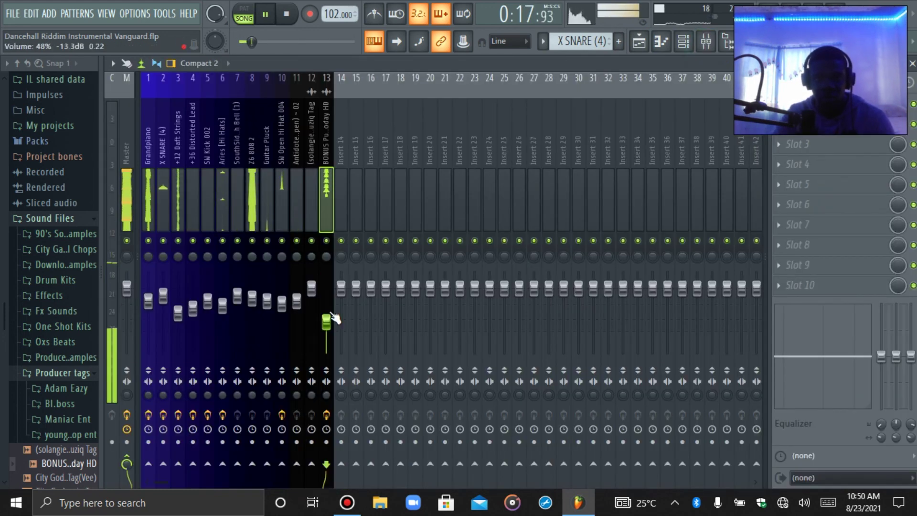
click(640, 42)
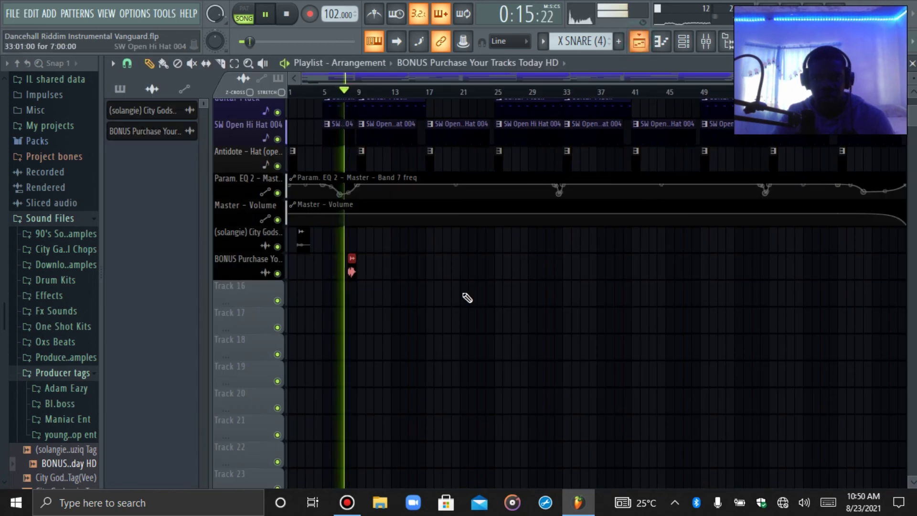
Place another City Gods Muziq Tag clip on its track at about bar 16.
scroll(401, 307, up, 4)
scroll(785, 92, up, 2)
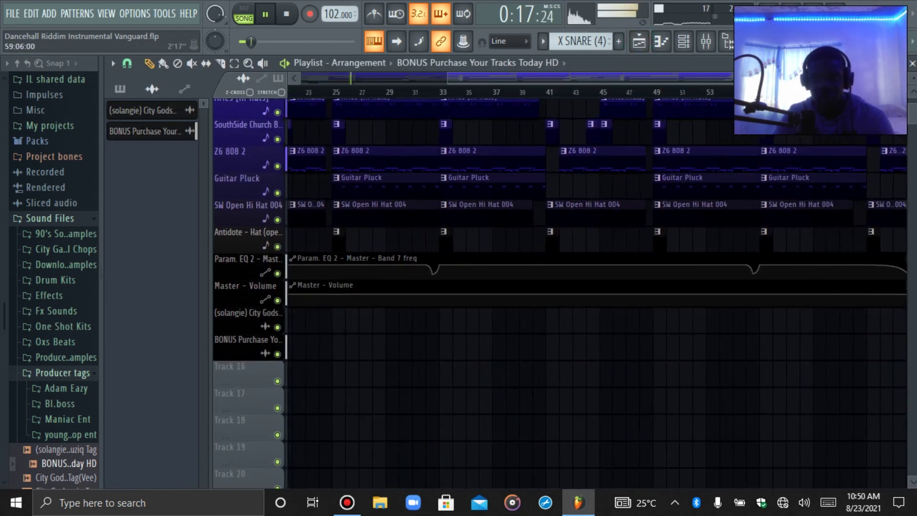
drag(606, 78, 460, 98)
scroll(534, 334, up, 1)
scroll(534, 333, up, 1)
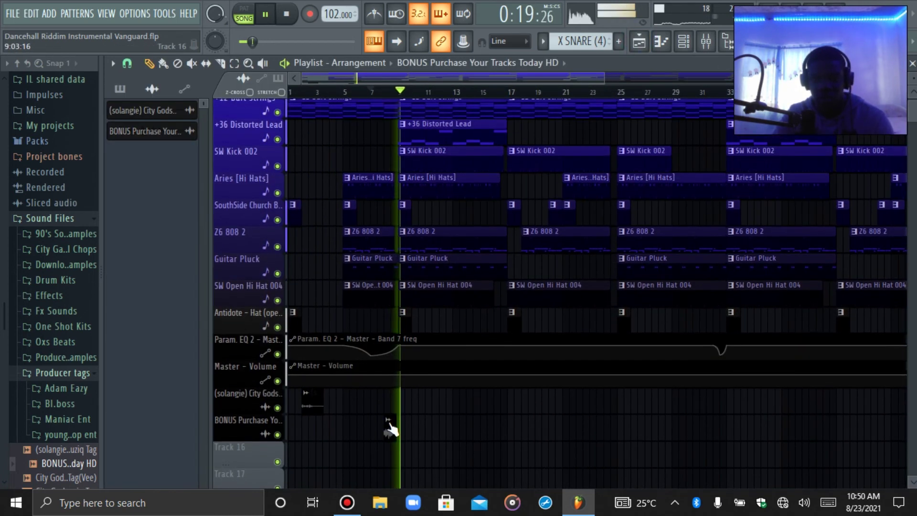
click(312, 402)
click(492, 407)
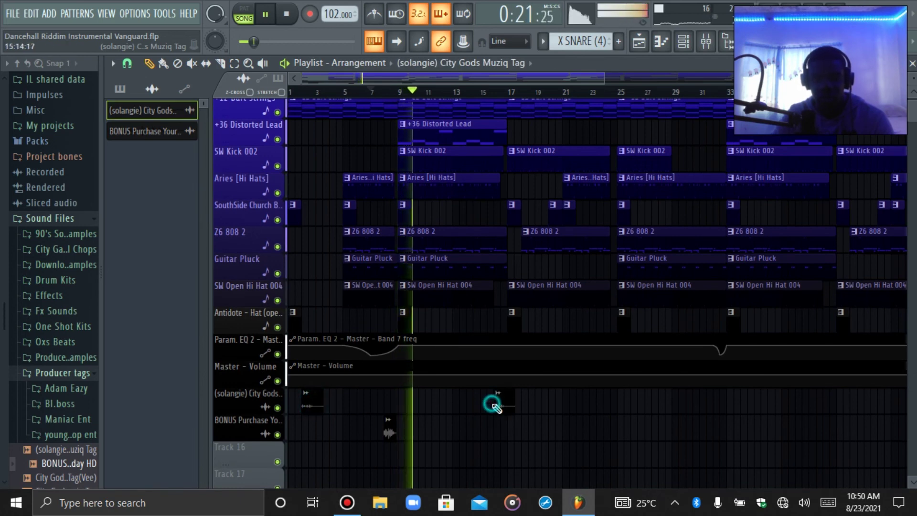
Add another BONUS Purchase Your Tracks clip at about bar 24 and another City Gods Muziq Tag clip at about bar 32.
drag(605, 80, 786, 80)
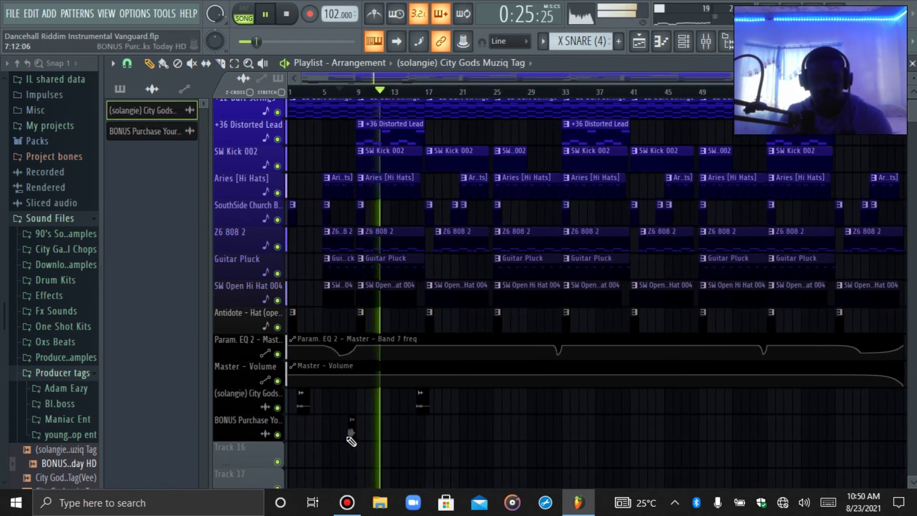
click(352, 433)
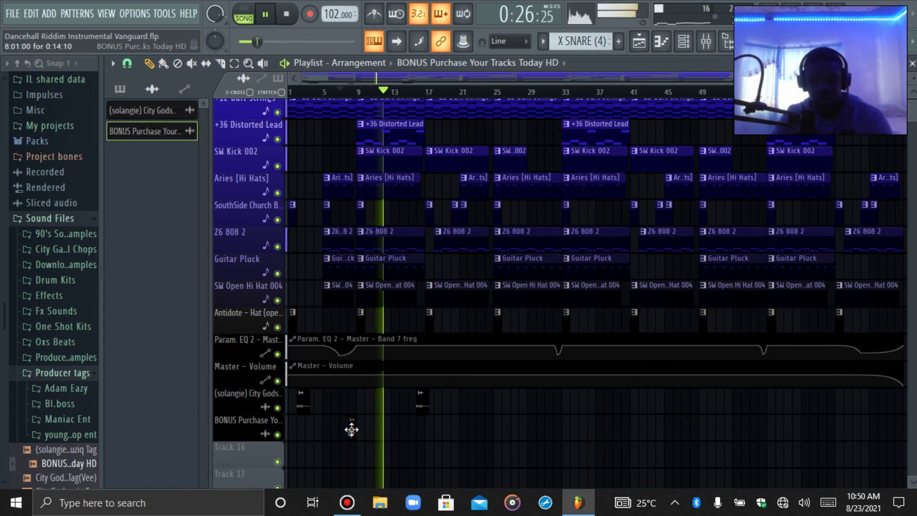
click(488, 428)
click(419, 410)
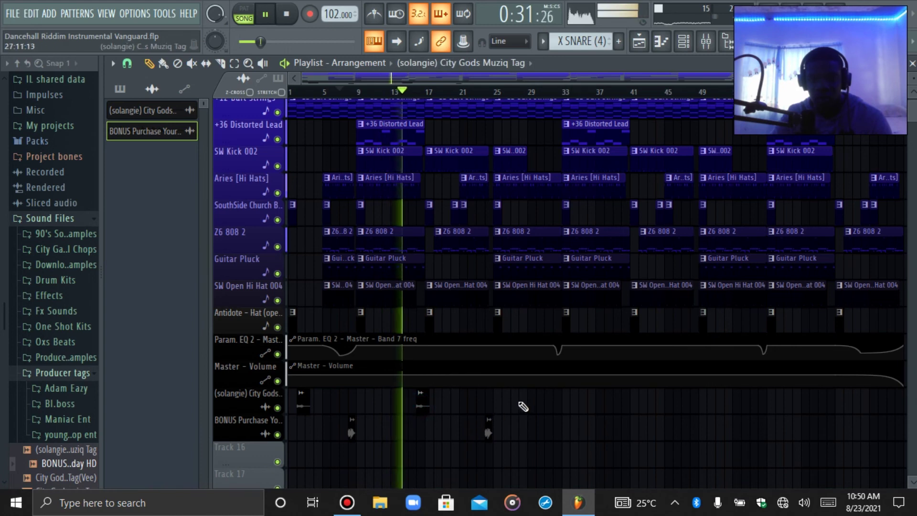
click(557, 399)
Duplicate the opening group of two City Gods clips and one BONUS clip, and position the copies from about bar 40.
drag(621, 387, 430, 465)
key(ctrl+v)
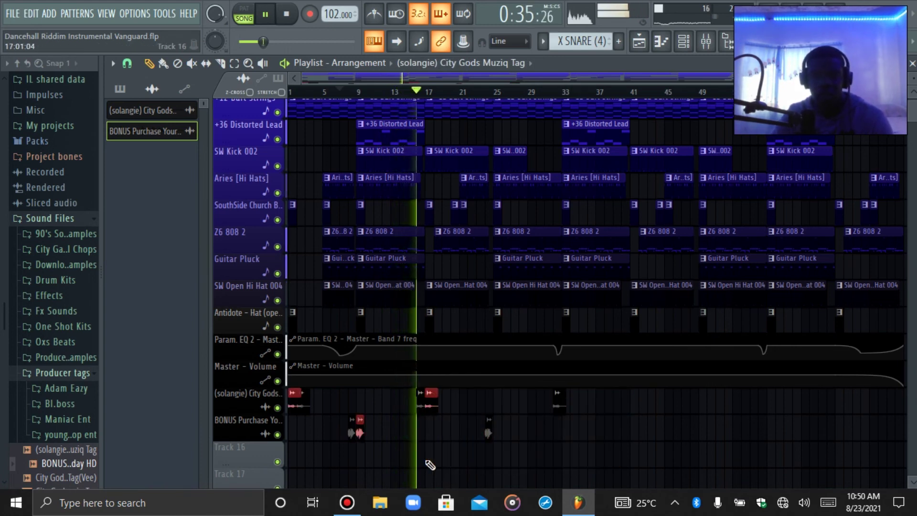
drag(294, 405, 639, 420)
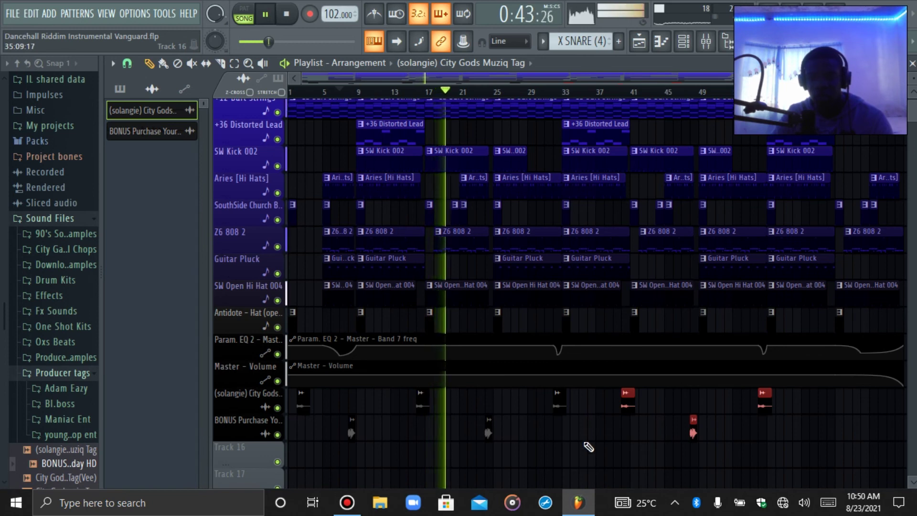
Move the third City Gods clip to about bar 30 and the fifth to about bar 54, and add a sixth near bar 64.
drag(557, 410, 529, 411)
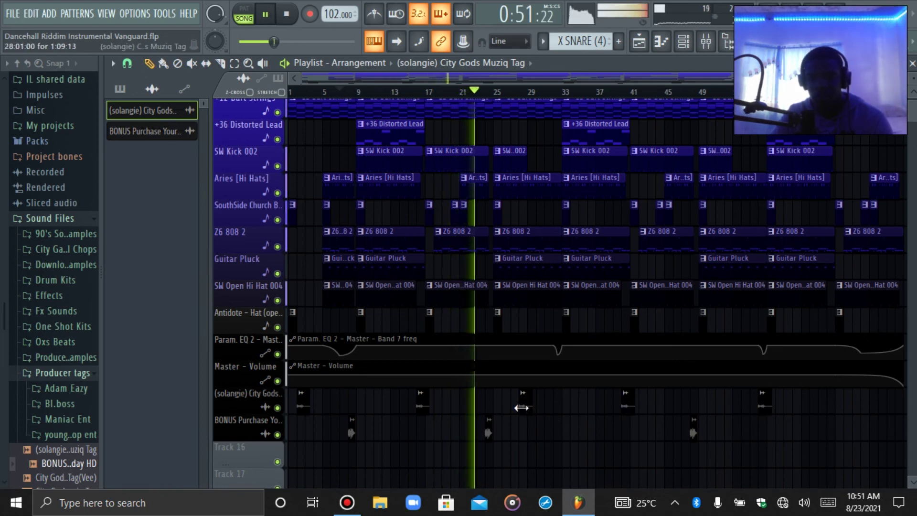
drag(522, 400, 537, 398)
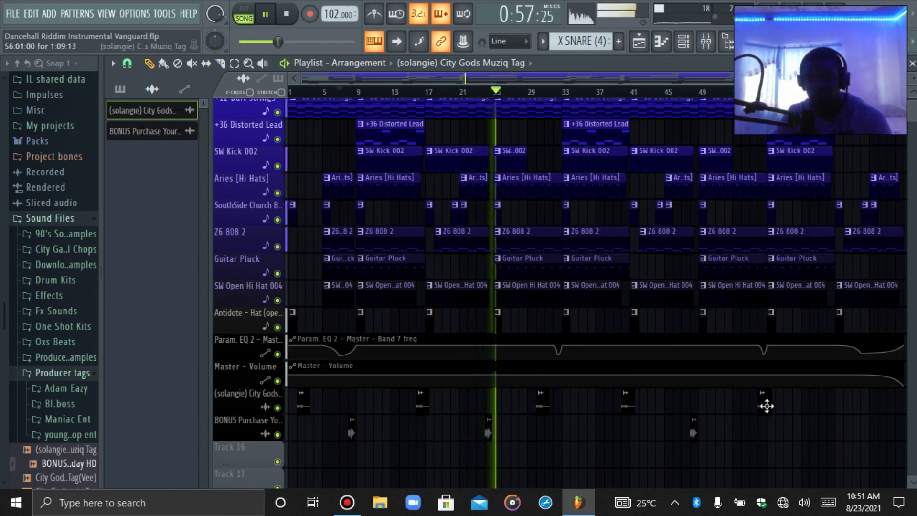
drag(766, 405, 751, 406)
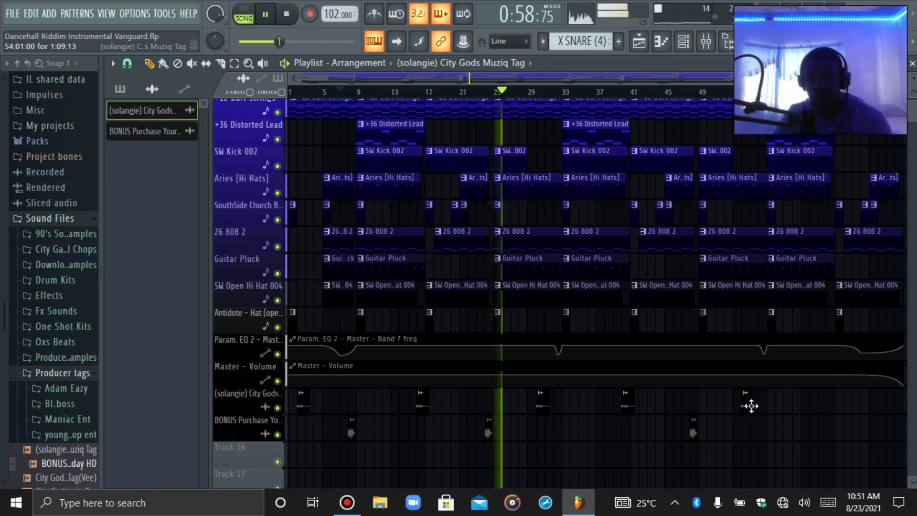
click(829, 406)
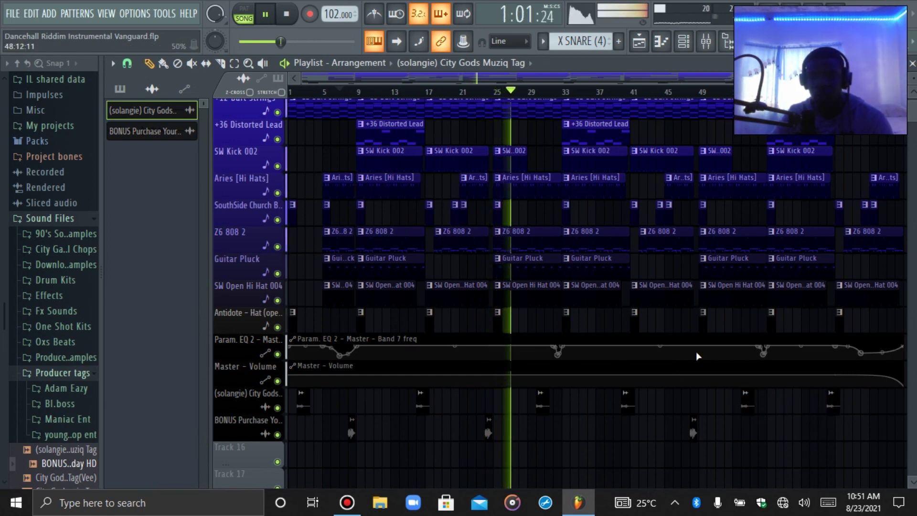
Look over all playlist tracks during playback to review the arrangement with the producer tags in place.
scroll(659, 281, up, 2)
scroll(589, 166, down, 2)
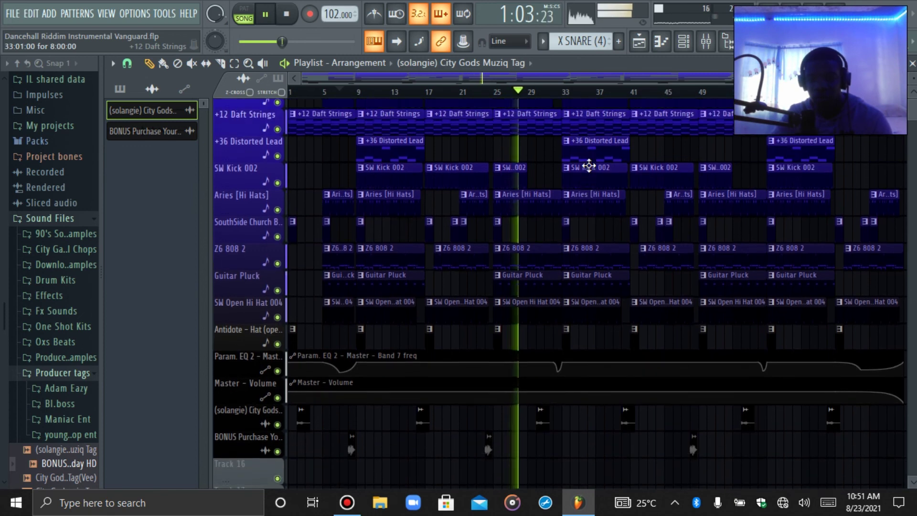
scroll(589, 166, up, 2)
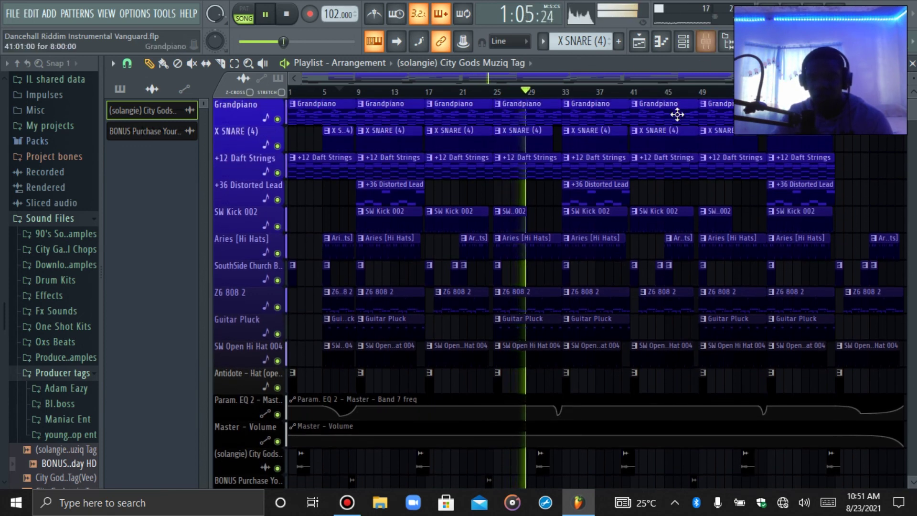
scroll(680, 211, down, 4)
scroll(680, 214, up, 3)
scroll(680, 214, up, 1)
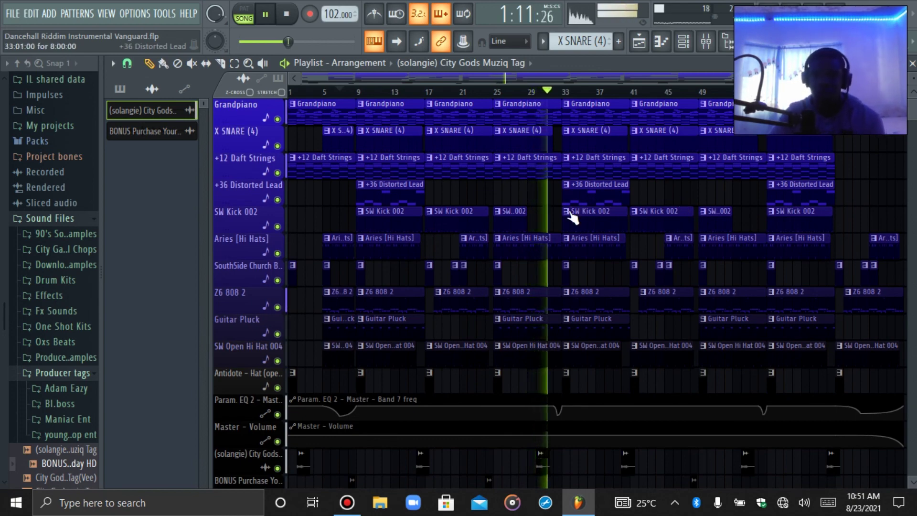
scroll(573, 212, down, 6)
scroll(567, 213, up, 6)
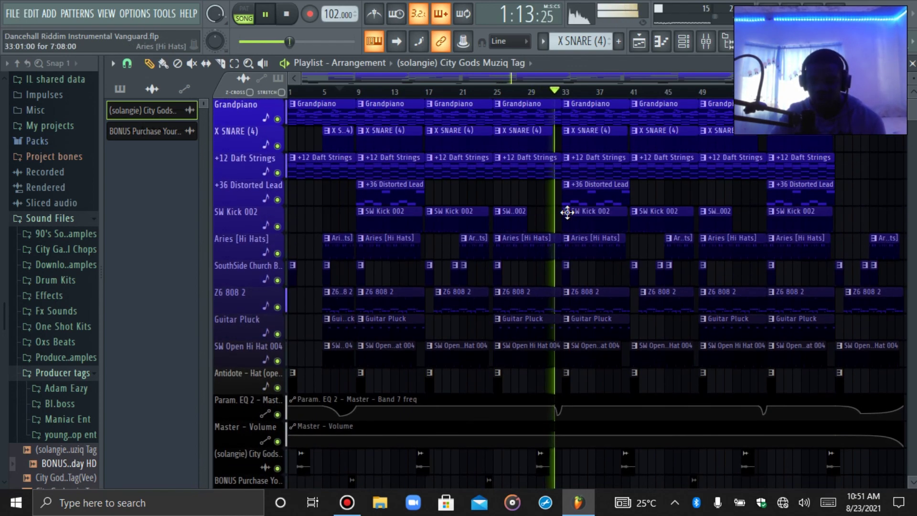
scroll(567, 212, down, 3)
scroll(567, 212, up, 3)
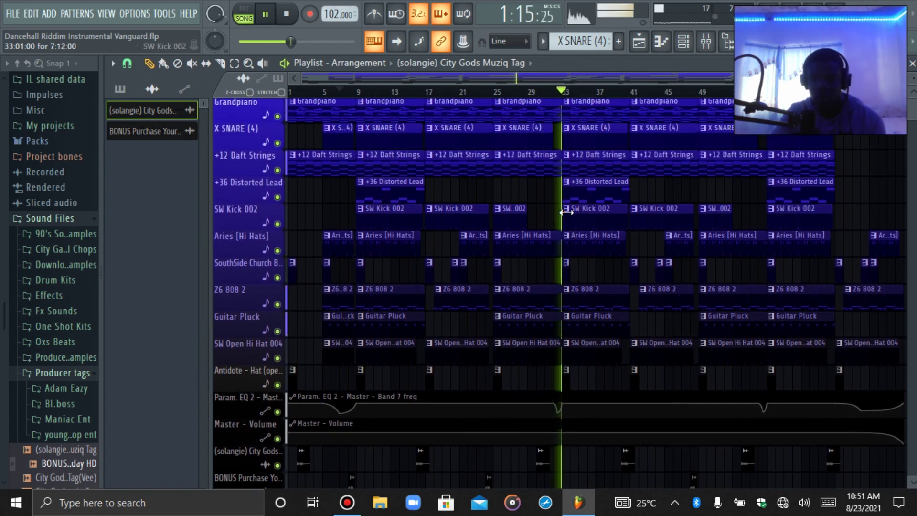
Save the project and collapse the Producer tags and Sound Files folders in the browser.
click(8, 15)
click(23, 78)
click(36, 372)
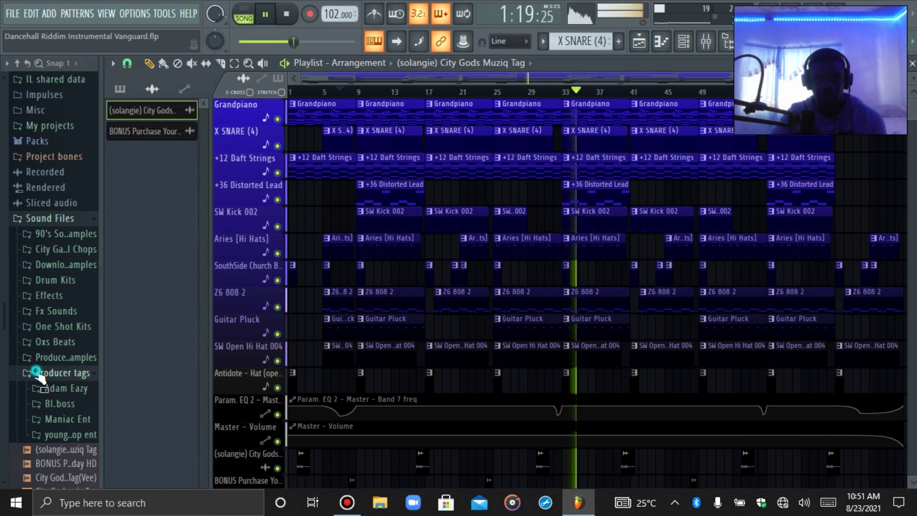
click(37, 372)
click(51, 217)
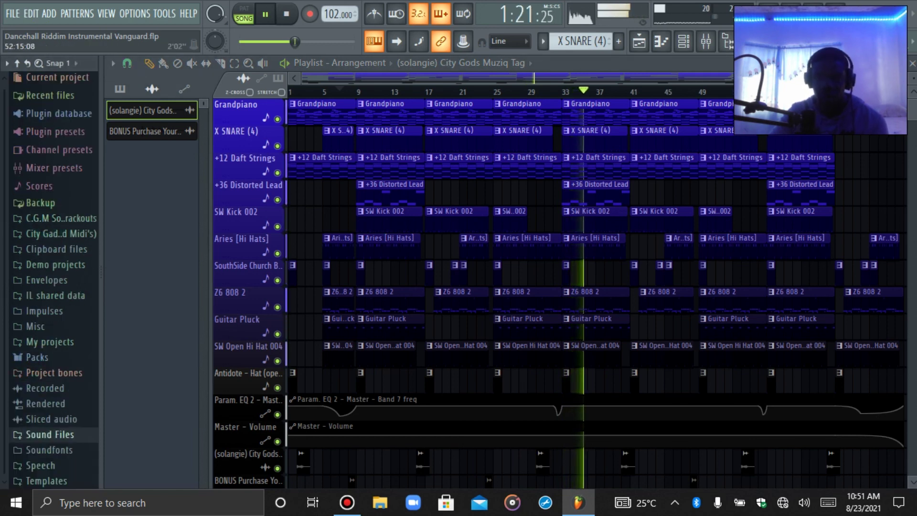
Stop playback, return the song position to the start and look over all tracks of the finished arrangement.
key(space)
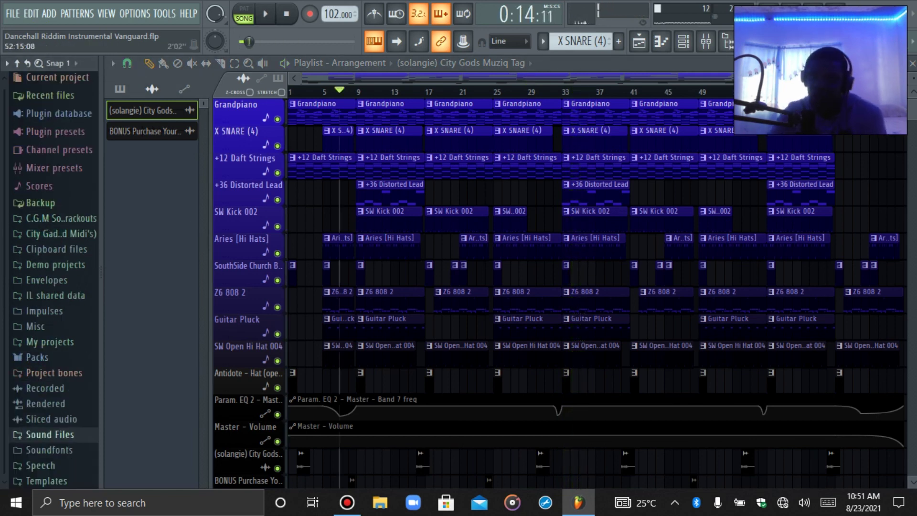
click(292, 19)
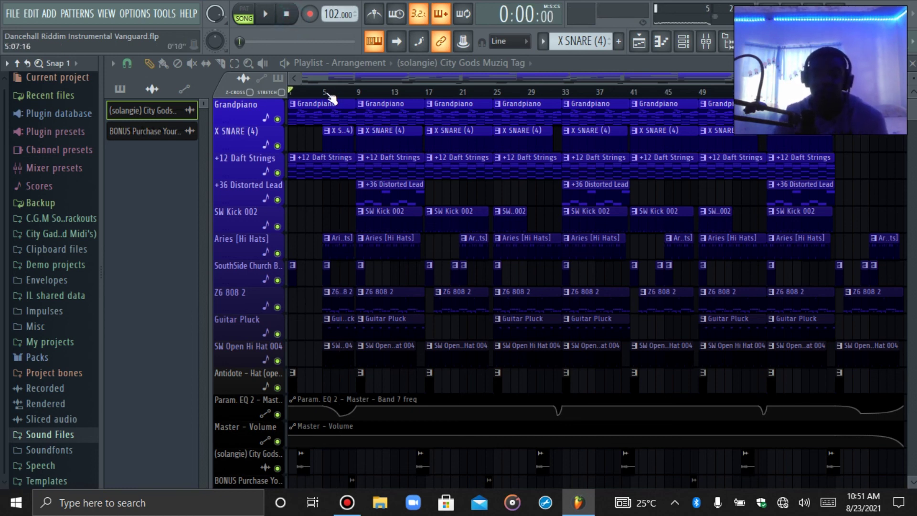
scroll(664, 214, down, 5)
scroll(728, 272, up, 5)
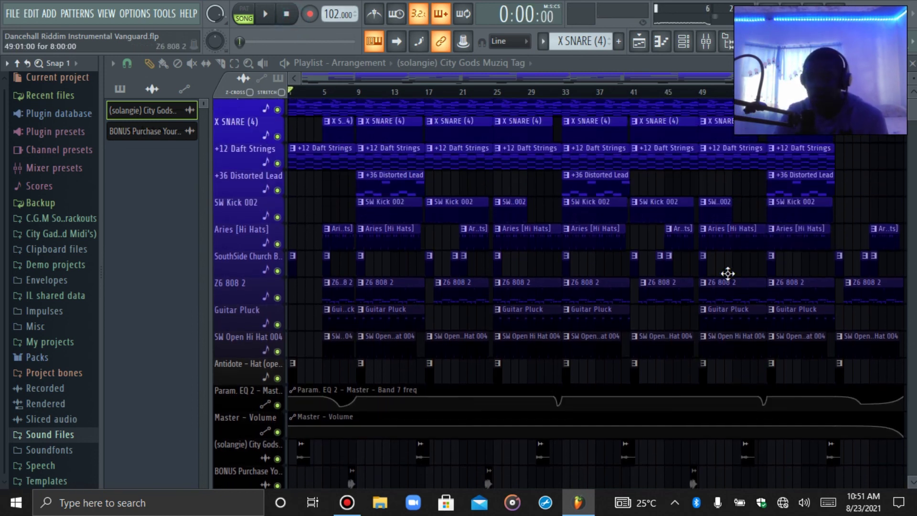
scroll(732, 281, down, 3)
scroll(731, 281, up, 3)
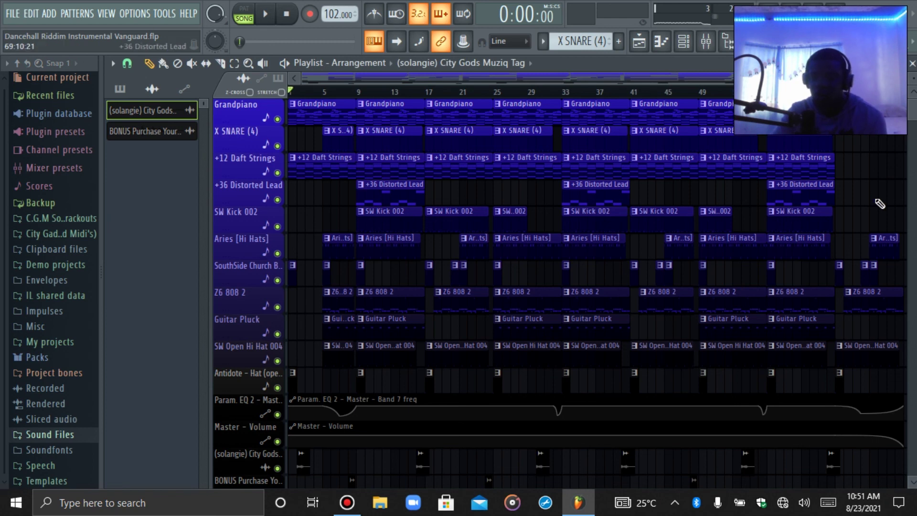
scroll(880, 204, down, 4)
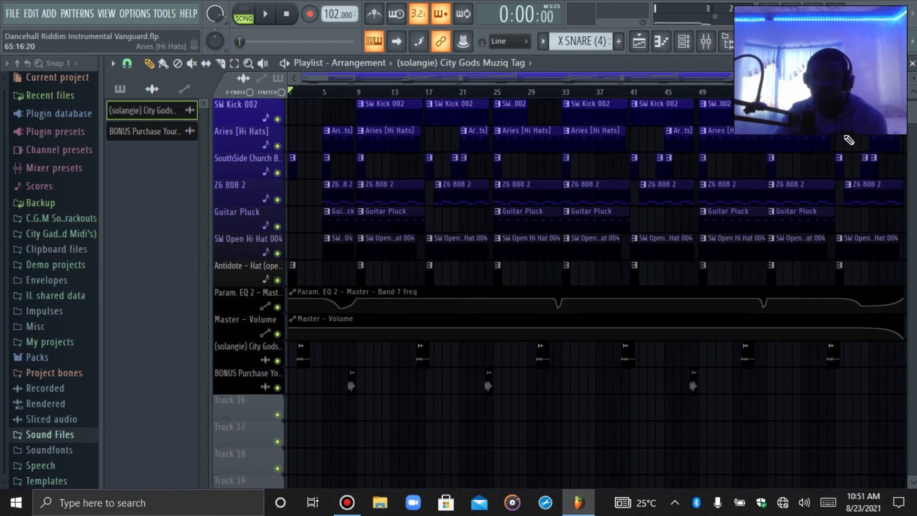
scroll(849, 140, up, 4)
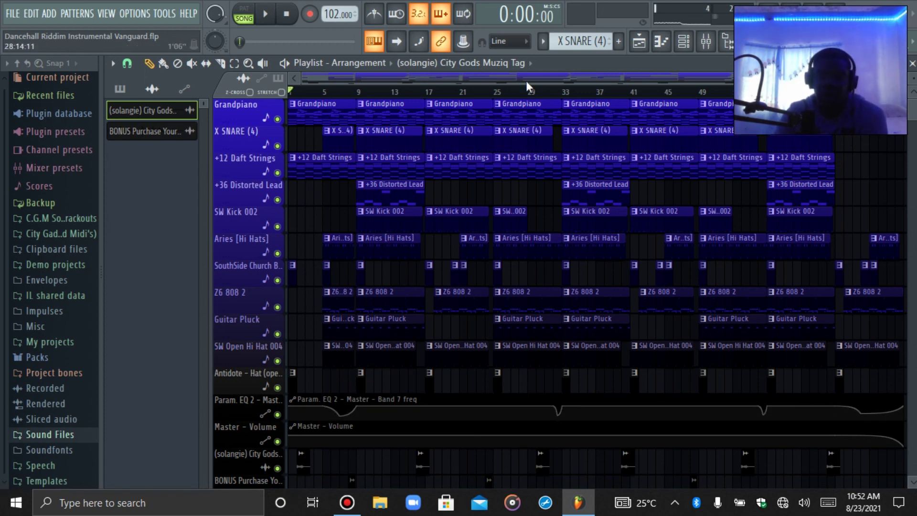
Audition the transition into bar 33 from about bar 32, and reset the song position to the start.
click(544, 92)
click(556, 95)
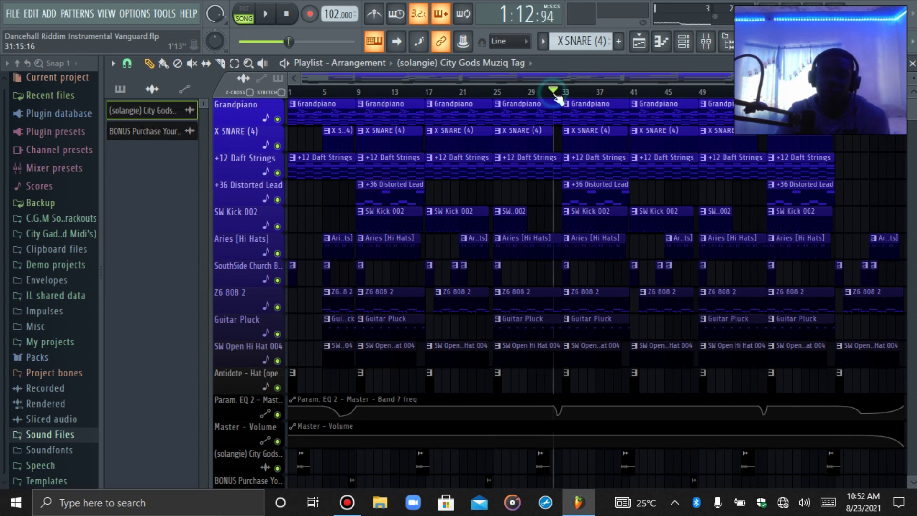
key(space)
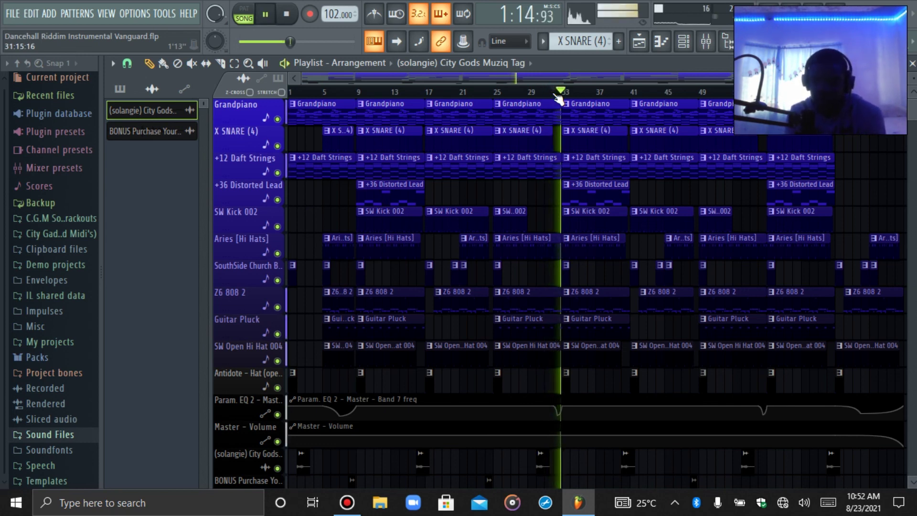
key(space)
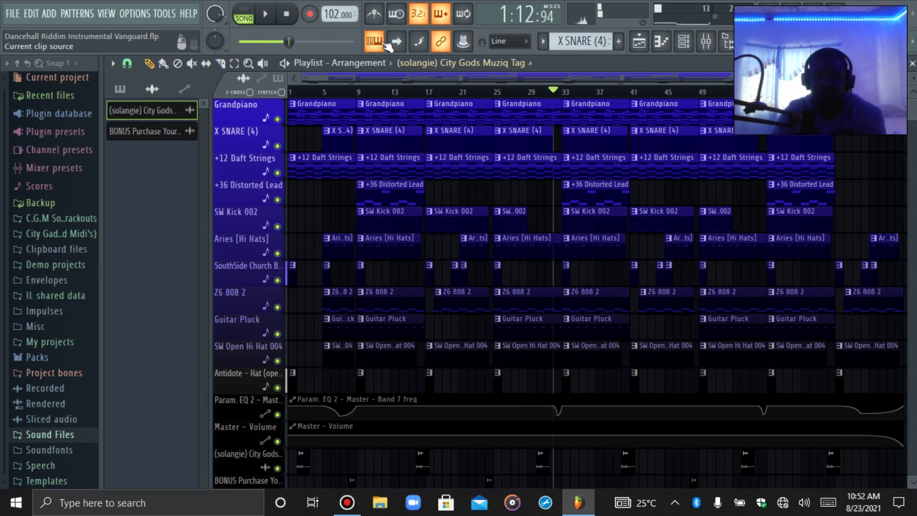
click(288, 17)
Check the automation and producer tag tracks once more and save the project under its existing file name.
scroll(599, 319, down, 3)
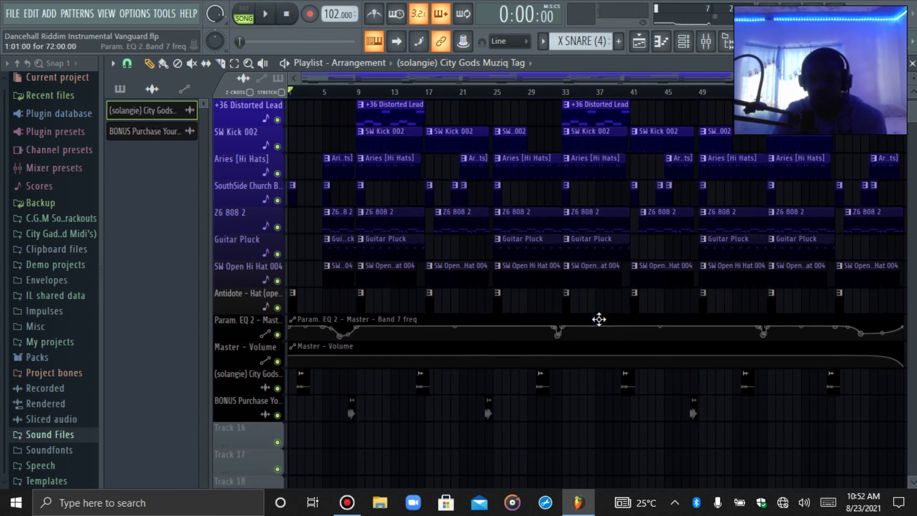
scroll(599, 319, up, 3)
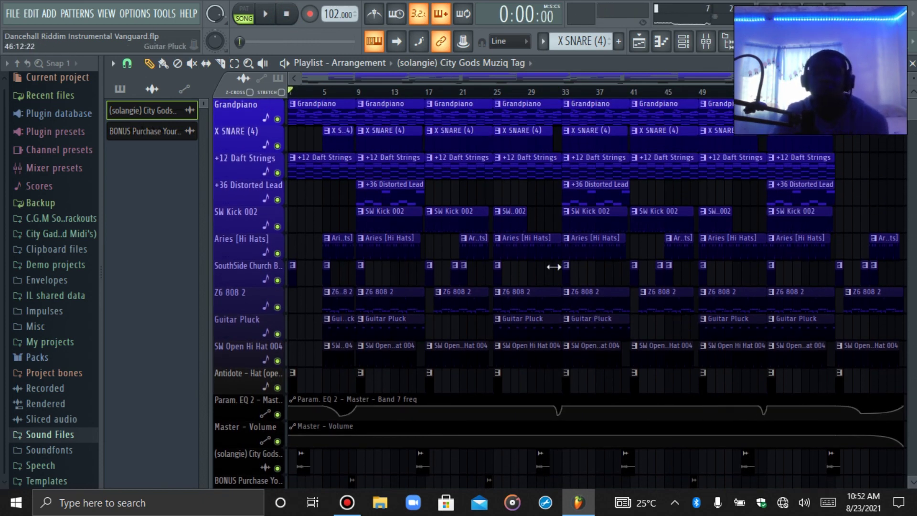
scroll(348, 224, down, 3)
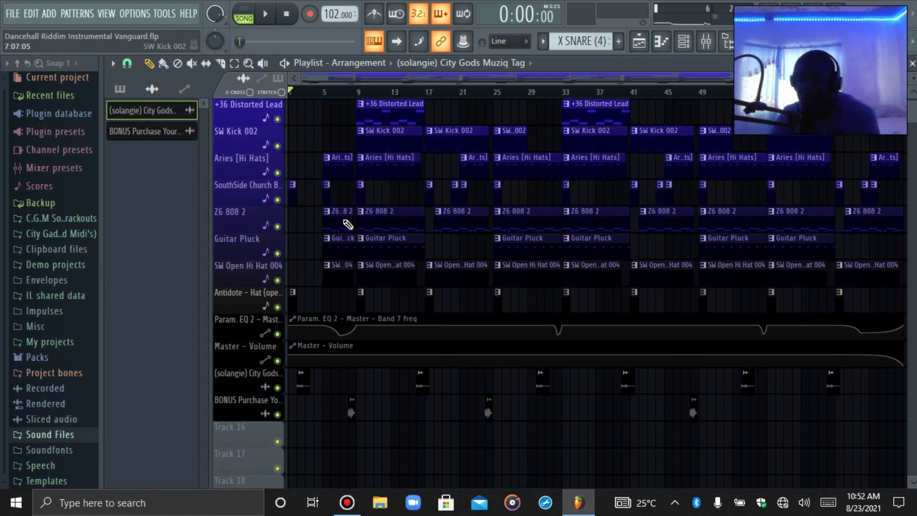
scroll(348, 224, up, 3)
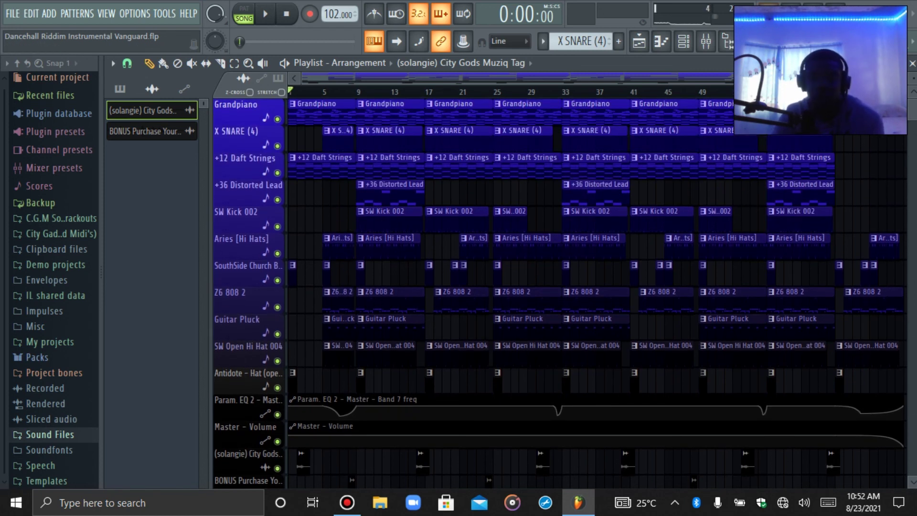
click(13, 14)
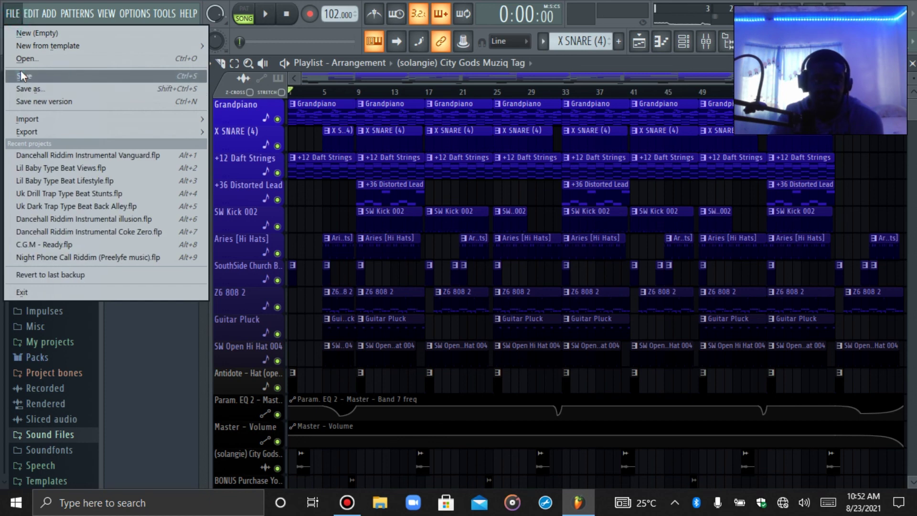
click(21, 70)
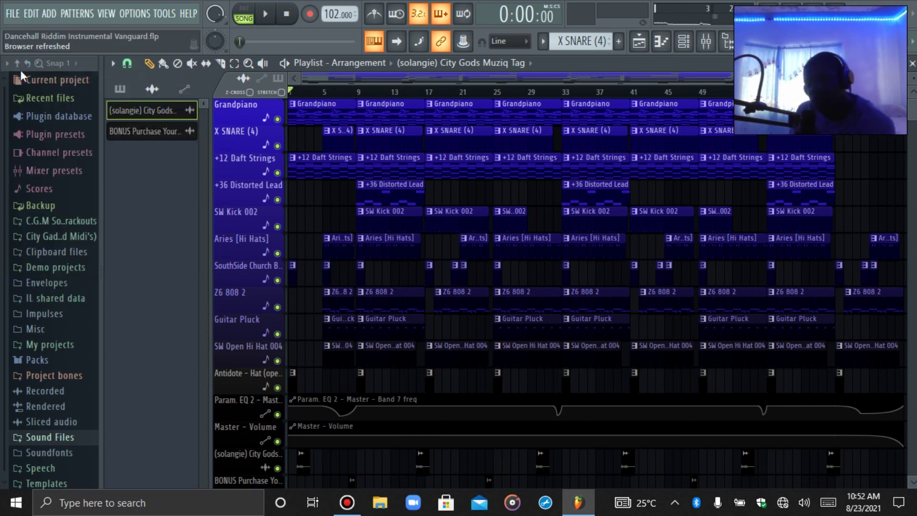